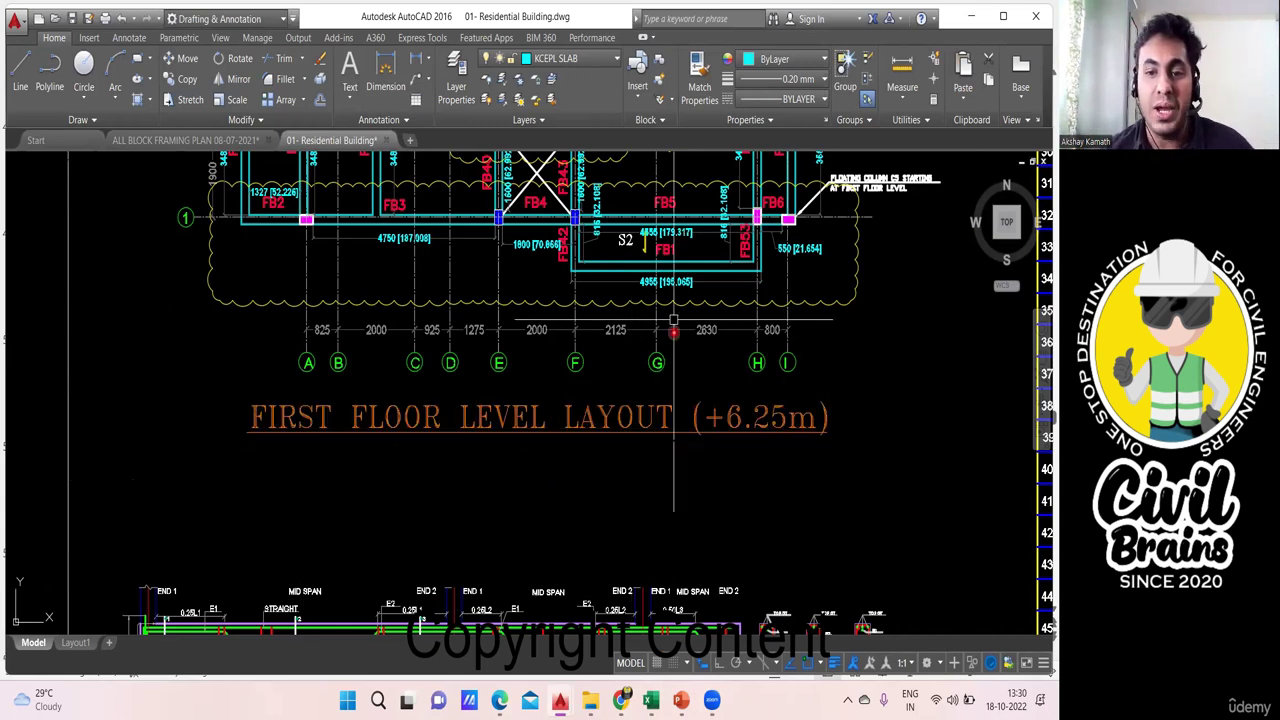
Examine beams FB1 to FB6 and their dimensions along grid 1 of the first floor level layout.
drag(665, 343, 655, 403)
drag(655, 310, 642, 382)
scroll(641, 381, up, 2)
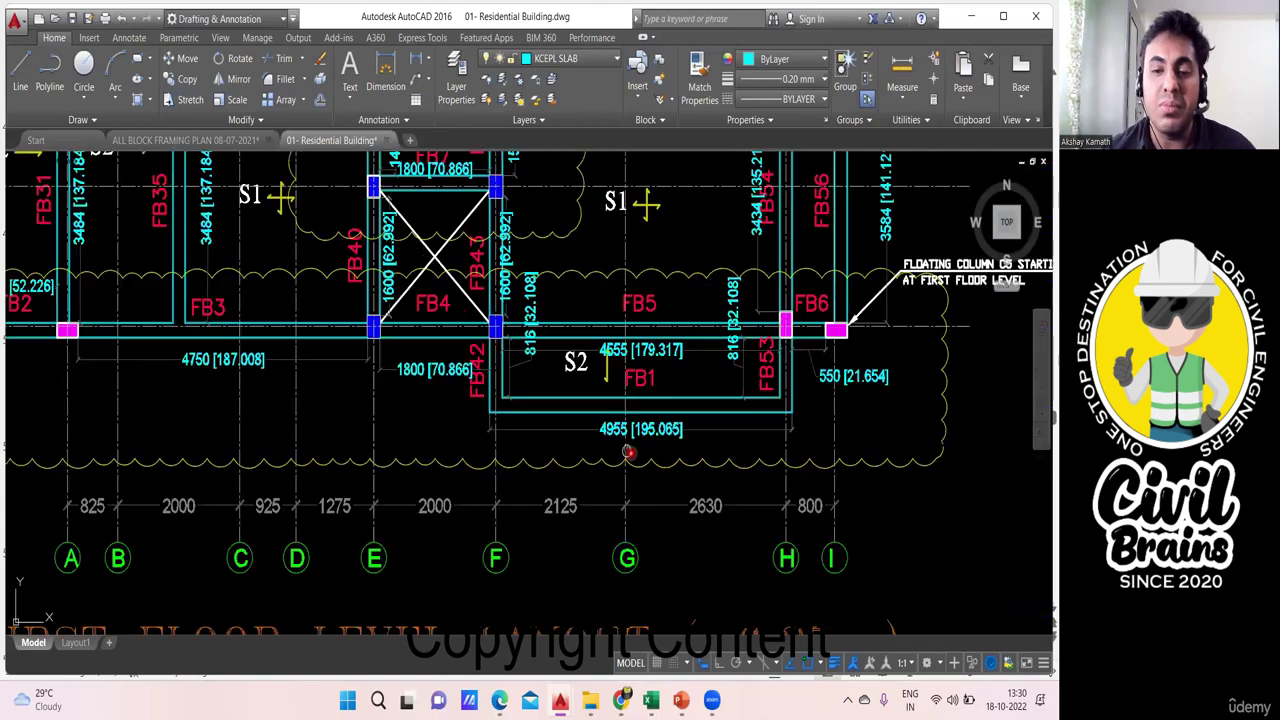
scroll(628, 452, up, 2)
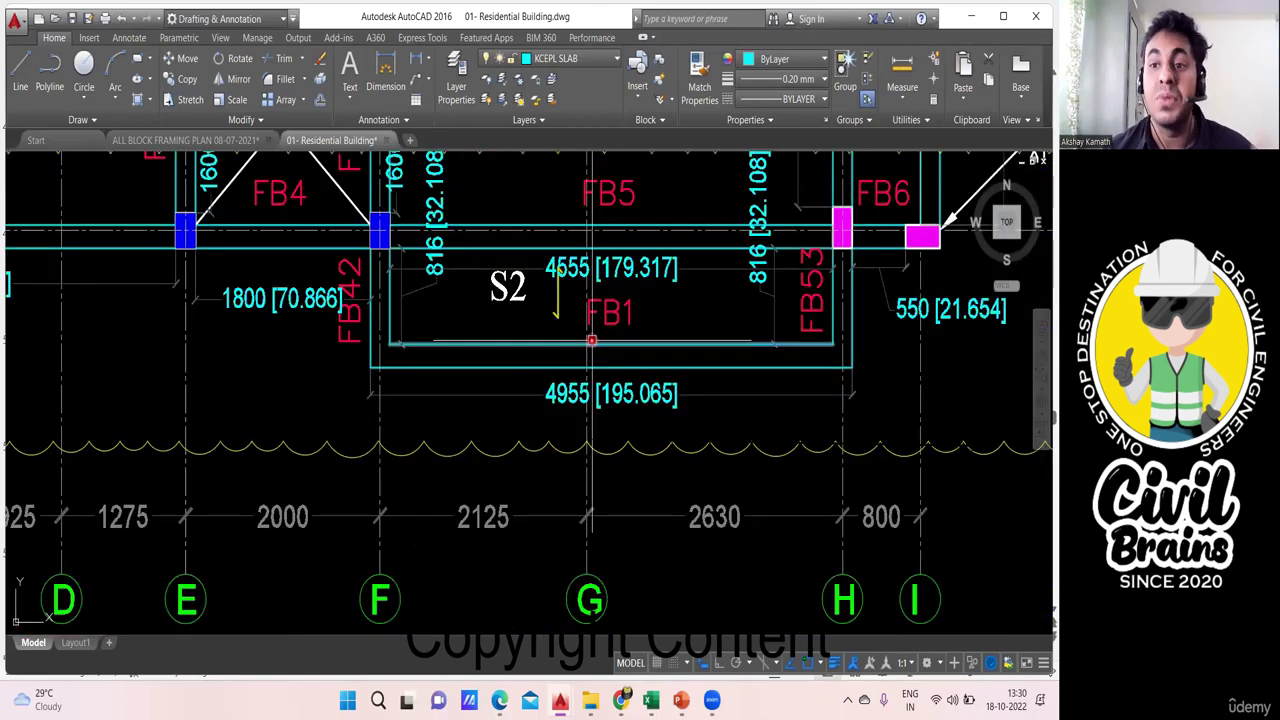
scroll(608, 357, down, 2)
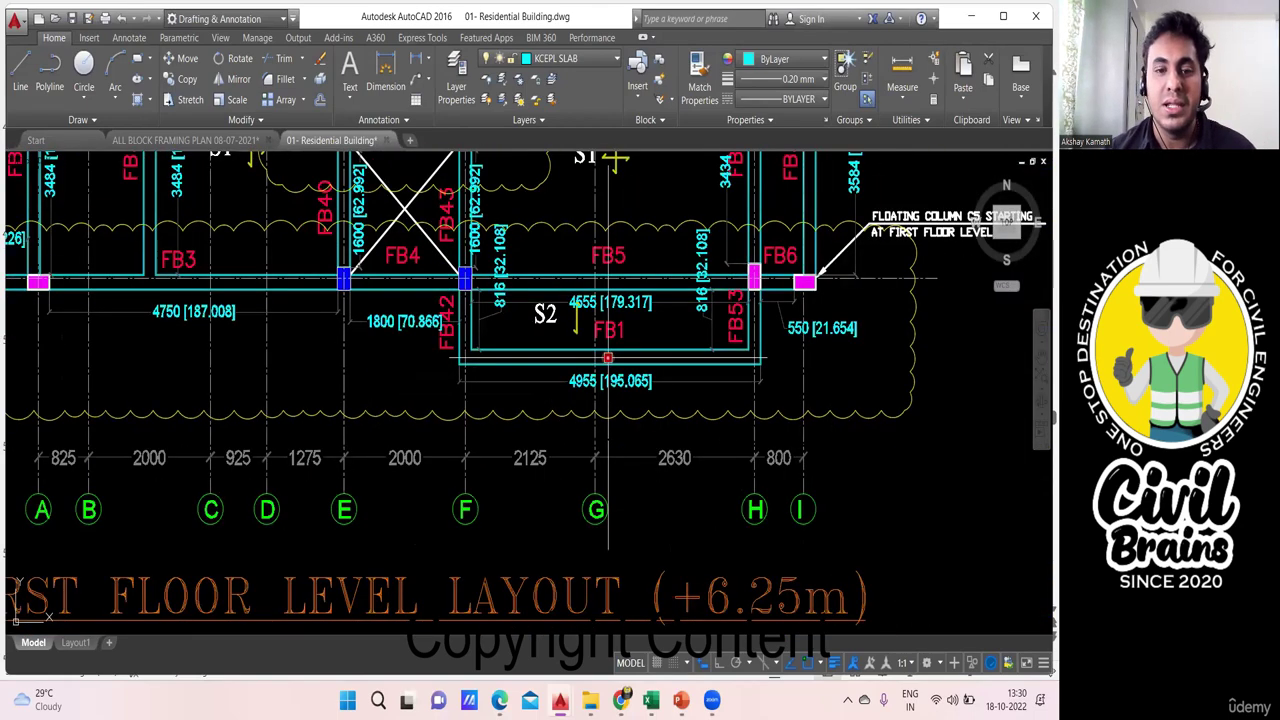
drag(244, 358, 726, 383)
scroll(590, 302, up, 2)
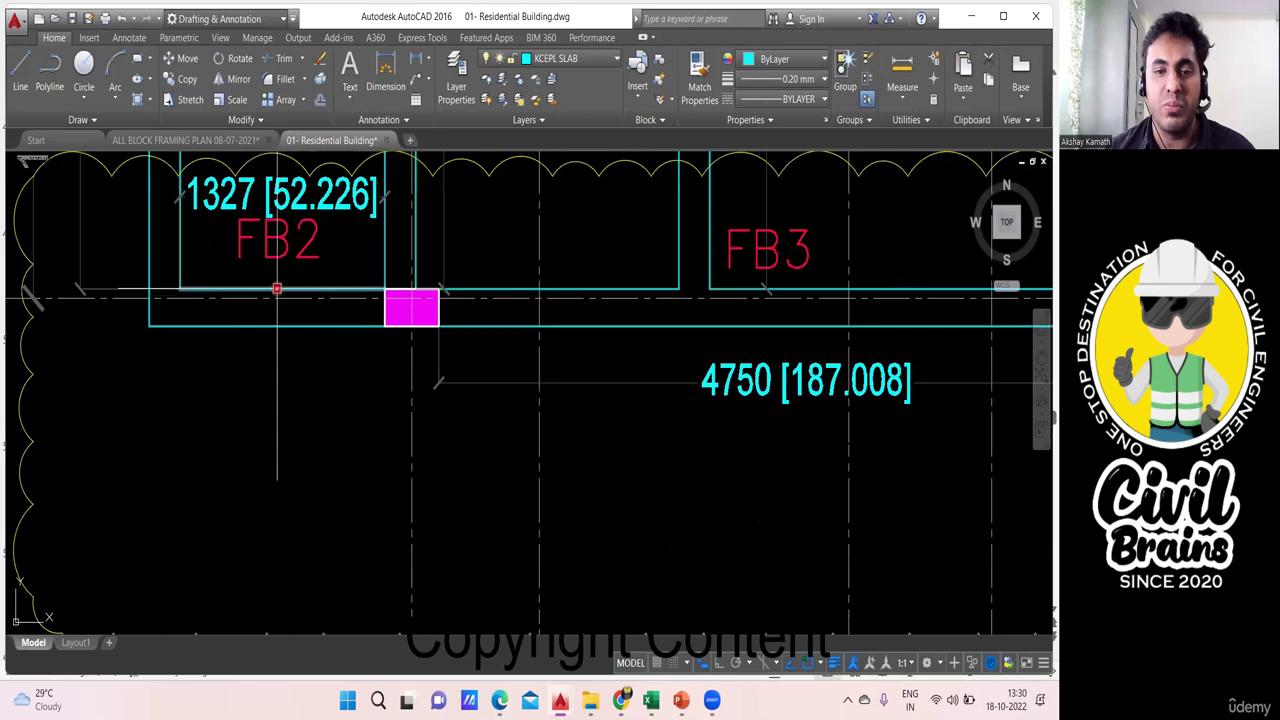
scroll(277, 289, down, 3)
drag(351, 294, 205, 346)
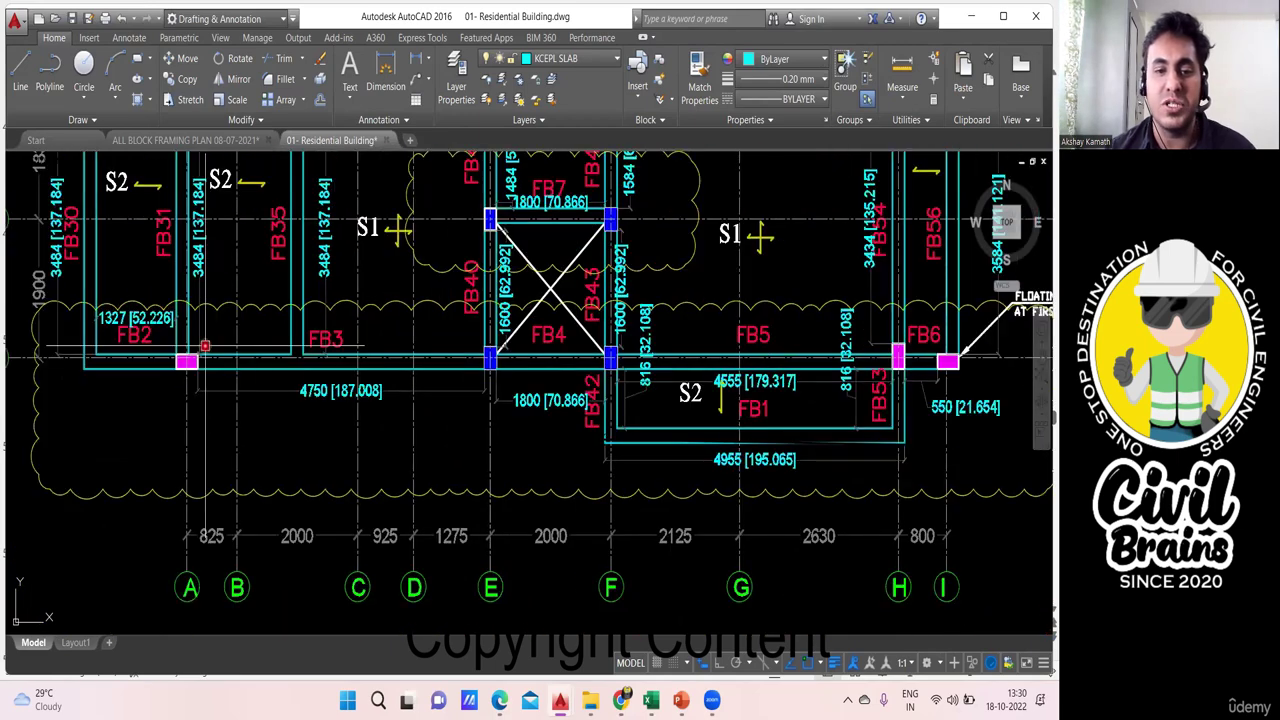
drag(493, 368, 413, 393)
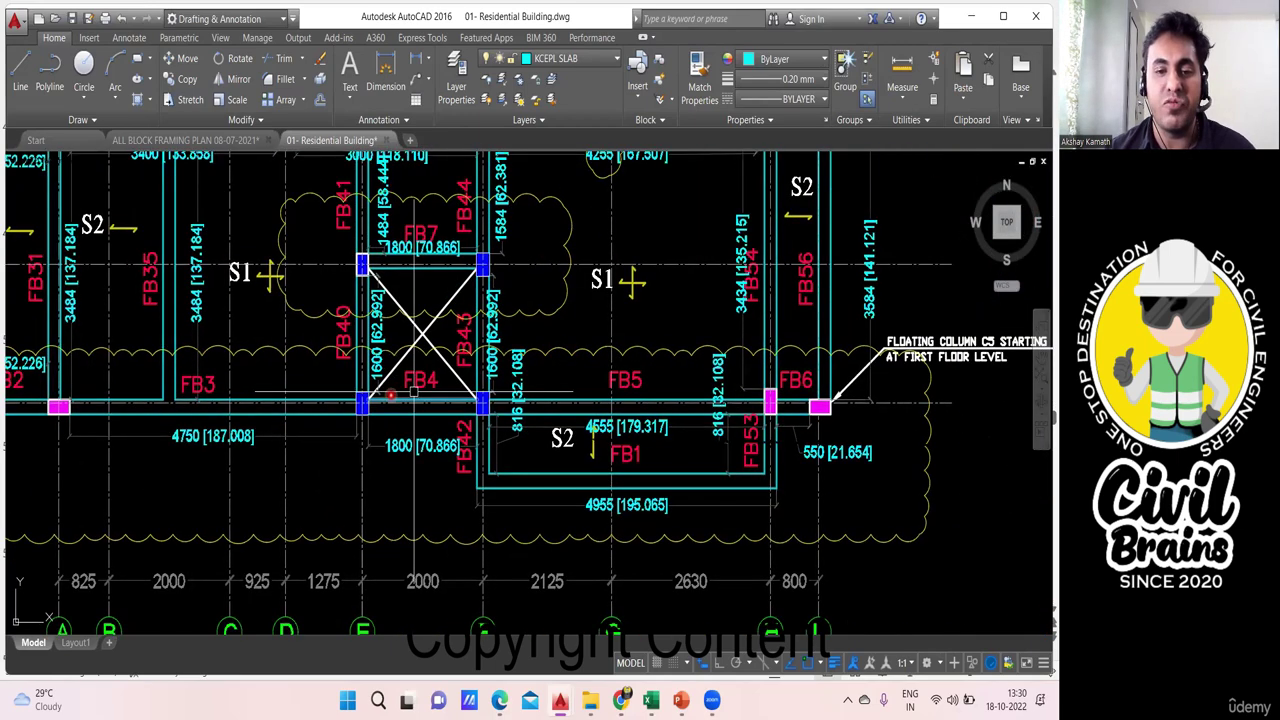
scroll(600, 397, down, 4)
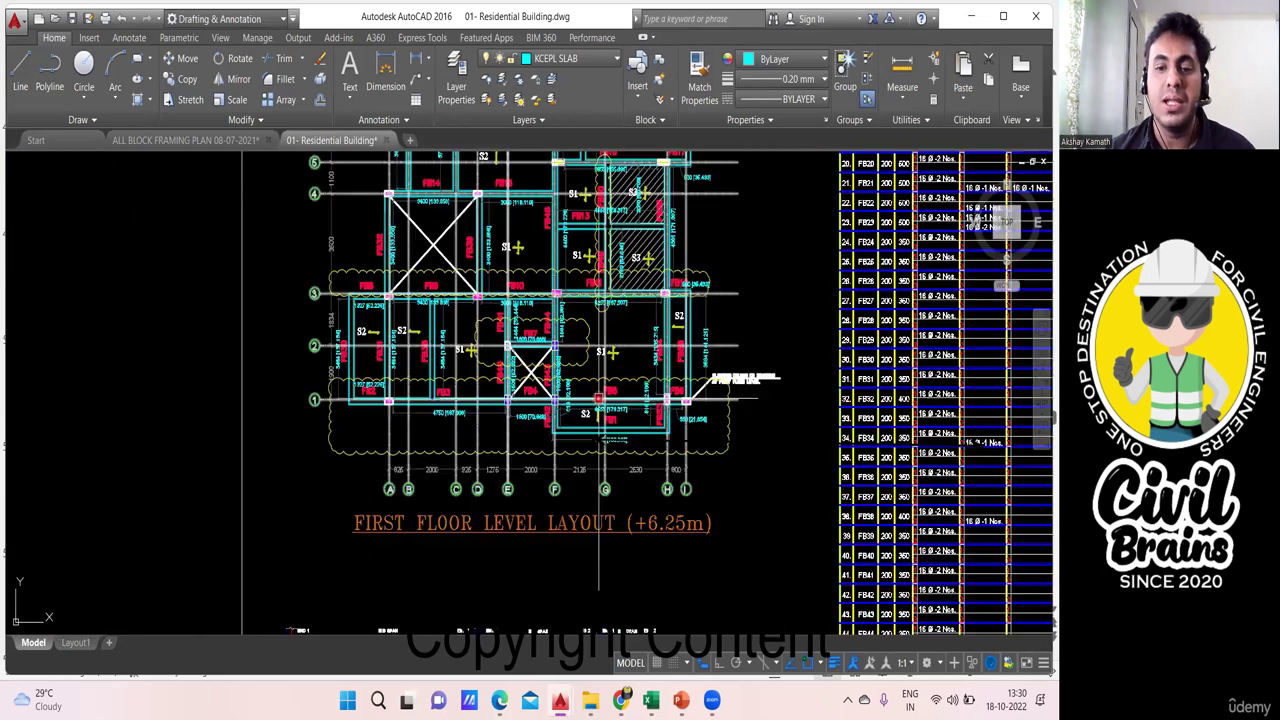
scroll(532, 490, down, 4)
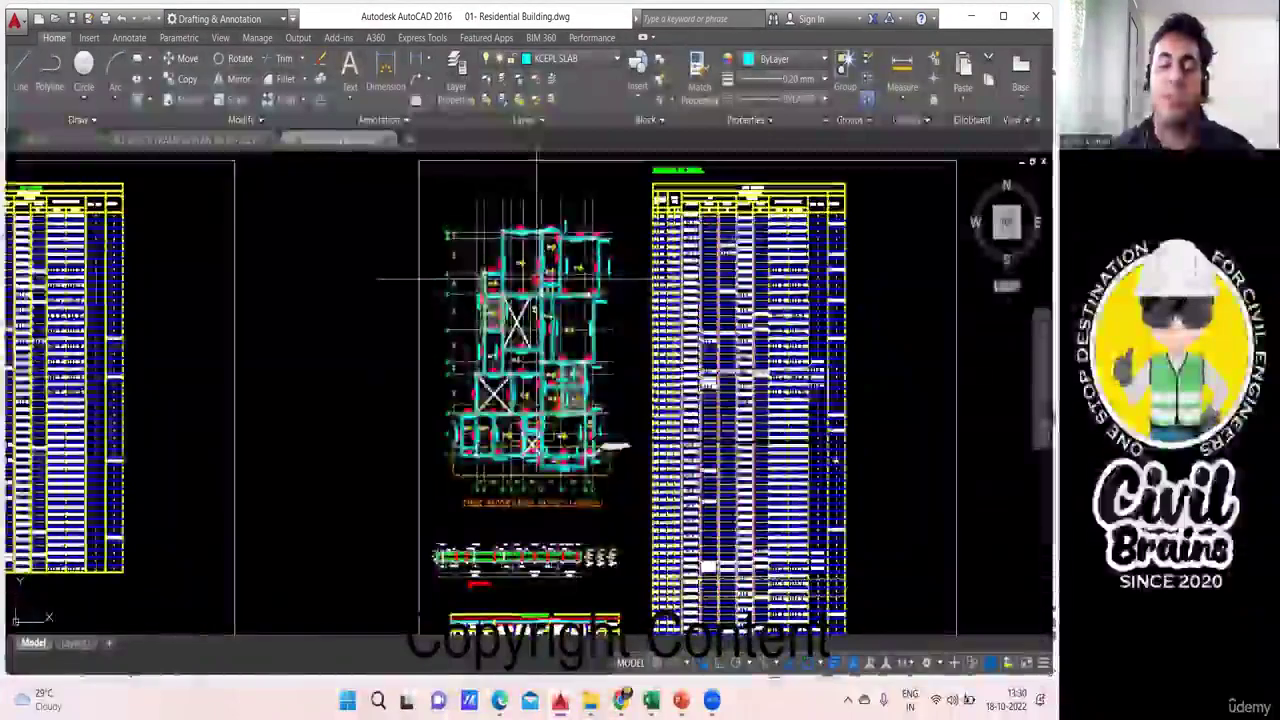
scroll(552, 443, up, 4)
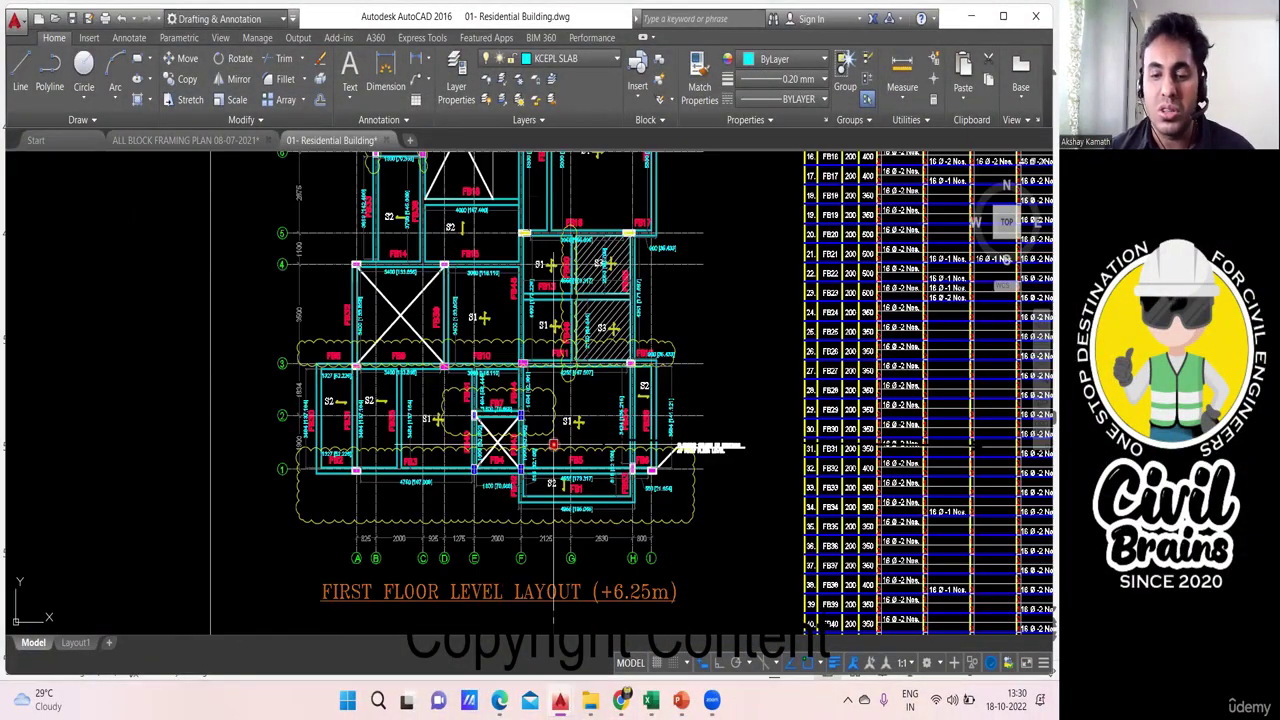
Switch to the Excel measurement sheet and review the first-floor beam concreting rows from FB1 to FB58.
key(alt+Tab)
scroll(274, 467, down, 1)
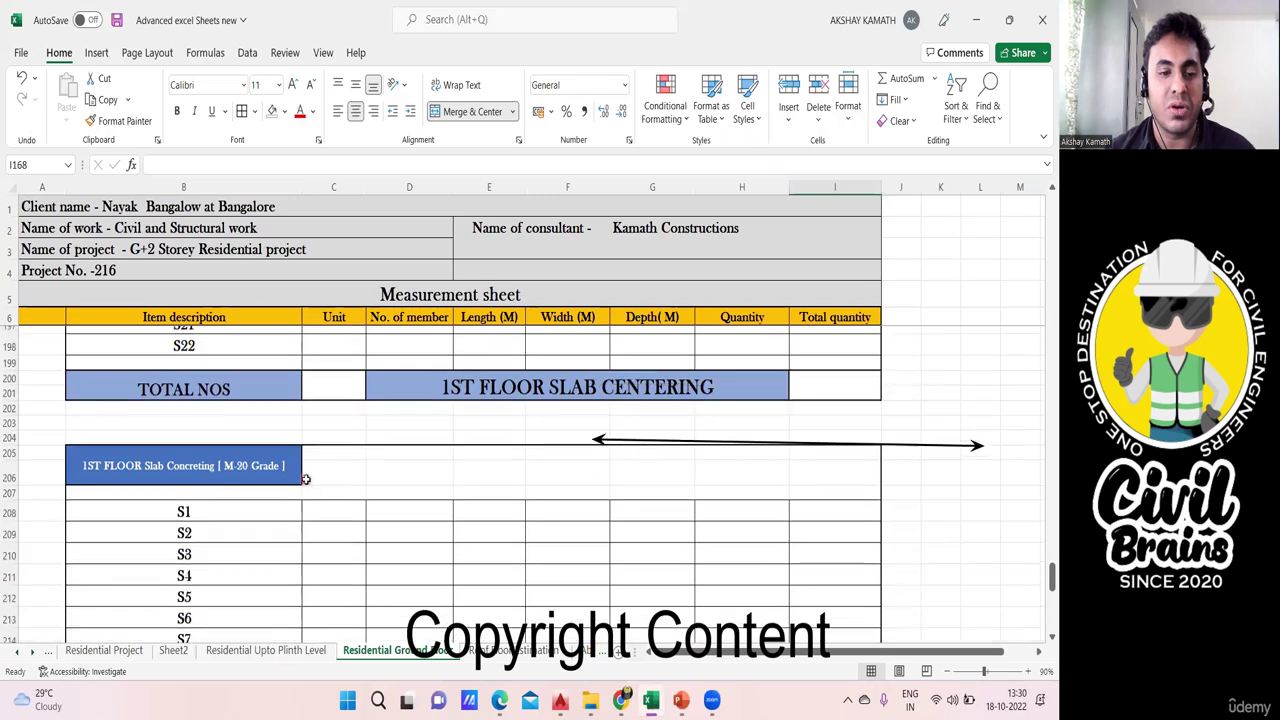
scroll(337, 450, up, 5)
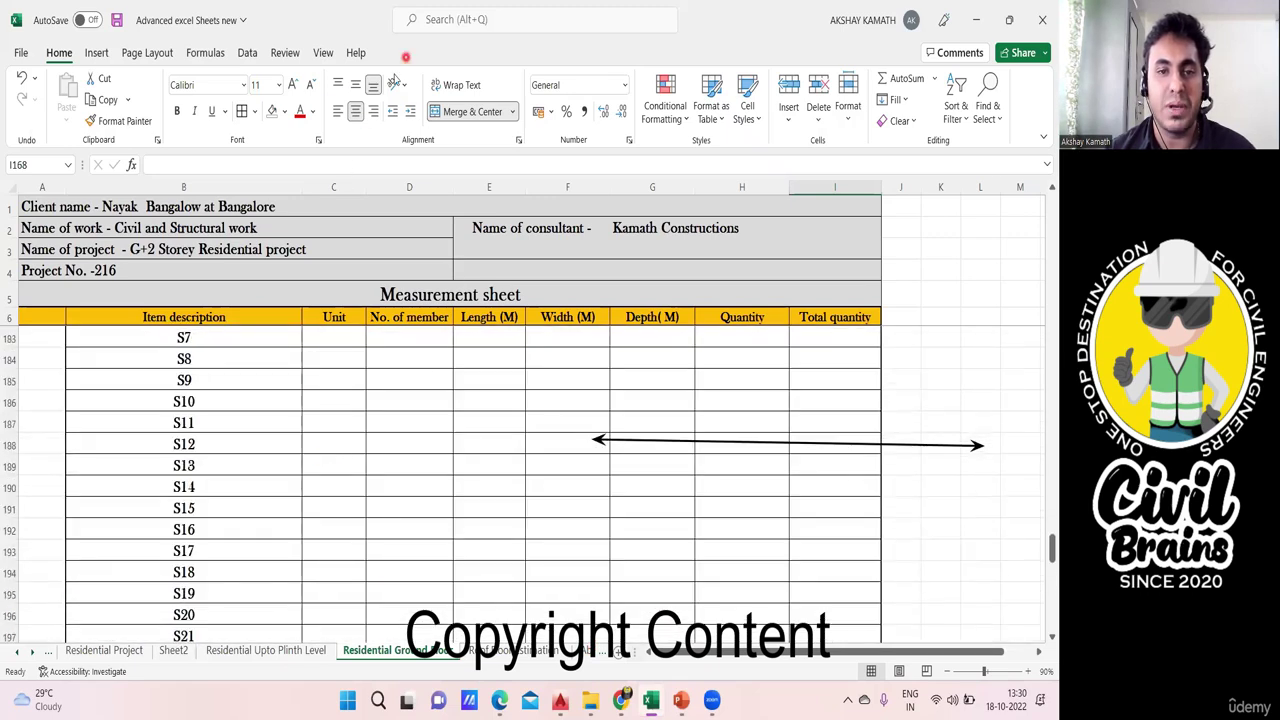
scroll(350, 403, up, 20)
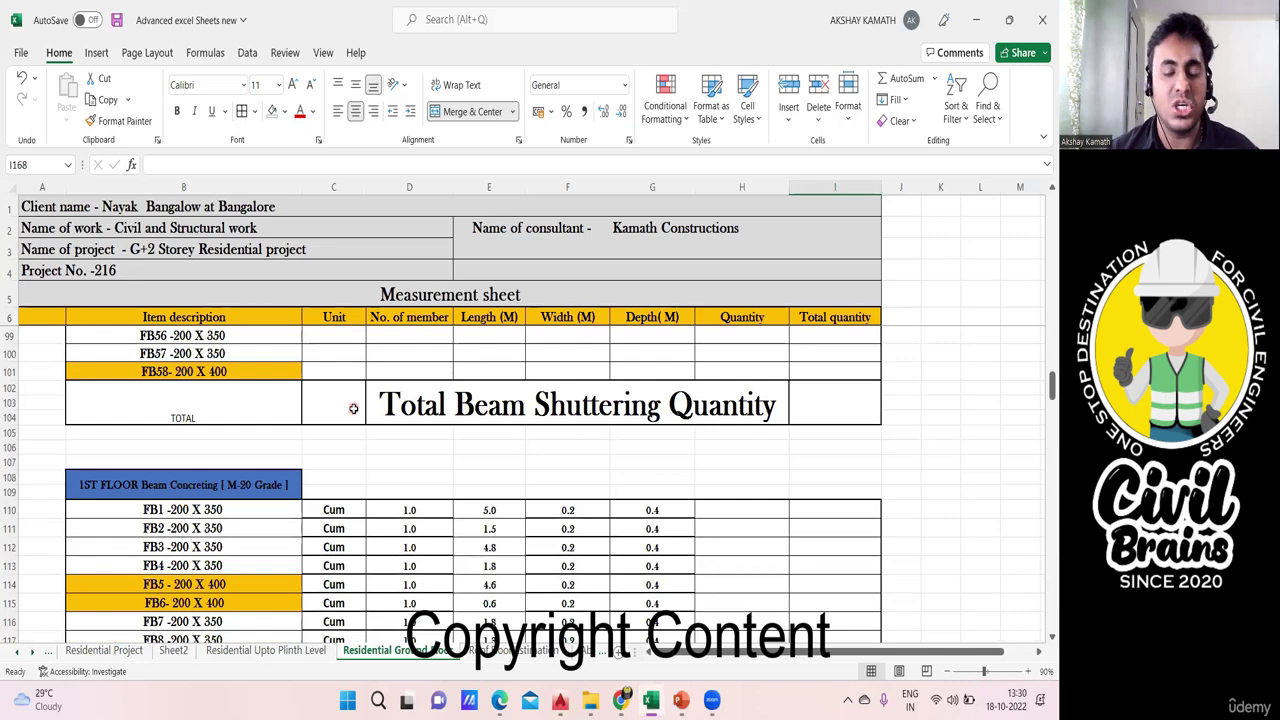
scroll(353, 408, up, 1)
scroll(329, 454, down, 3)
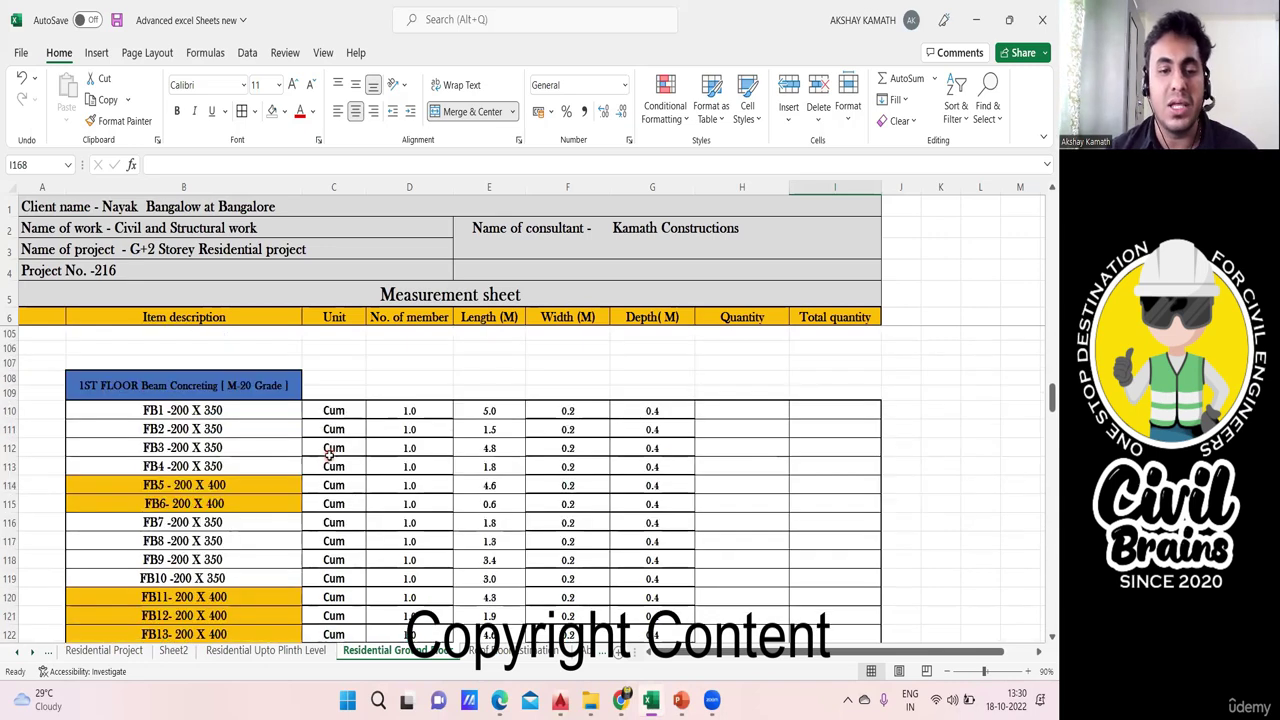
scroll(329, 454, down, 1)
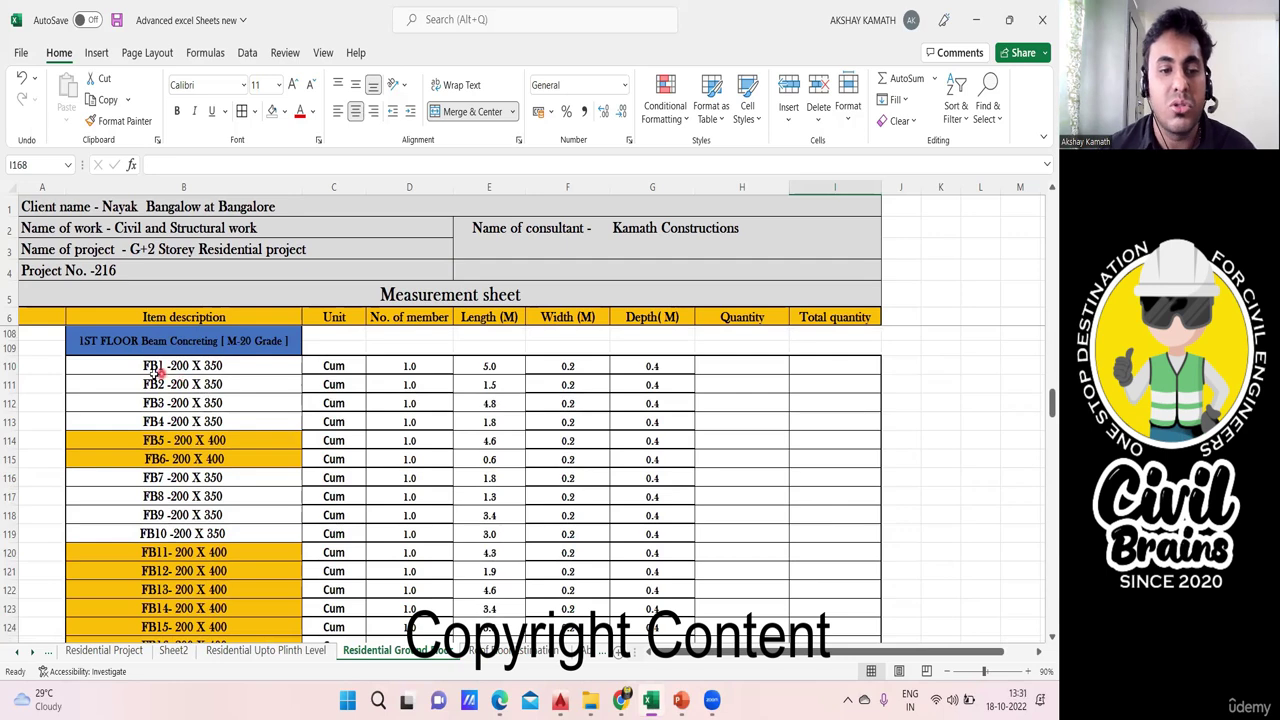
scroll(181, 403, down, 18)
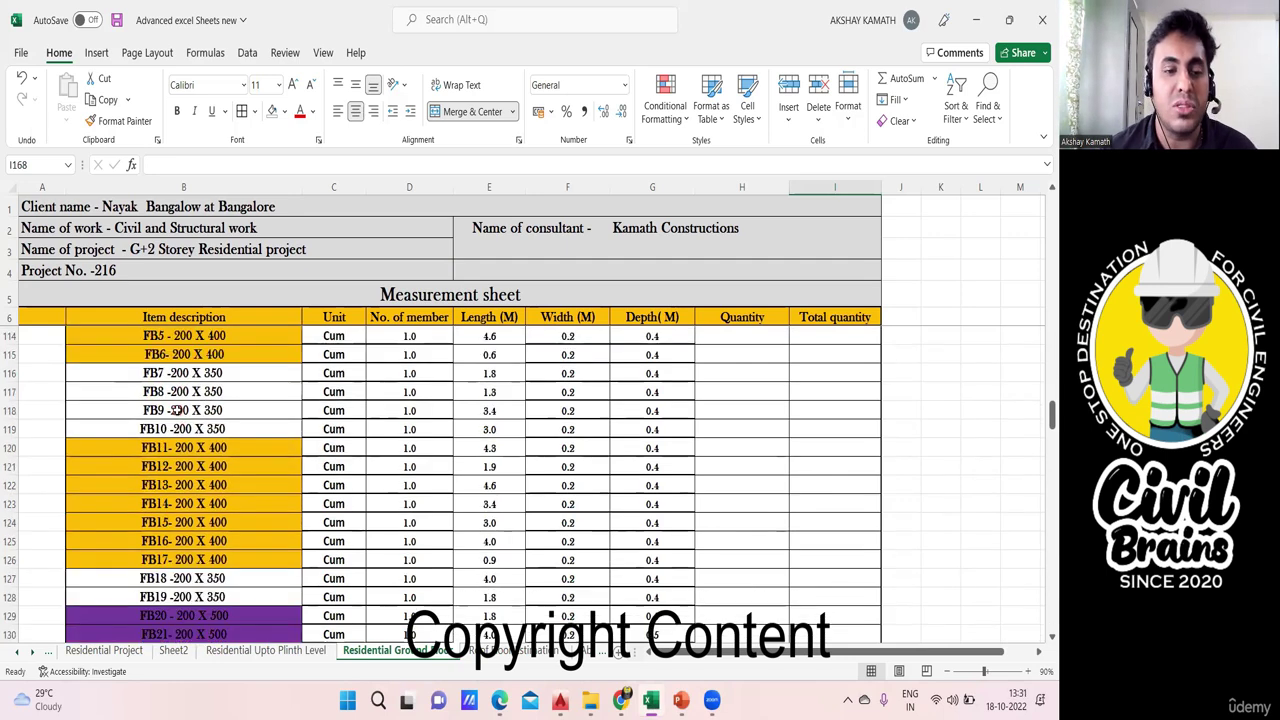
scroll(183, 428, down, 1)
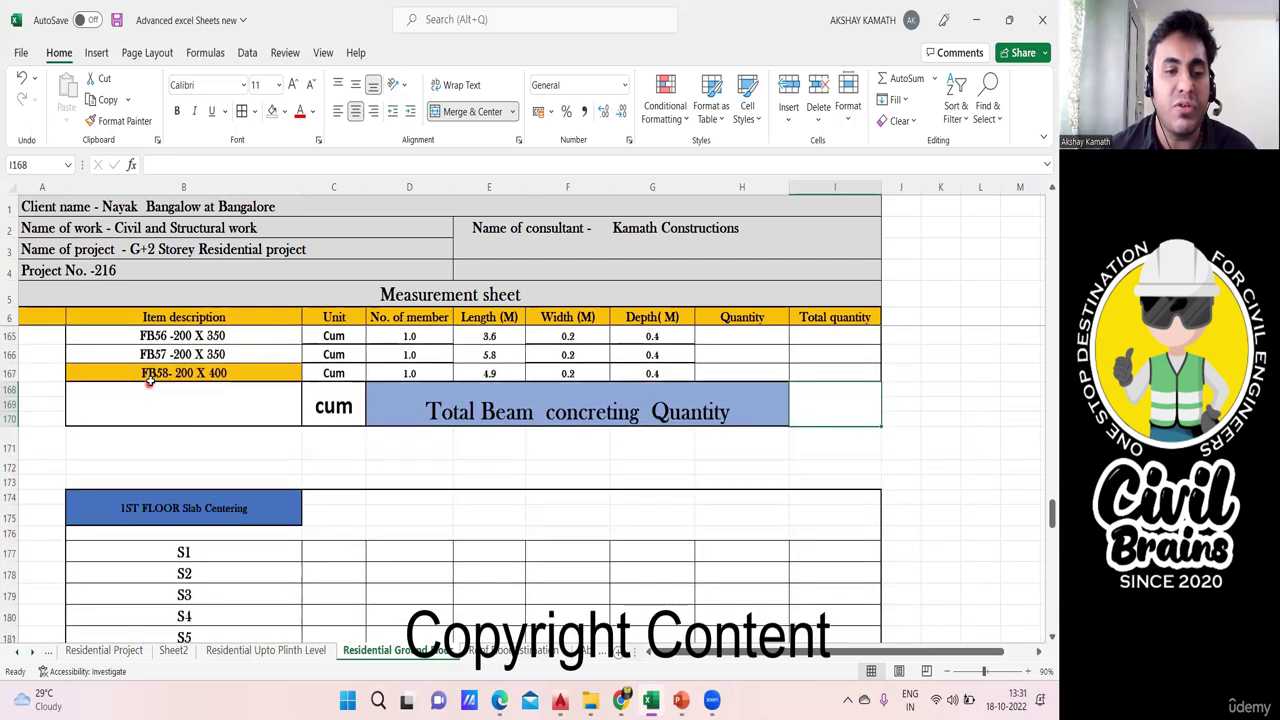
Switch to the 01- Residential Building drawing in AutoCAD and inspect beam FB58 and its length dimension.
mouse_move(556, 699)
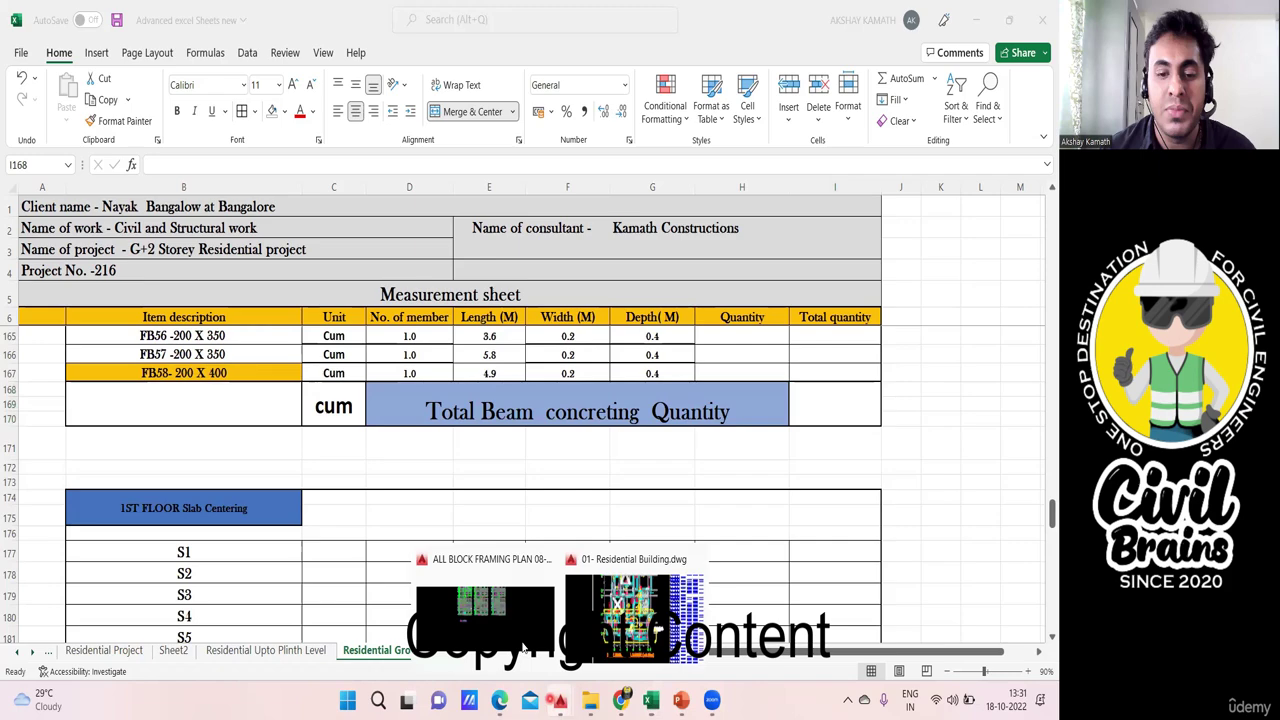
click(568, 632)
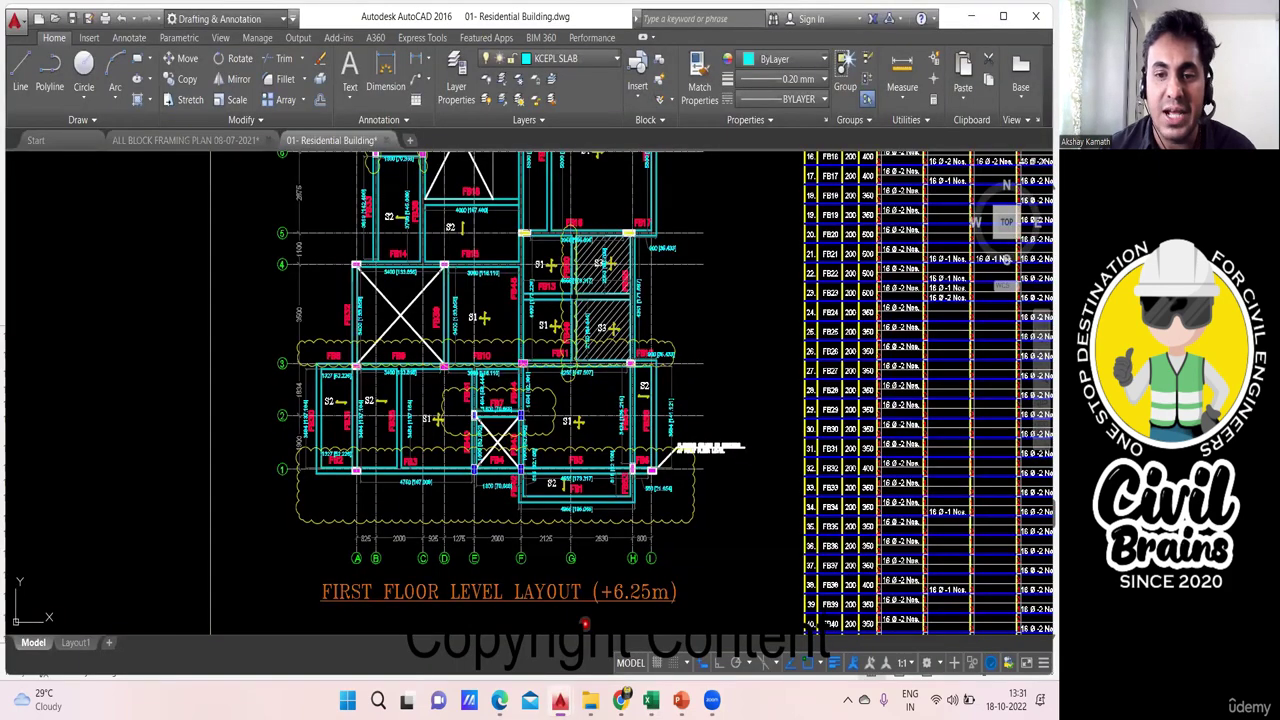
drag(725, 179, 674, 534)
scroll(626, 317, up, 3)
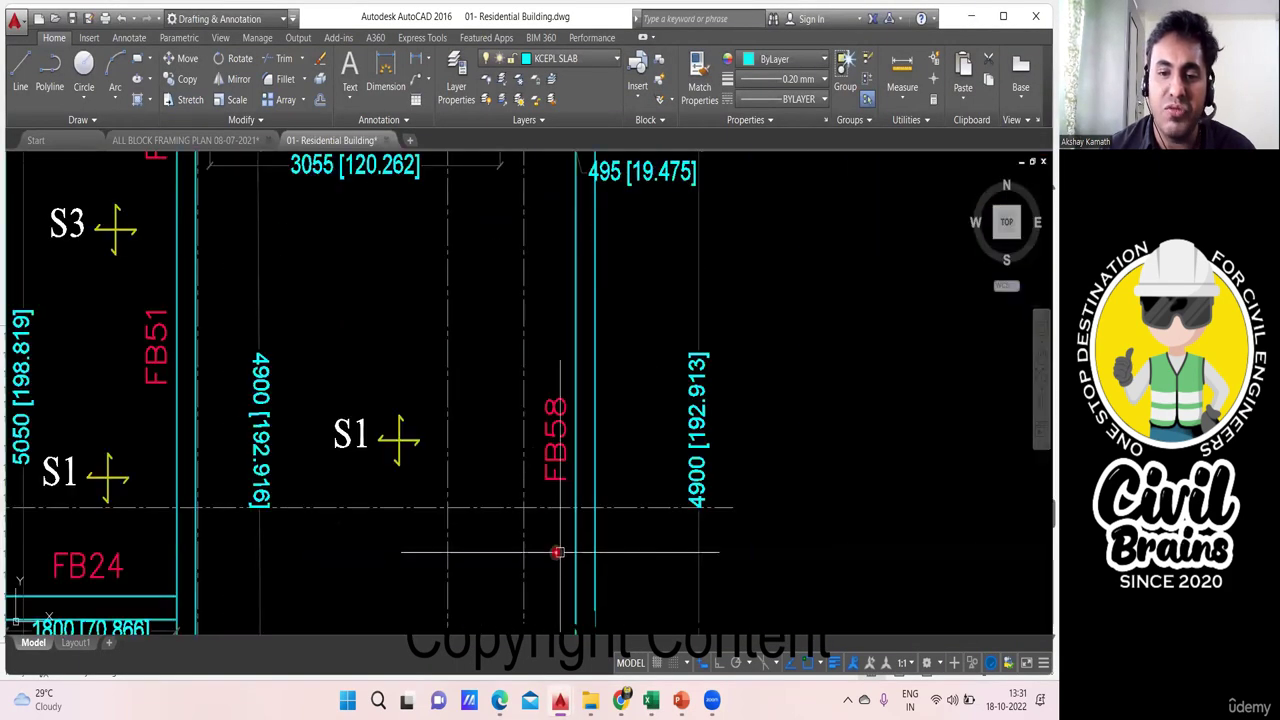
scroll(563, 543, down, 1)
drag(583, 622, 590, 461)
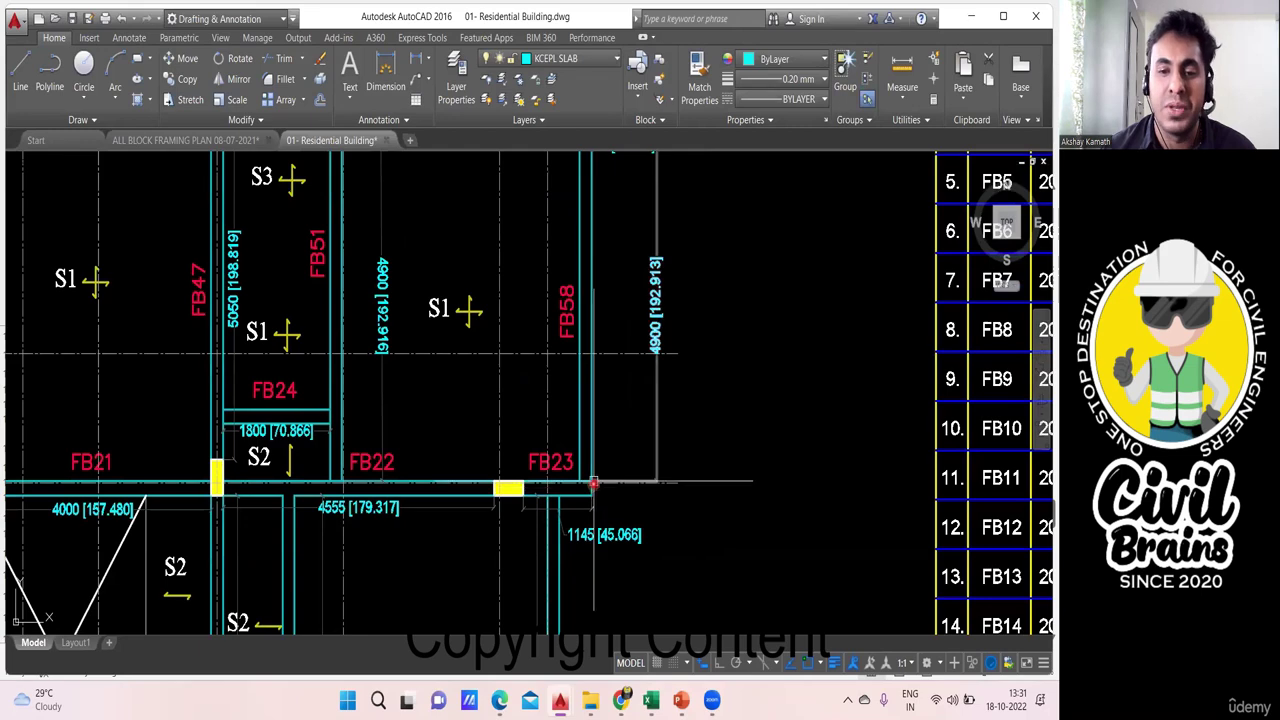
Examine the beam widths and depths in the Schedule of Beams and compare them with the beam rows in the Excel measurement sheet.
mouse_move(612, 394)
mouse_down()
mouse_move(394, 463)
mouse_move(328, 467)
mouse_up()
drag(643, 325, 433, 524)
scroll(432, 523, down, 2)
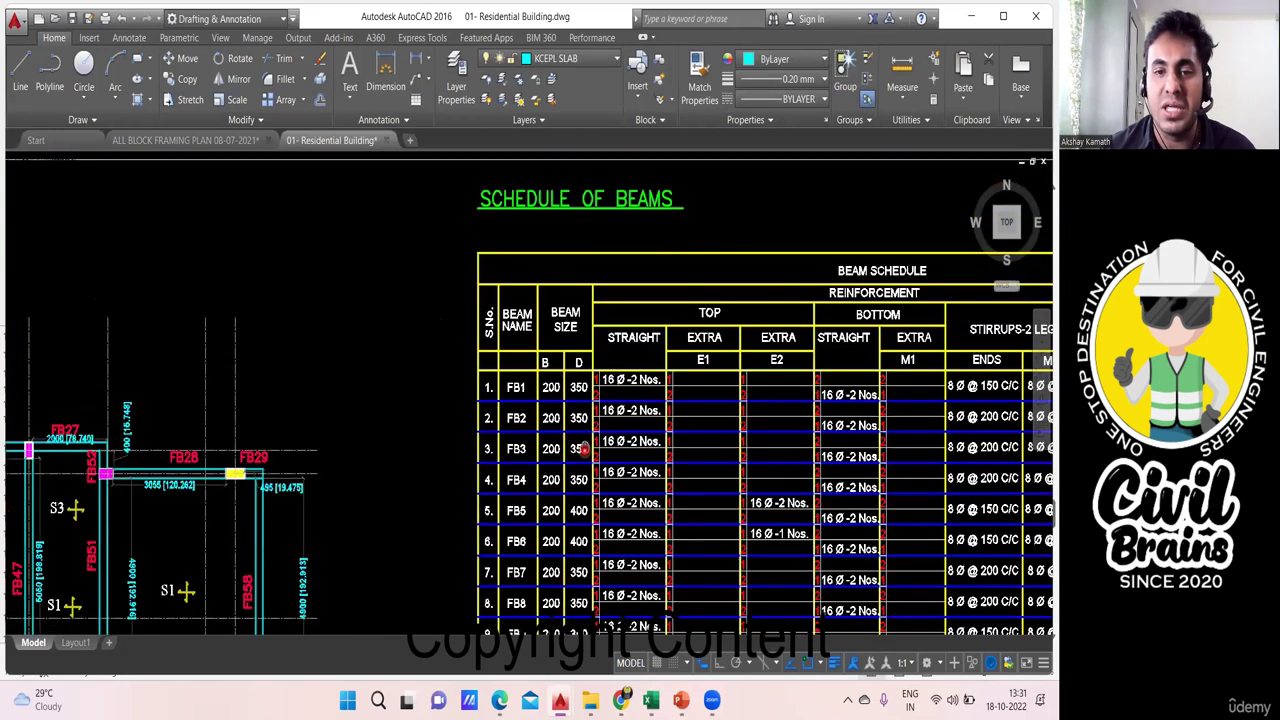
scroll(590, 390, up, 2)
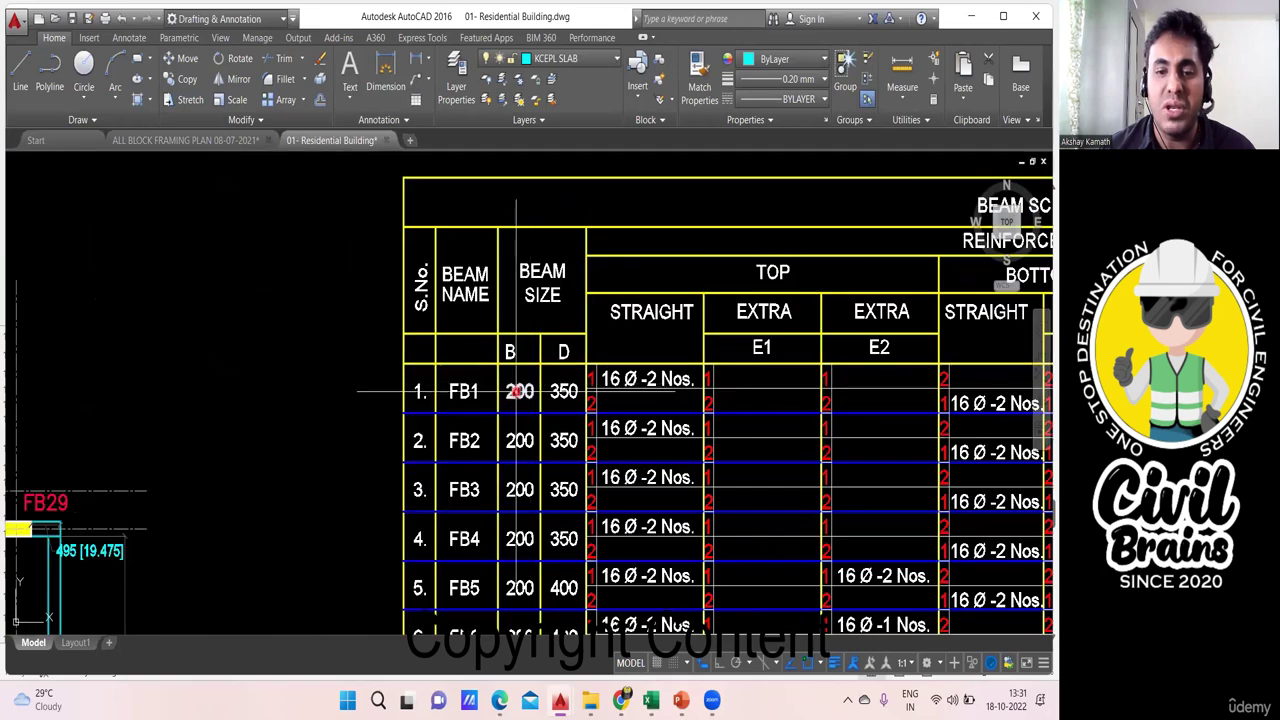
drag(514, 397, 571, 293)
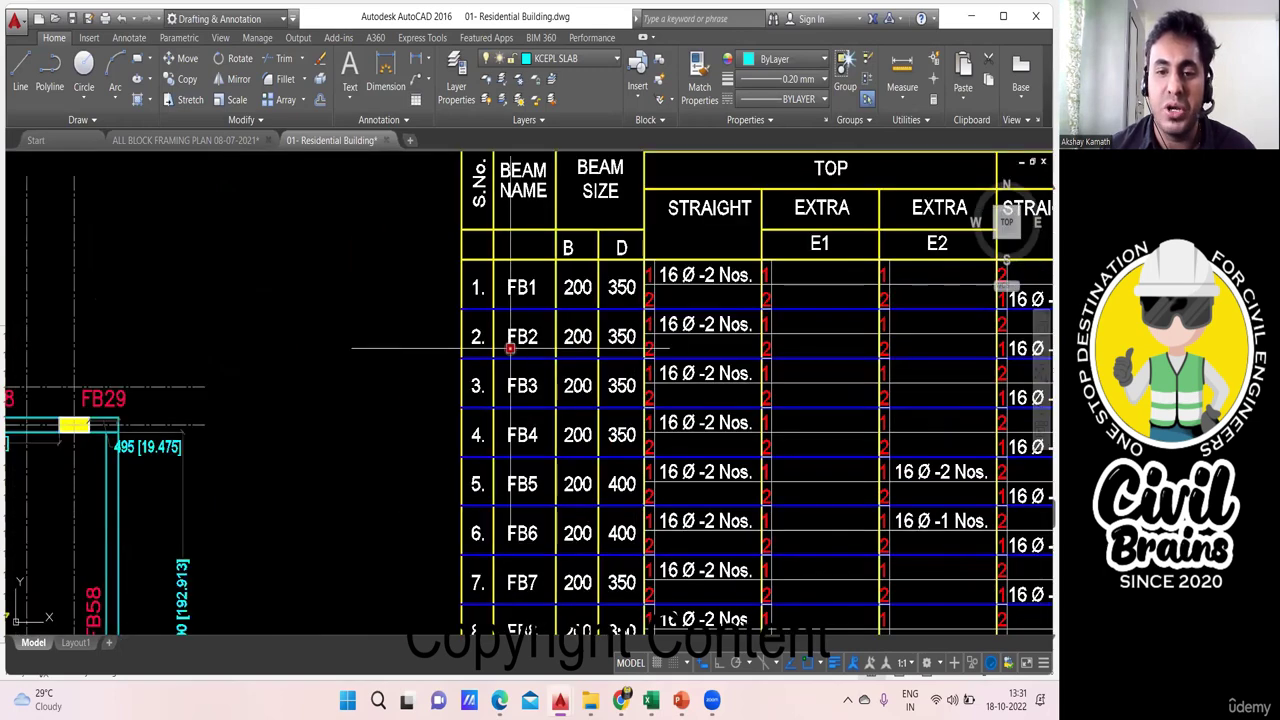
drag(600, 375, 614, 341)
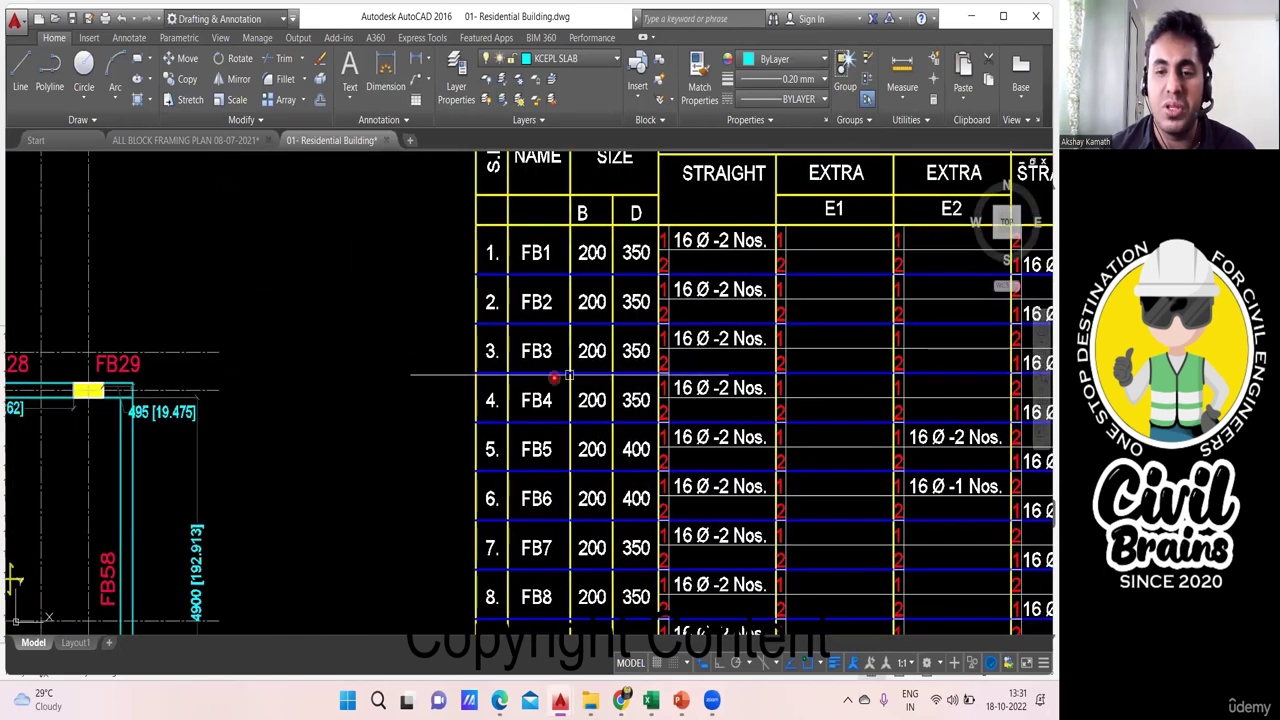
scroll(620, 366, down, 2)
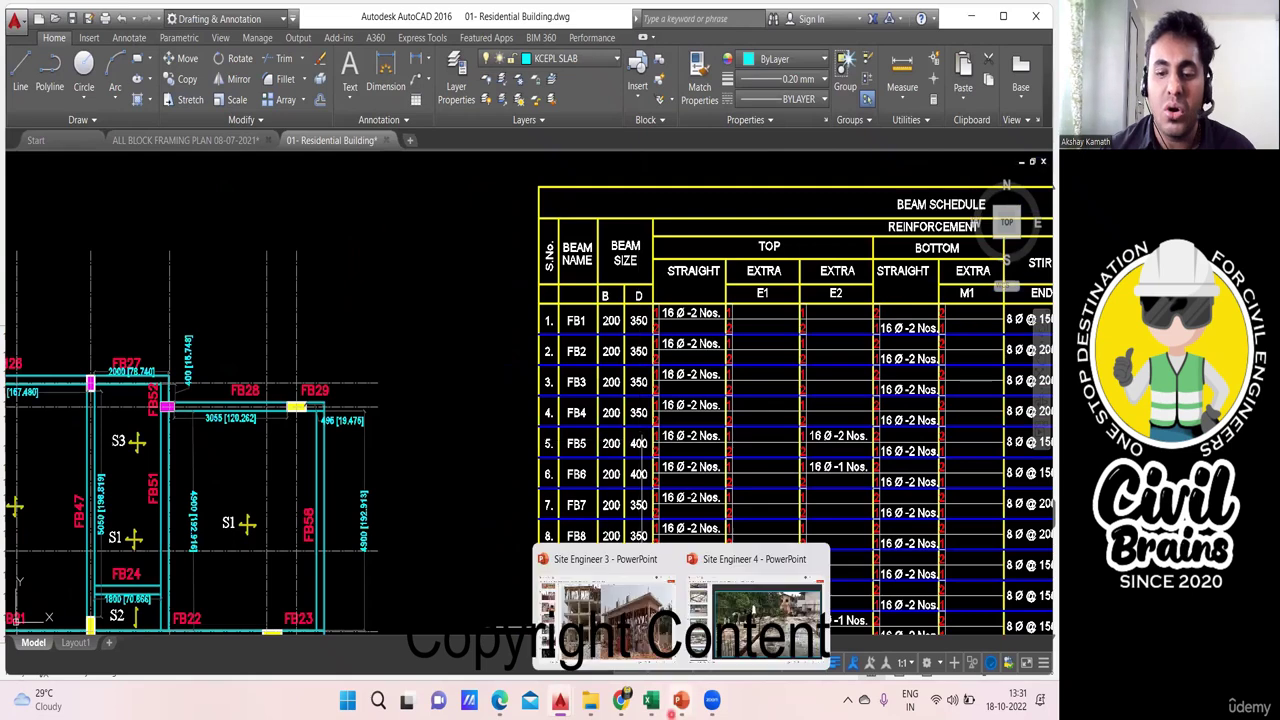
click(651, 700)
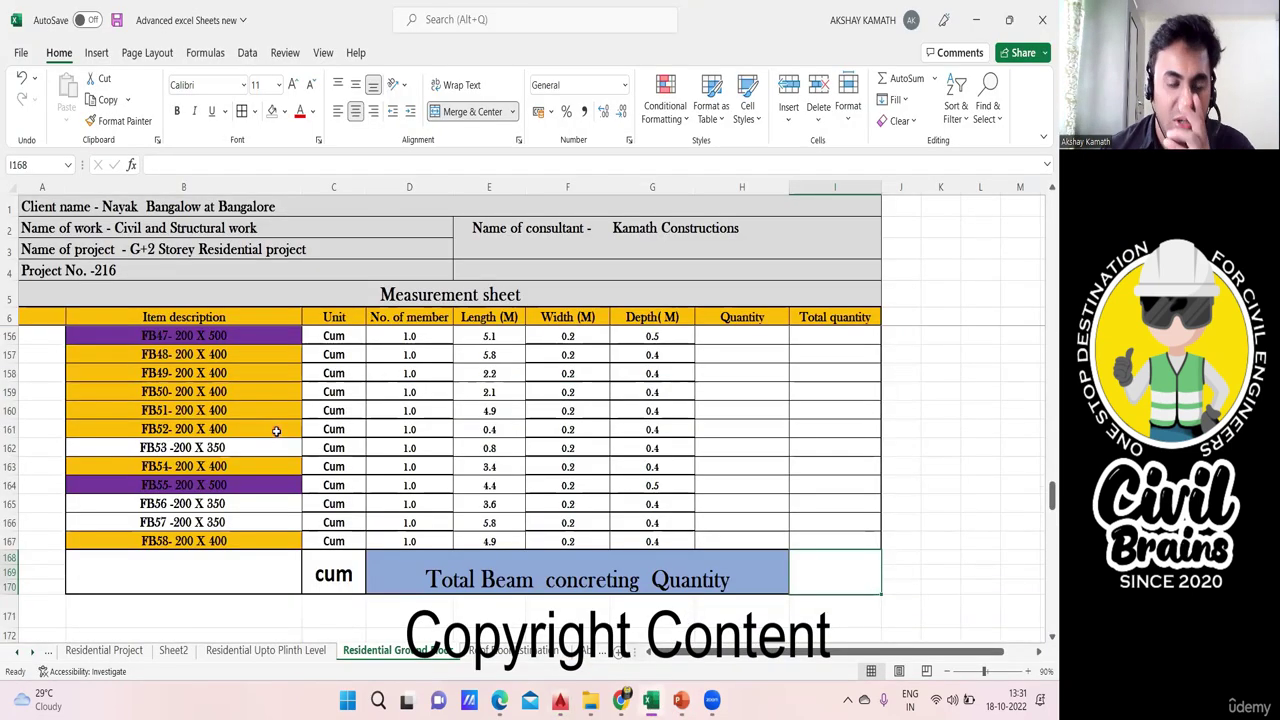
scroll(276, 430, up, 6)
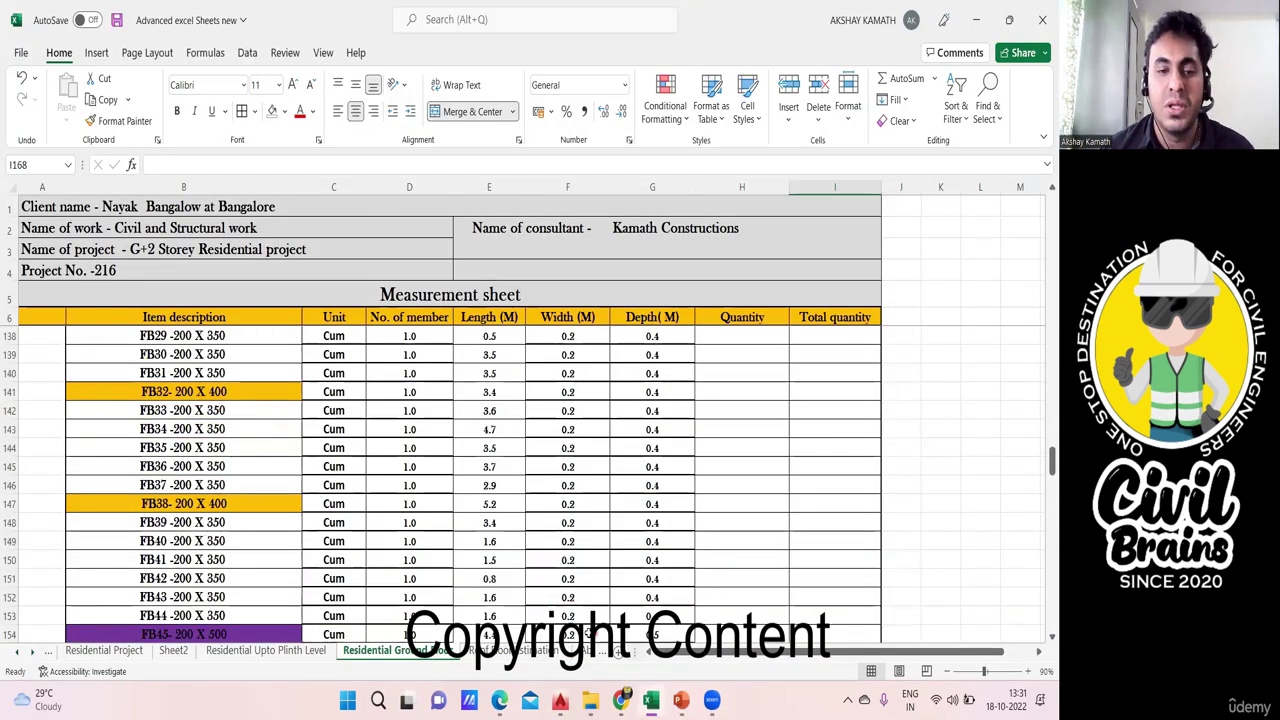
Switch back to the residential building drawing in AutoCAD and look over the beams of the first floor layout.
mouse_move(560, 700)
click(615, 614)
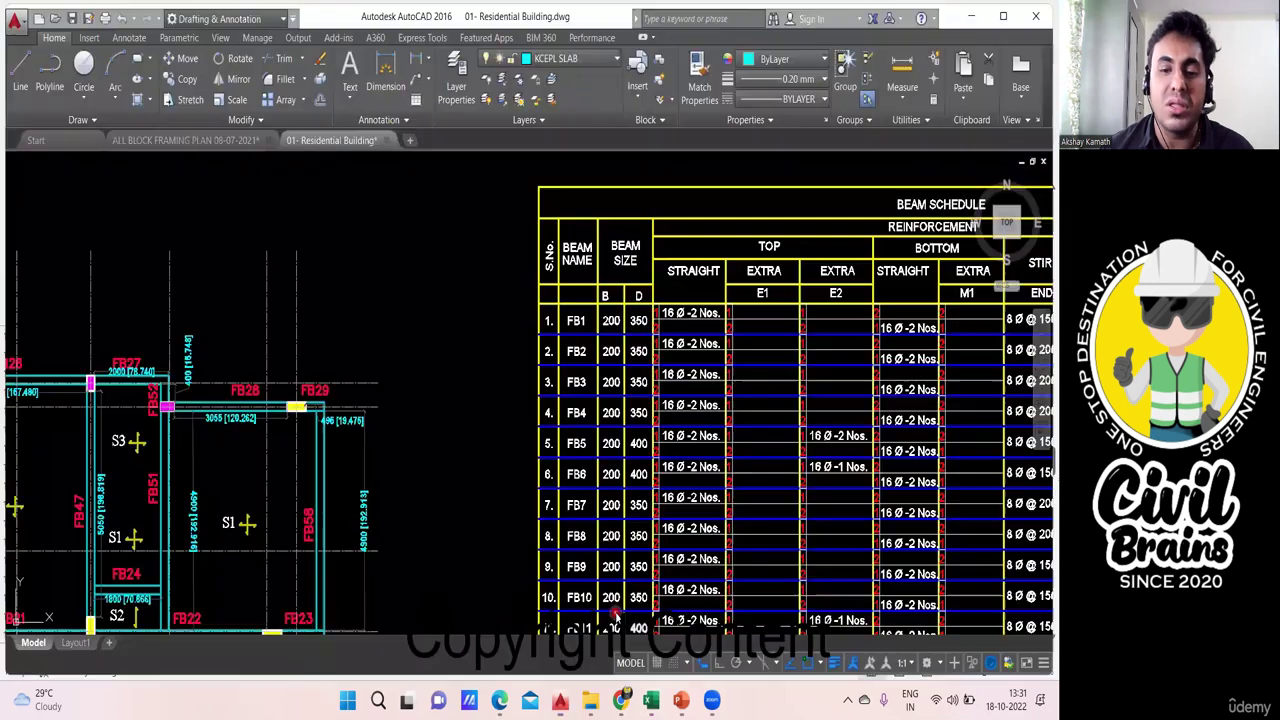
drag(615, 613, 909, 309)
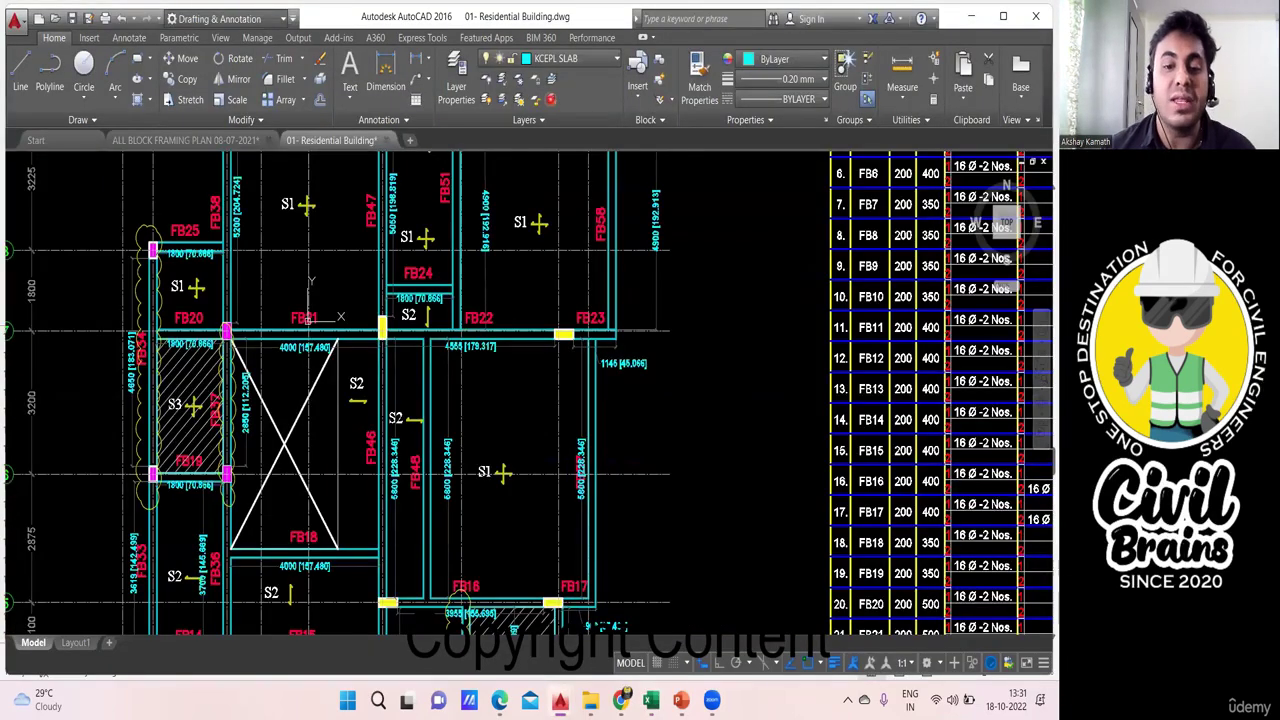
mouse_move(501, 396)
mouse_down()
mouse_move(518, 222)
mouse_move(512, 49)
mouse_up()
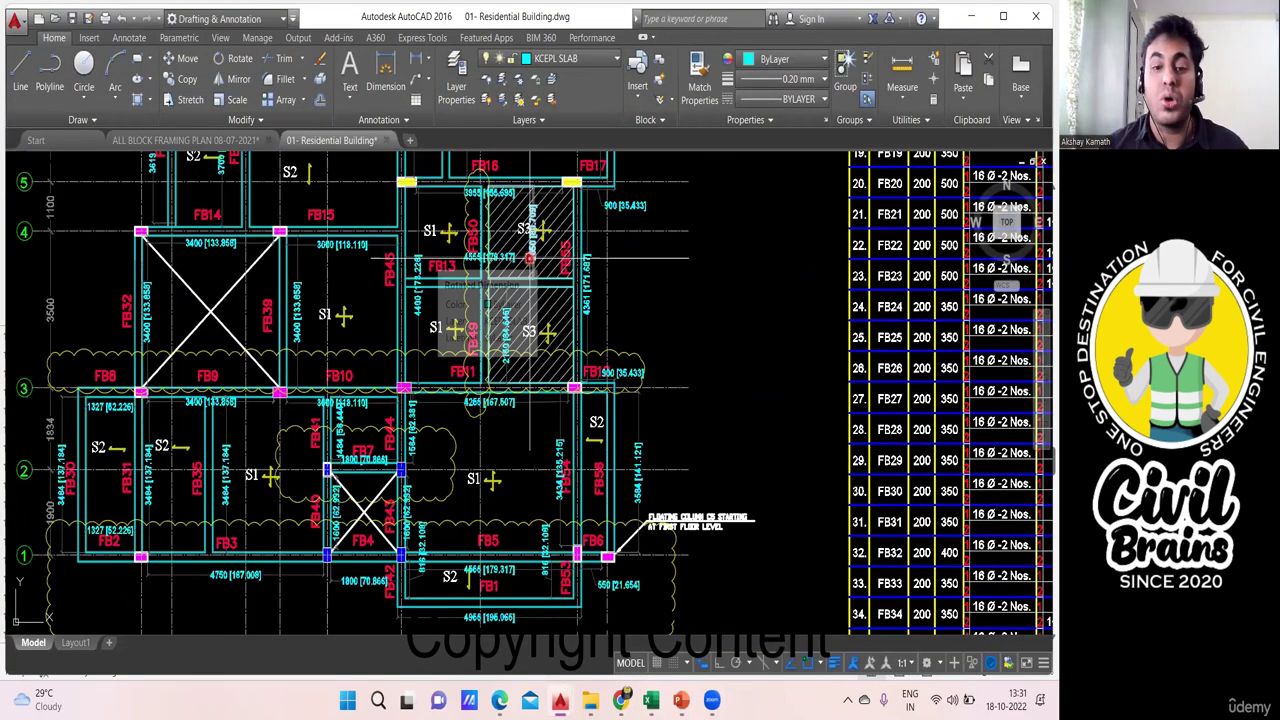
scroll(470, 469, up, 1)
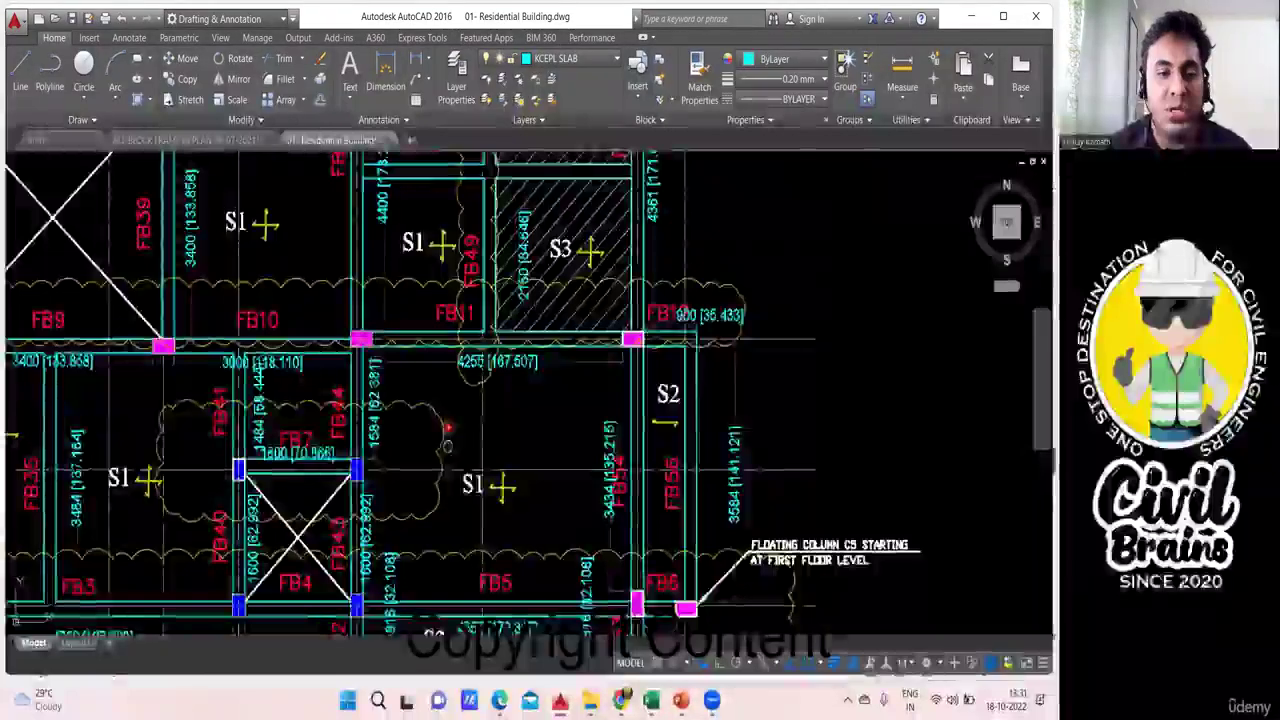
Dimension the clear length of beam FB3 between its two end columns, placing the dimension just below the existing one.
drag(448, 436, 866, 153)
scroll(465, 350, up, 2)
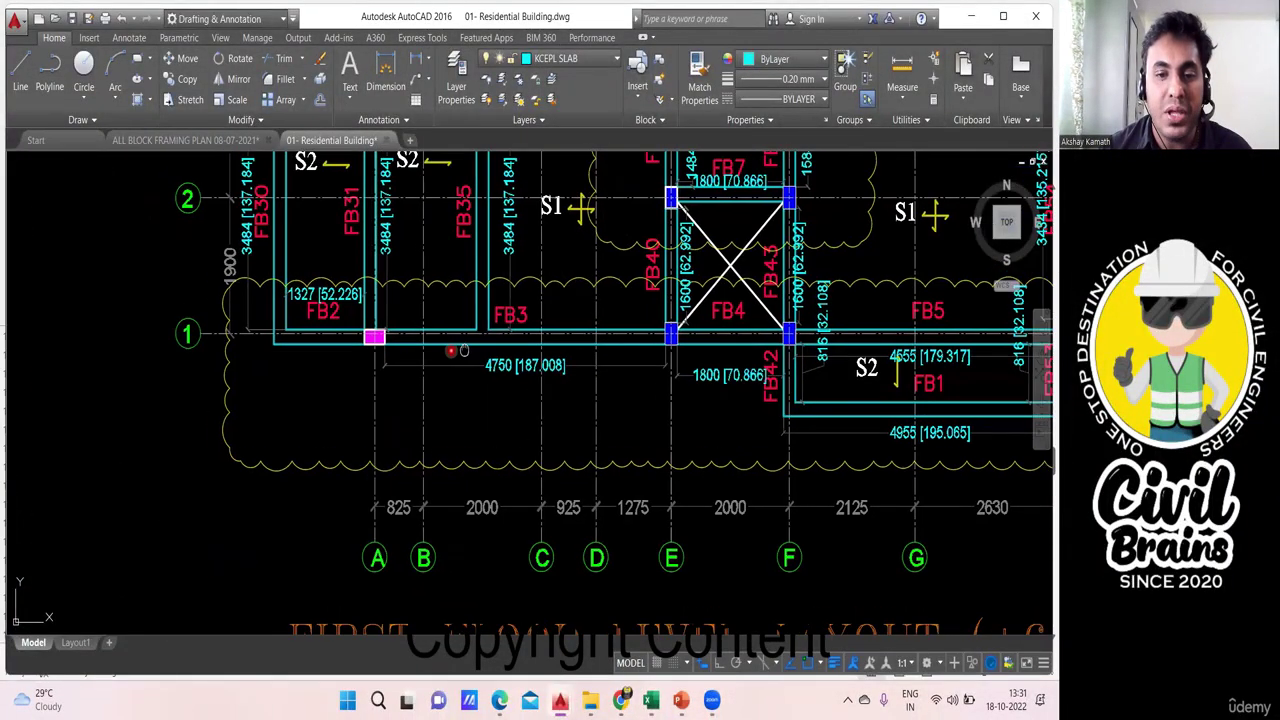
drag(465, 350, 425, 356)
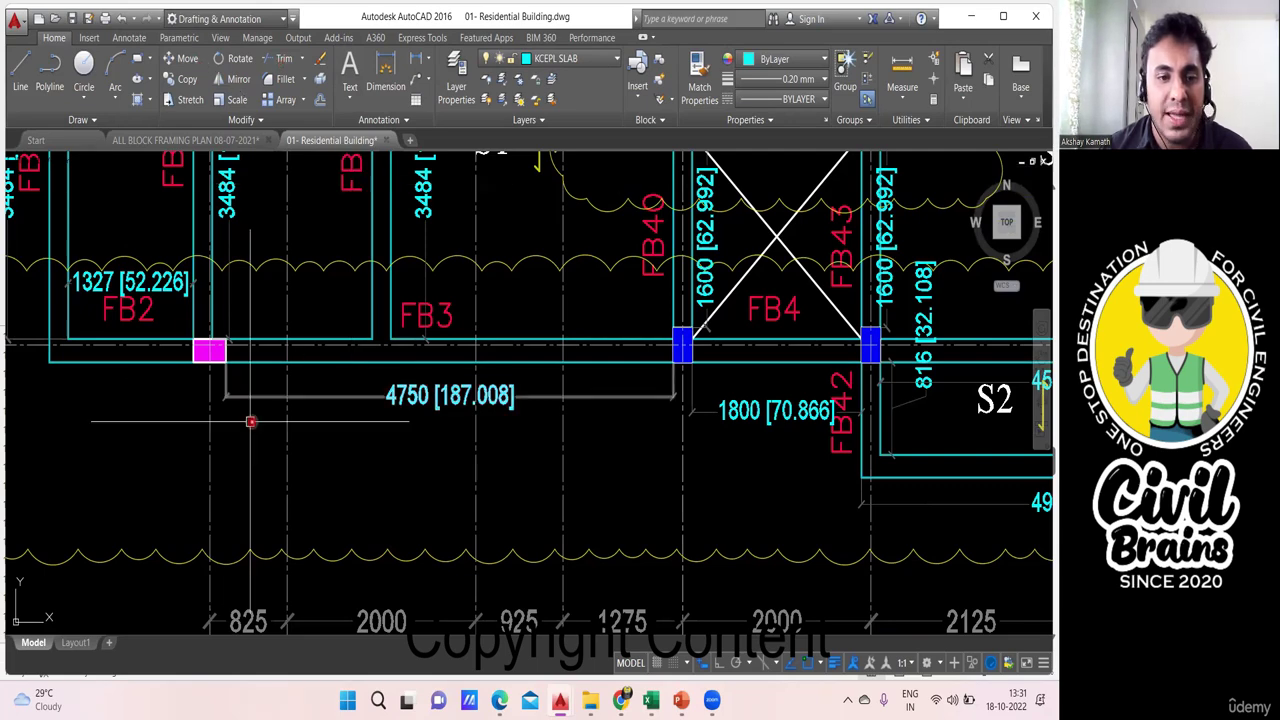
scroll(212, 380, up, 4)
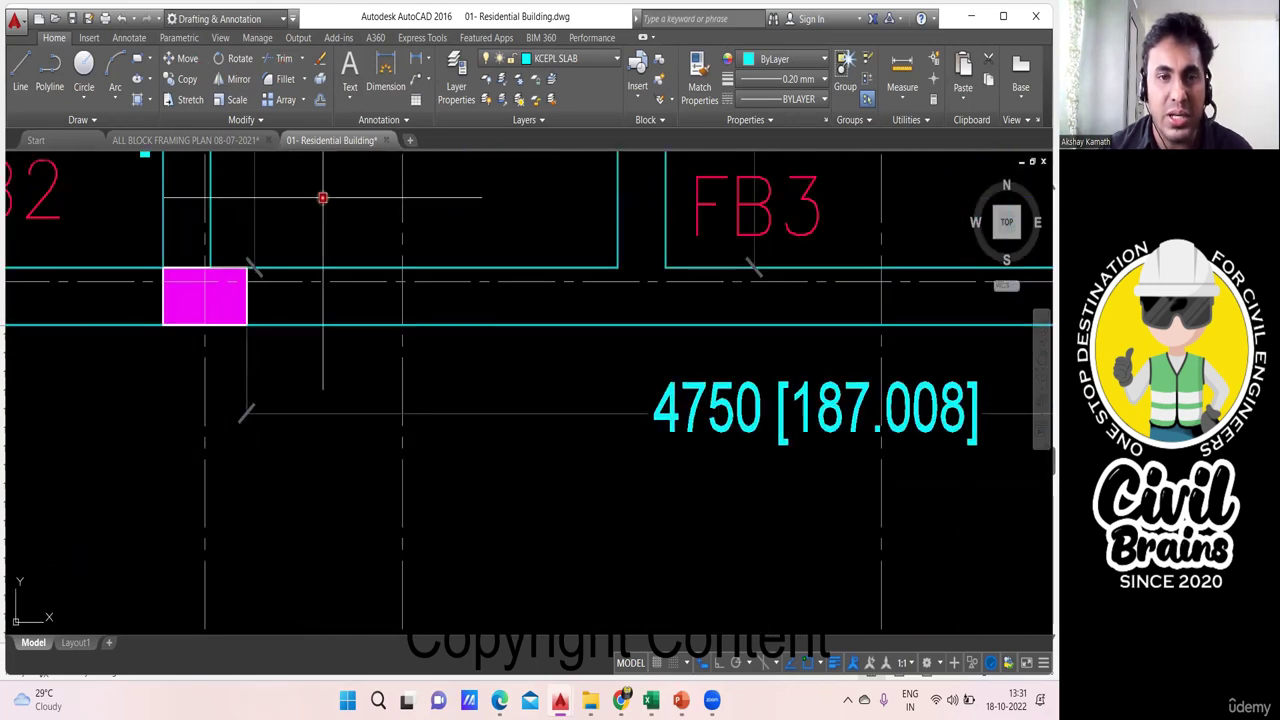
click(385, 68)
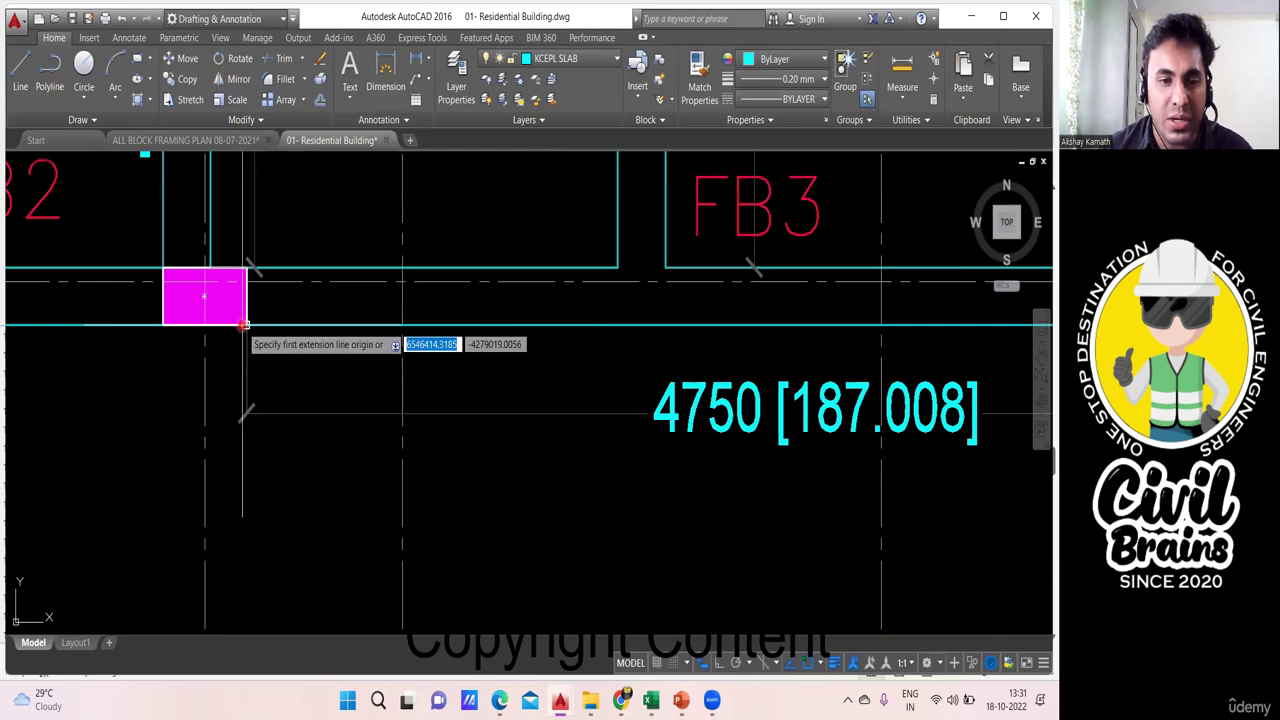
click(243, 321)
scroll(540, 440, down, 5)
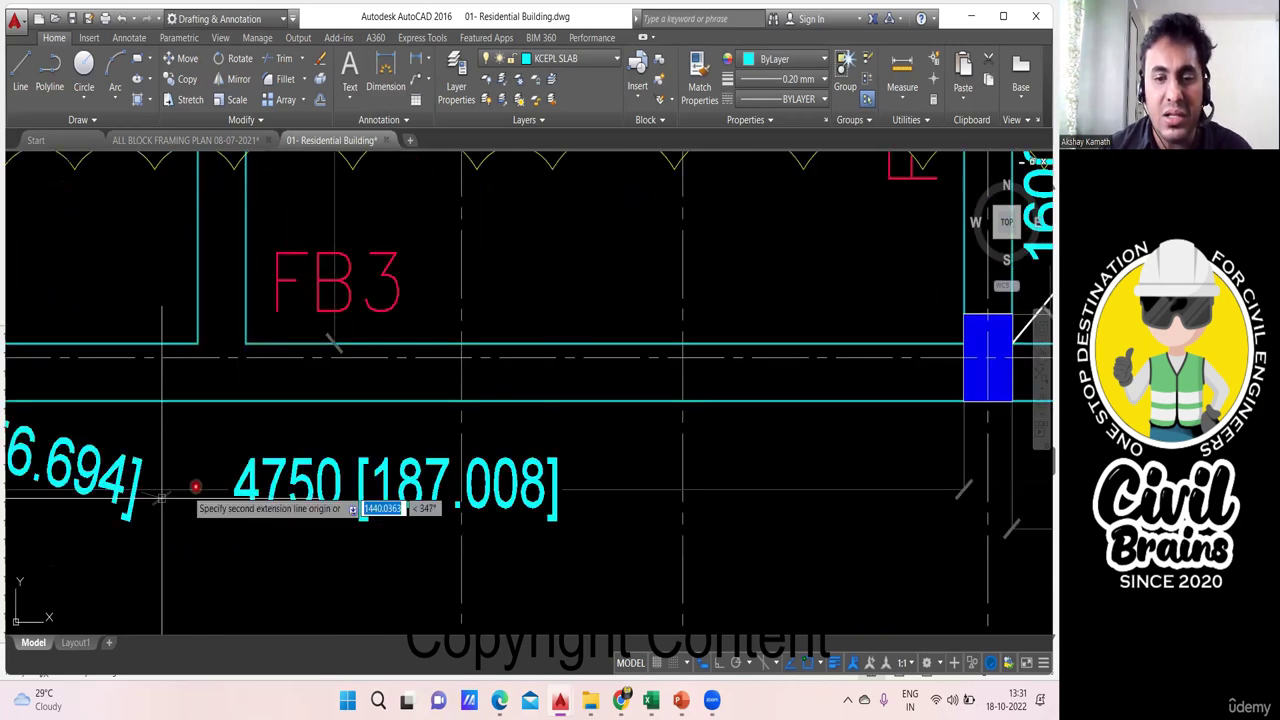
scroll(725, 420, up, 4)
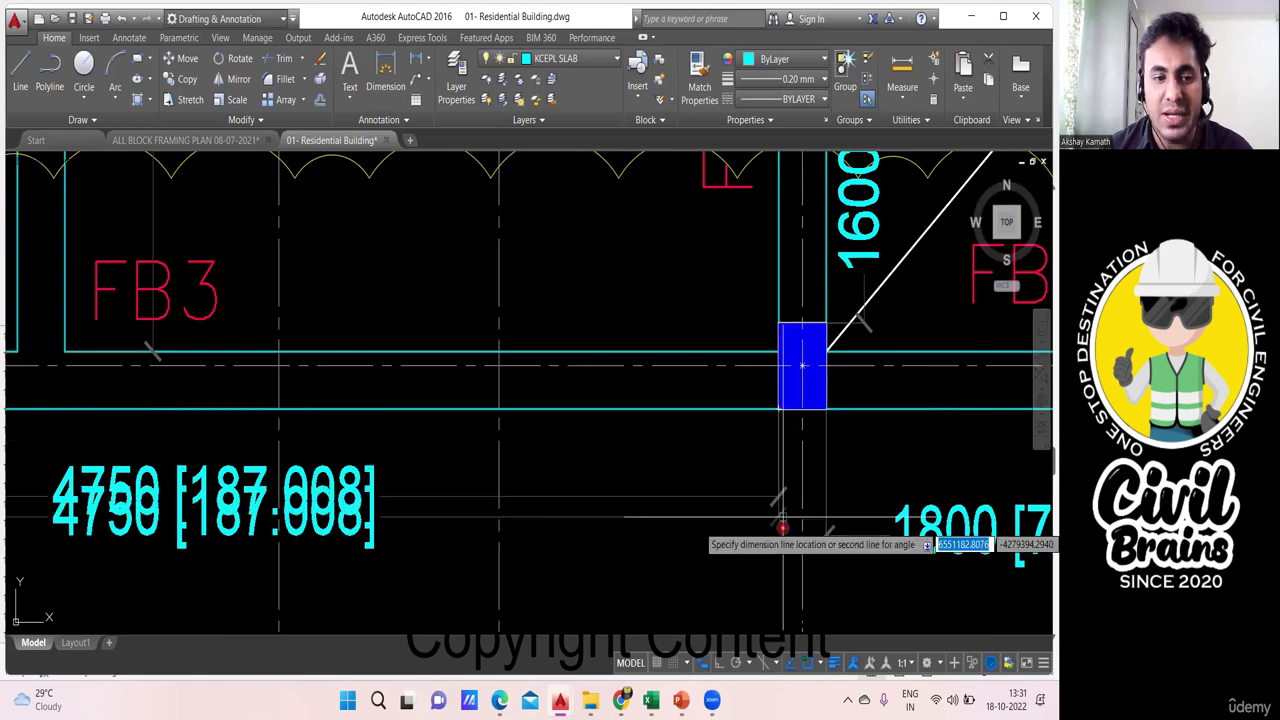
click(779, 548)
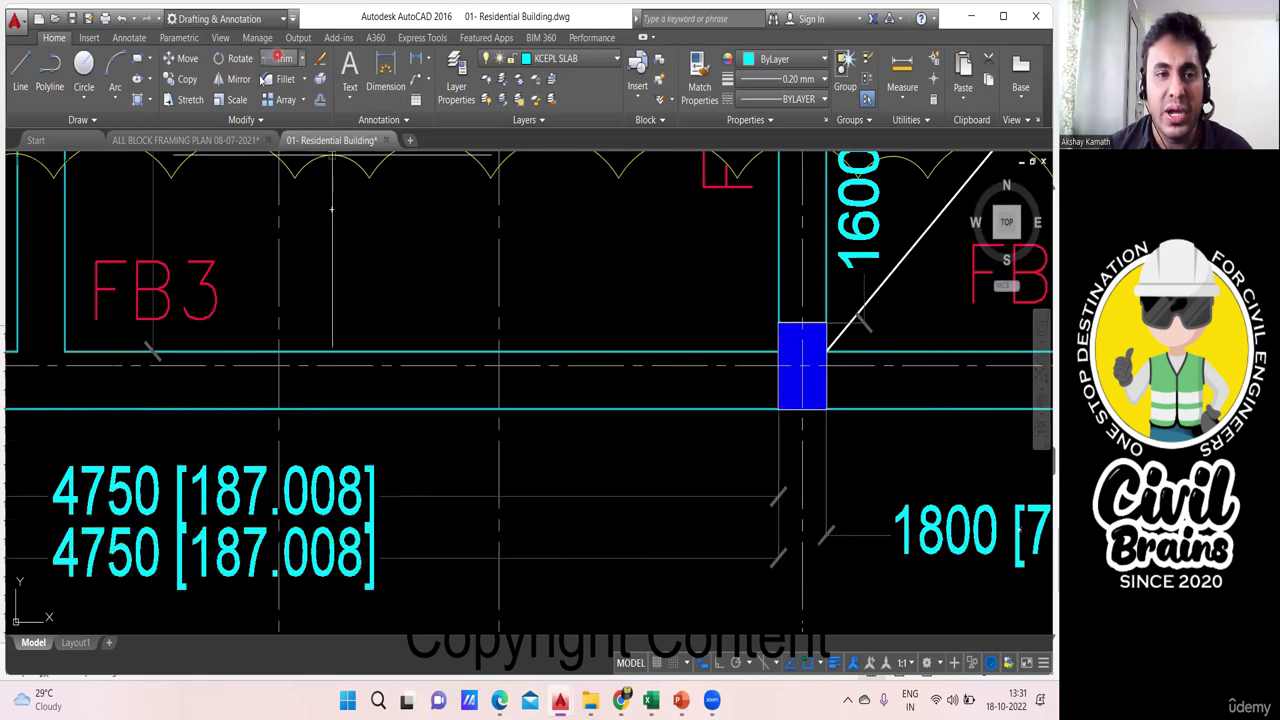
scroll(275, 350, down, 2)
scroll(190, 353, down, 3)
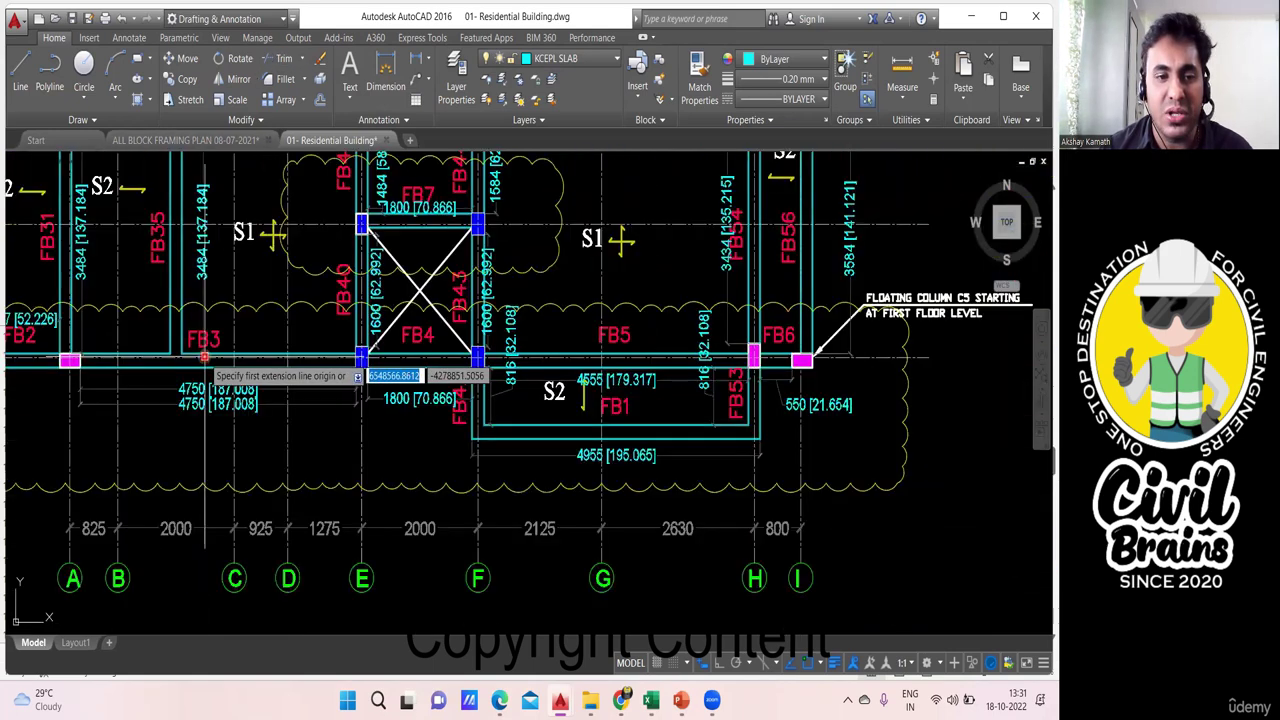
drag(205, 356, 315, 351)
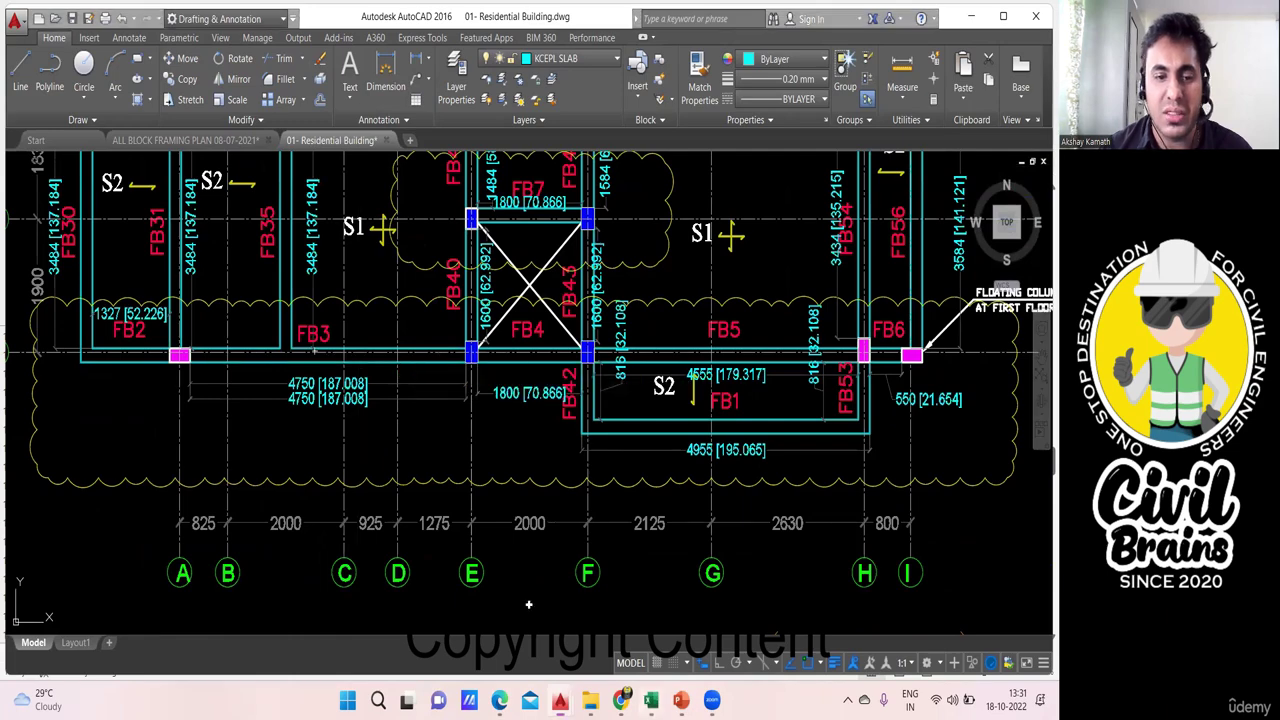
Switch to the Excel measurement sheet and check the length entered for FB3 under 1st floor beam concreting.
key(alt+Tab)
scroll(340, 480, down, 10)
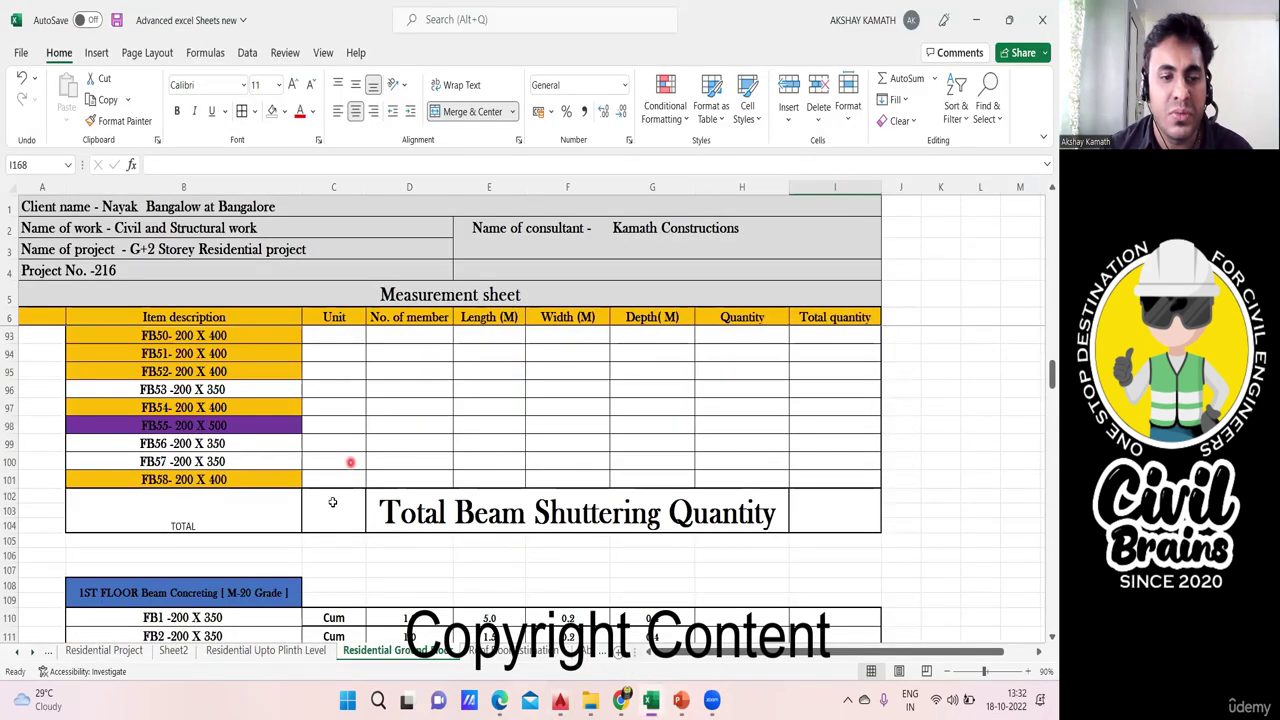
ctrl+scroll(342, 497, up, 2)
scroll(416, 510, up, 2)
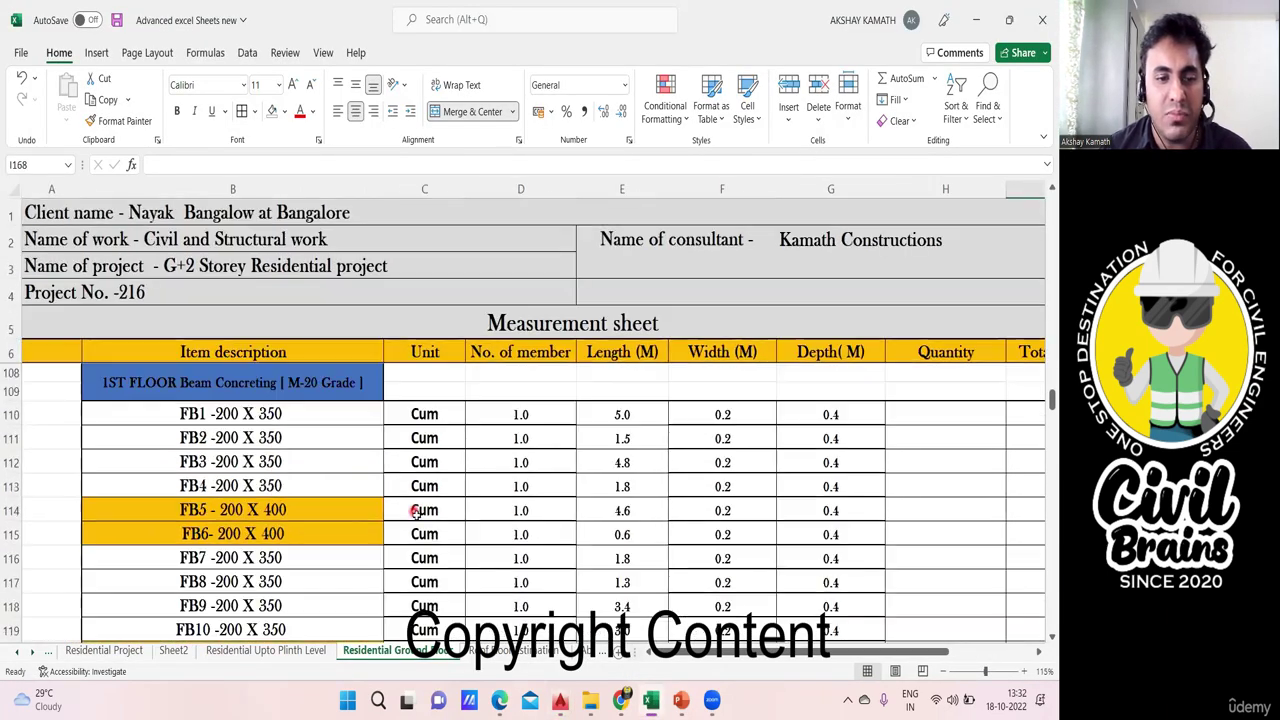
click(625, 464)
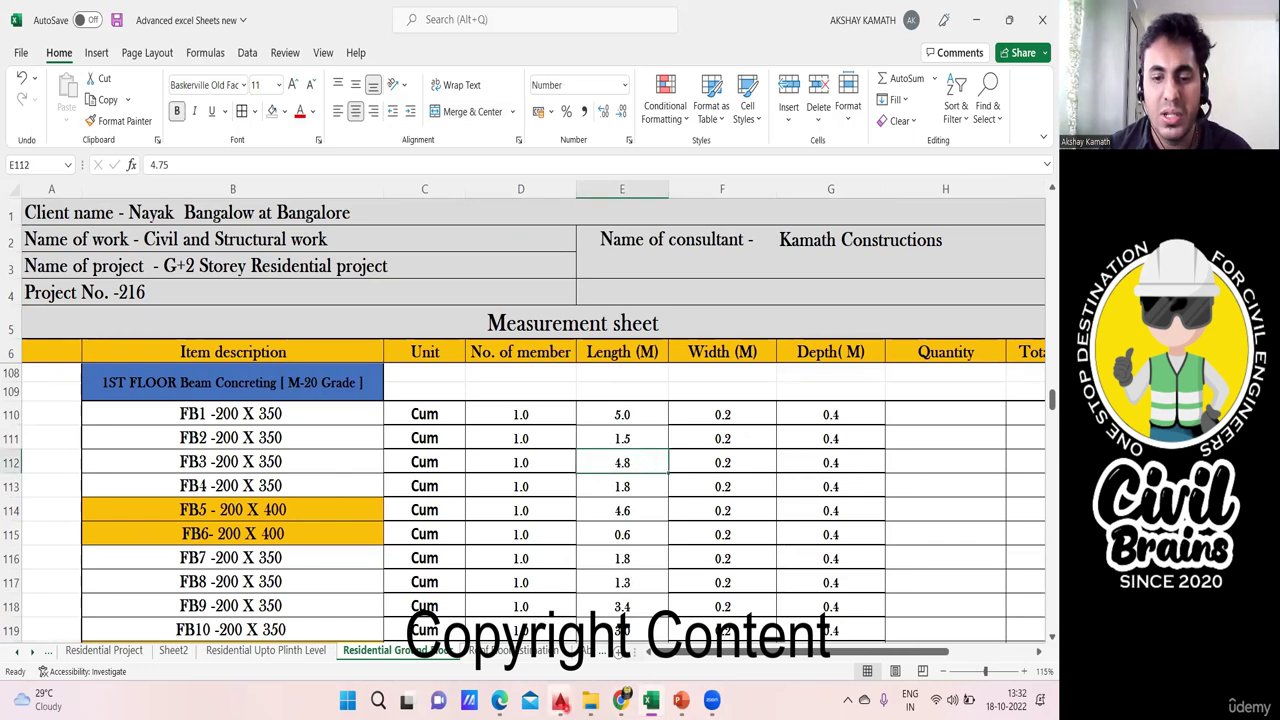
Switch back to the 01- Residential Building drawing in AutoCAD and look at the two length dimensions below beam FB3.
mouse_move(560, 700)
click(661, 617)
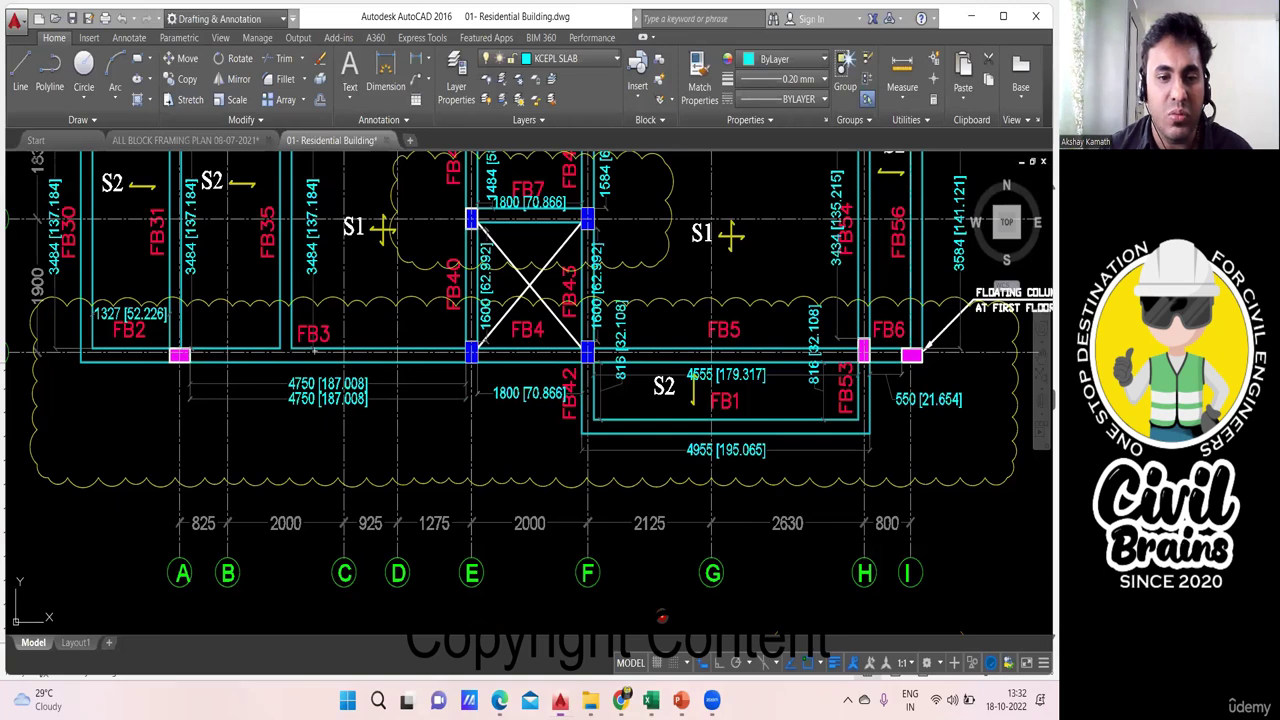
scroll(284, 395, up, 5)
drag(389, 417, 496, 460)
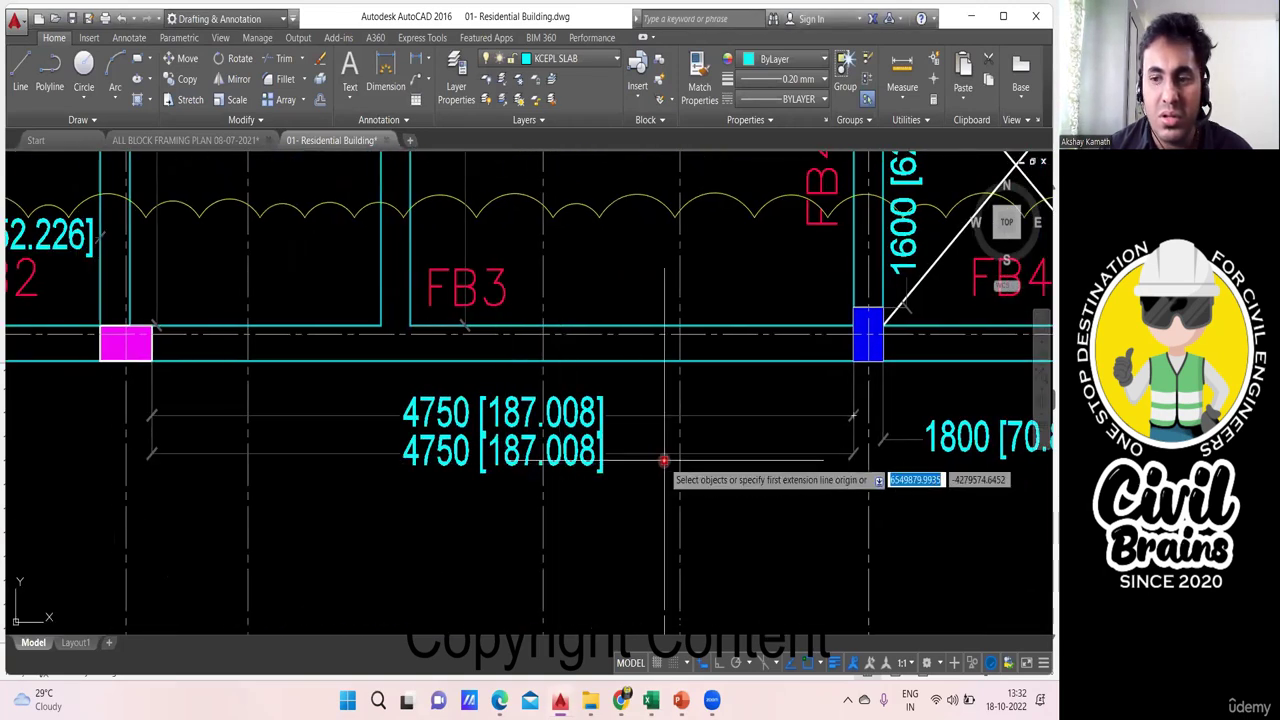
click(666, 508)
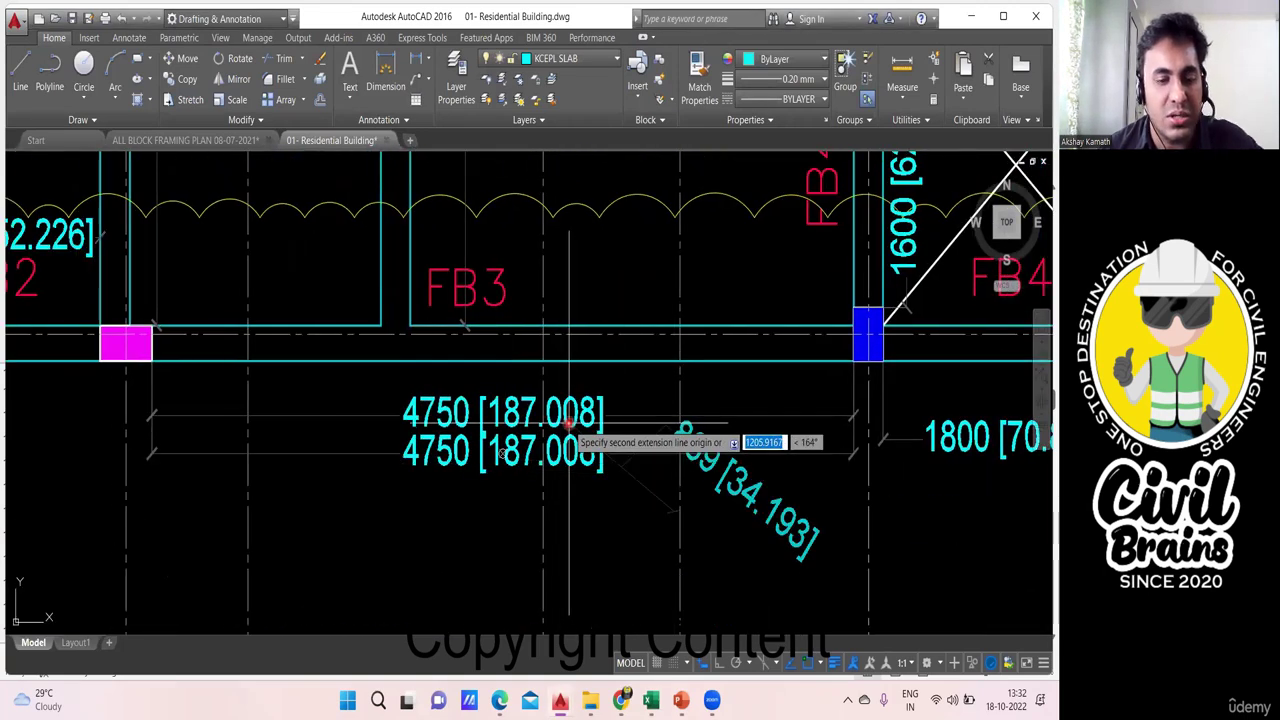
key(Escape)
click(613, 483)
click(542, 409)
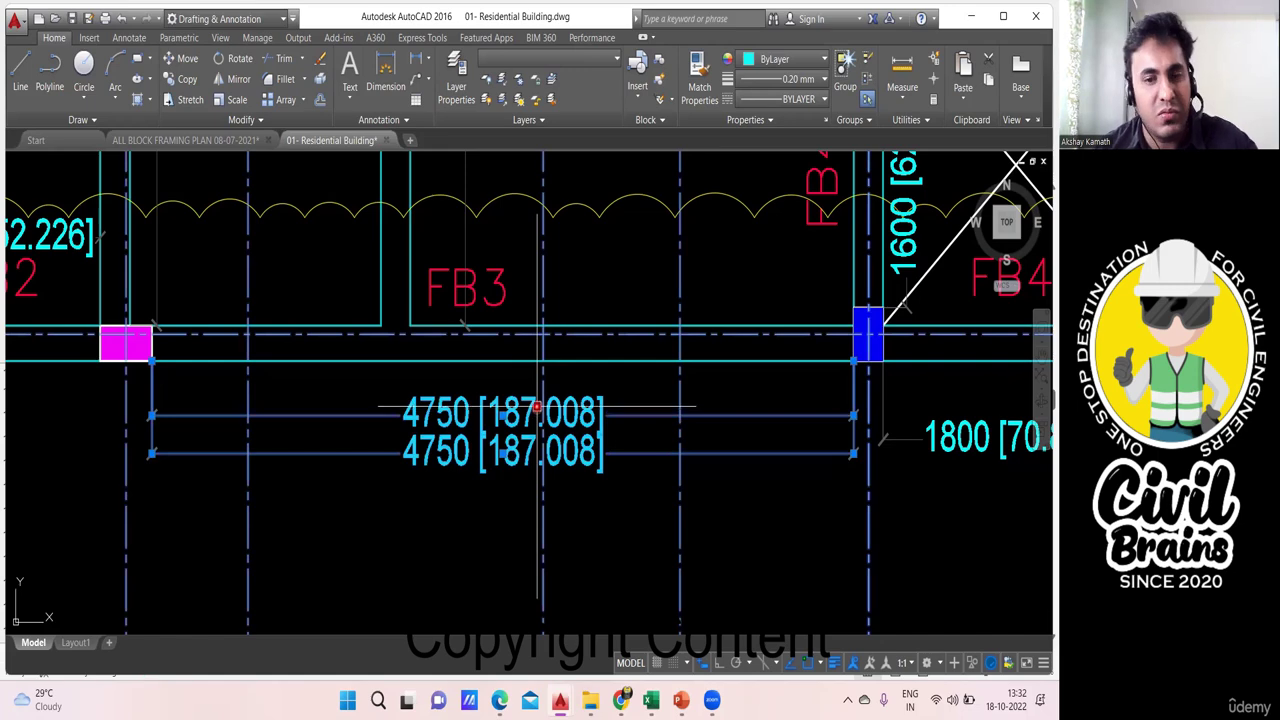
key(Escape)
Delete both duplicate length dimensions below beam FB3.
click(351, 417)
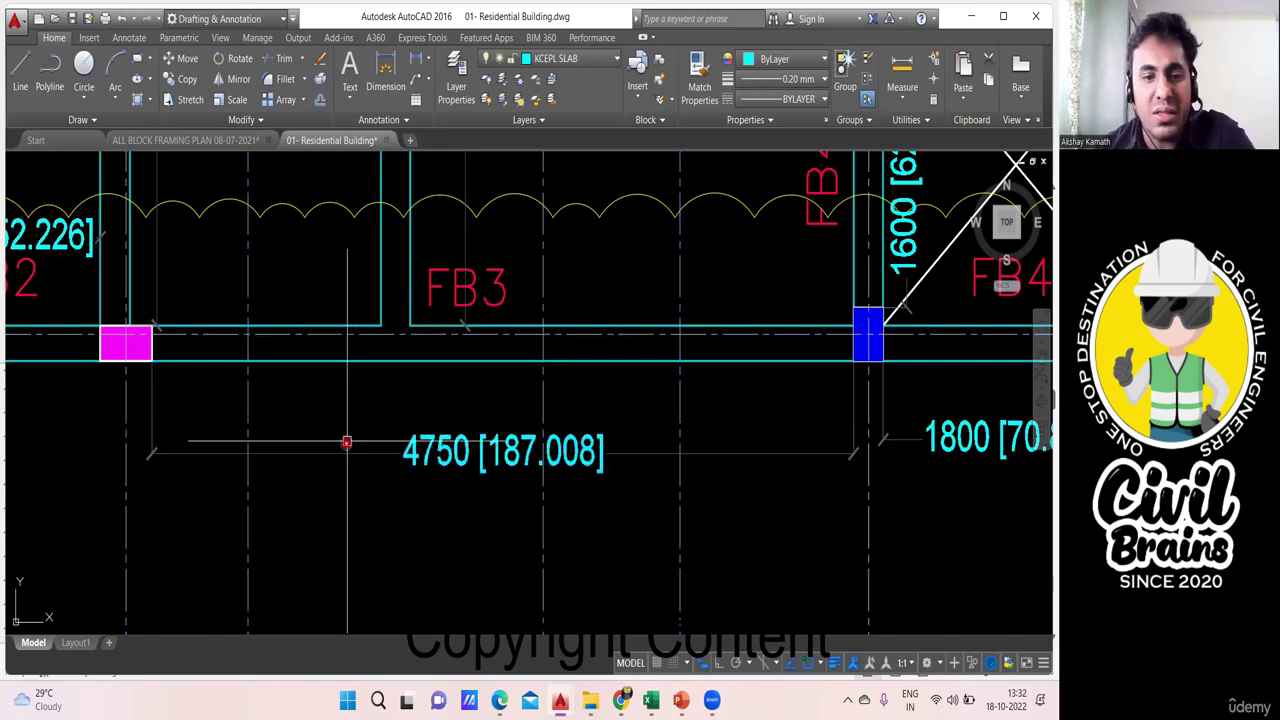
click(338, 453)
key(Delete)
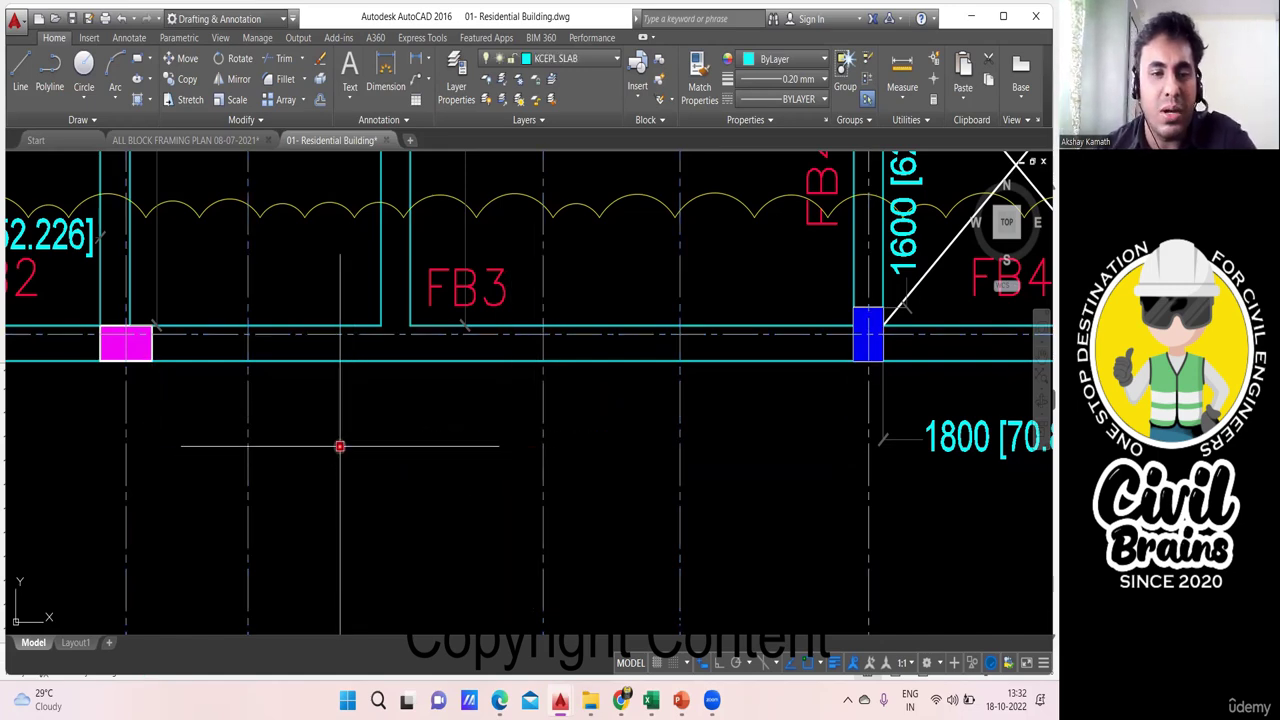
Dimension beam FB3 from the inner lower corner of the magenta column to the facing corner of the blue column, placed along the beam's lower edge.
click(383, 66)
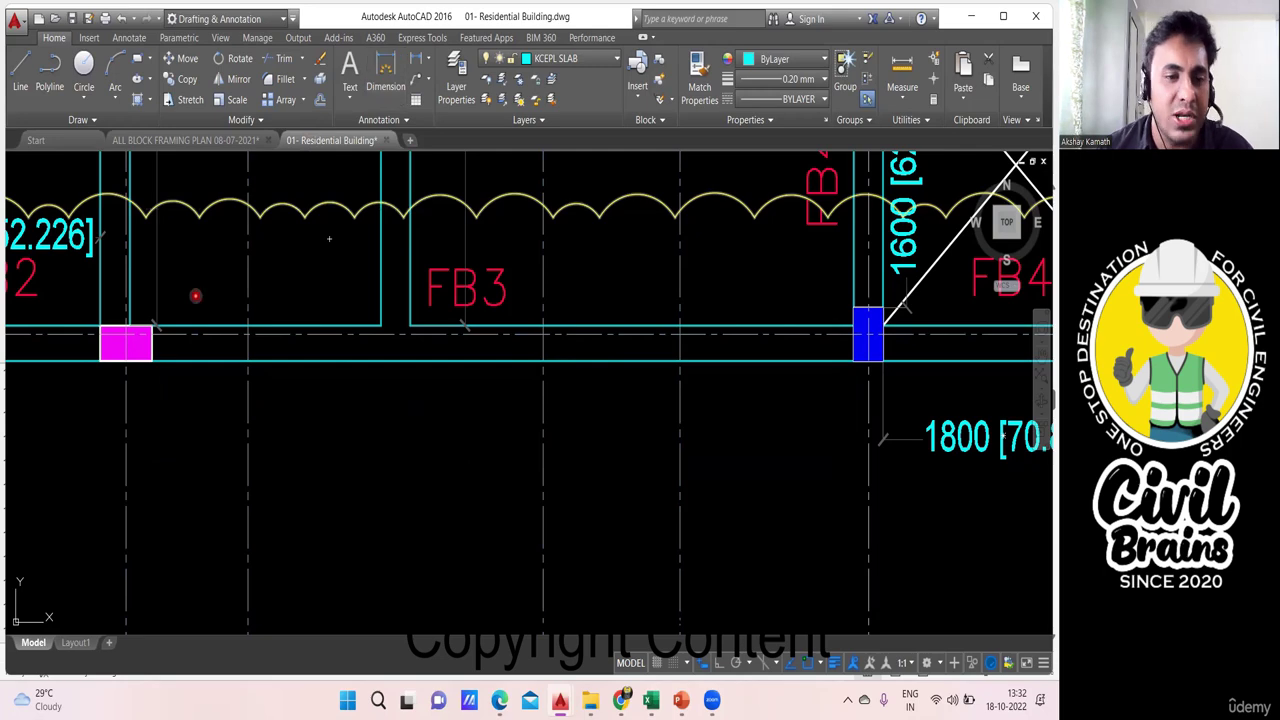
scroll(145, 340, up, 5)
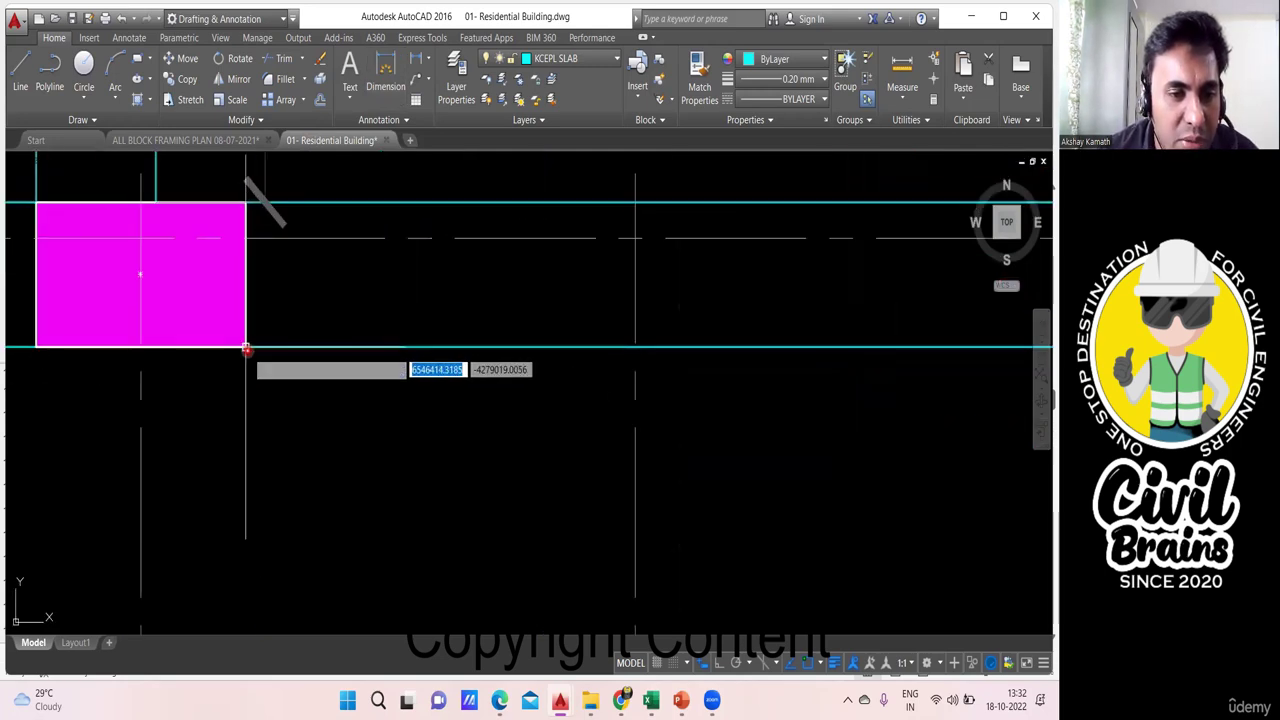
click(246, 347)
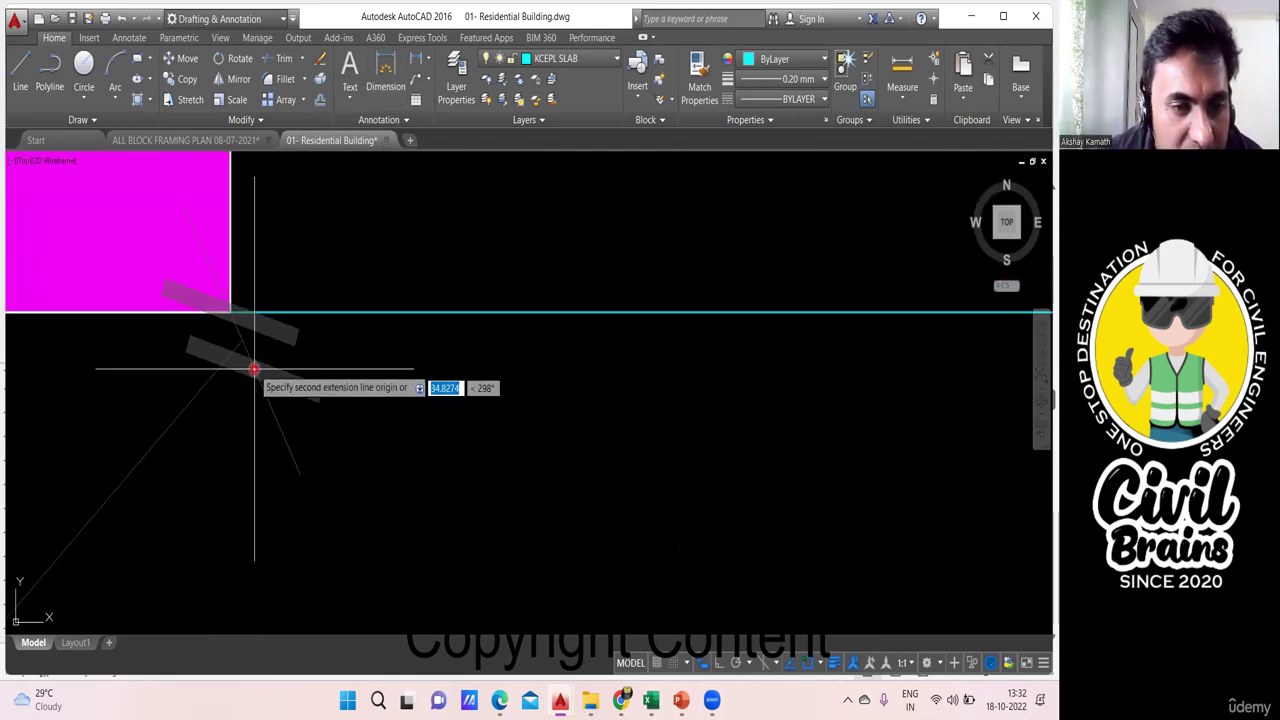
scroll(472, 368, down, 8)
drag(691, 393, 481, 414)
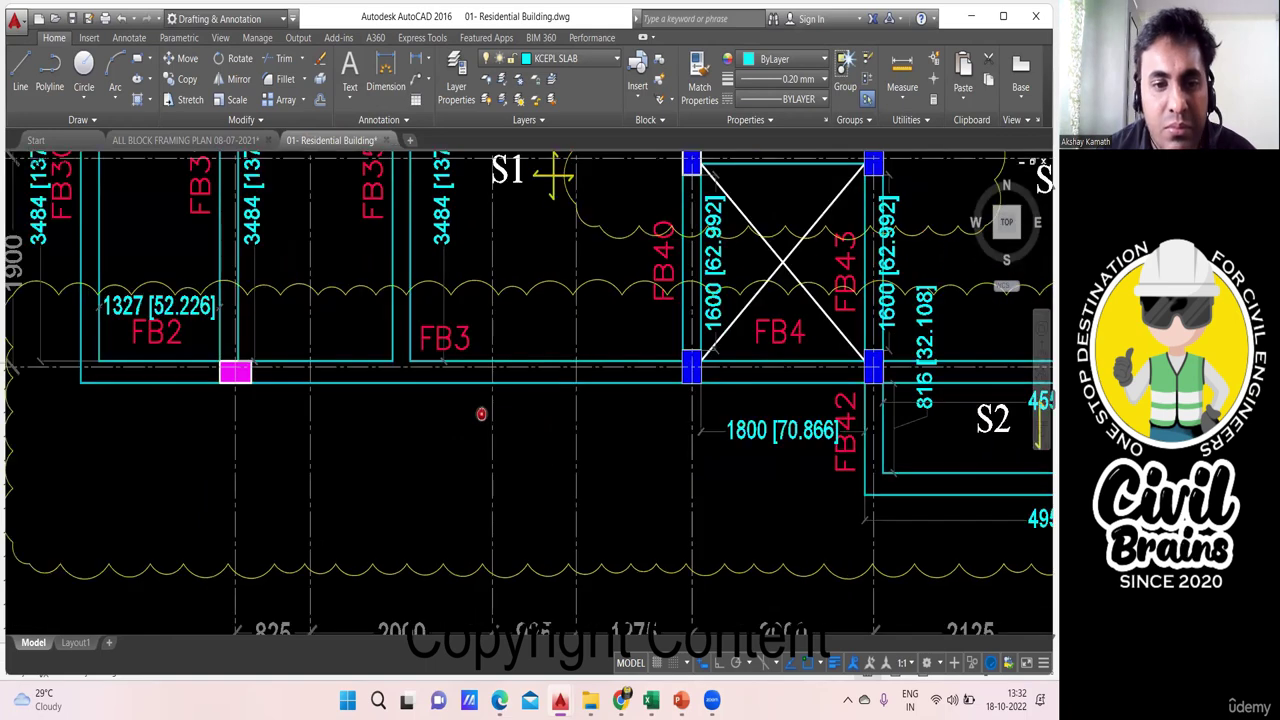
scroll(610, 440, up, 8)
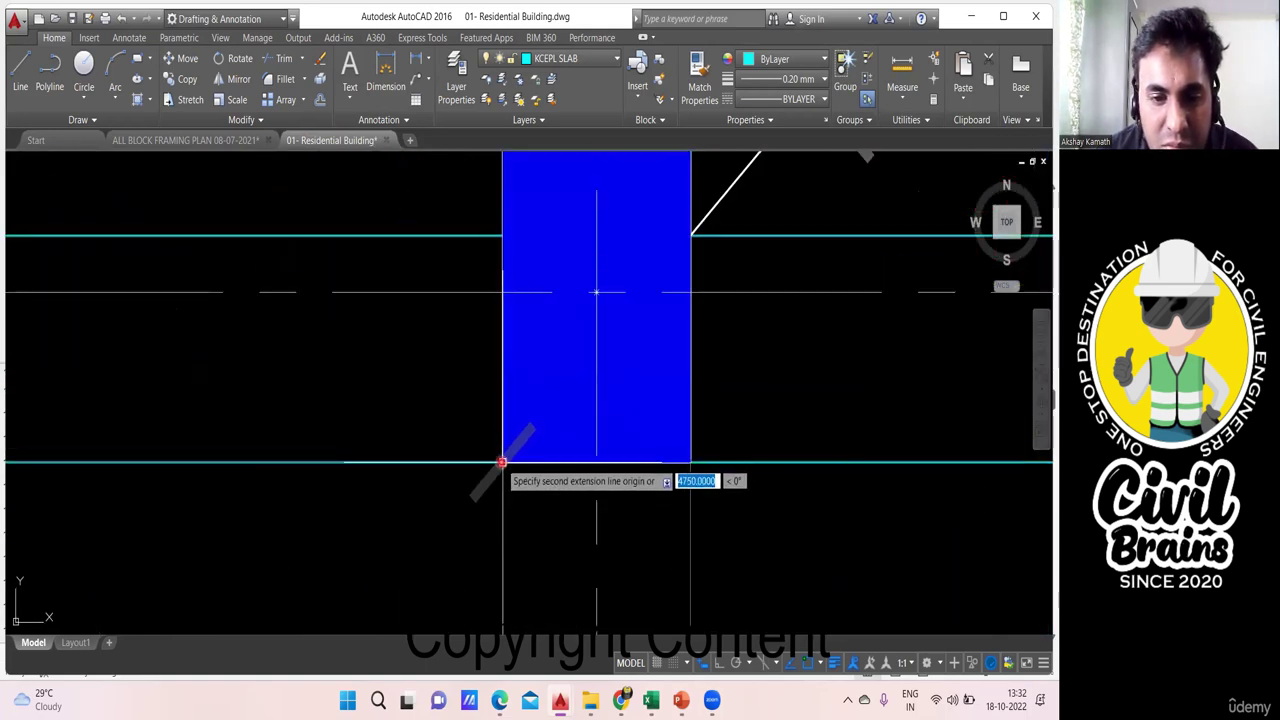
scroll(502, 463, up, 5)
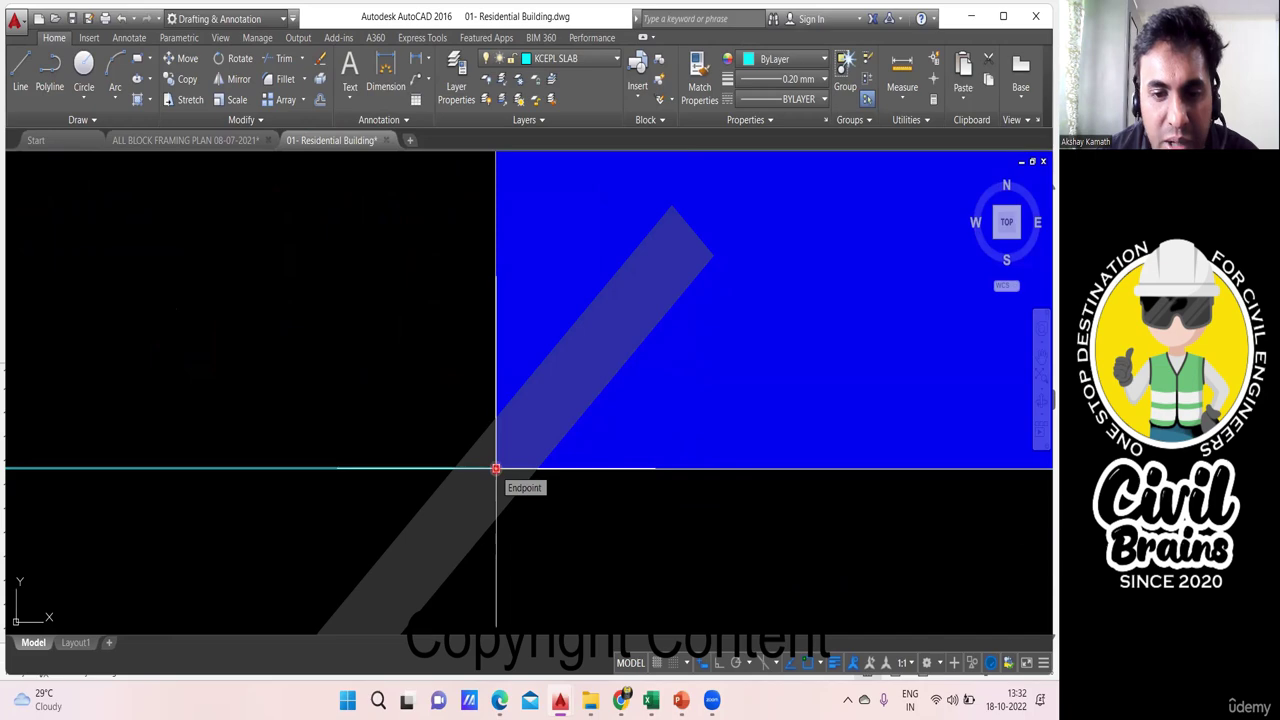
click(496, 468)
click(497, 551)
scroll(493, 520, down, 5)
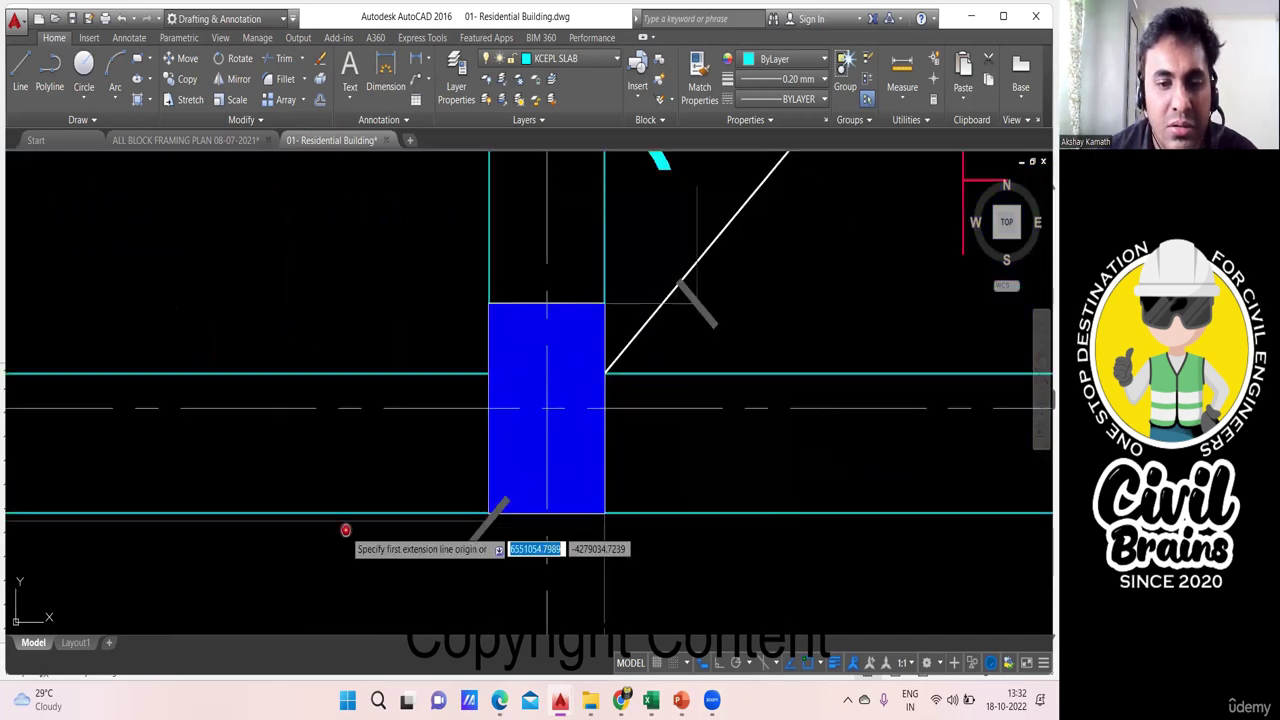
drag(345, 530, 840, 397)
scroll(615, 440, down, 3)
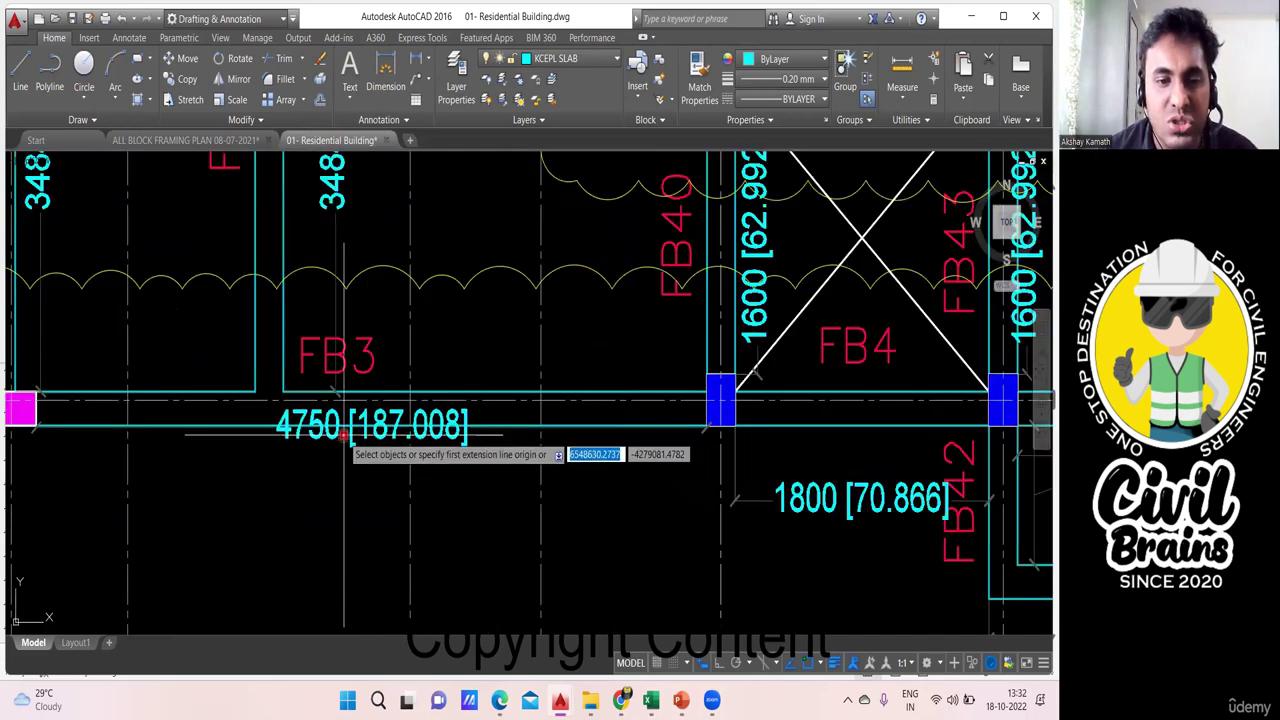
drag(344, 435, 548, 417)
scroll(493, 411, up, 2)
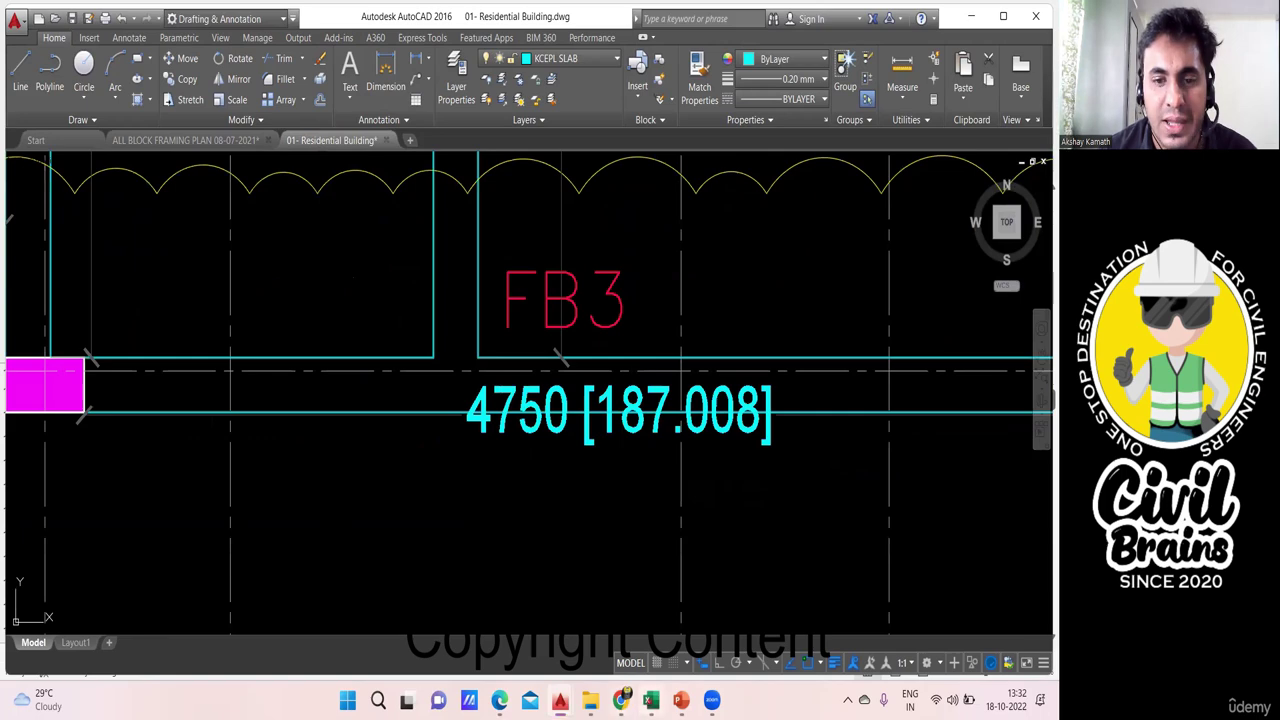
Switch to the Excel measurement sheet, confirm FB3's length as 4.75 and display it with three decimals.
key(alt+Tab)
scroll(648, 486, up, 1)
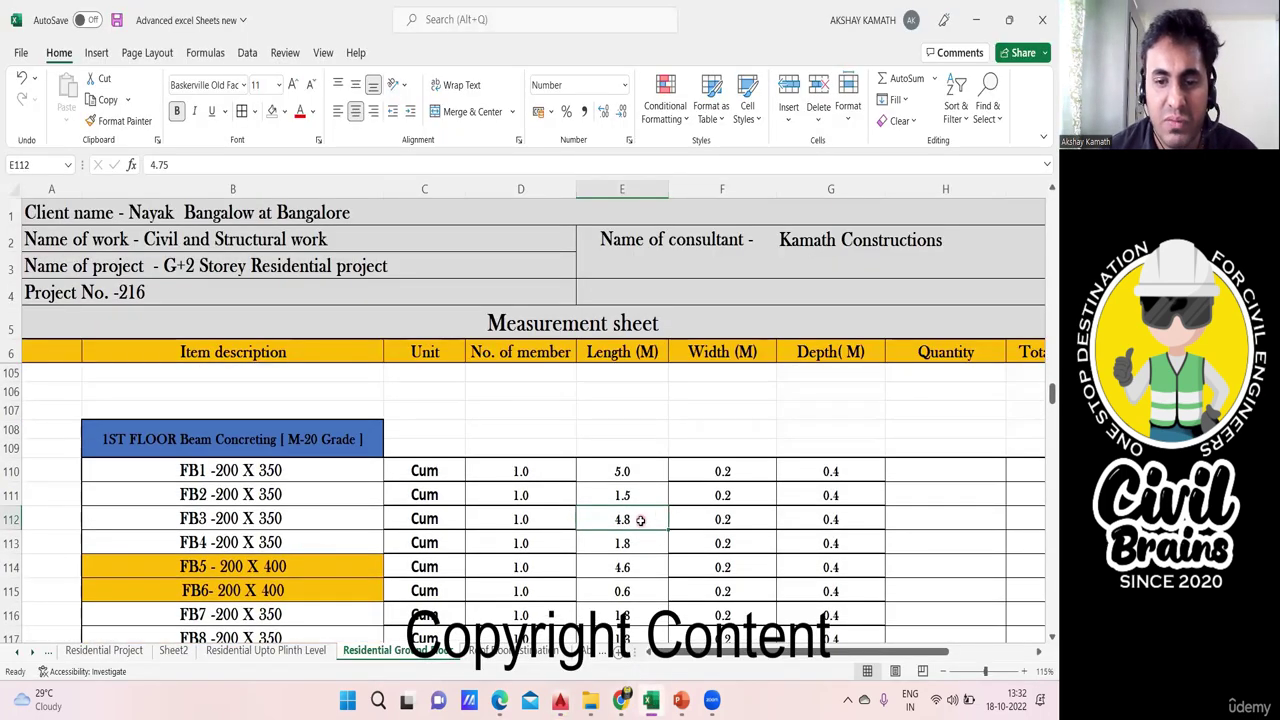
double_click(640, 520)
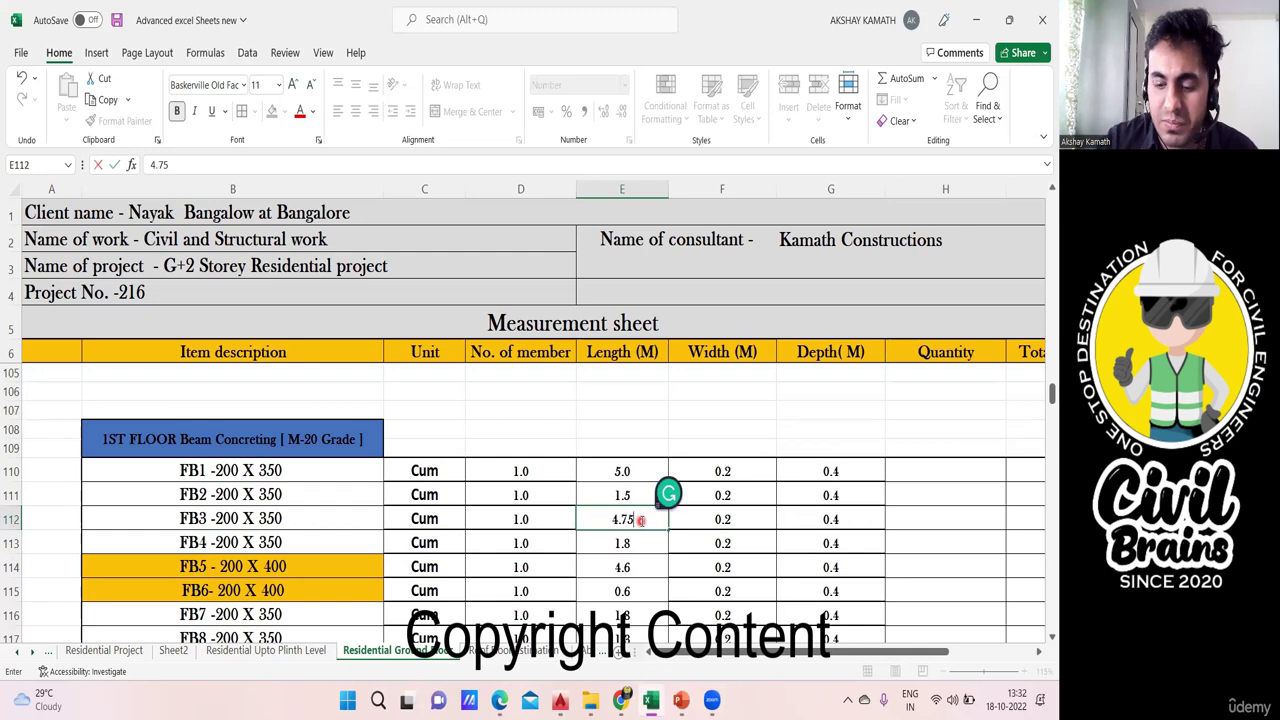
key(Return)
click(640, 520)
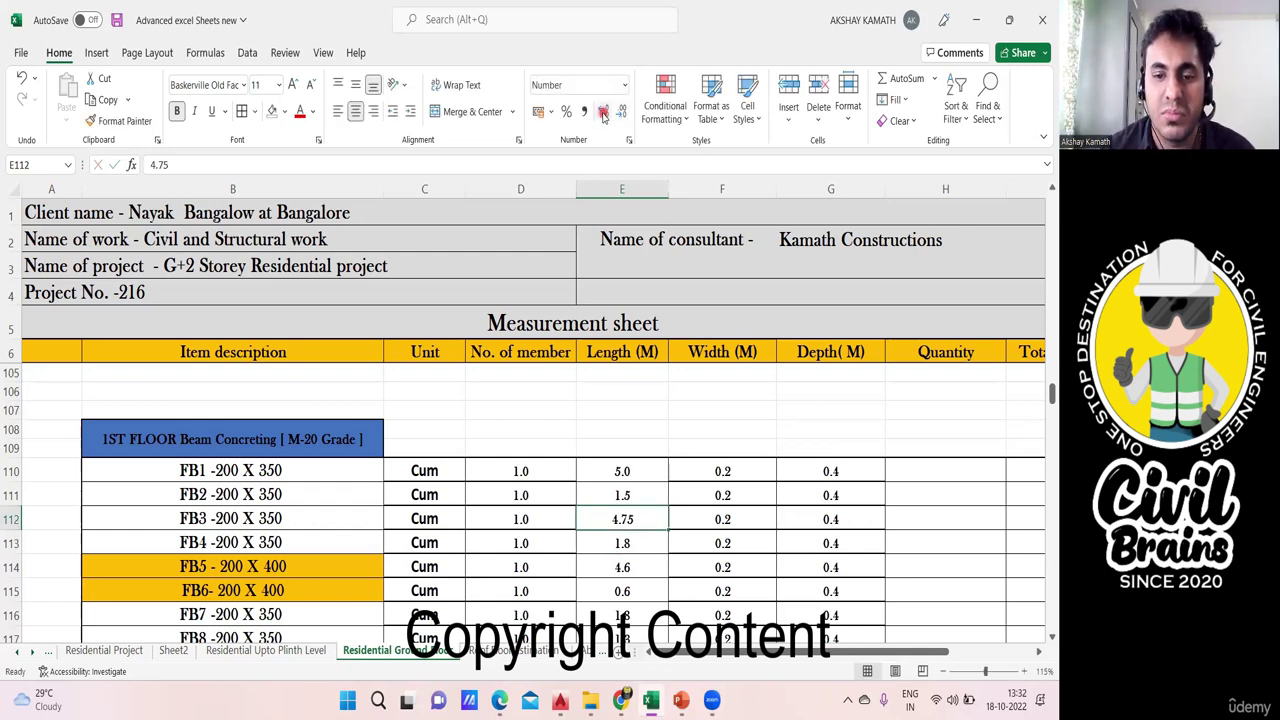
click(700, 410)
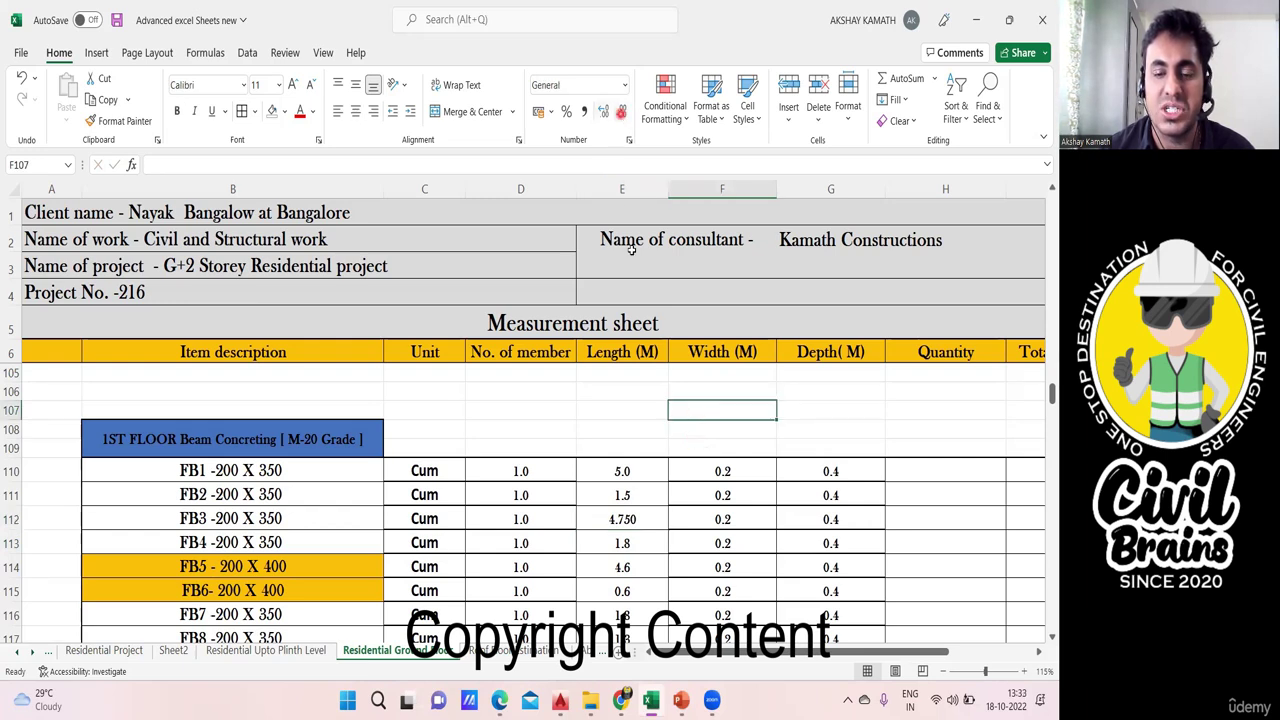
Review the first-floor beam concreting rows in the measurement sheet, and switch to AutoCAD to view beam FB1 in the 01- Residential Building layout.
scroll(686, 420, down, 2)
scroll(686, 440, up, 1)
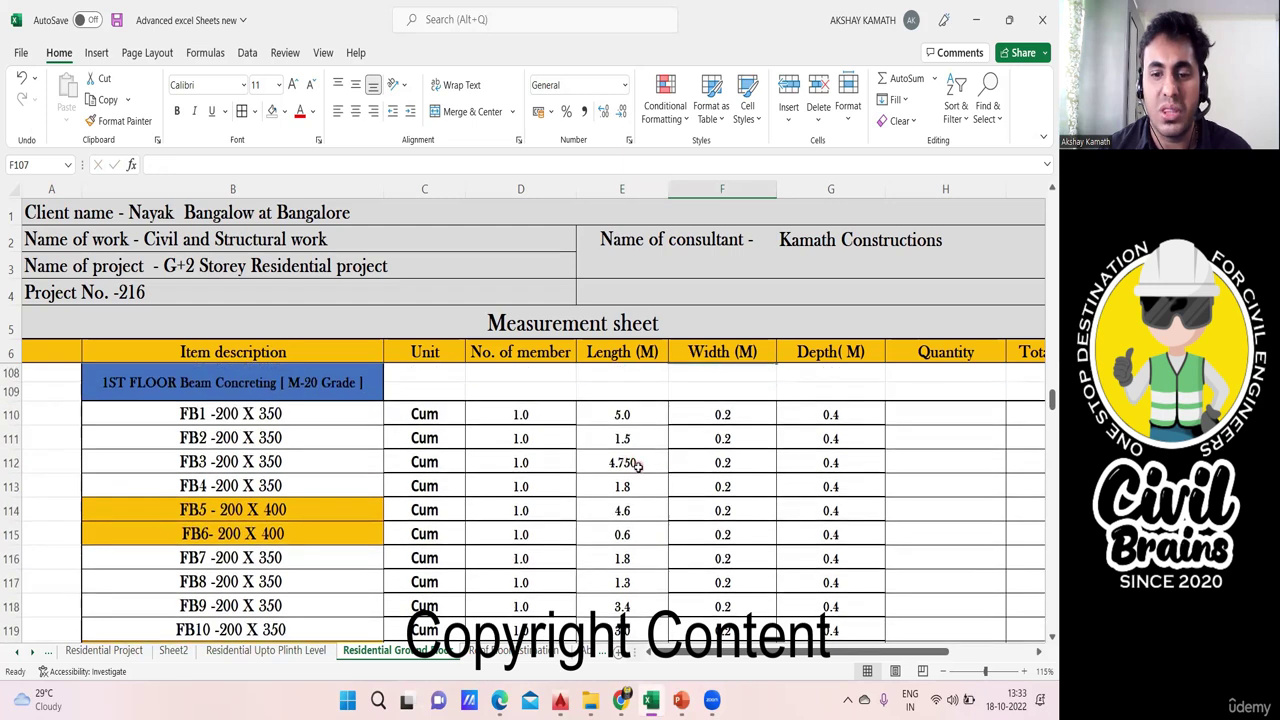
scroll(636, 465, down, 2)
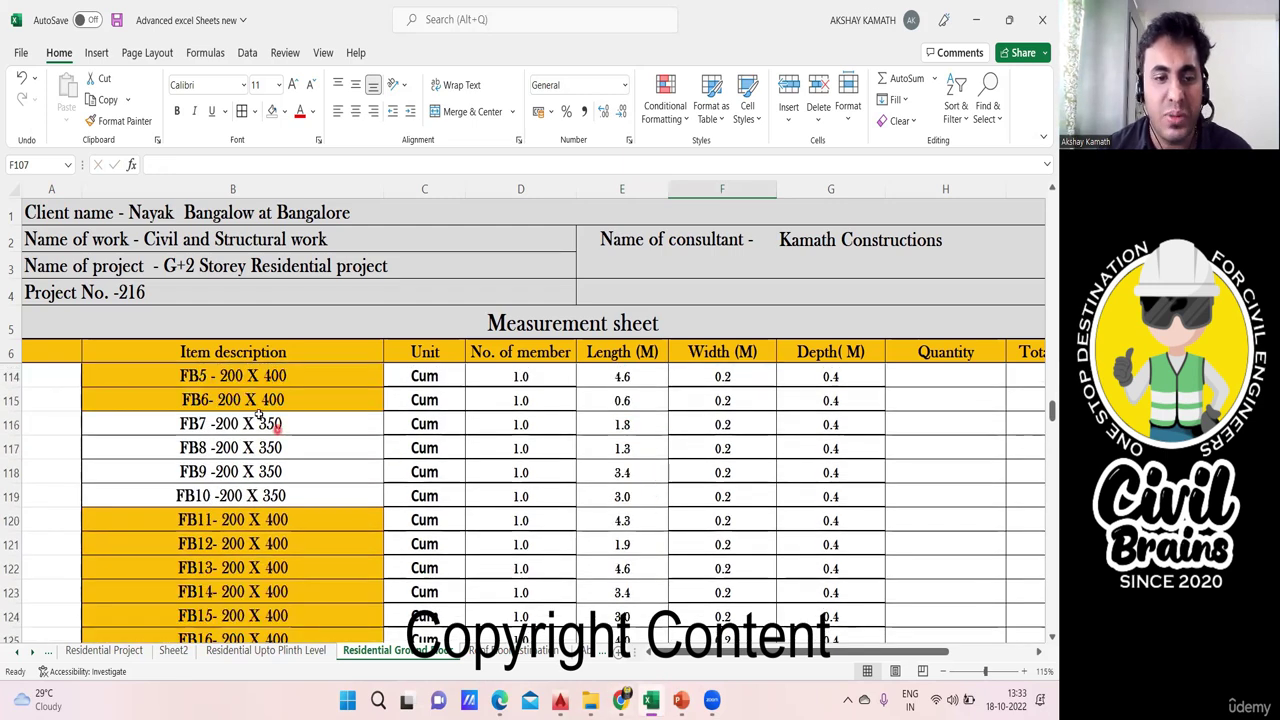
scroll(275, 428, up, 2)
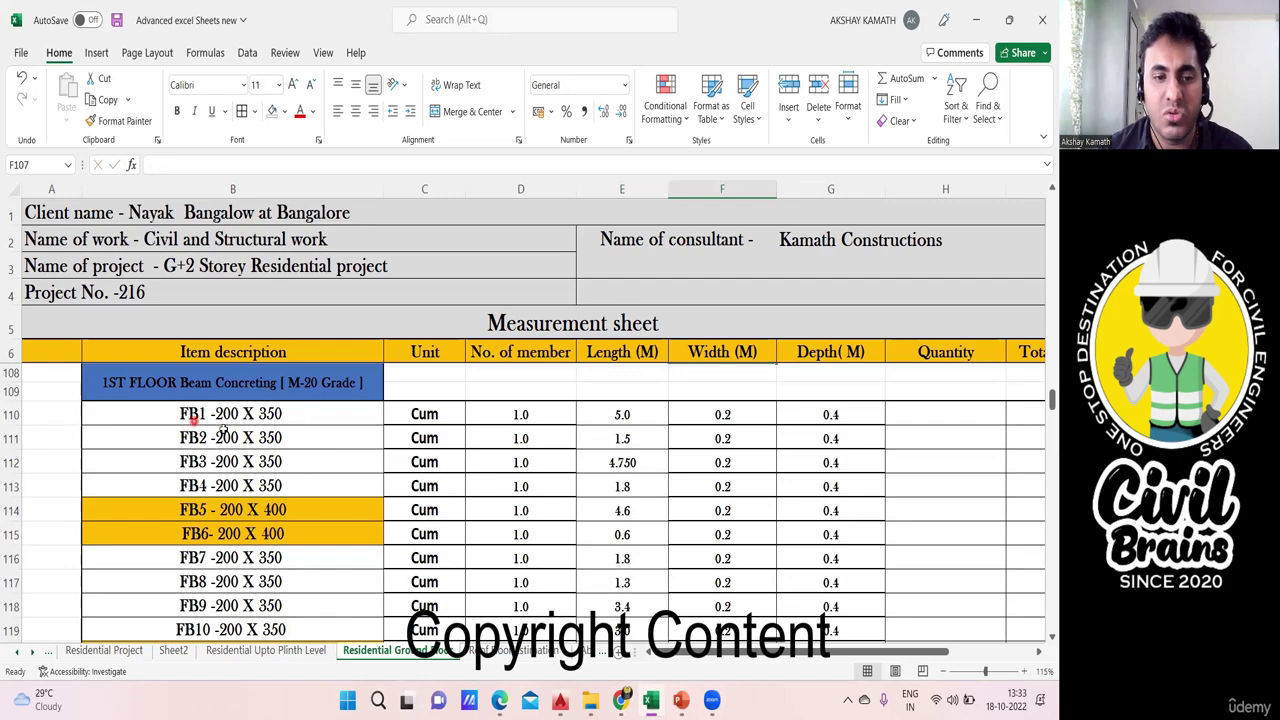
mouse_move(560, 700)
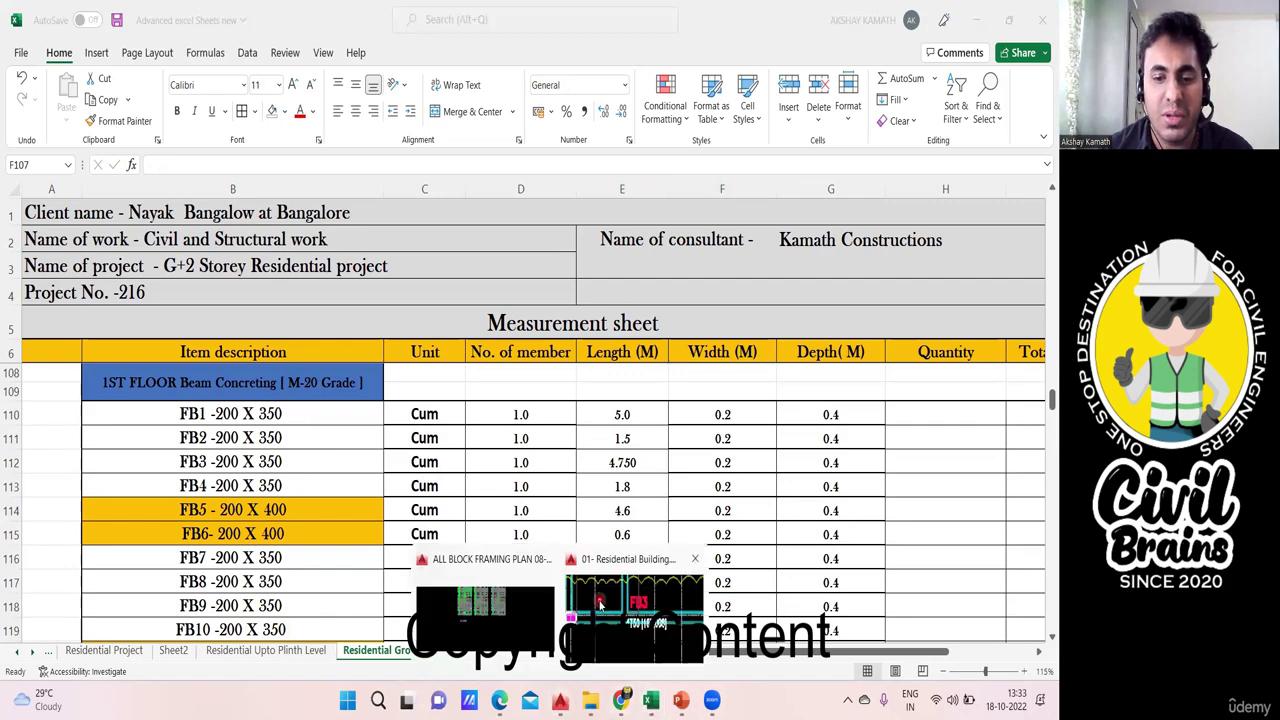
click(630, 553)
scroll(630, 553, down, 5)
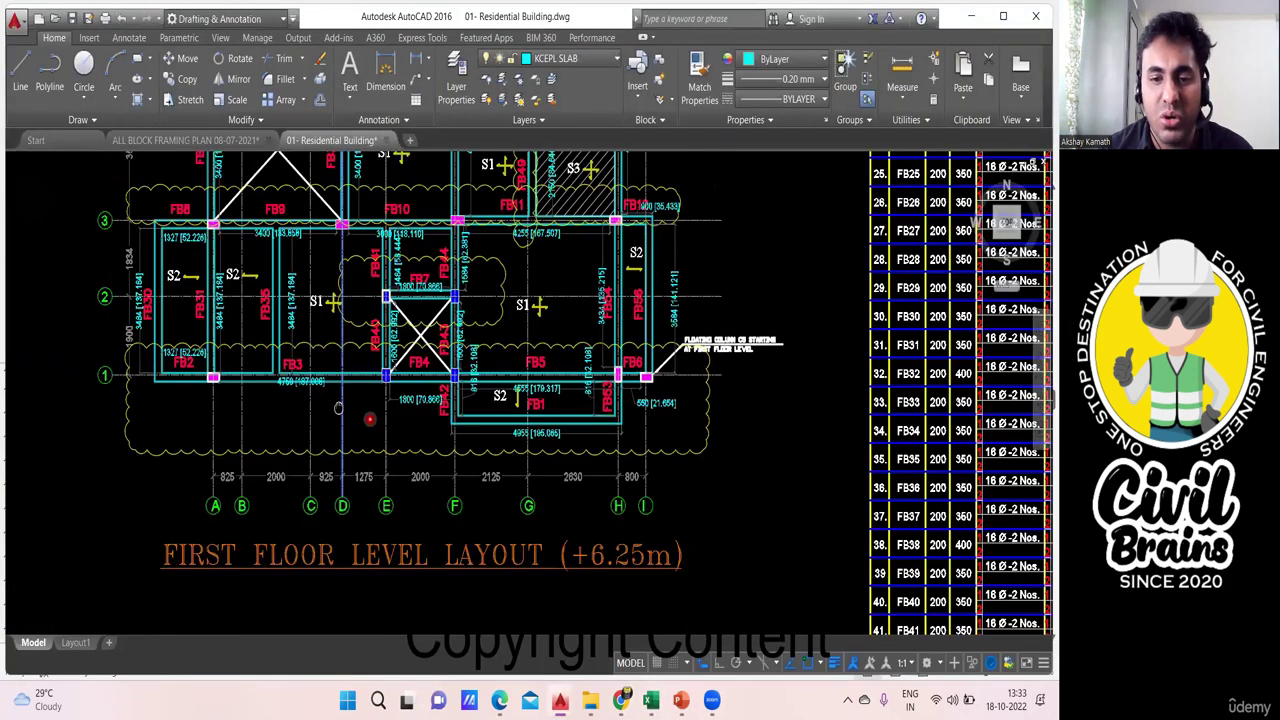
scroll(546, 432, up, 3)
text(dim)
key(Return)
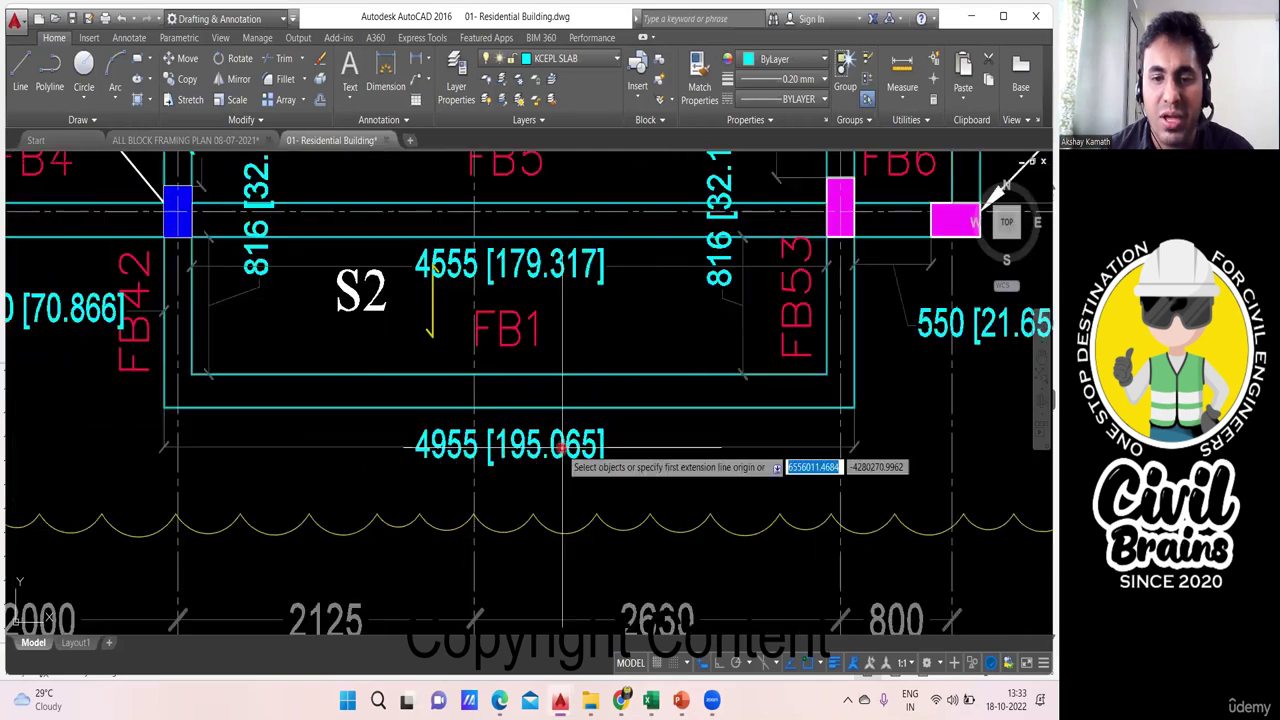
scroll(561, 448, down, 3)
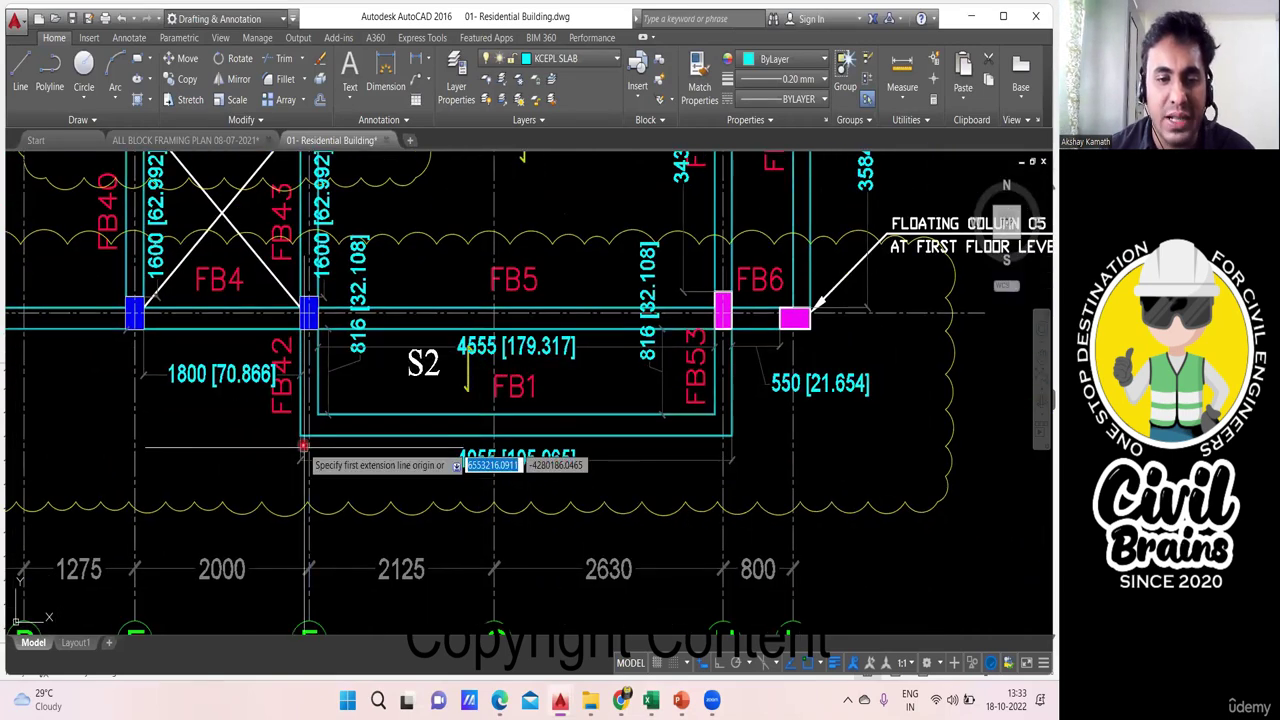
click(300, 436)
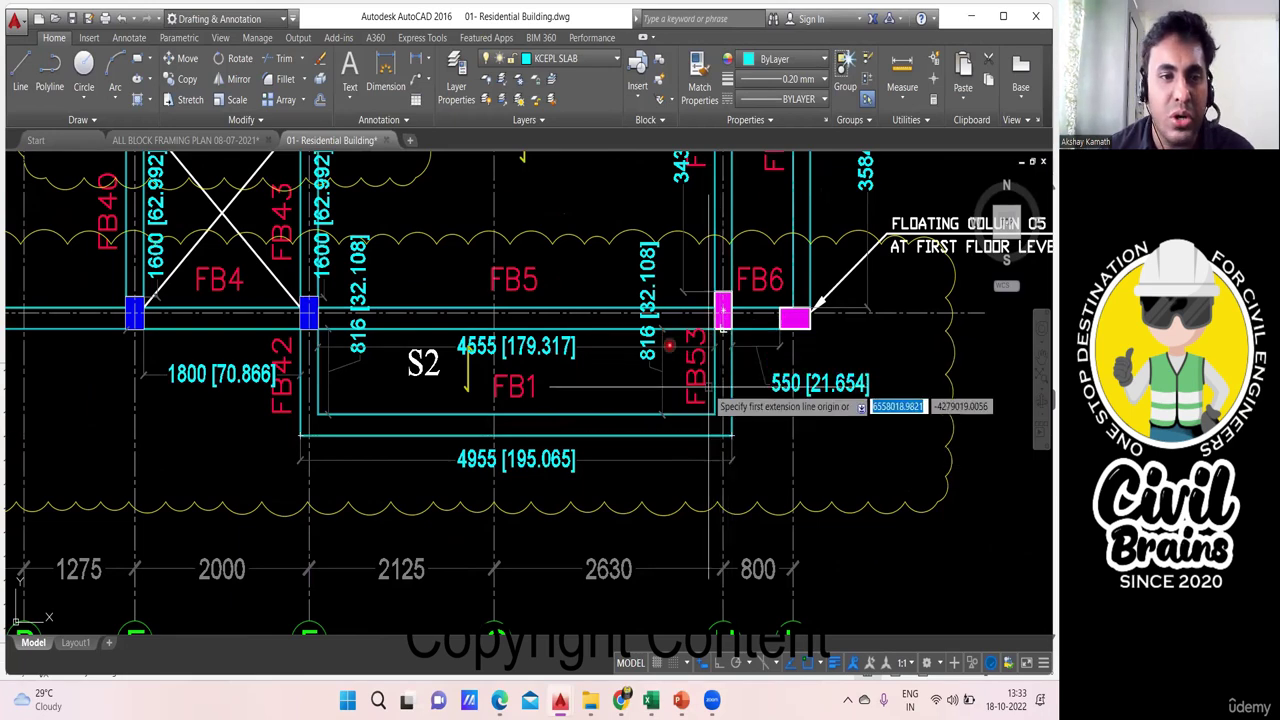
key(Escape)
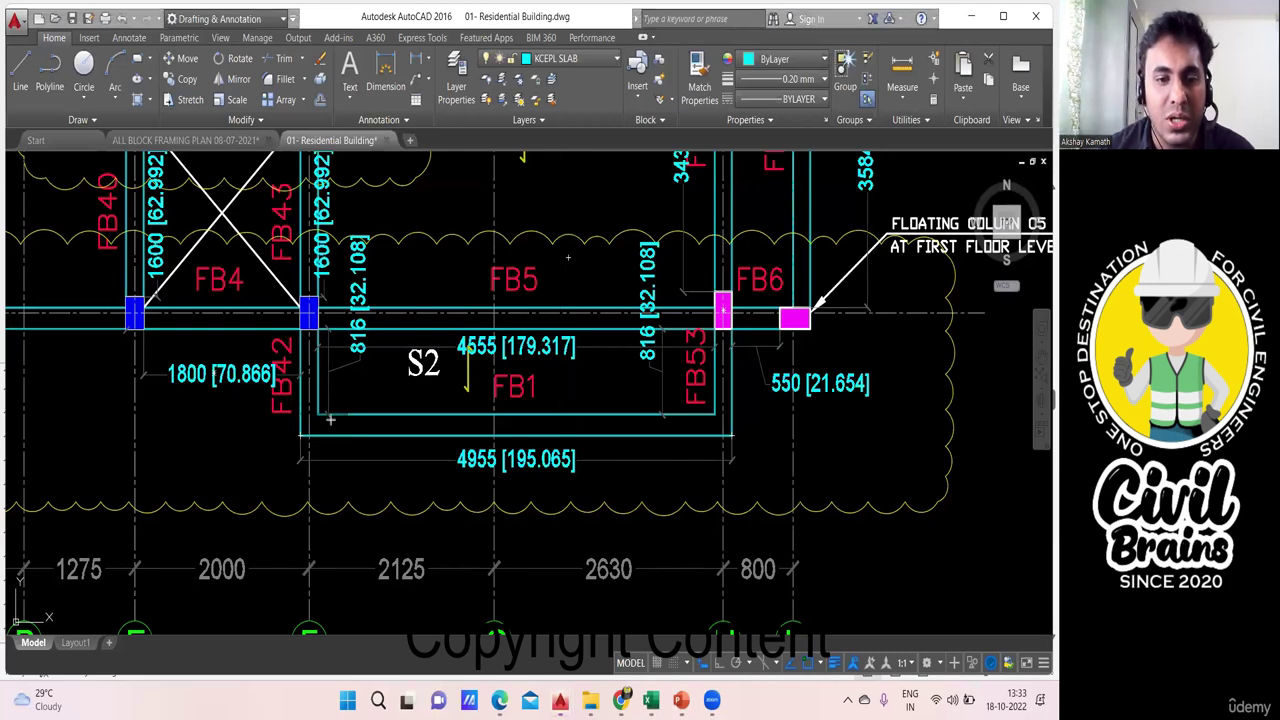
Examine how the corners where beam FB1 meets FB42 and FB53 can be counted with either FB1 or the two side beams.
click(301, 412)
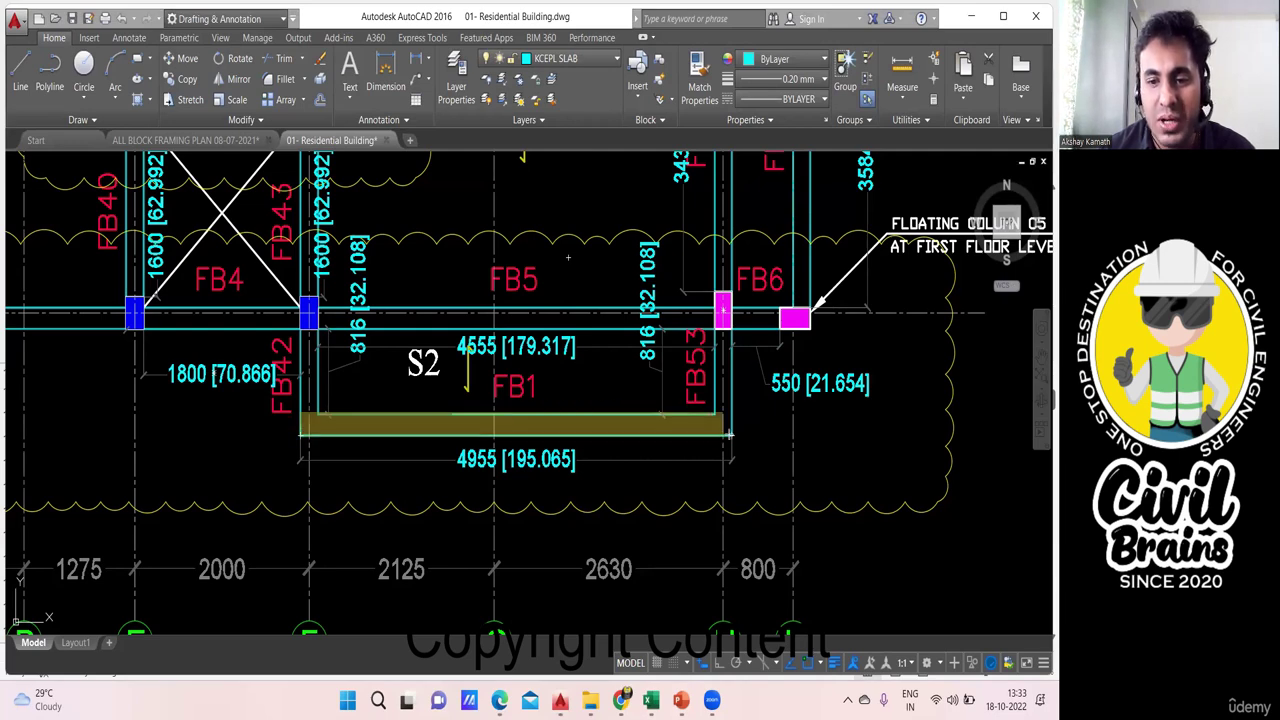
click(731, 435)
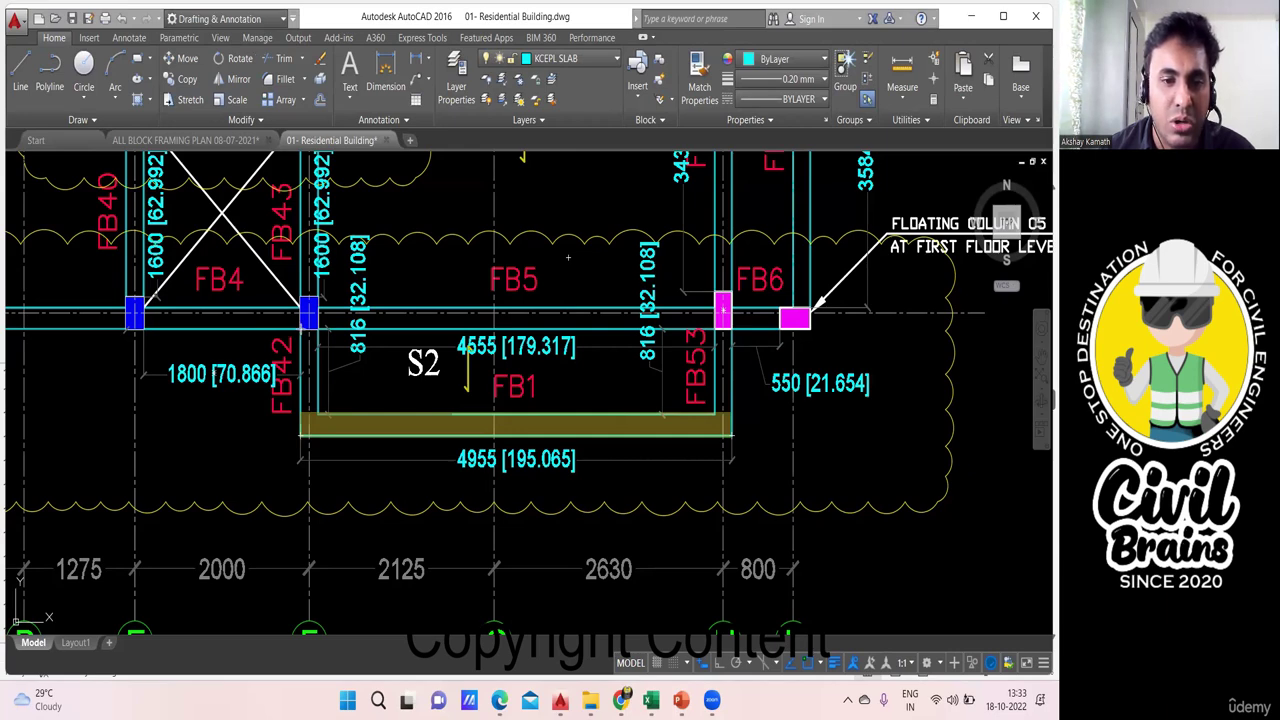
drag(301, 329, 318, 414)
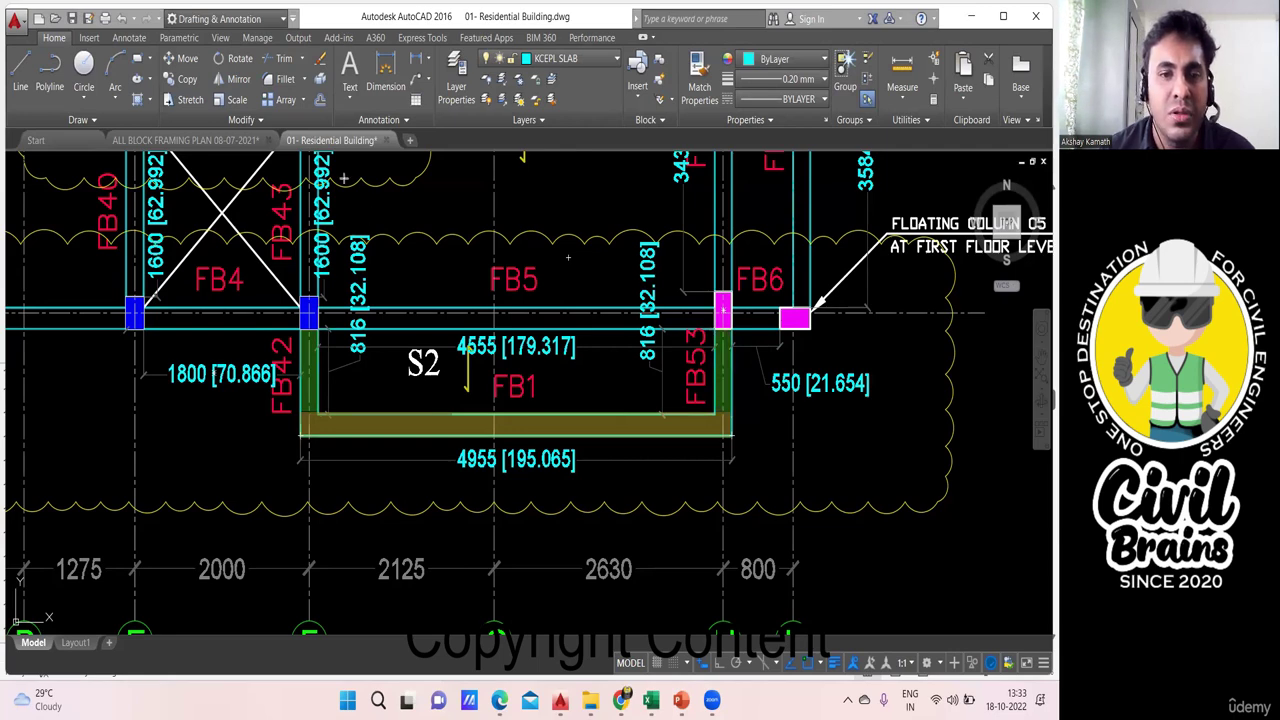
key(Escape)
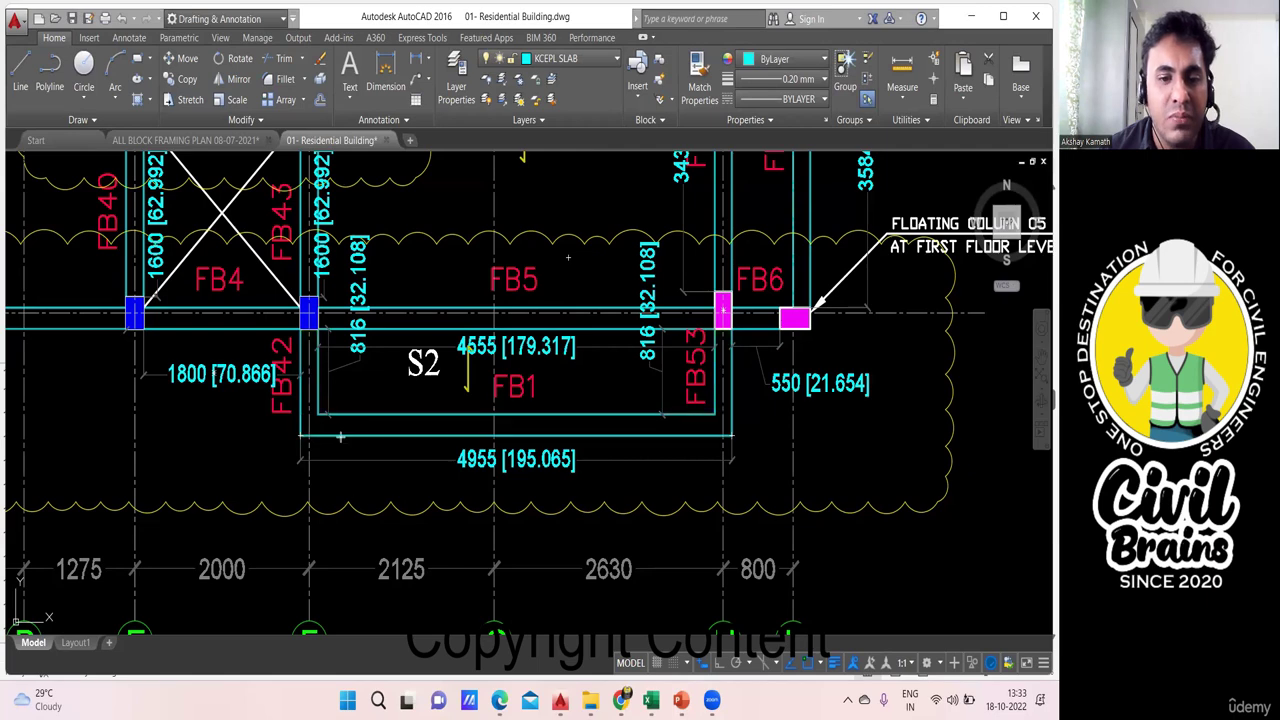
click(318, 415)
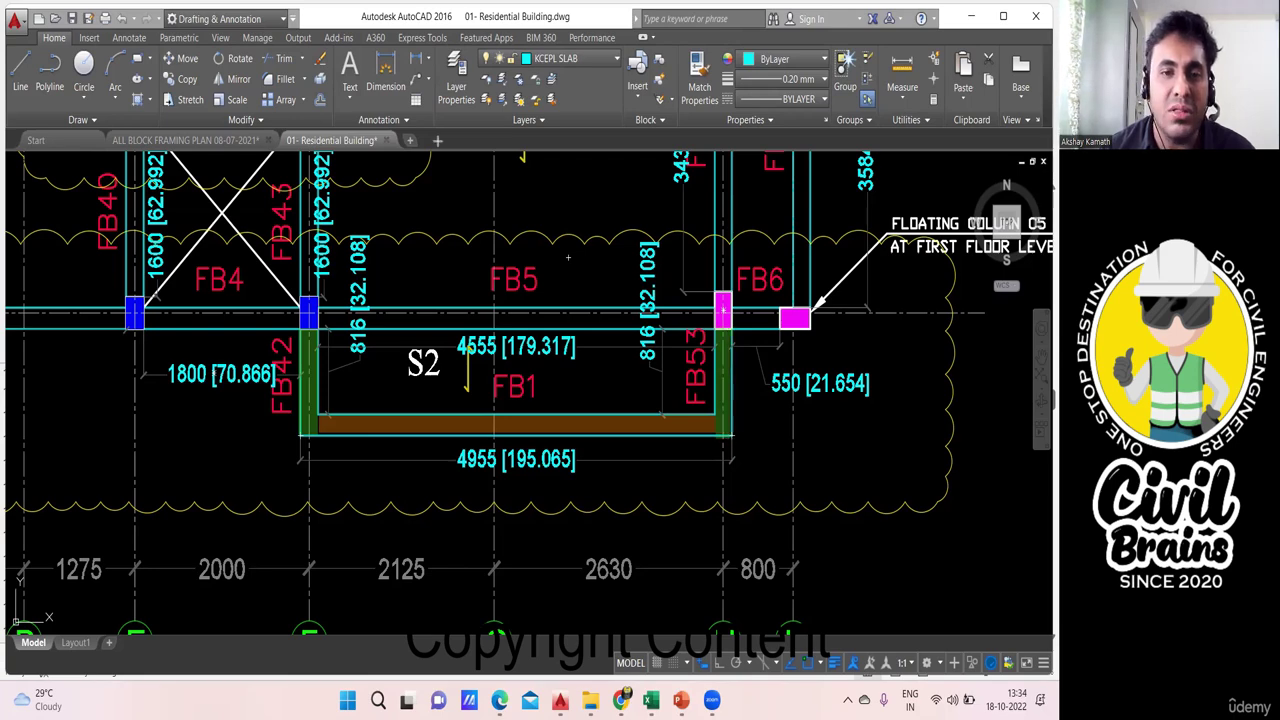
click(438, 141)
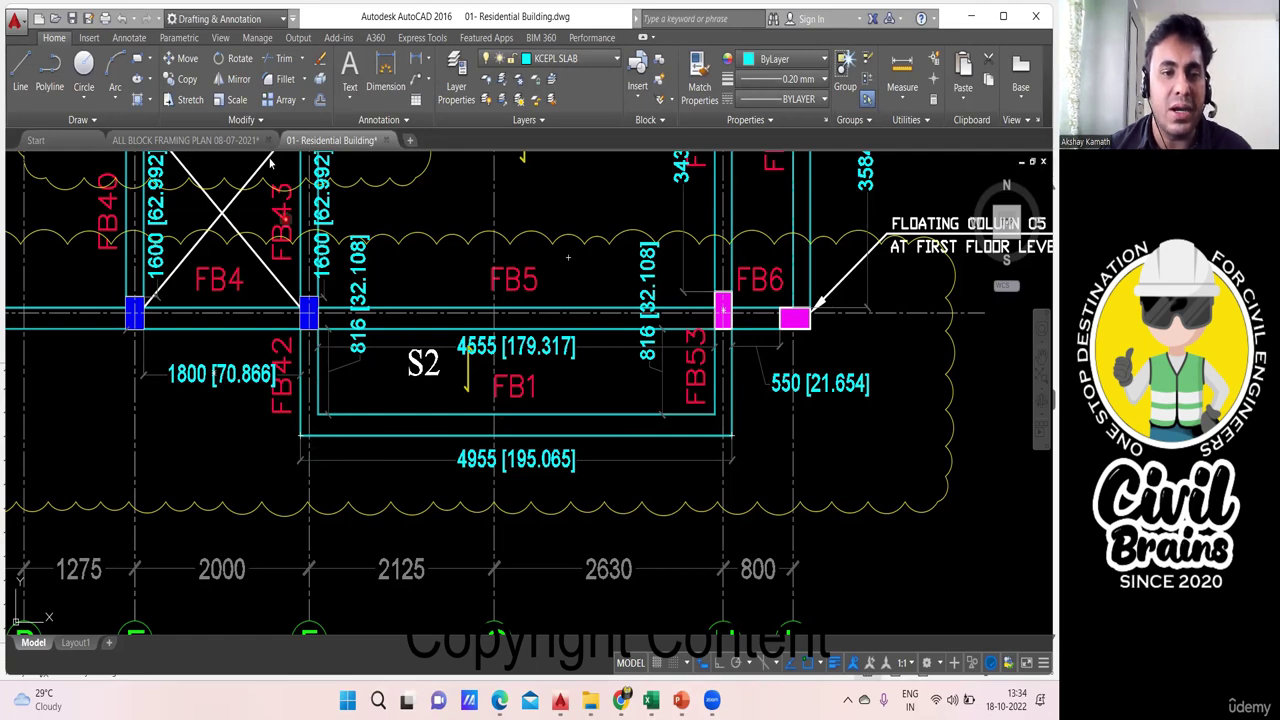
click(300, 412)
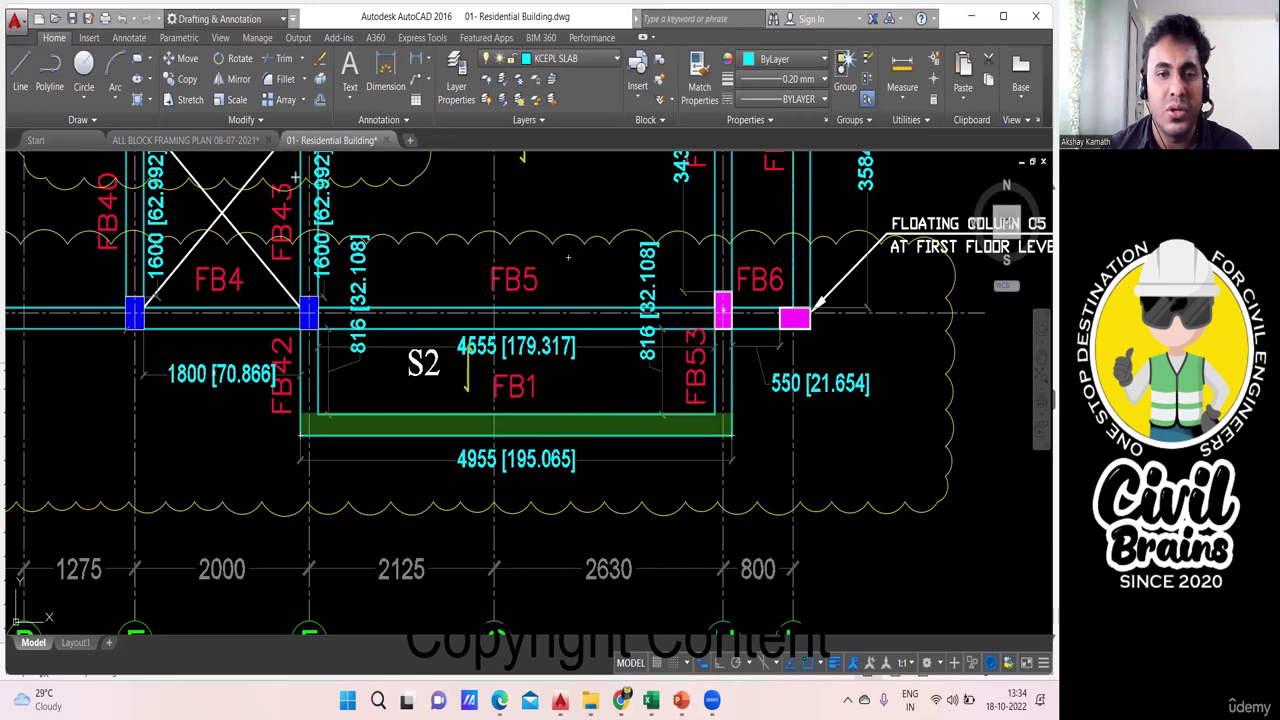
drag(298, 330, 326, 415)
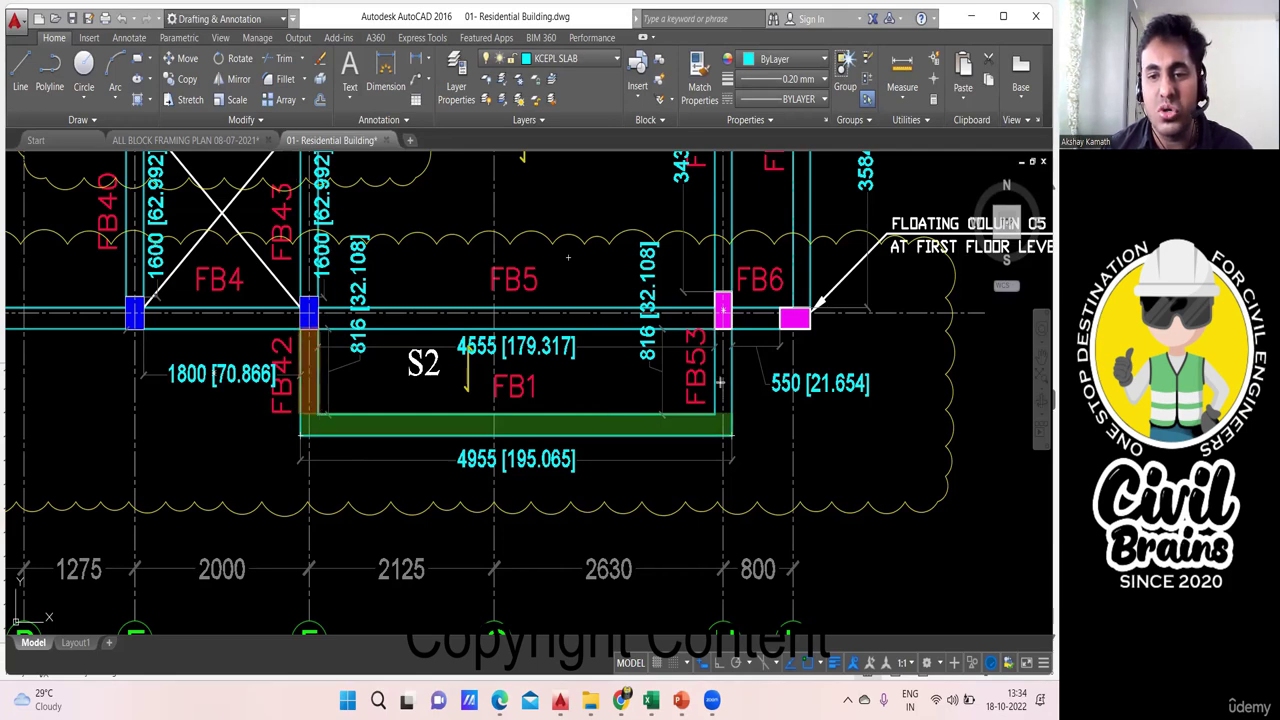
click(732, 412)
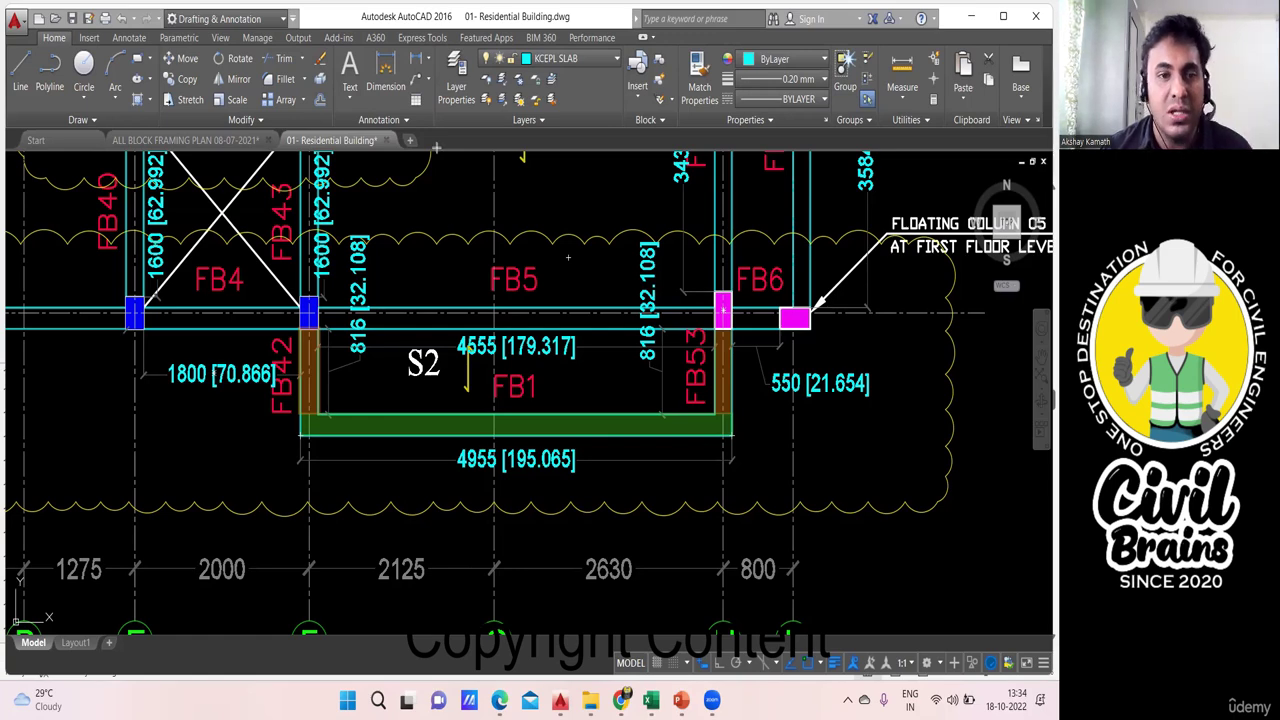
key(Escape)
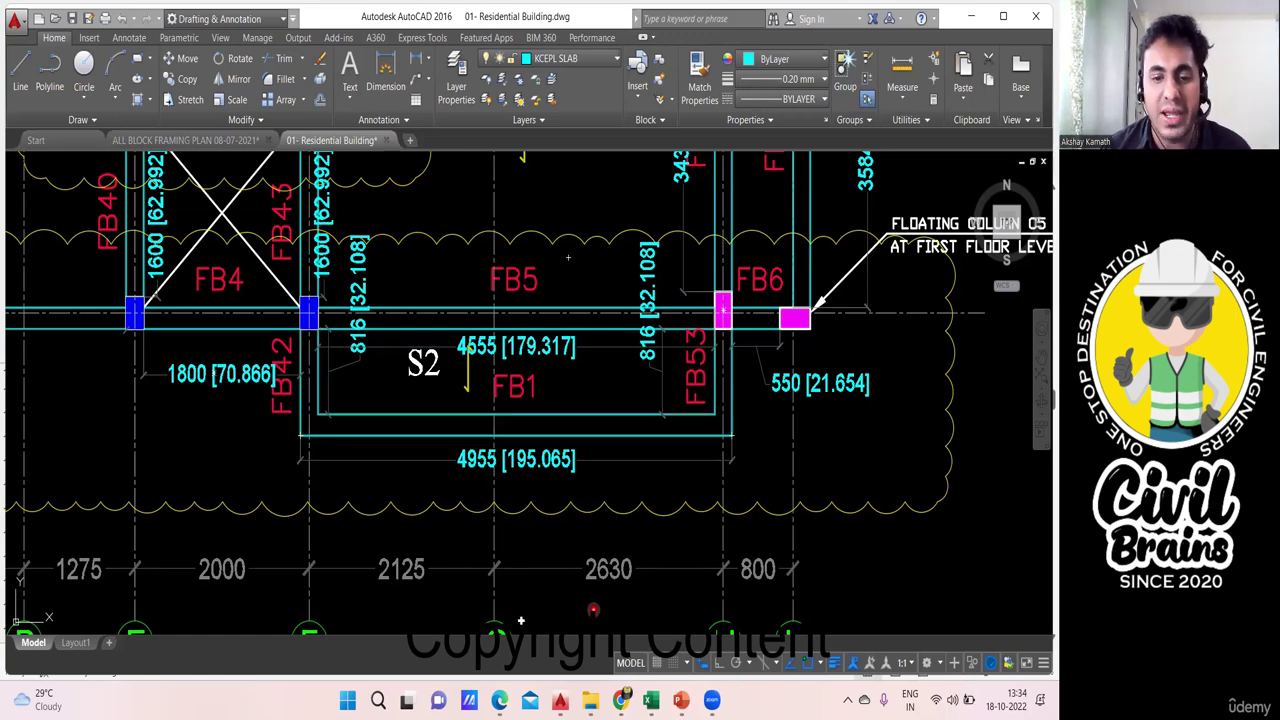
Switch to the Excel measurement sheet and display FB1's length with three decimals.
key(alt+Tab)
scroll(630, 430, up, 1)
click(636, 471)
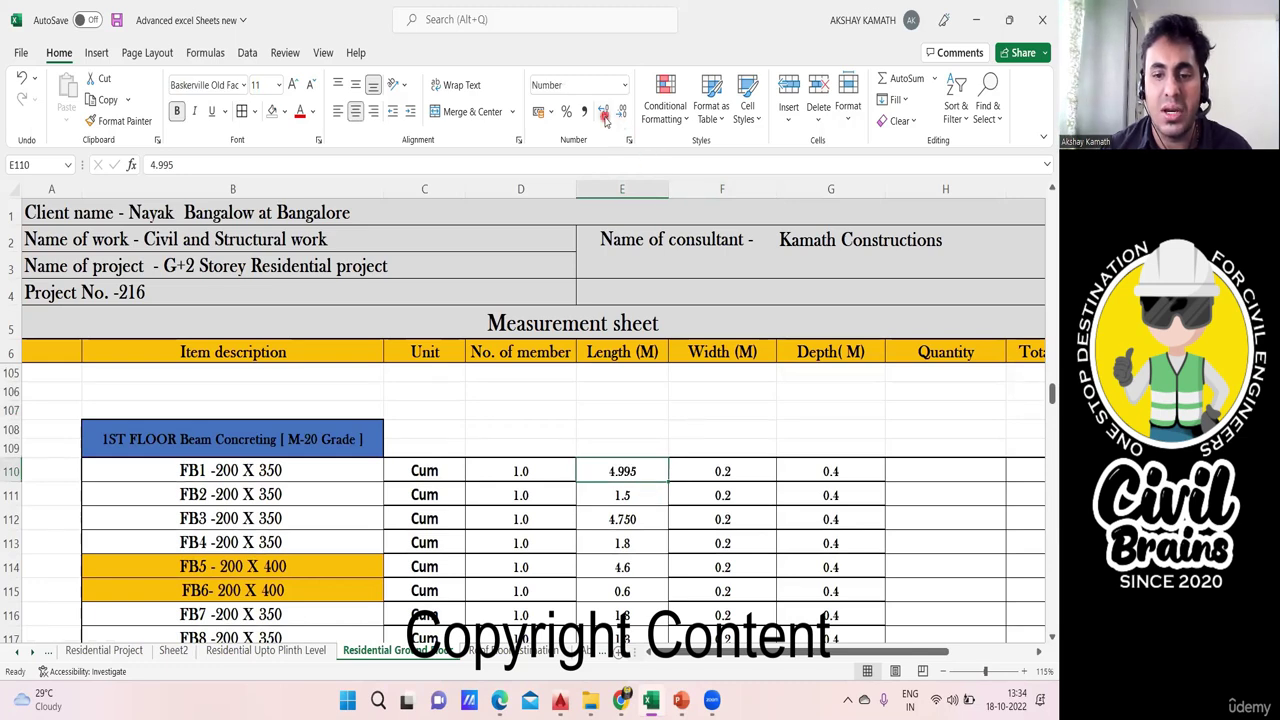
Review the remaining beam rows down to FB58, and switch to AutoCAD to look over the dimensioned beams around grid lines 3 to 5.
scroll(683, 473, down, 1)
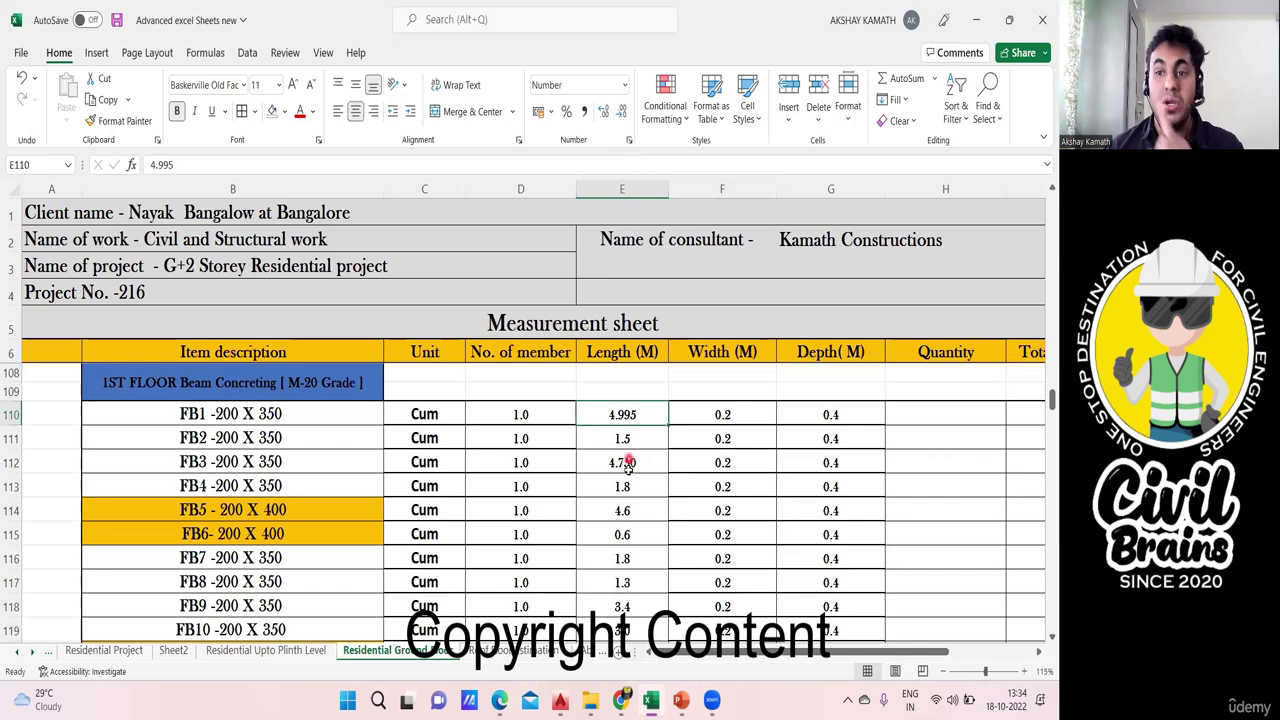
scroll(628, 437, down, 2)
scroll(628, 447, down, 7)
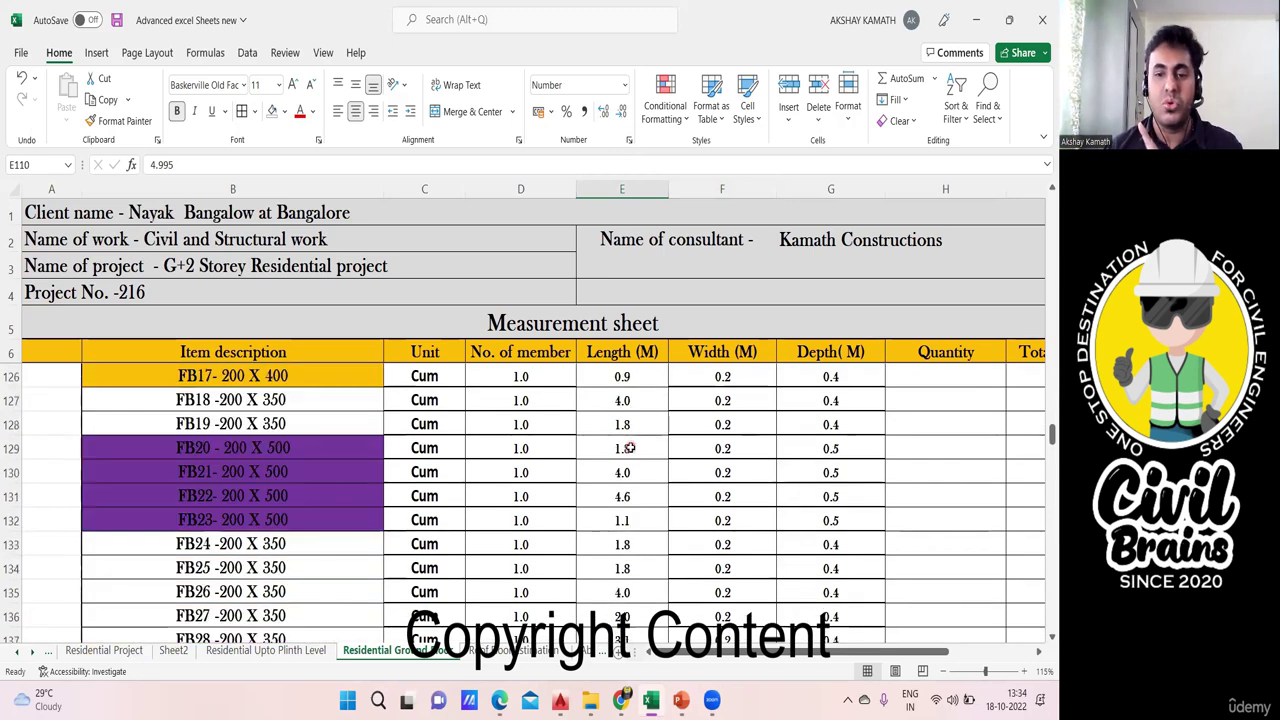
scroll(633, 521, down, 9)
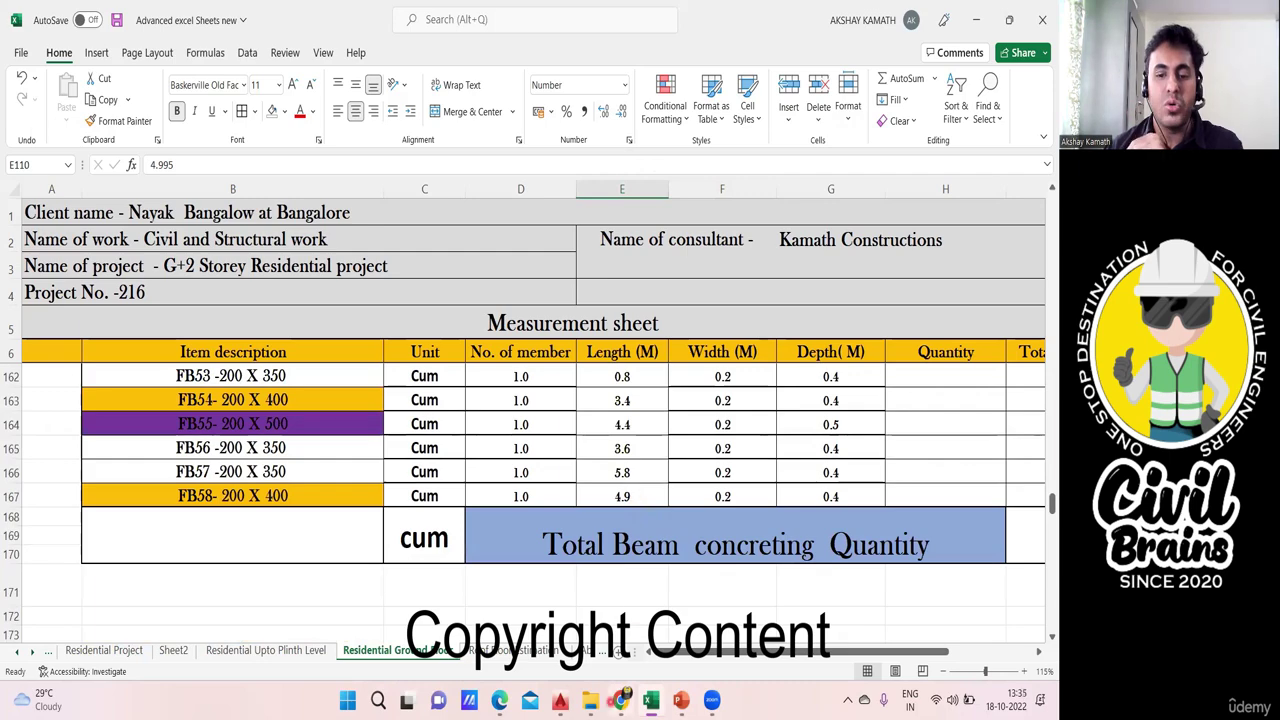
click(630, 622)
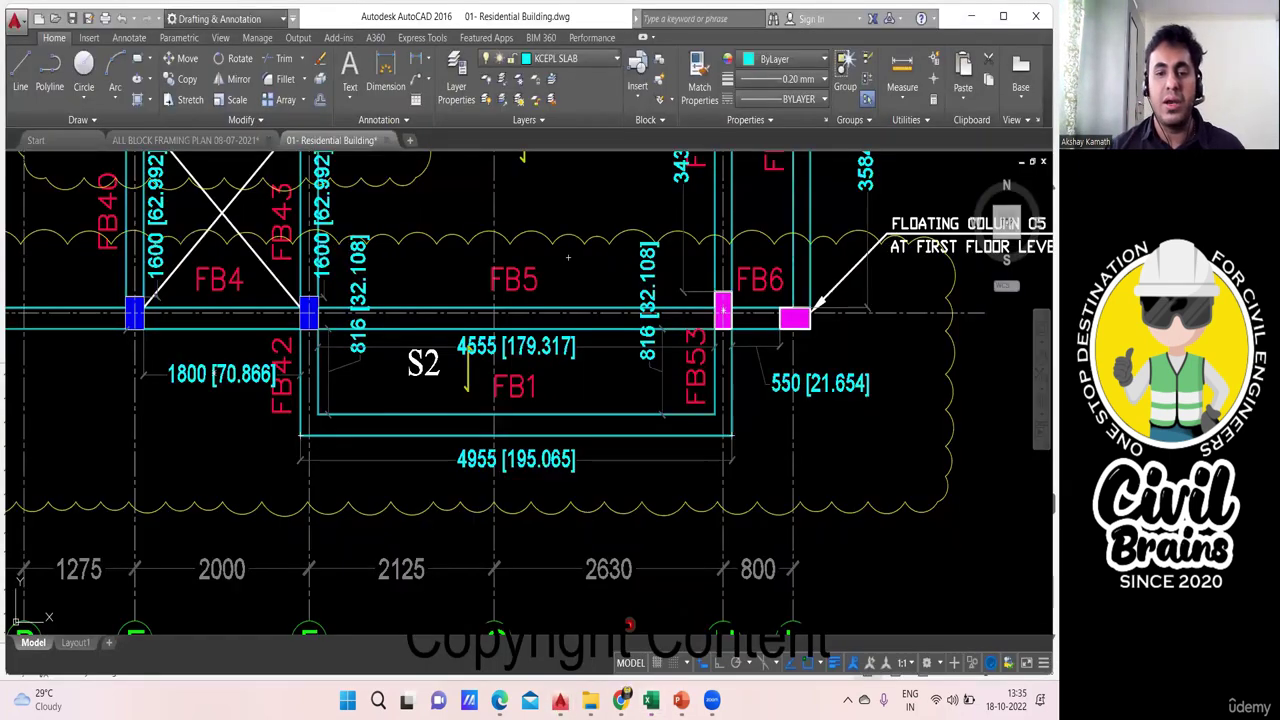
scroll(567, 420, down, 4)
drag(591, 241, 582, 400)
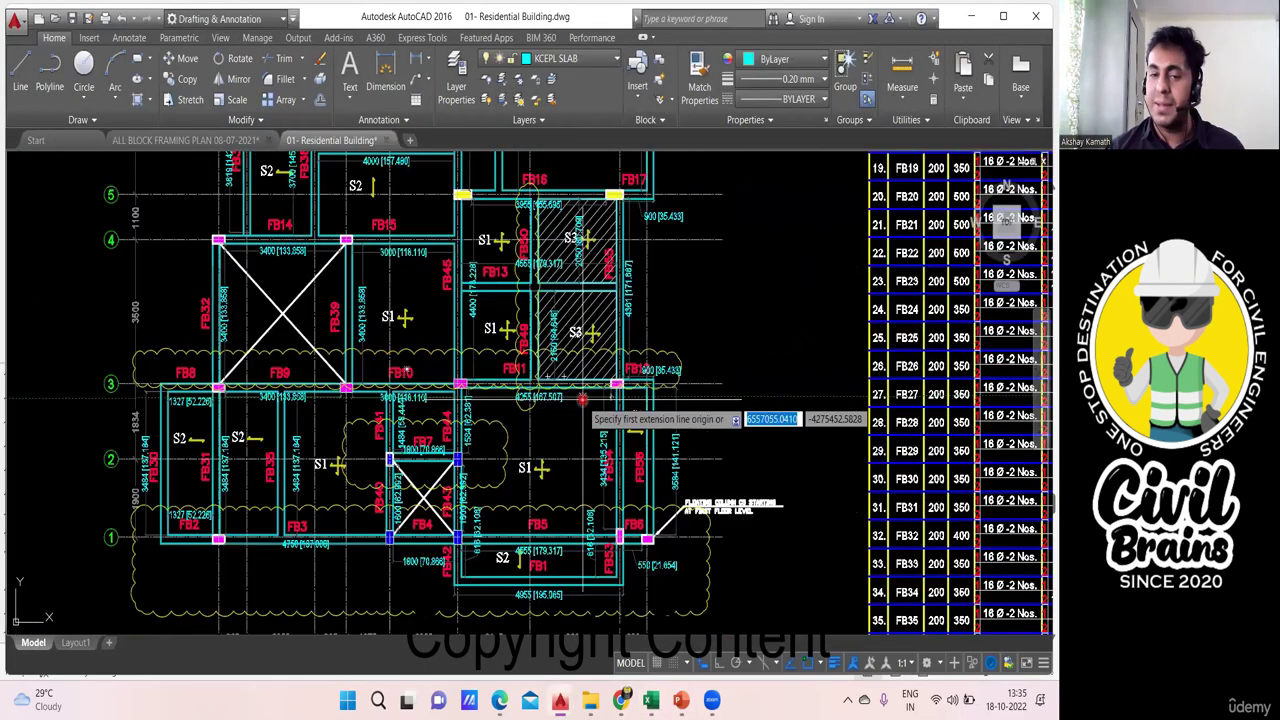
scroll(582, 400, up, 4)
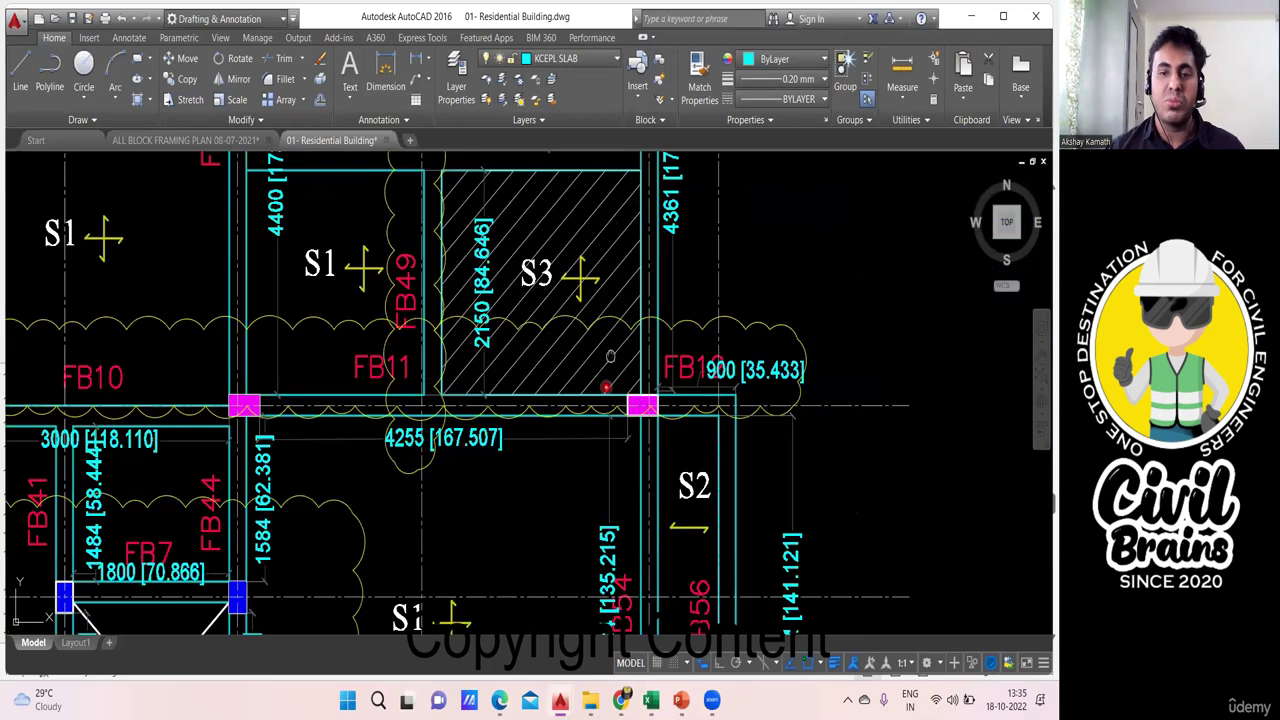
scroll(645, 413, down, 2)
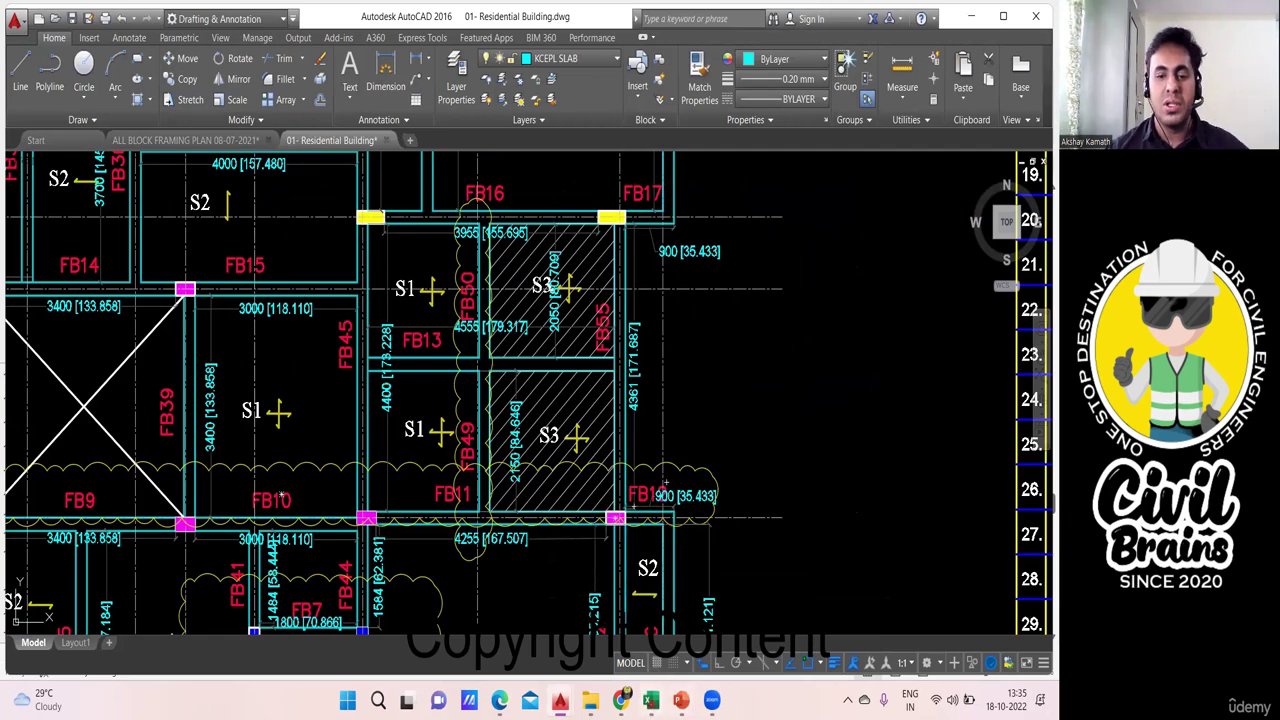
Switch back to the Excel measurement sheet and display the lengths, widths and depths of beams FB1 to FB58 with three decimals.
click(651, 700)
scroll(670, 450, up, 7)
scroll(670, 450, up, 10)
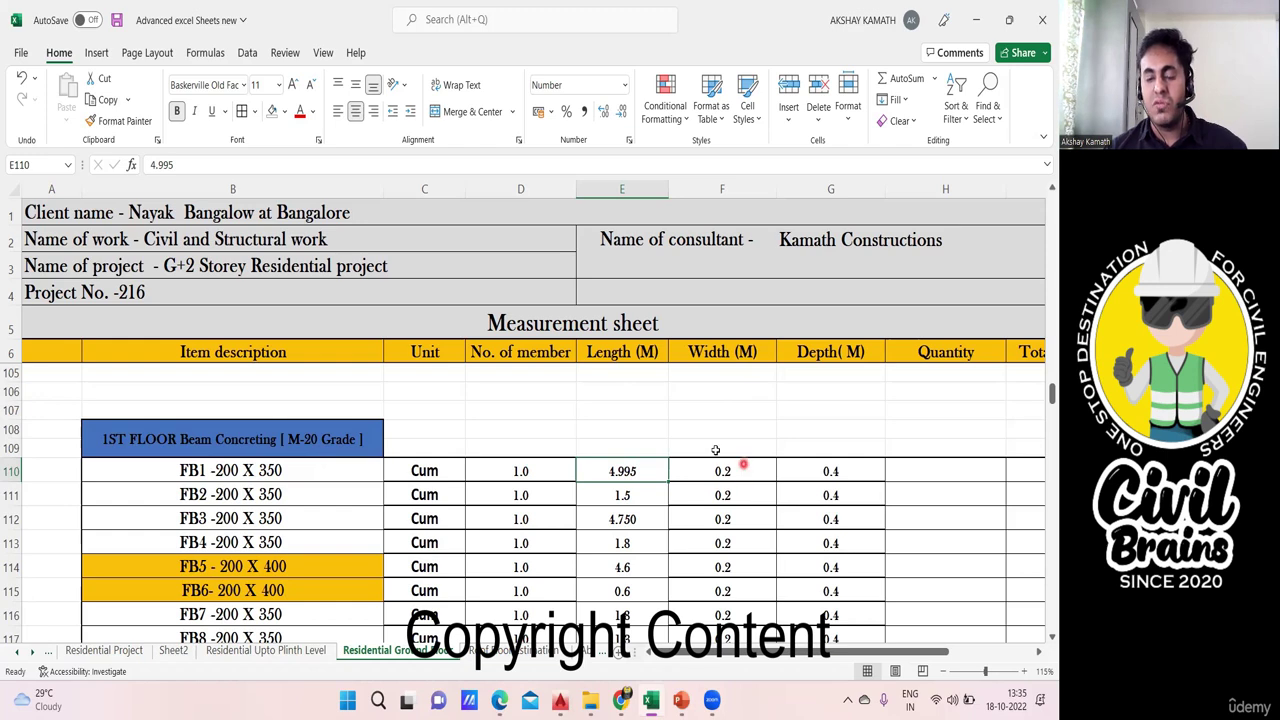
click(845, 471)
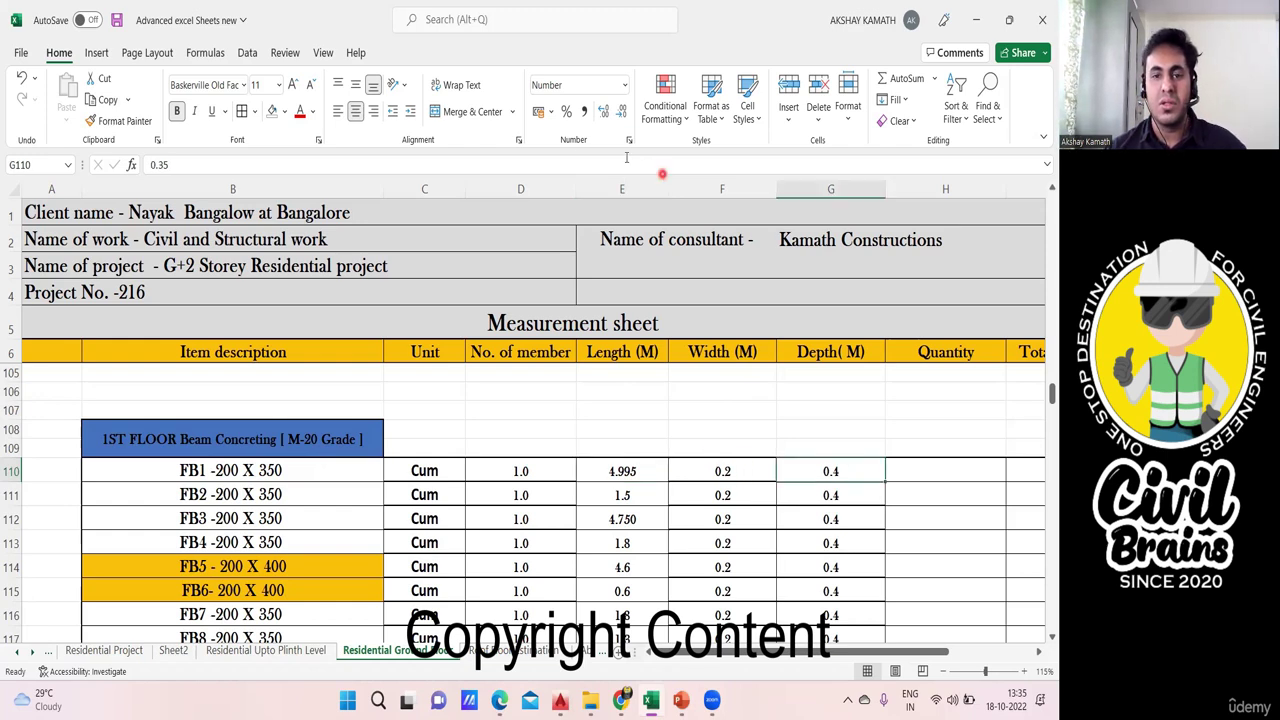
click(607, 112)
drag(636, 462, 832, 448)
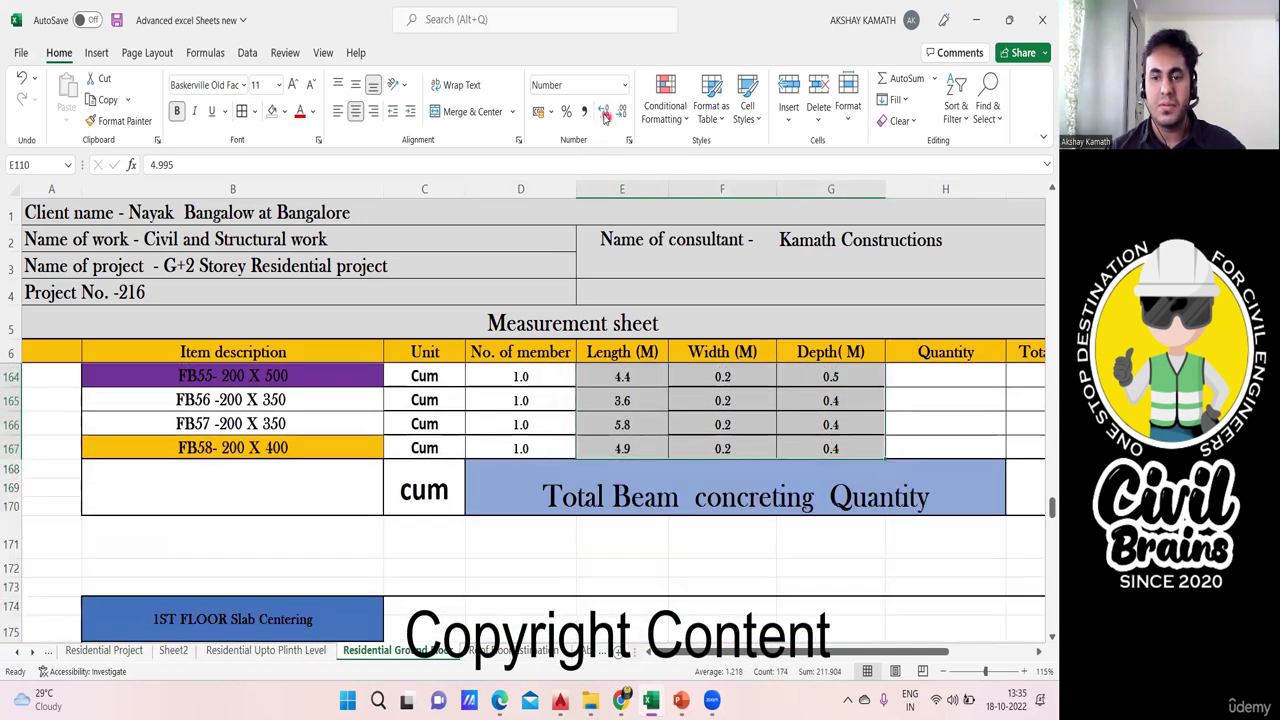
click(604, 113)
click(604, 113)
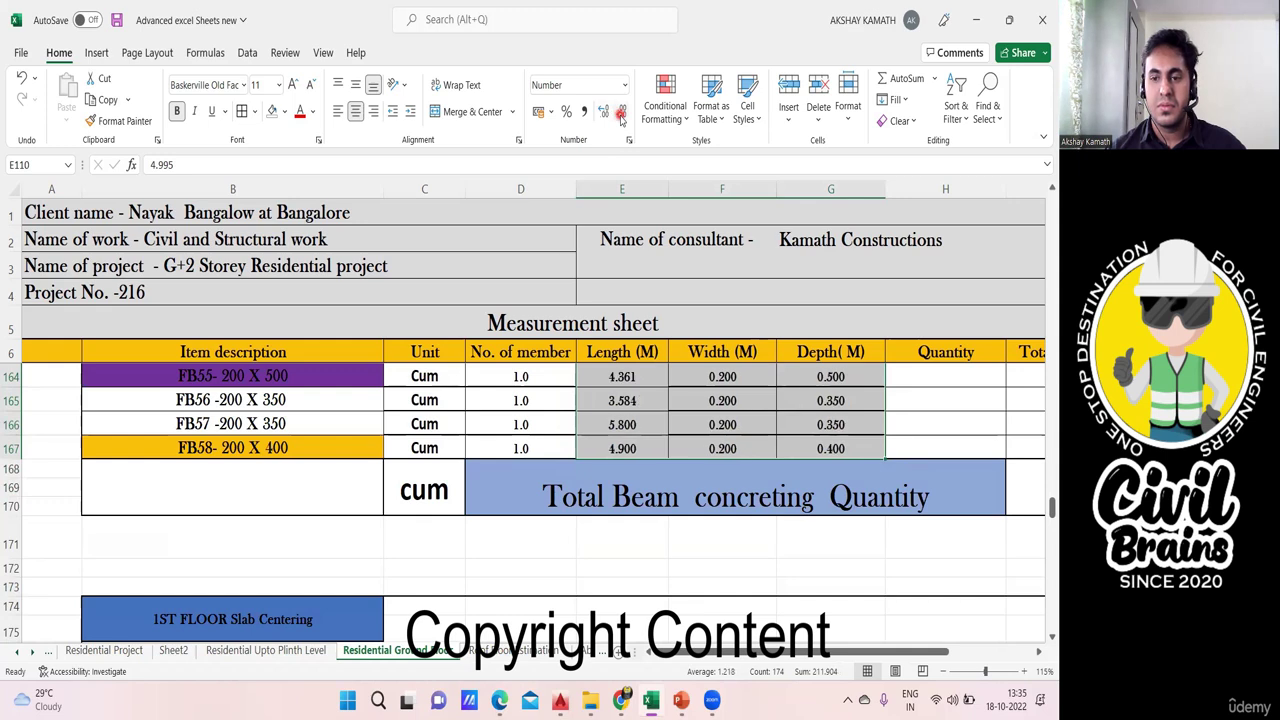
click(896, 442)
scroll(911, 455, up, 16)
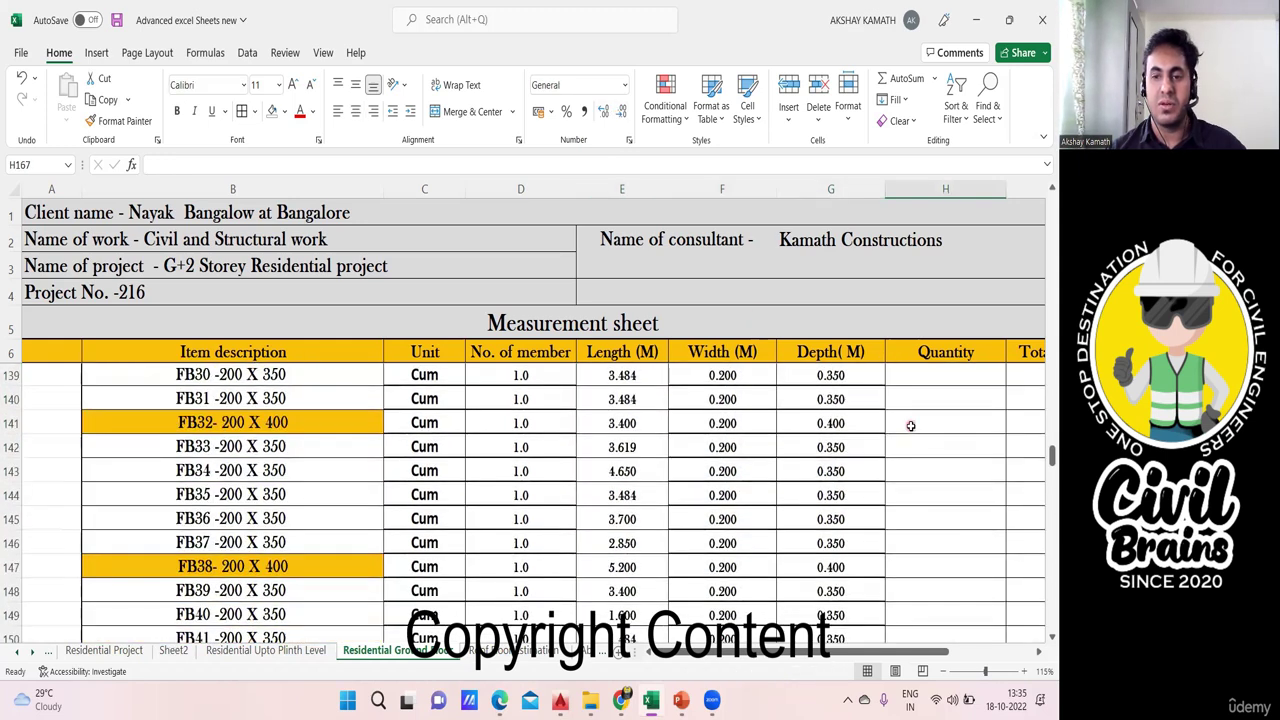
scroll(911, 425, up, 5)
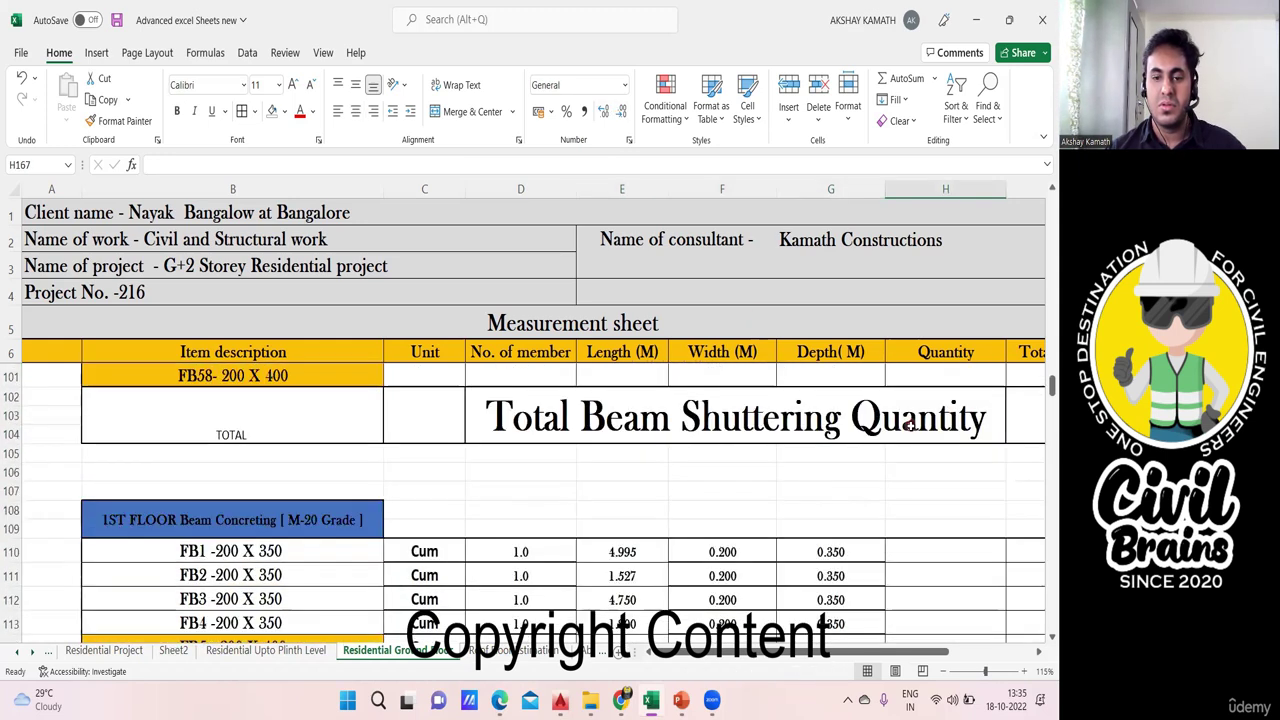
Display FB1's depth in the first-floor beam concreting table with two decimals.
scroll(911, 425, down, 3)
click(848, 437)
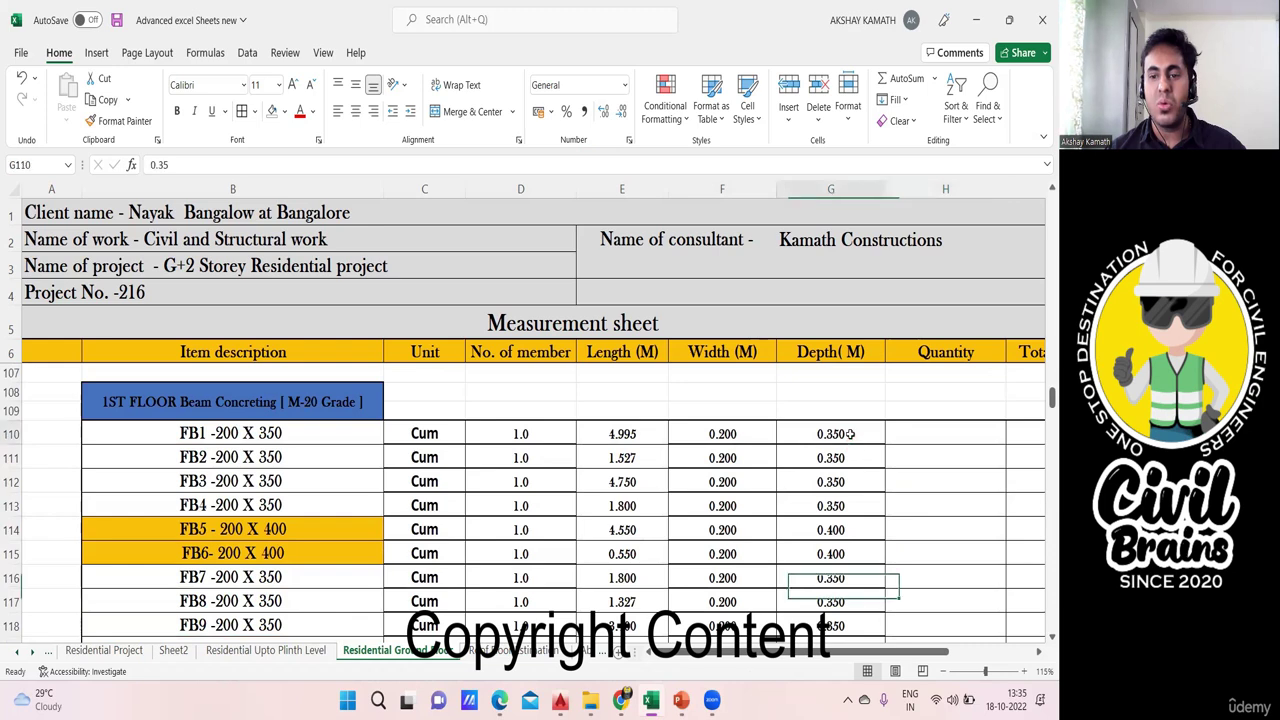
click(604, 110)
click(623, 112)
click(623, 112)
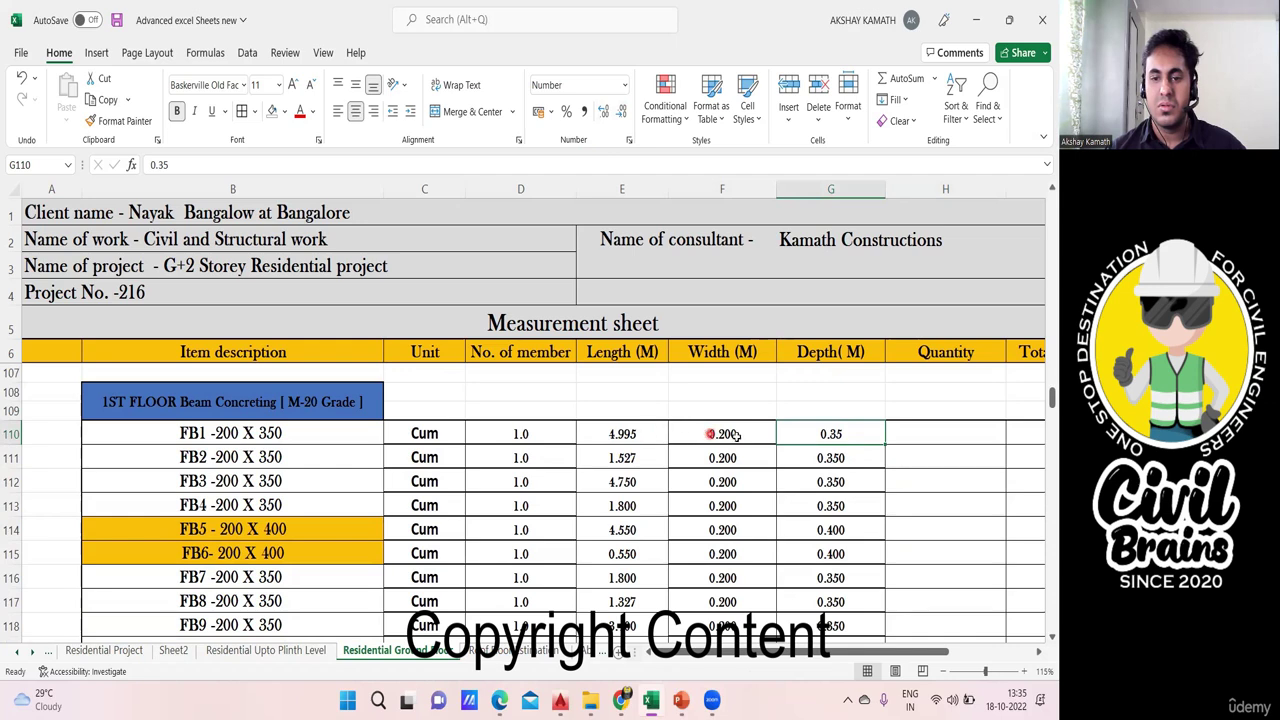
Display the widths and depths of beams FB1 to FB58 in the concreting table with two decimals.
drag(745, 434, 842, 594)
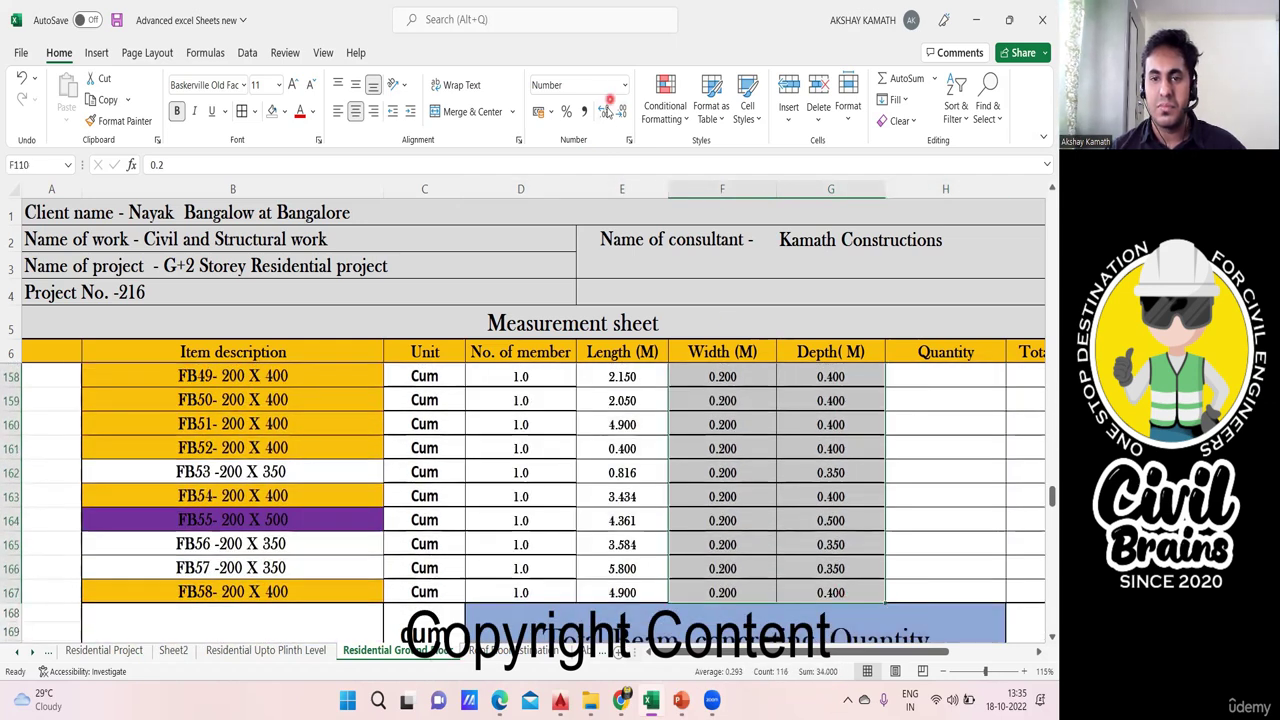
click(607, 117)
click(621, 113)
click(621, 113)
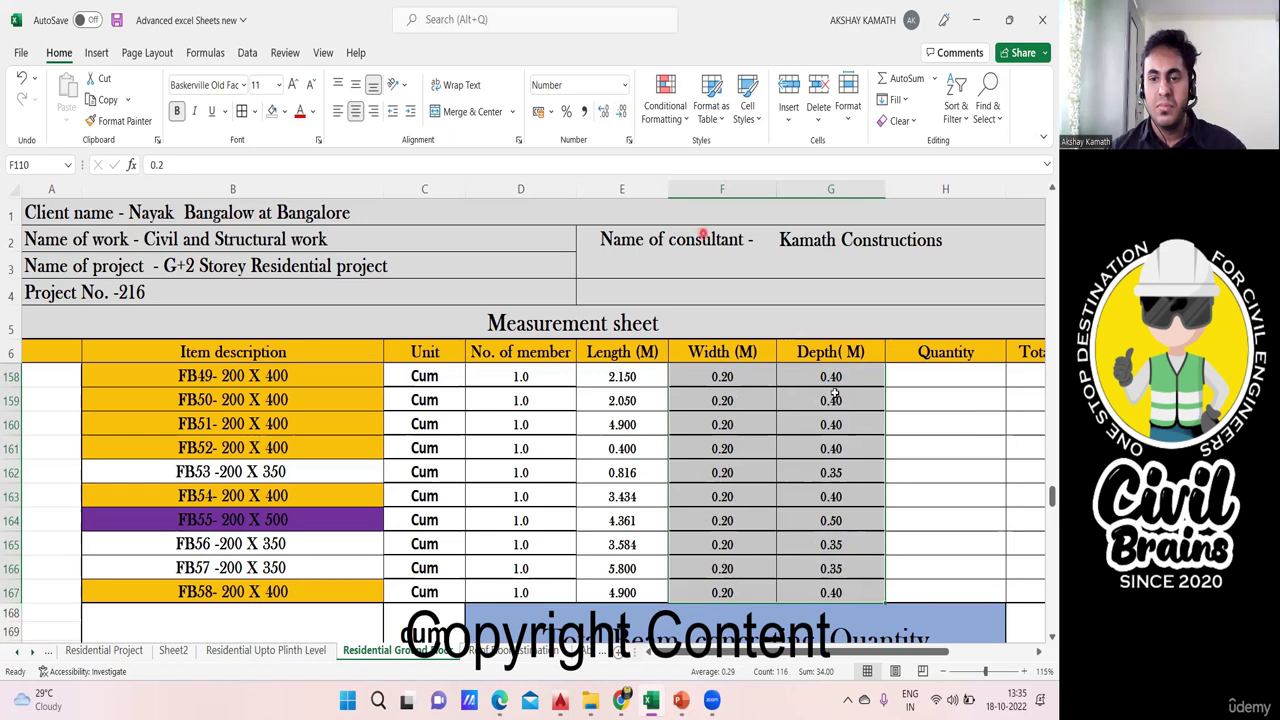
click(902, 467)
scroll(850, 460, up, 17)
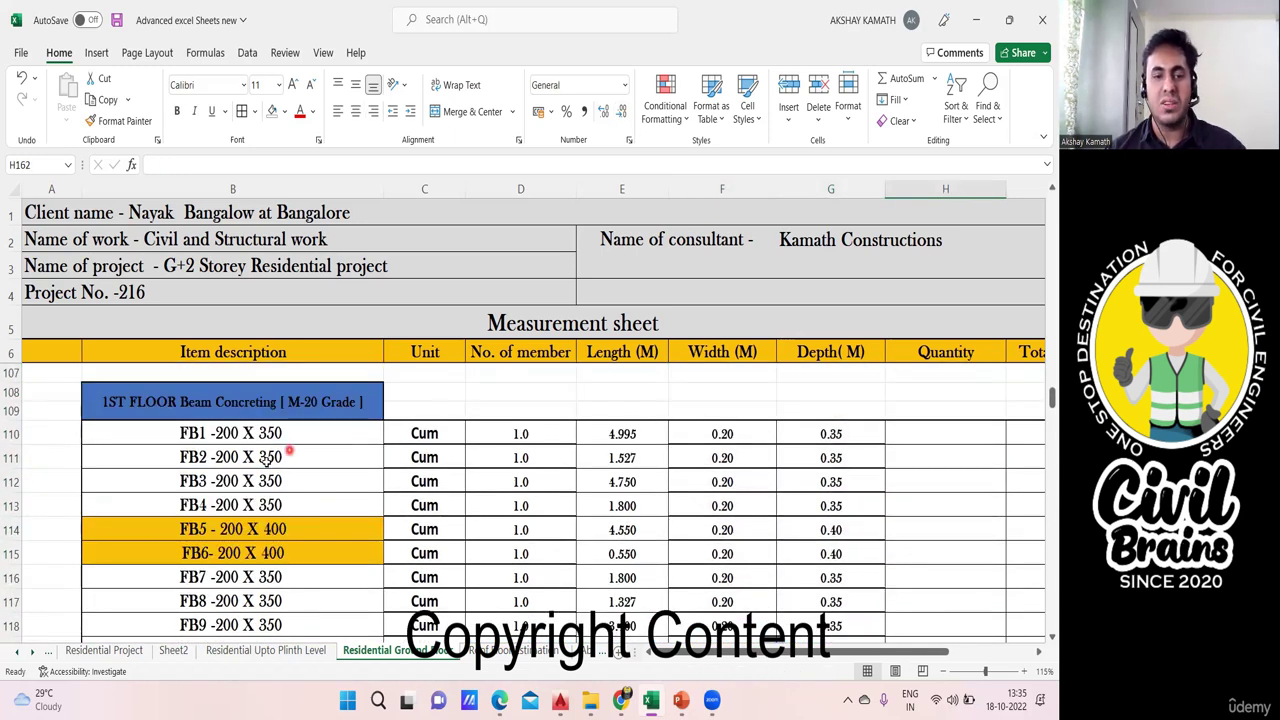
Enter 0.2 as FB1's width in the first-floor beam concreting table and copy it down to FB58.
click(740, 436)
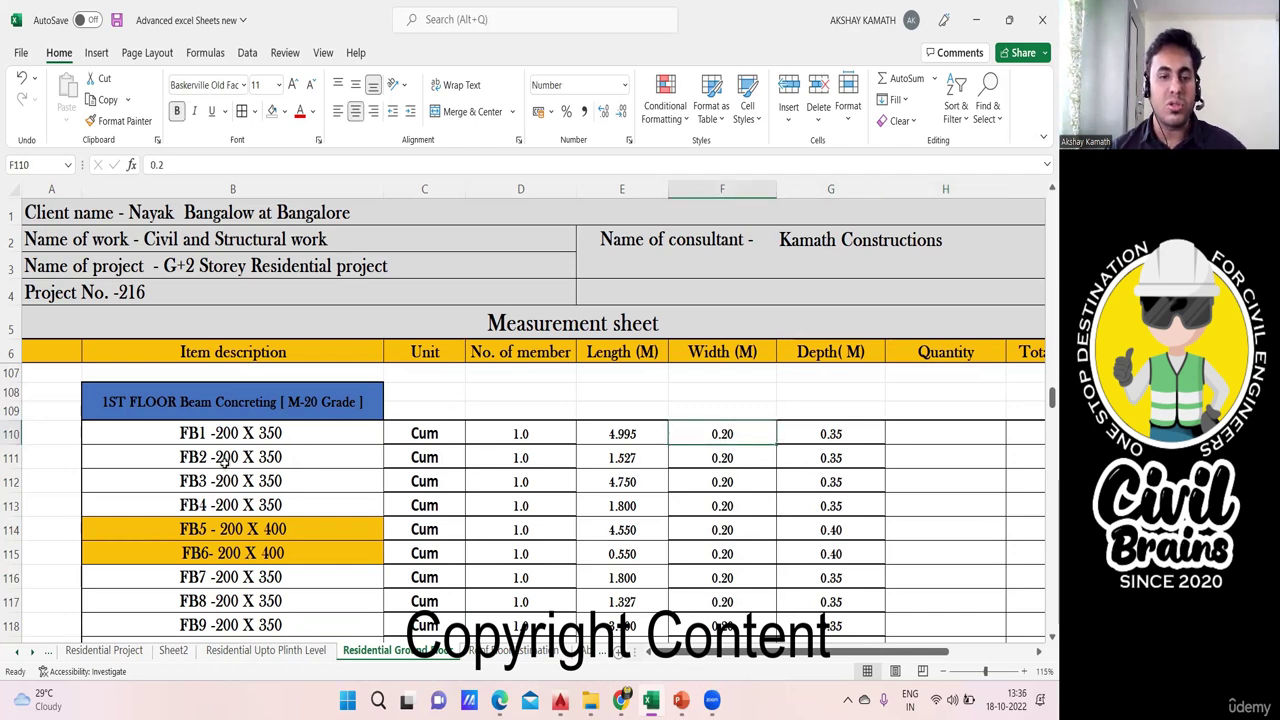
scroll(226, 440, down, 2)
scroll(220, 598, down, 2)
scroll(749, 491, up, 8)
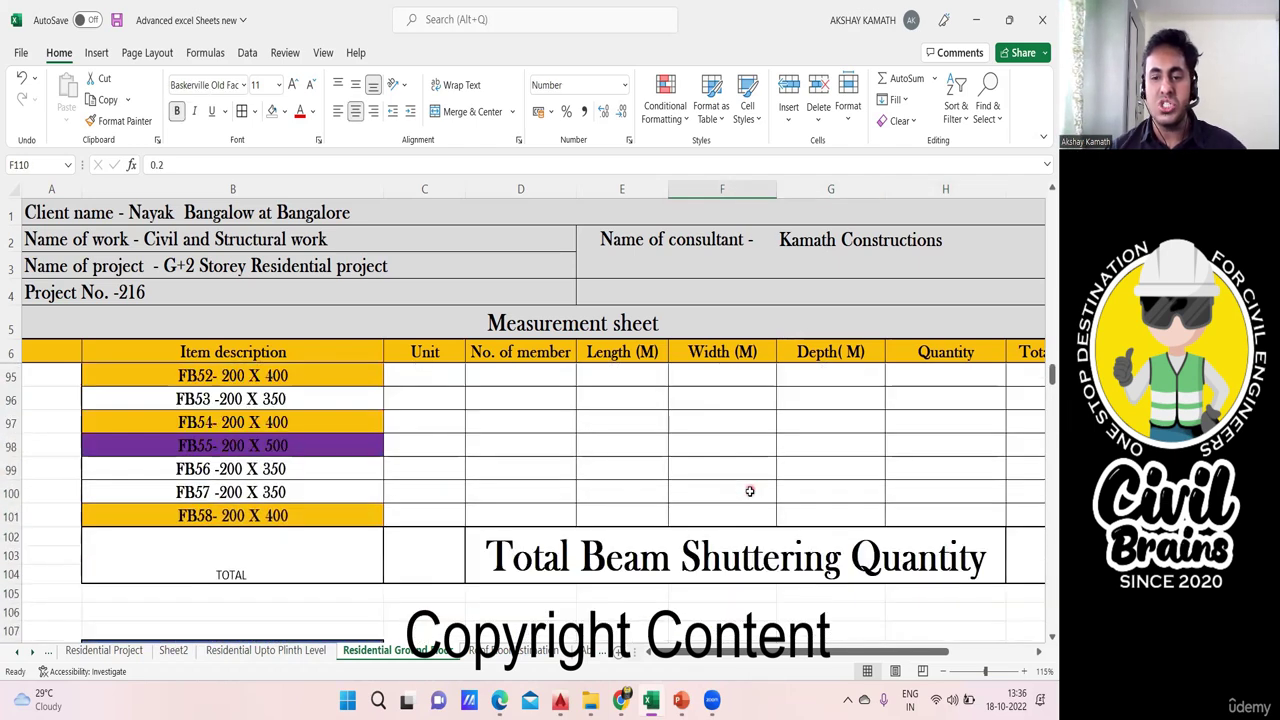
scroll(747, 492, down, 2)
scroll(747, 491, up, 4)
scroll(745, 489, down, 6)
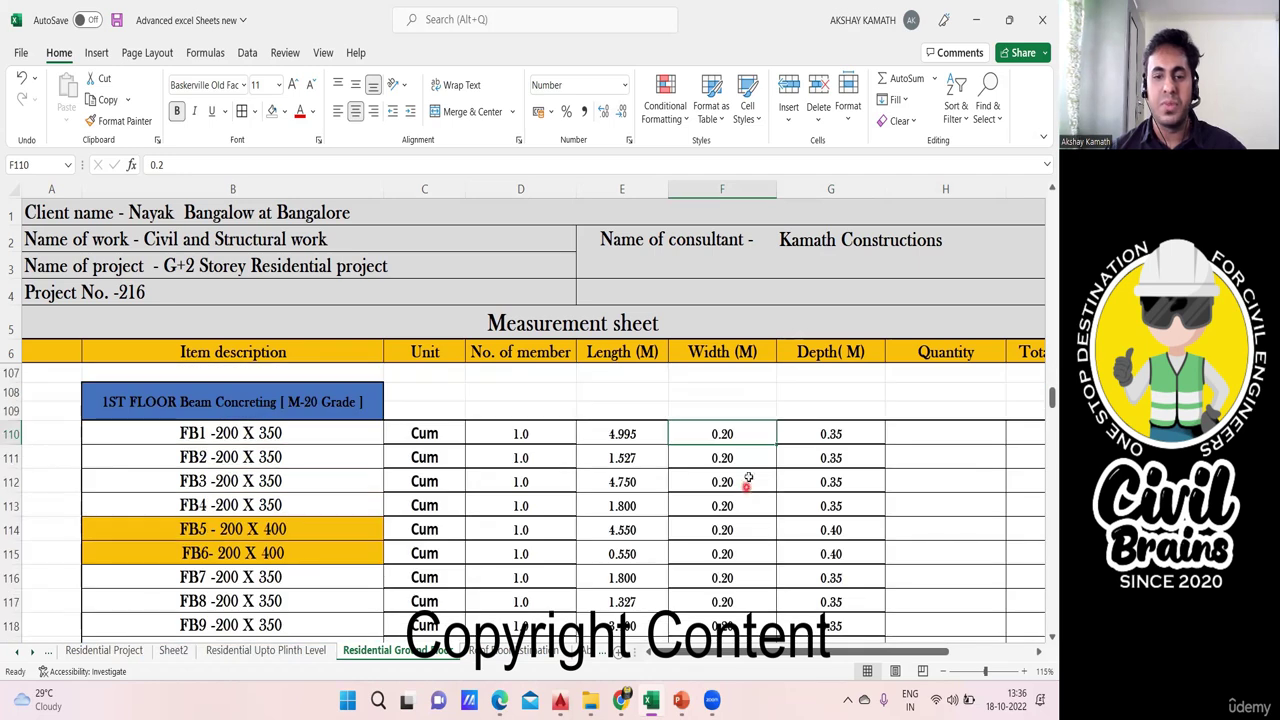
double_click(733, 433)
click(763, 397)
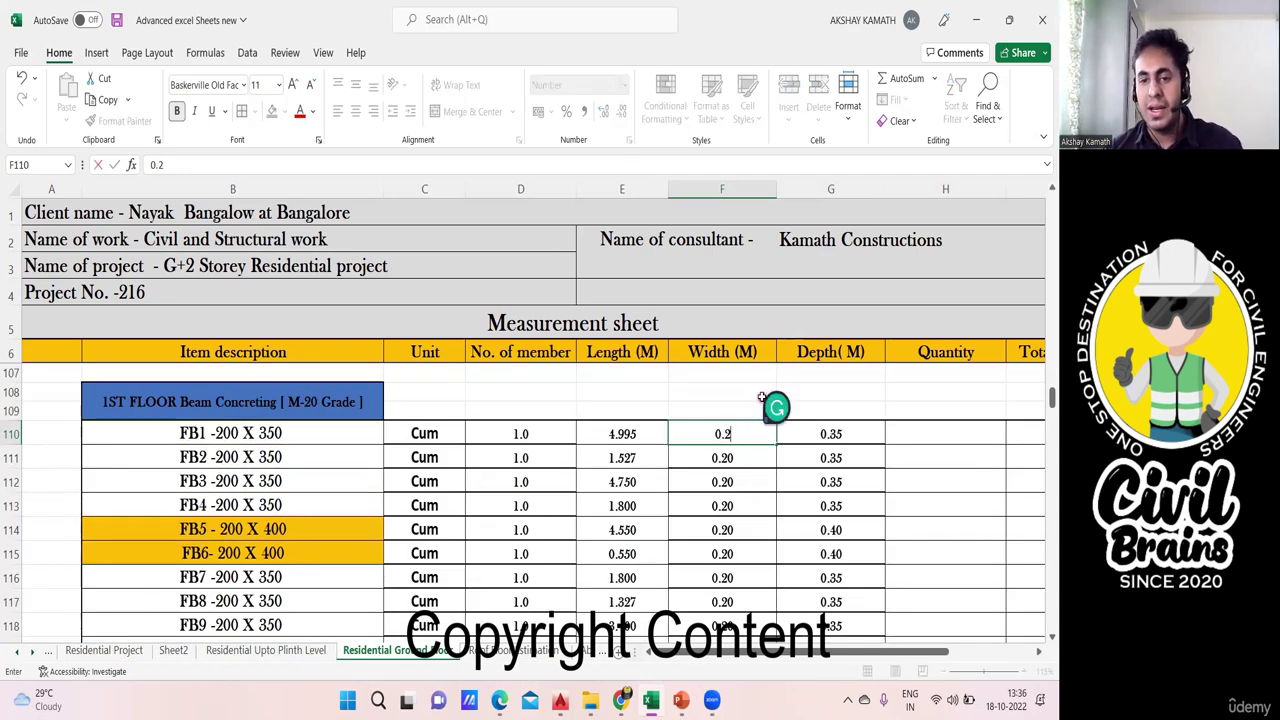
click(763, 440)
drag(772, 446, 771, 524)
scroll(812, 540, up, 5)
scroll(812, 540, up, 13)
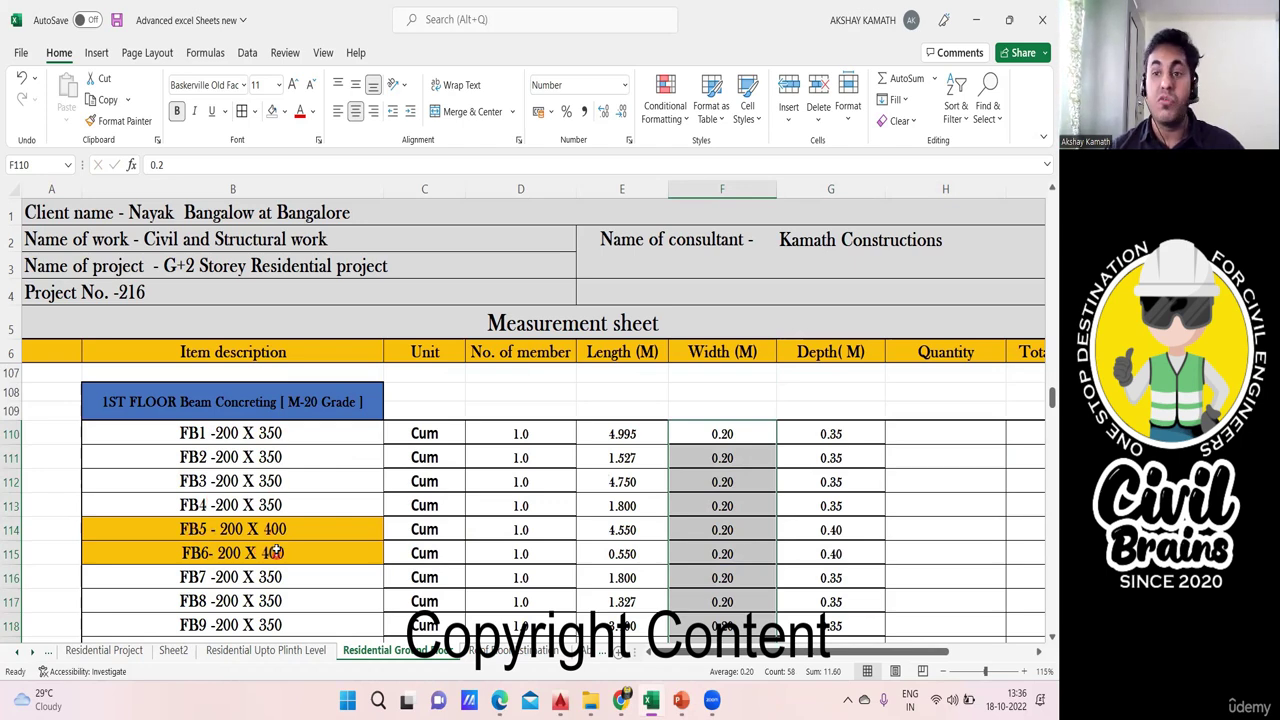
Review the colour-coded beam descriptions from FB1 to FB27, comparing the 200 X 350, 200 X 400 and 200 X 500 sizes with their depths.
scroll(280, 553, down, 4)
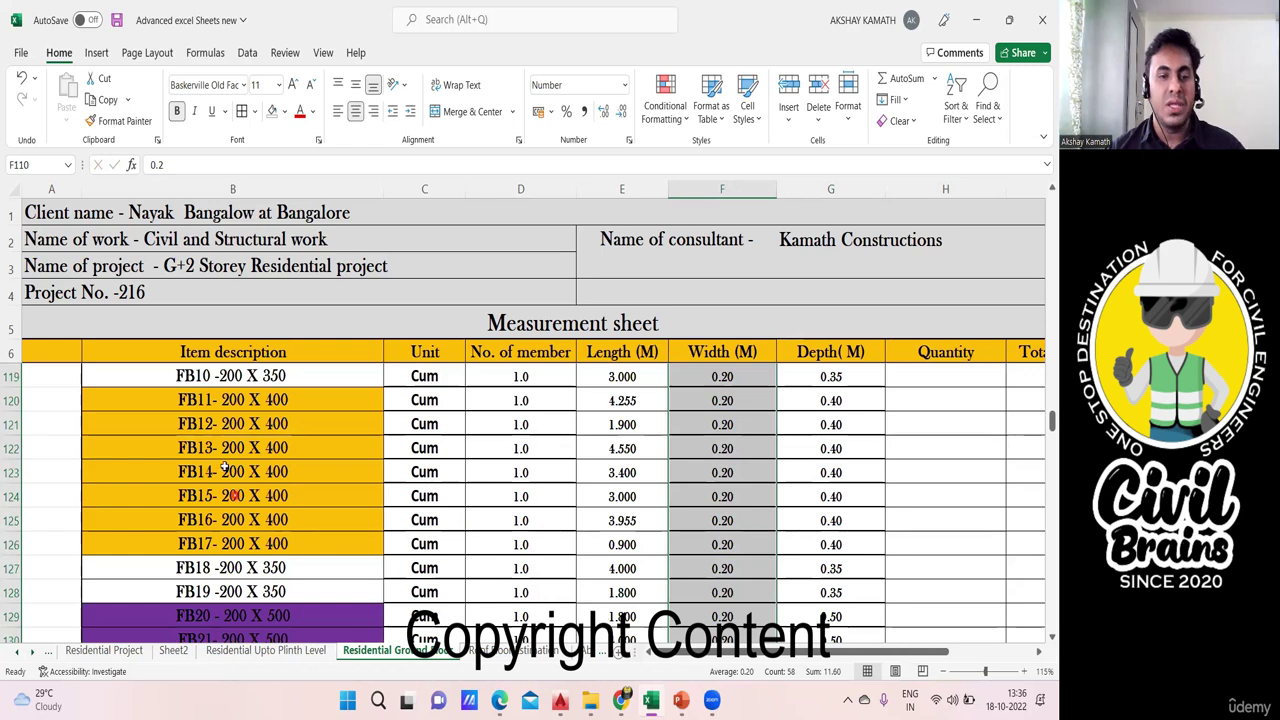
scroll(280, 540, down, 2)
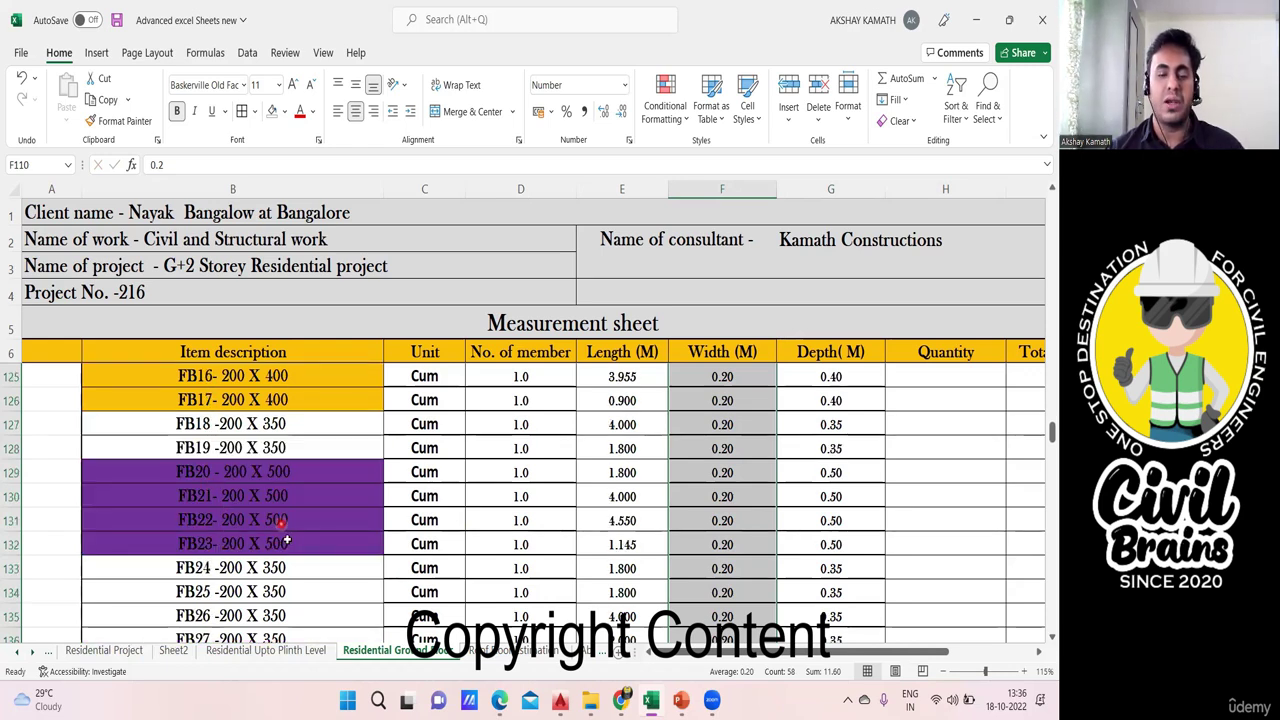
scroll(766, 537, up, 9)
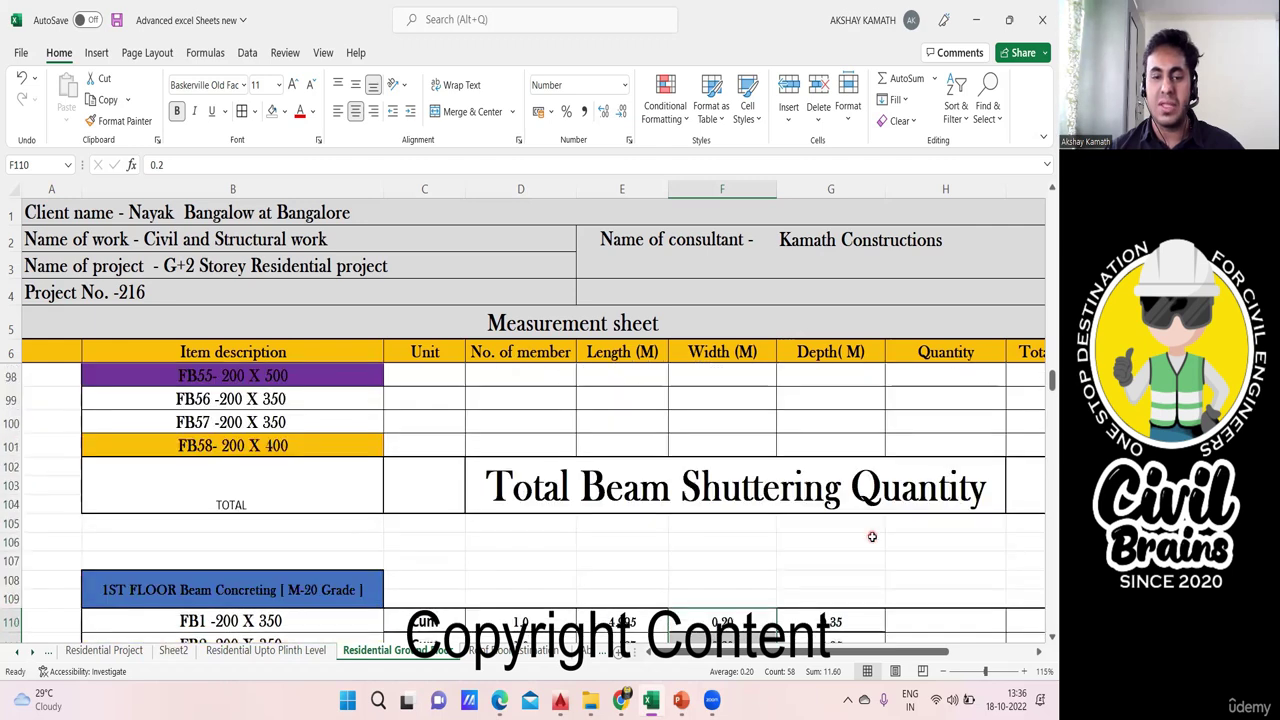
scroll(871, 534, down, 2)
scroll(873, 536, down, 2)
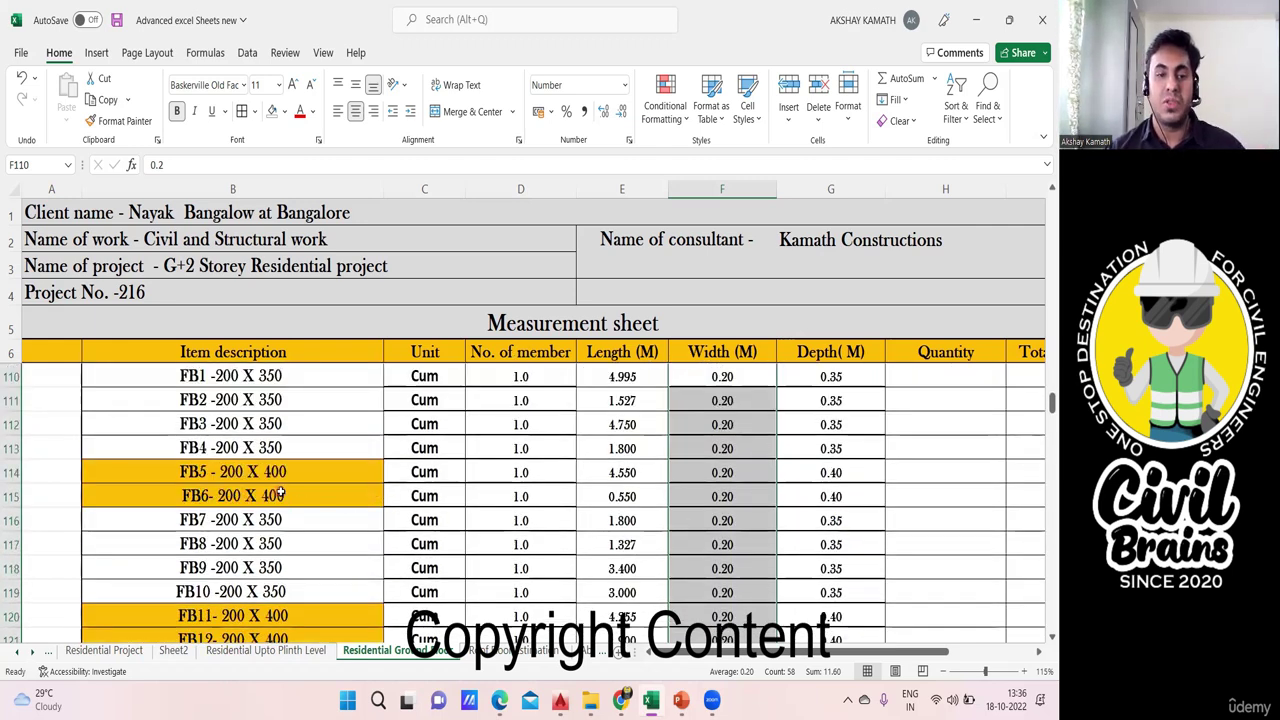
scroll(273, 492, up, 2)
scroll(271, 505, down, 1)
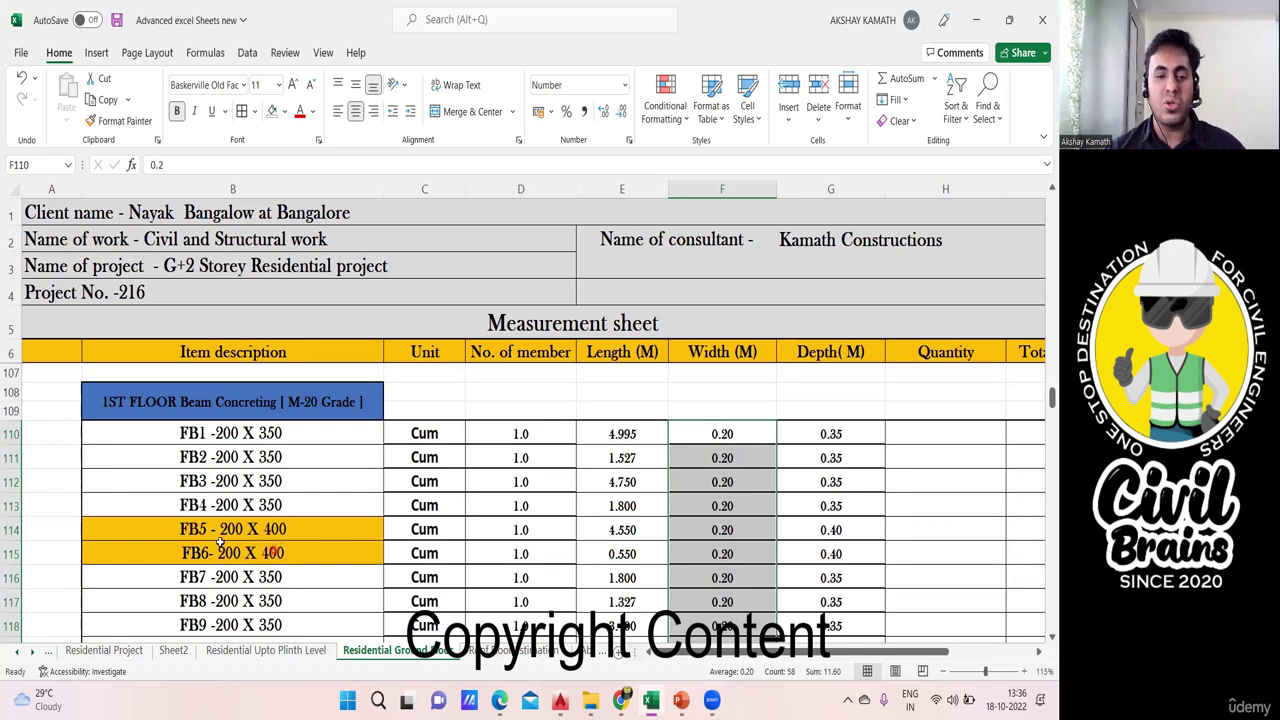
scroll(252, 541, down, 1)
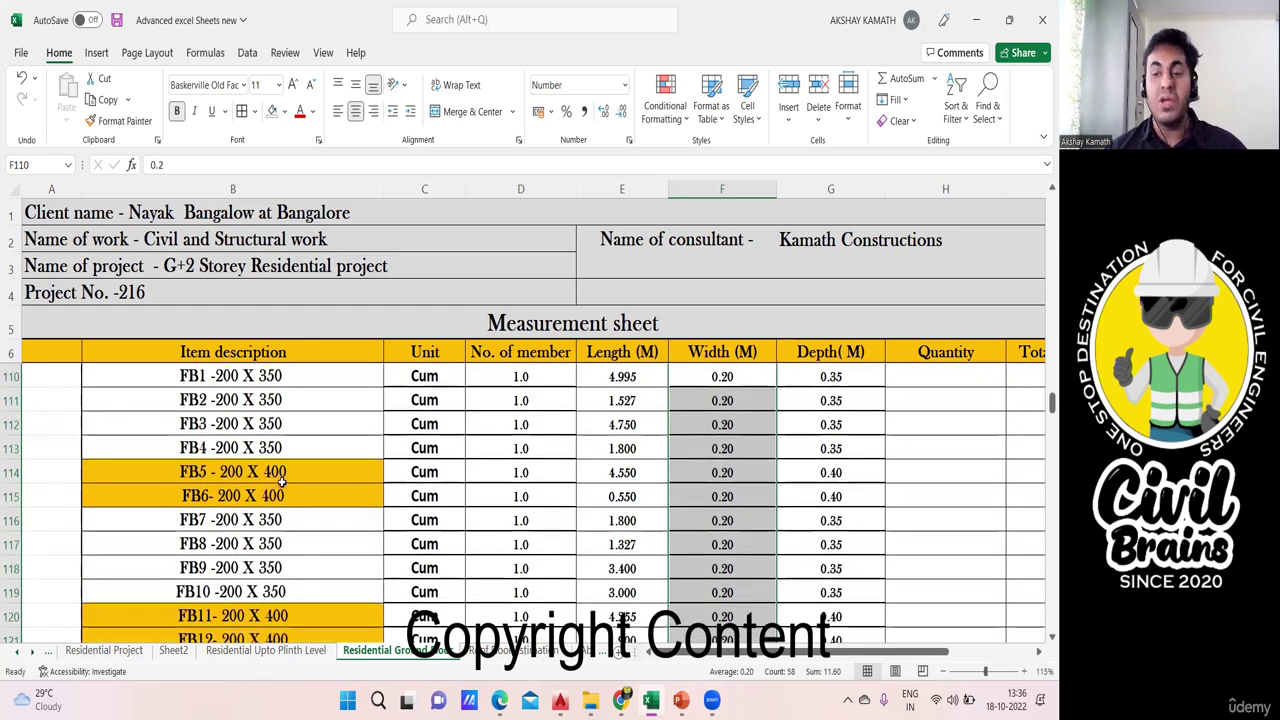
scroll(281, 482, down, 3)
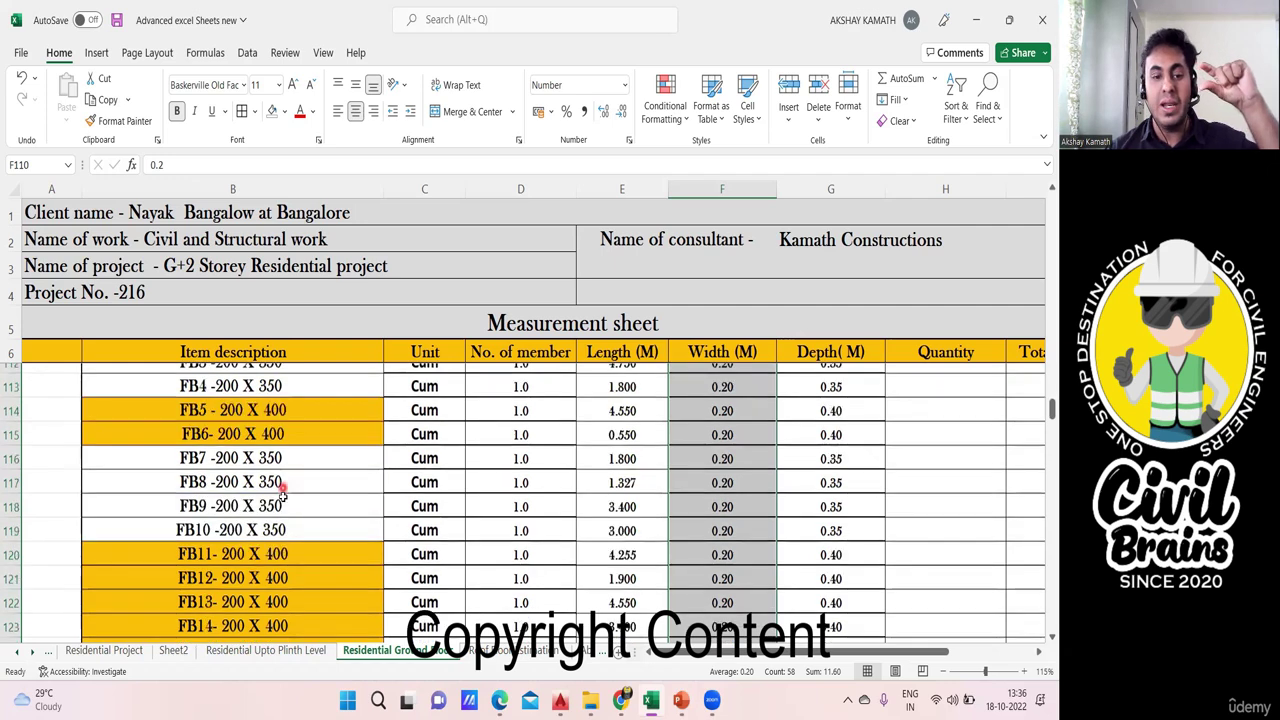
scroll(250, 480, down, 4)
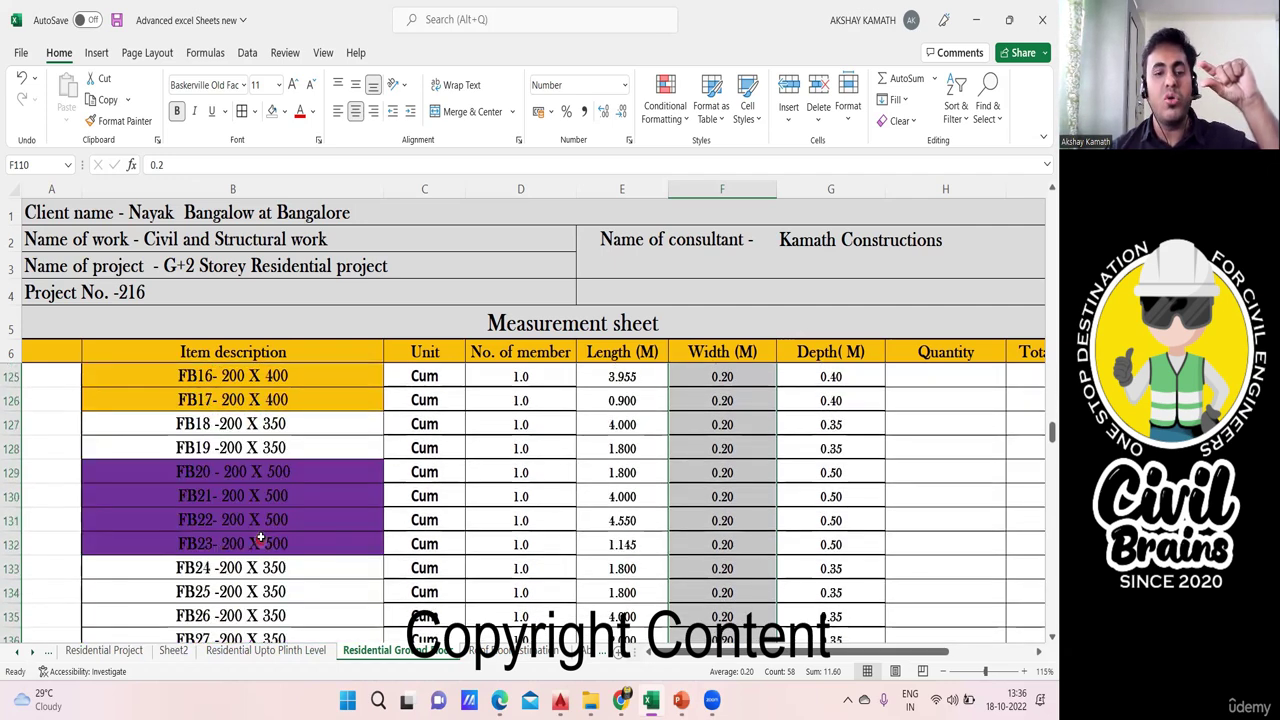
scroll(264, 537, up, 1)
scroll(264, 537, up, 1)
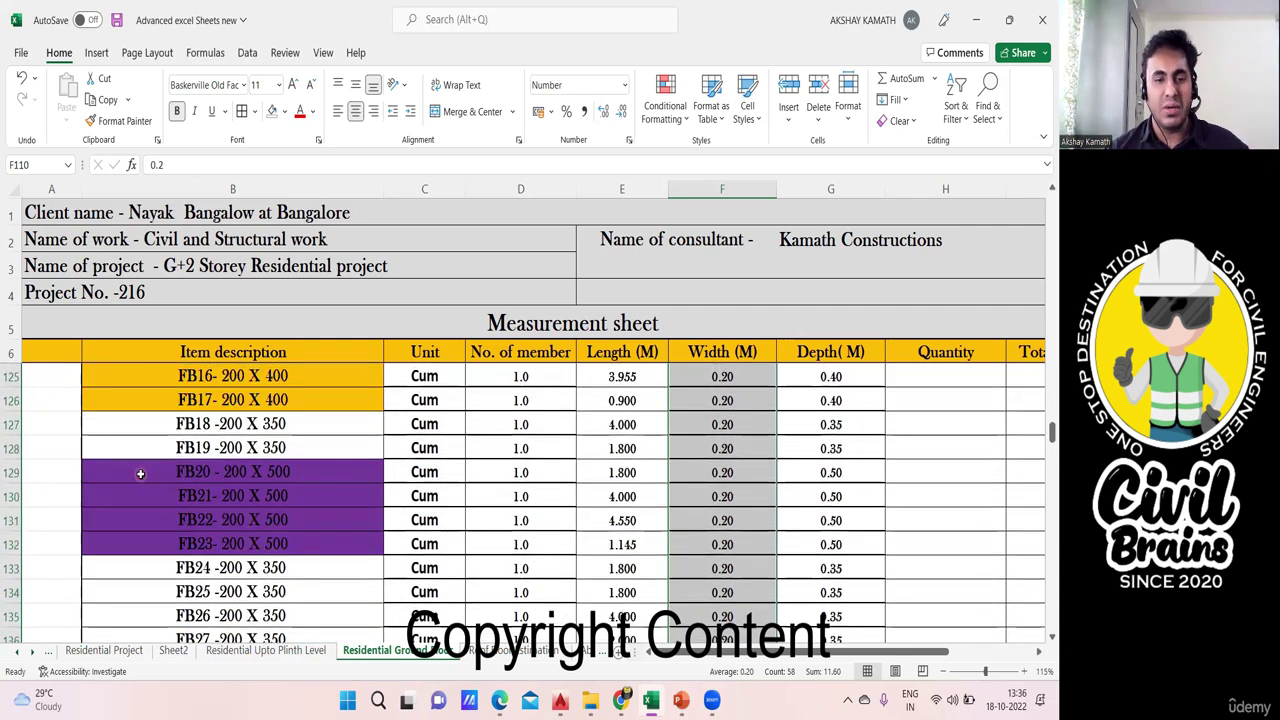
Apply the standard purple fill to the 200 X 500 beam descriptions FB20 to FB23.
drag(140, 474, 297, 542)
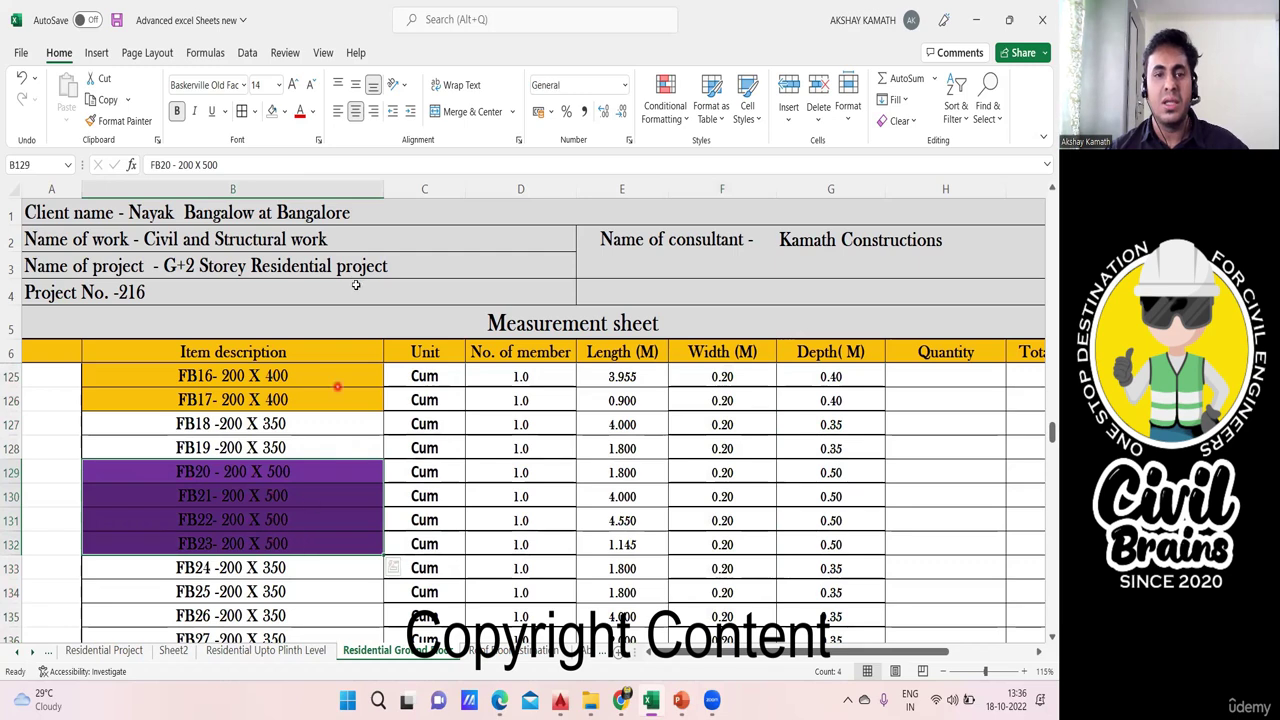
click(288, 114)
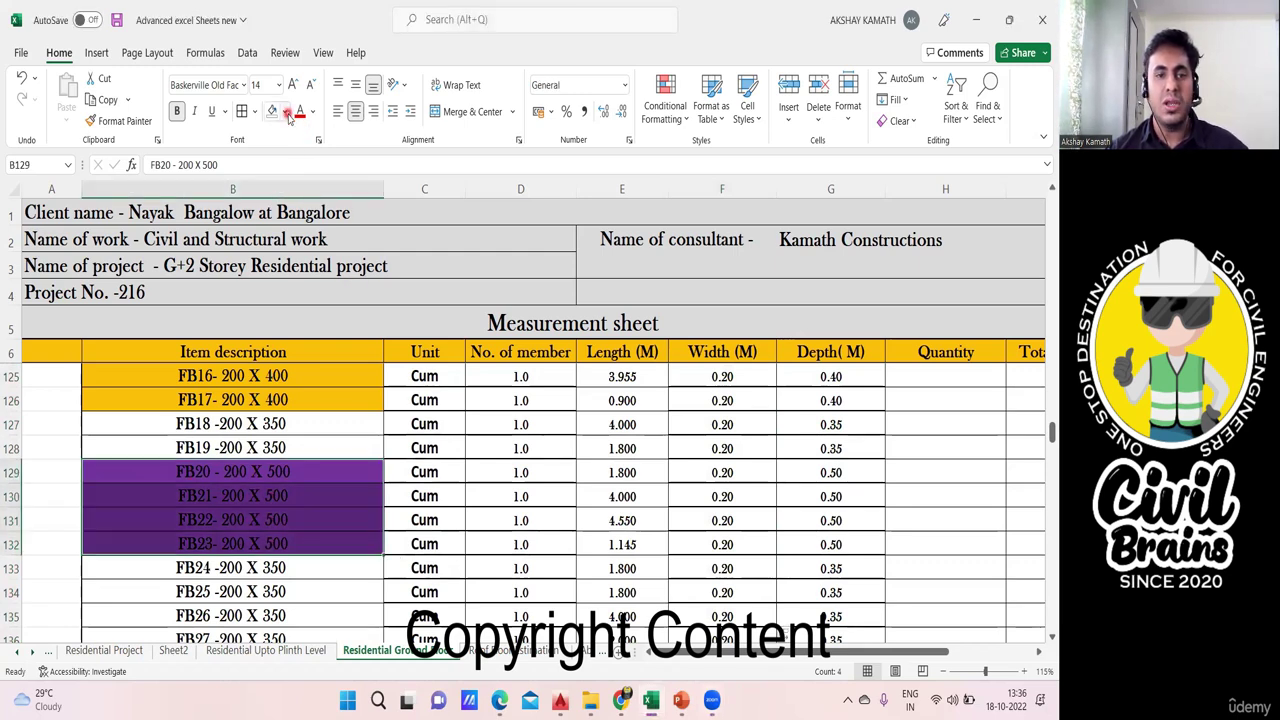
click(285, 111)
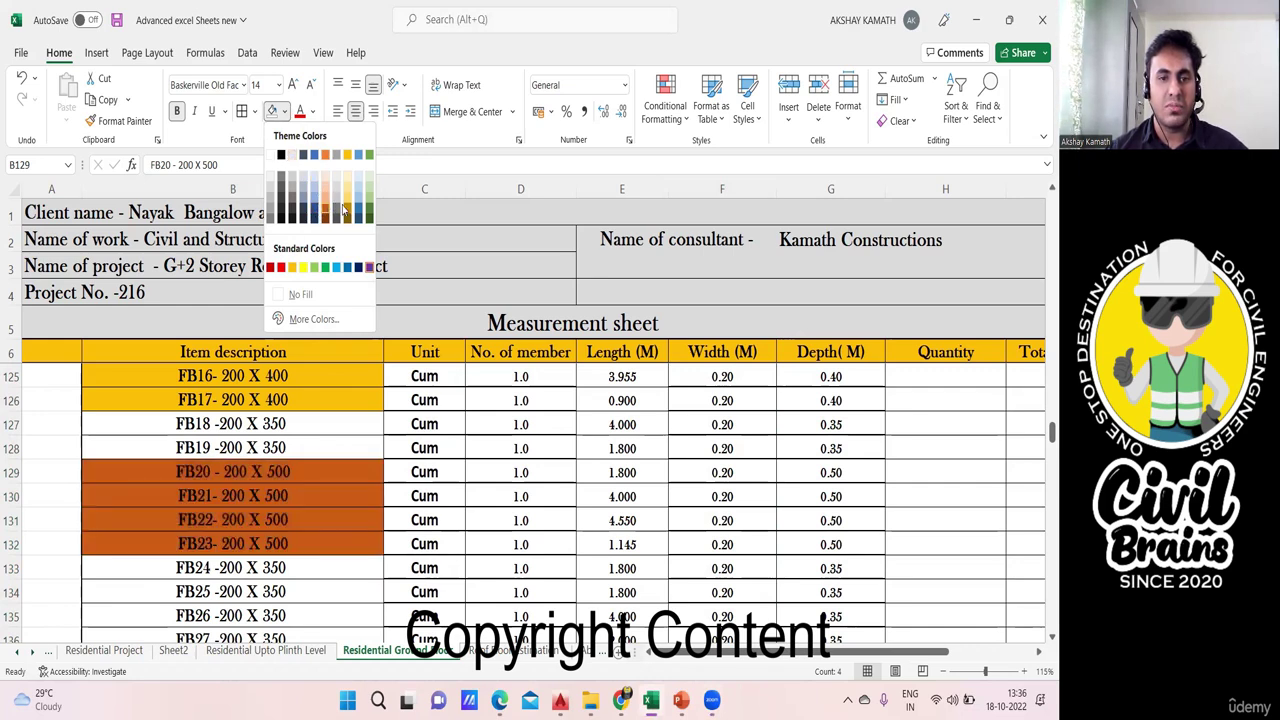
click(369, 266)
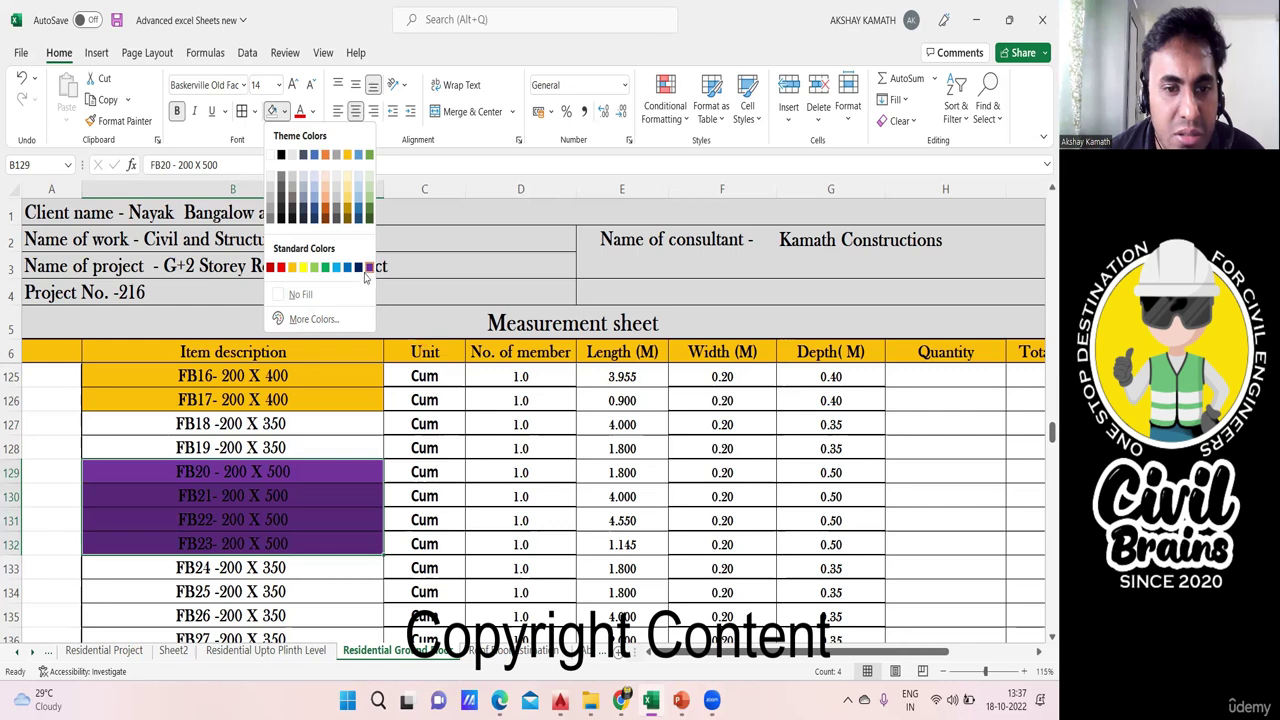
click(392, 392)
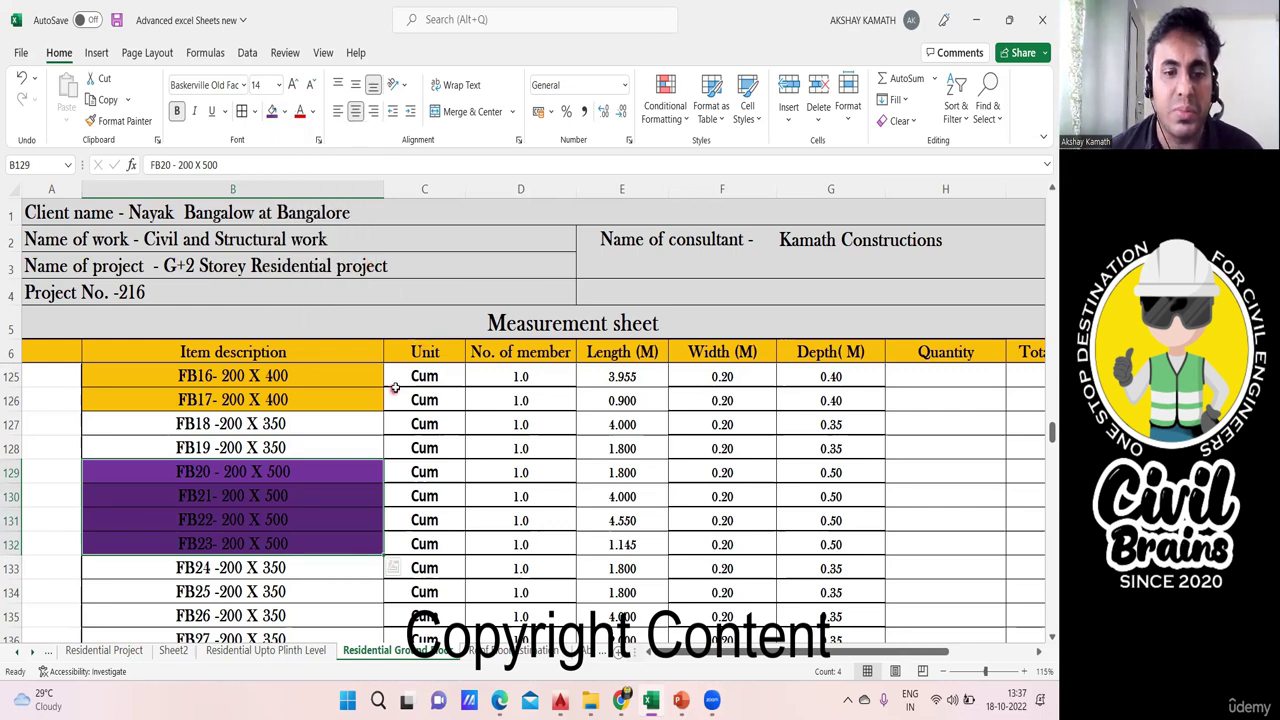
click(392, 392)
Look through the coloured beam groups down to FB54 and back to FB1, checking sizes against depths.
scroll(311, 466, down, 1)
scroll(311, 466, down, 8)
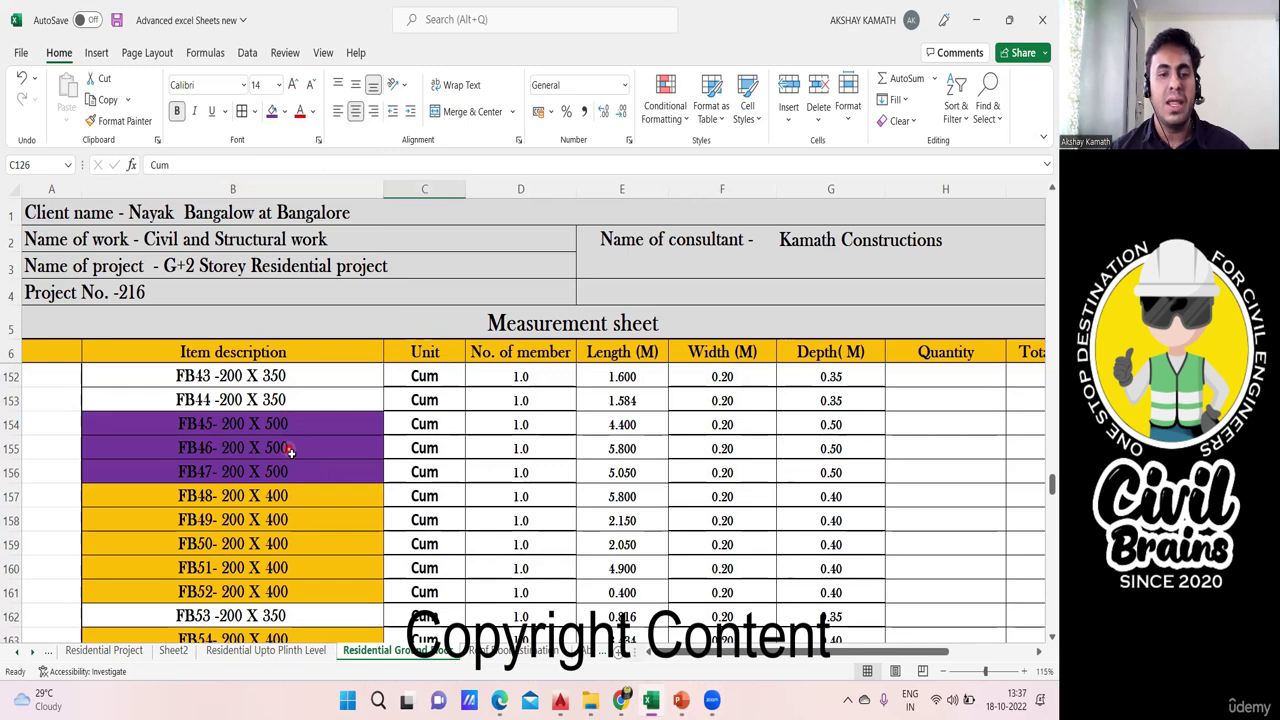
scroll(289, 452, up, 8)
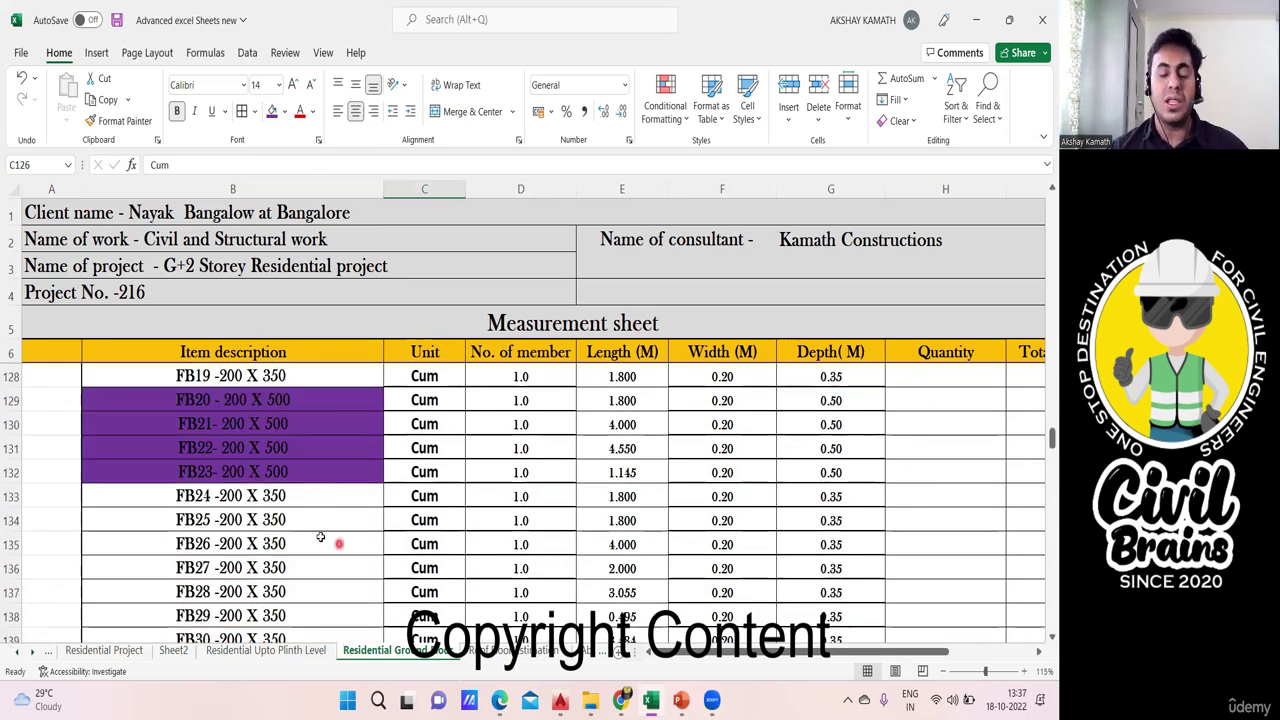
scroll(320, 537, up, 2)
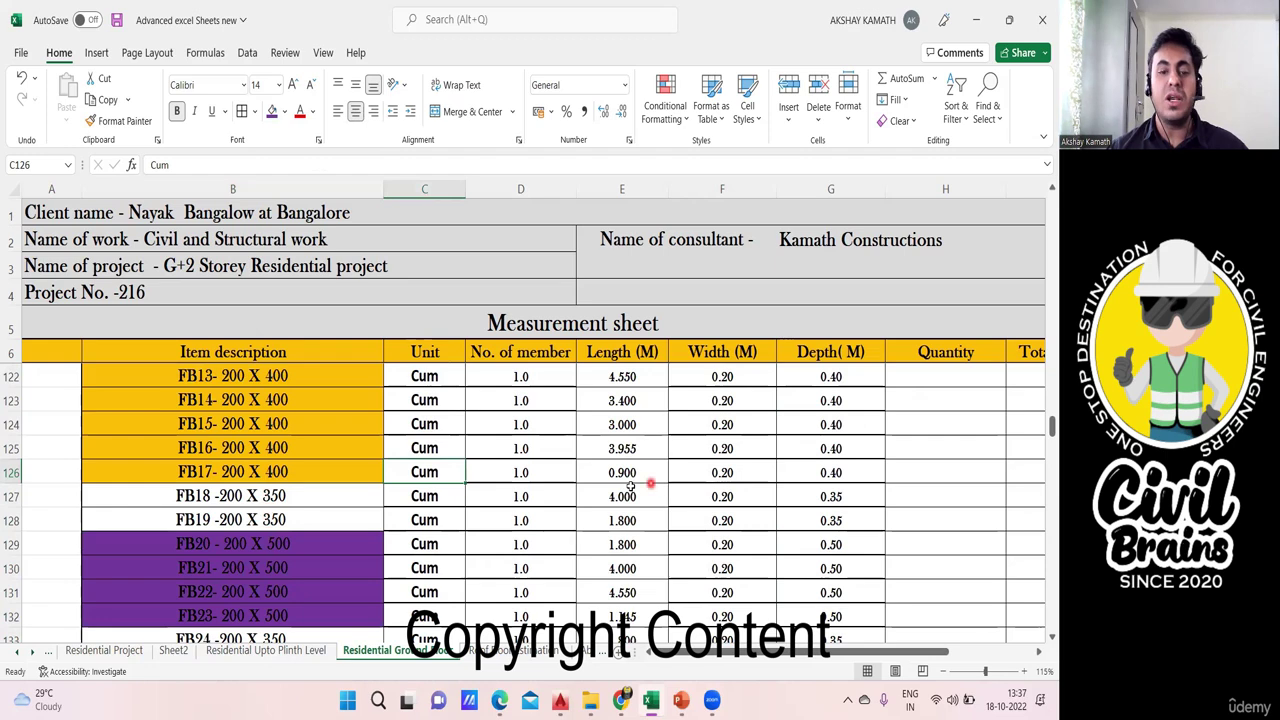
scroll(640, 485, up, 4)
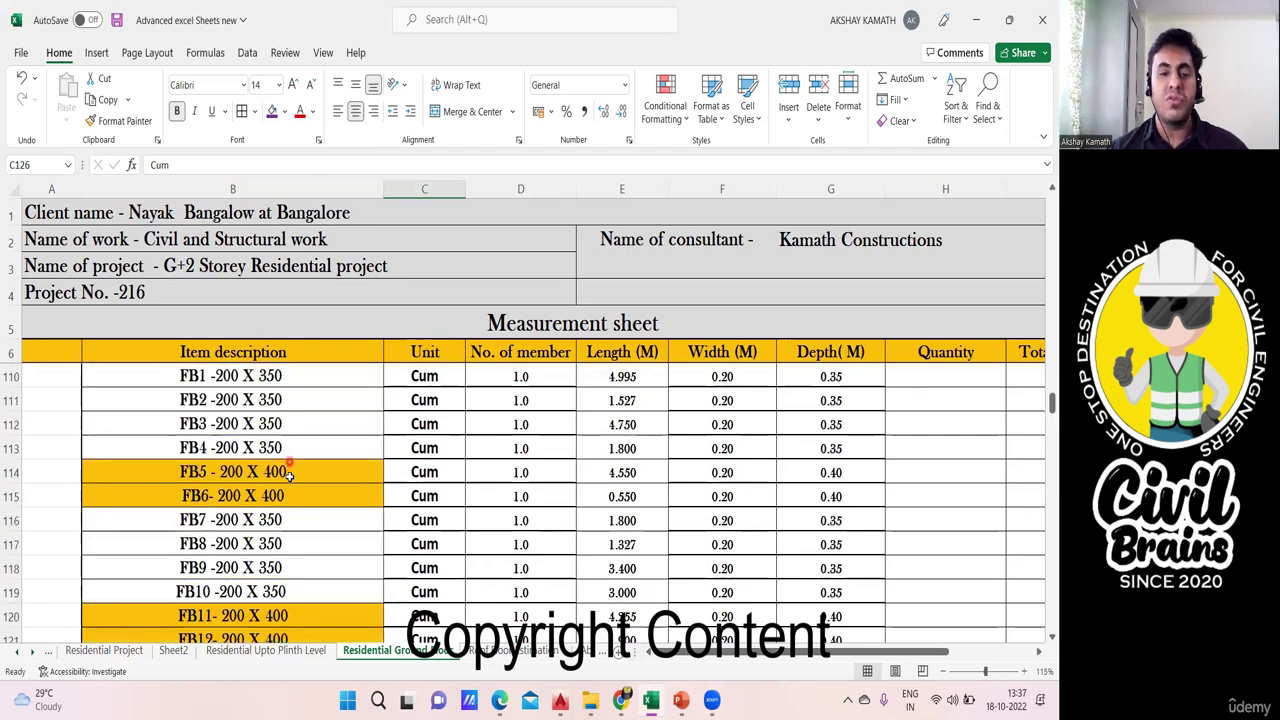
scroll(300, 510, up, 2)
scroll(298, 520, down, 5)
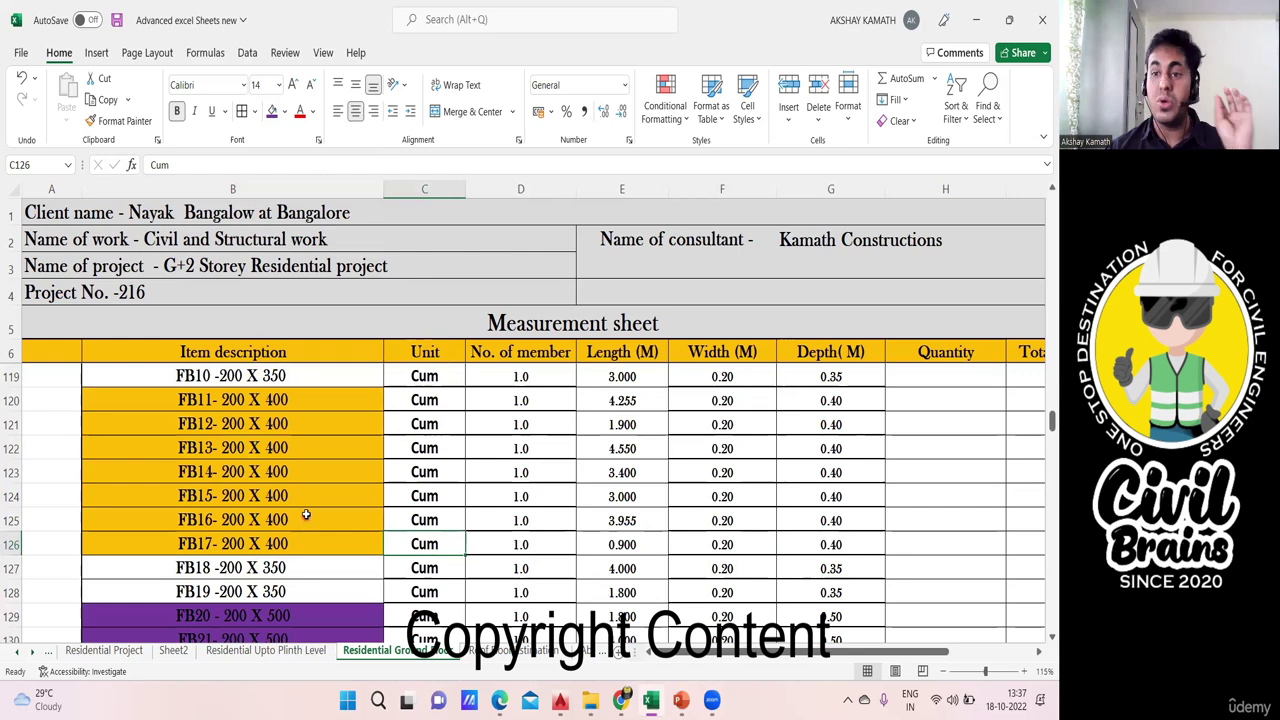
scroll(789, 509, up, 5)
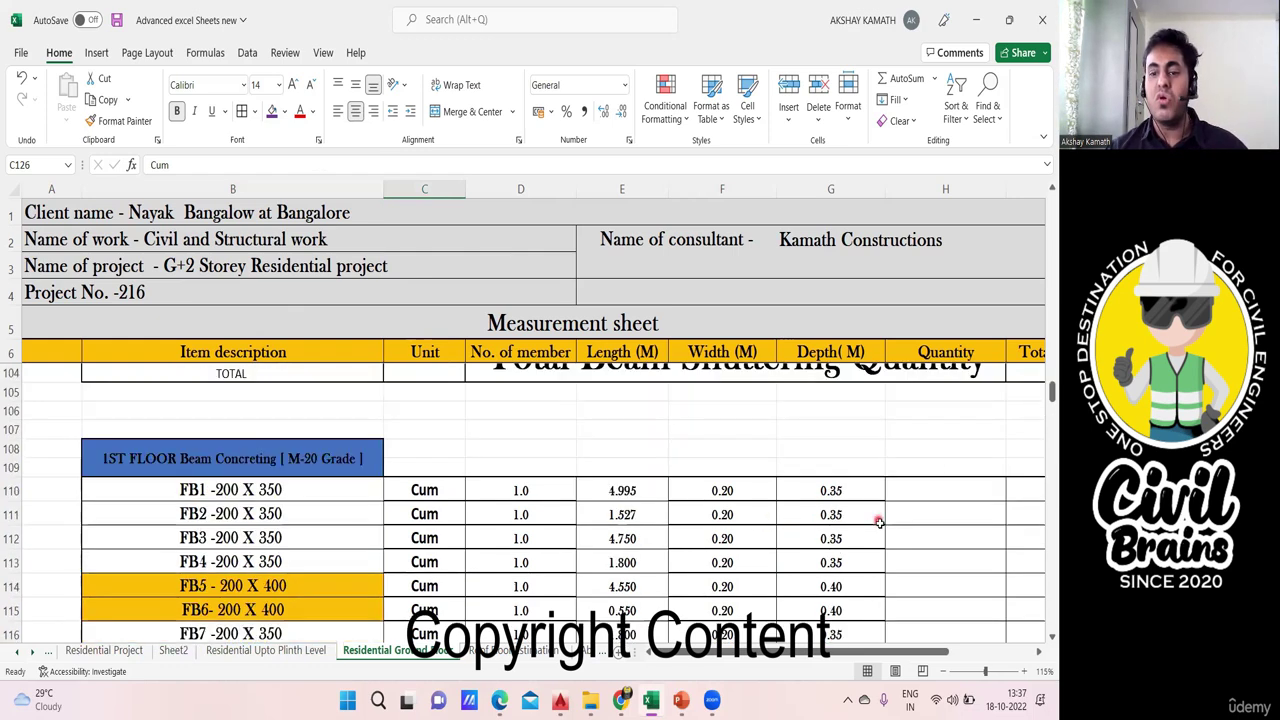
Enter 0.35 as FB1's quantity in the first-floor beam concreting table and copy it down to FB58.
scroll(871, 520, down, 1)
click(941, 436)
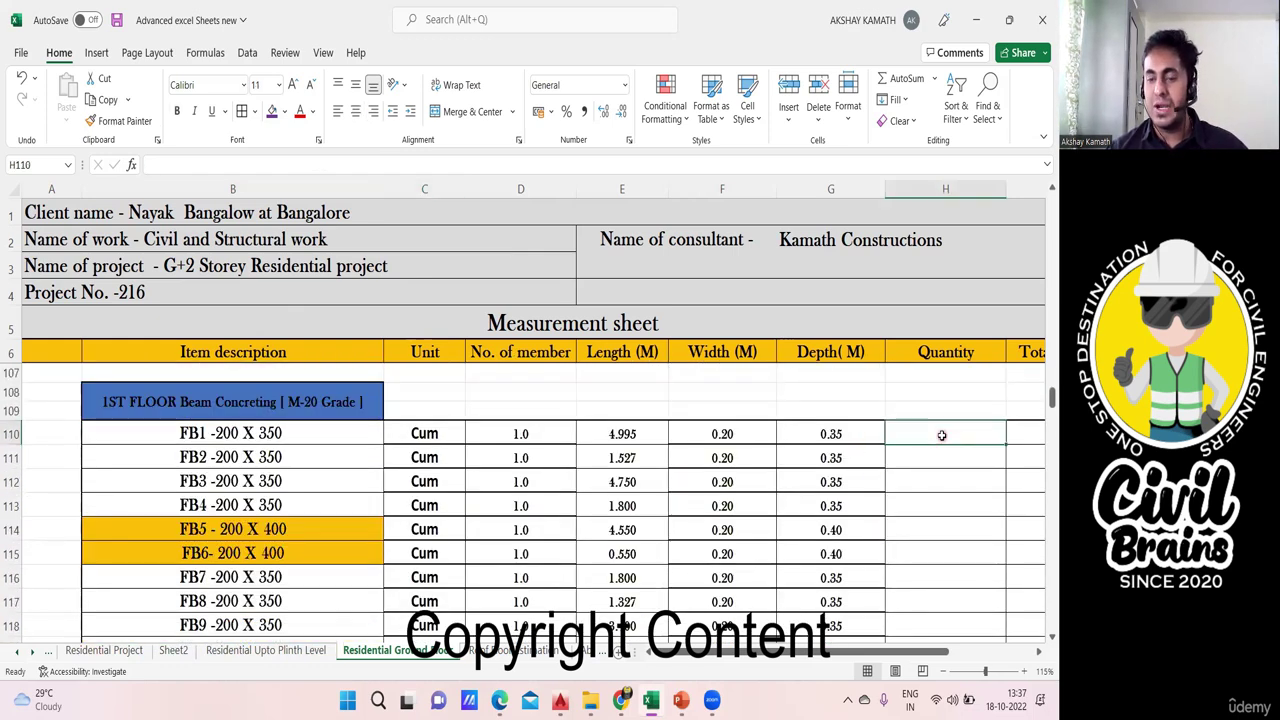
double_click(942, 434)
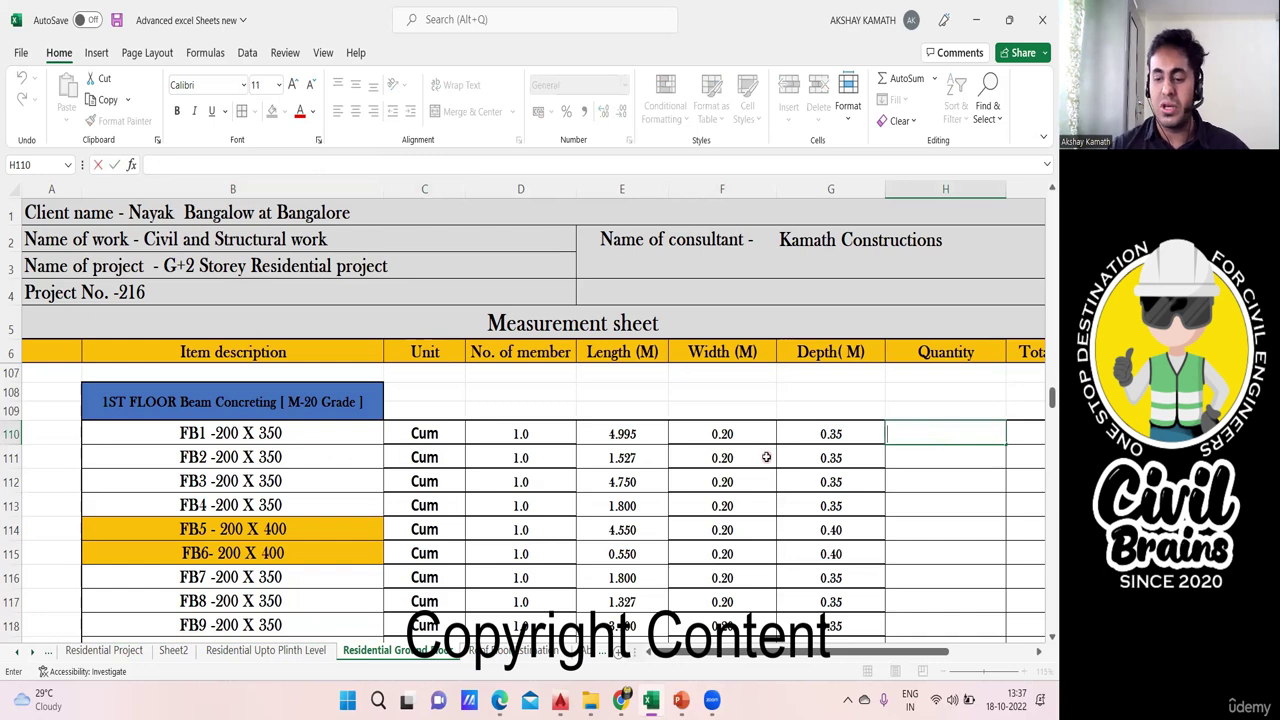
text(0.35)
key(ctrl+Return)
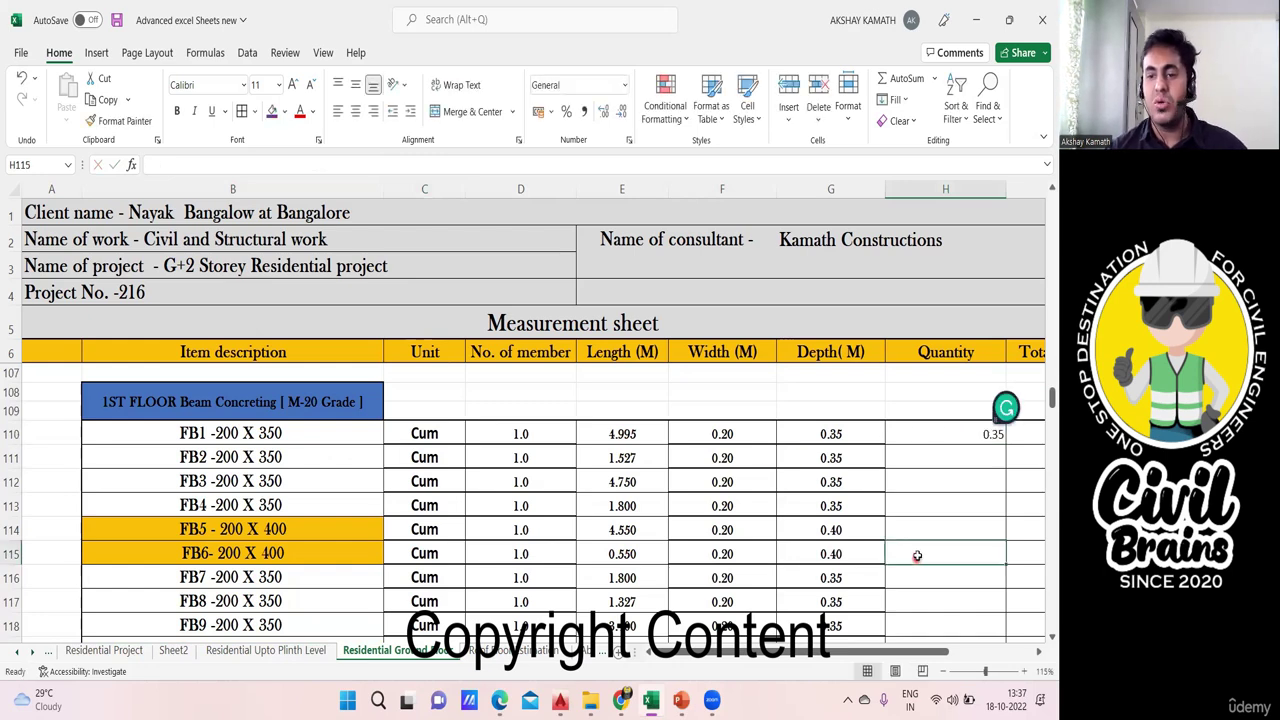
drag(1005, 440, 1020, 712)
drag(1012, 535, 1006, 529)
scroll(1000, 535, up, 3)
scroll(1000, 535, up, 13)
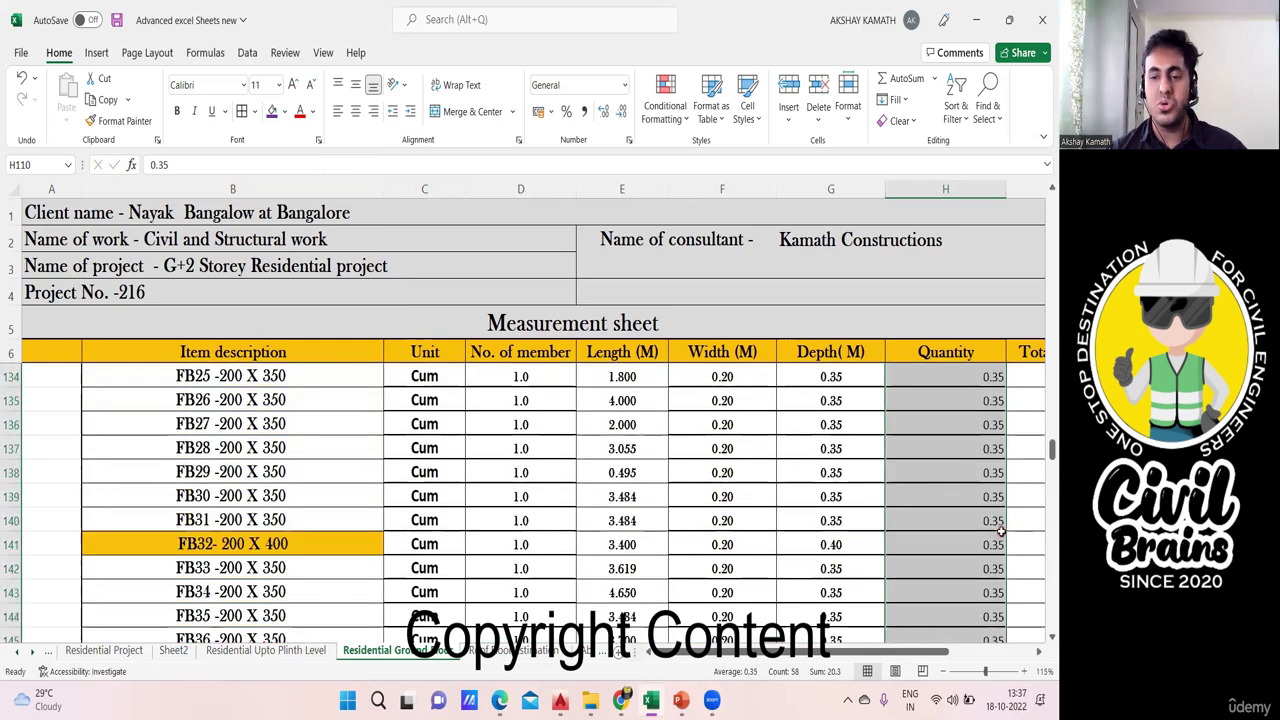
Enter 0.4 as the quantity for the 200 X 400 beams FB5, FB6 and FB11.
scroll(337, 477, up, 4)
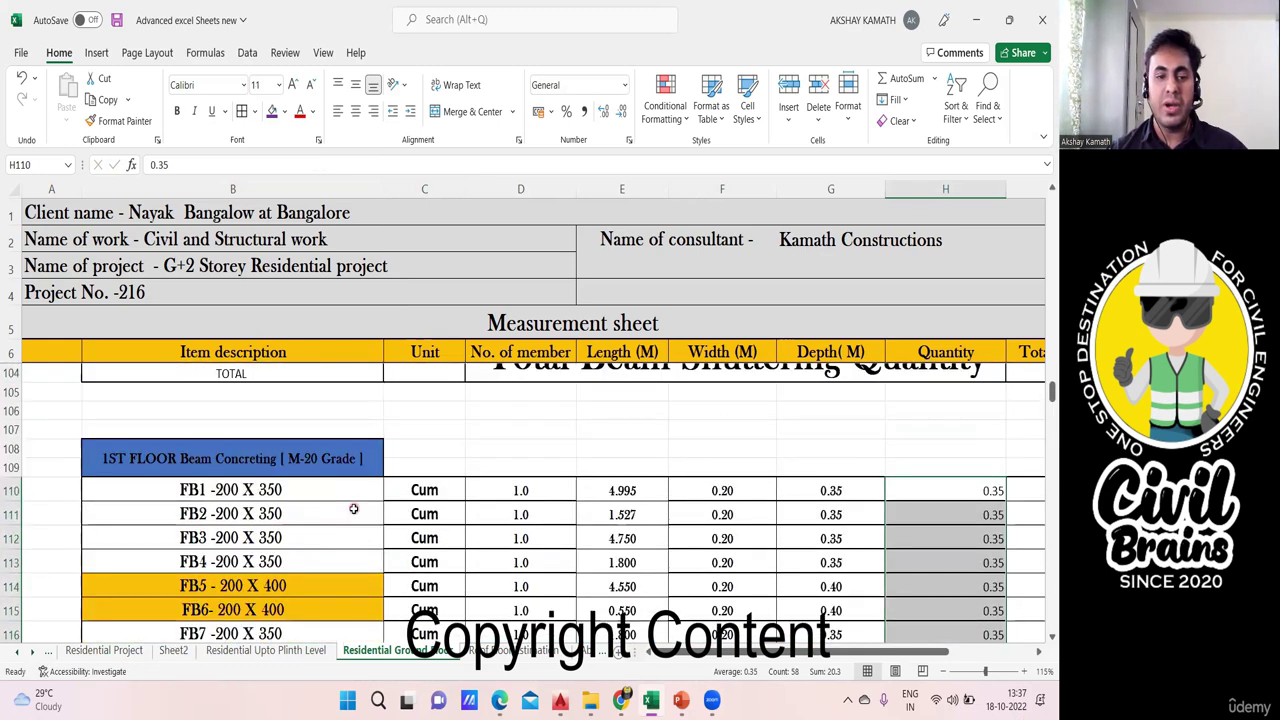
scroll(354, 505, down, 2)
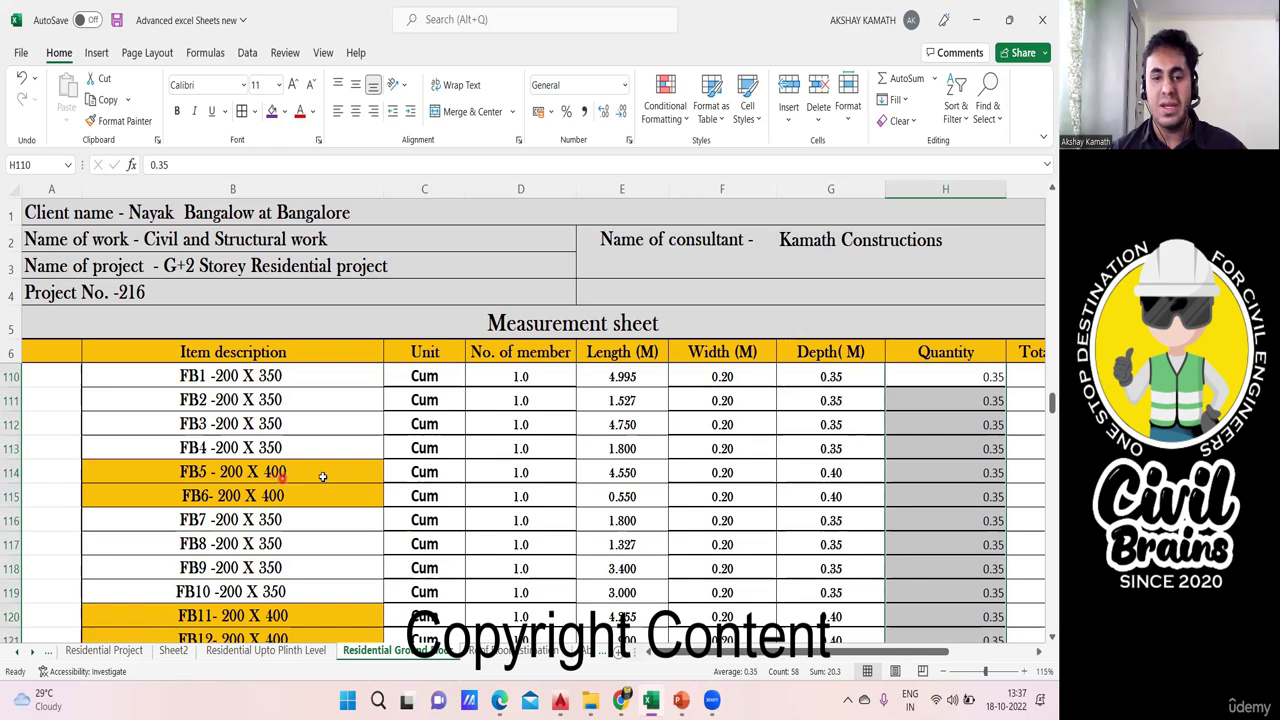
click(979, 474)
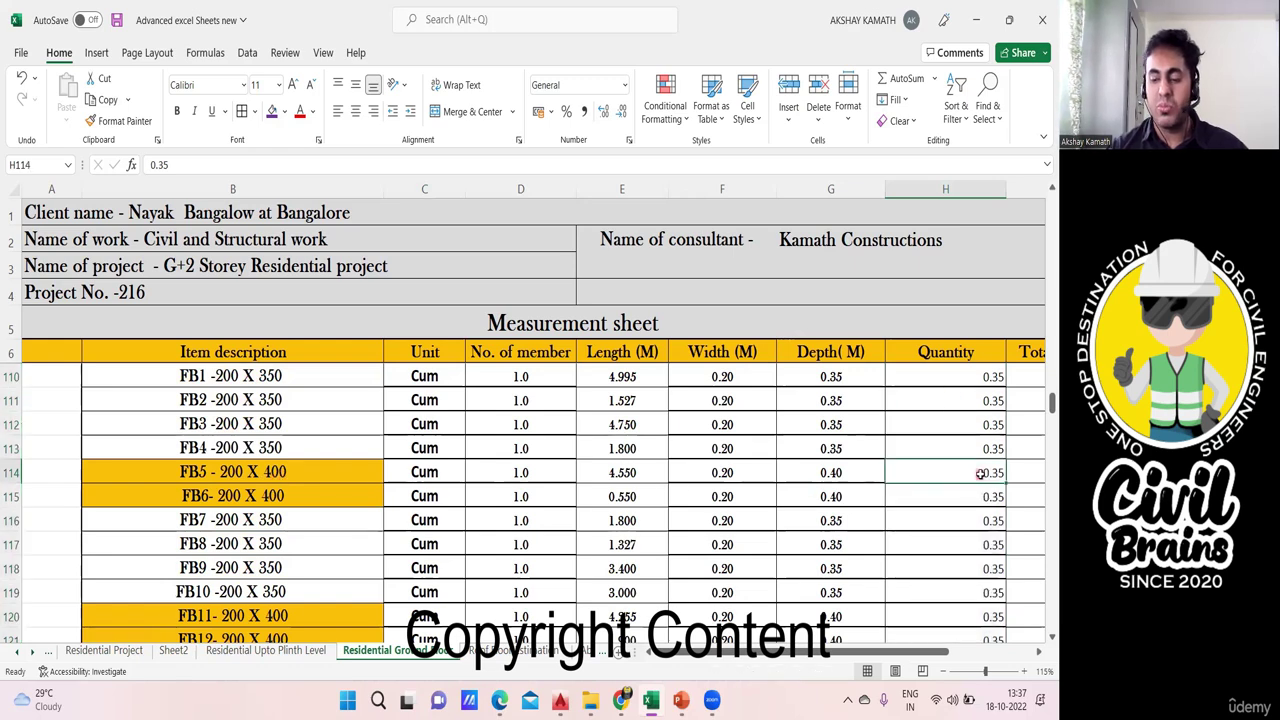
text(0.4)
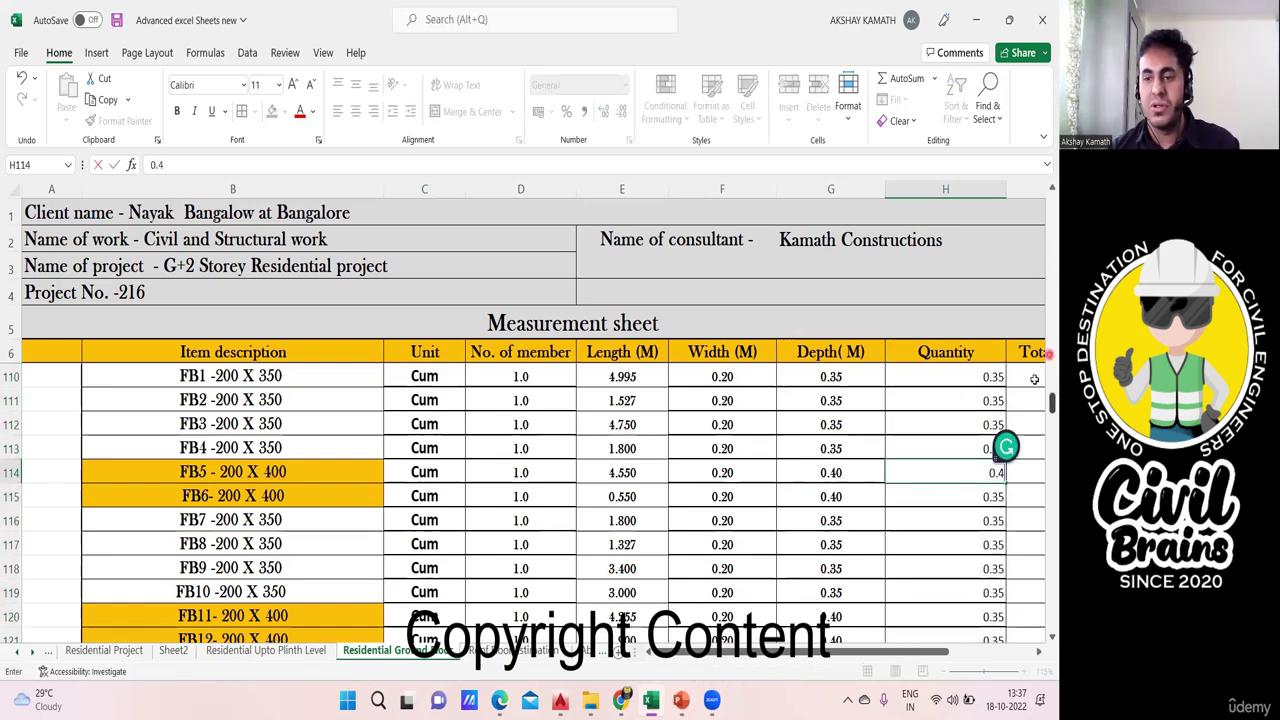
key(Return)
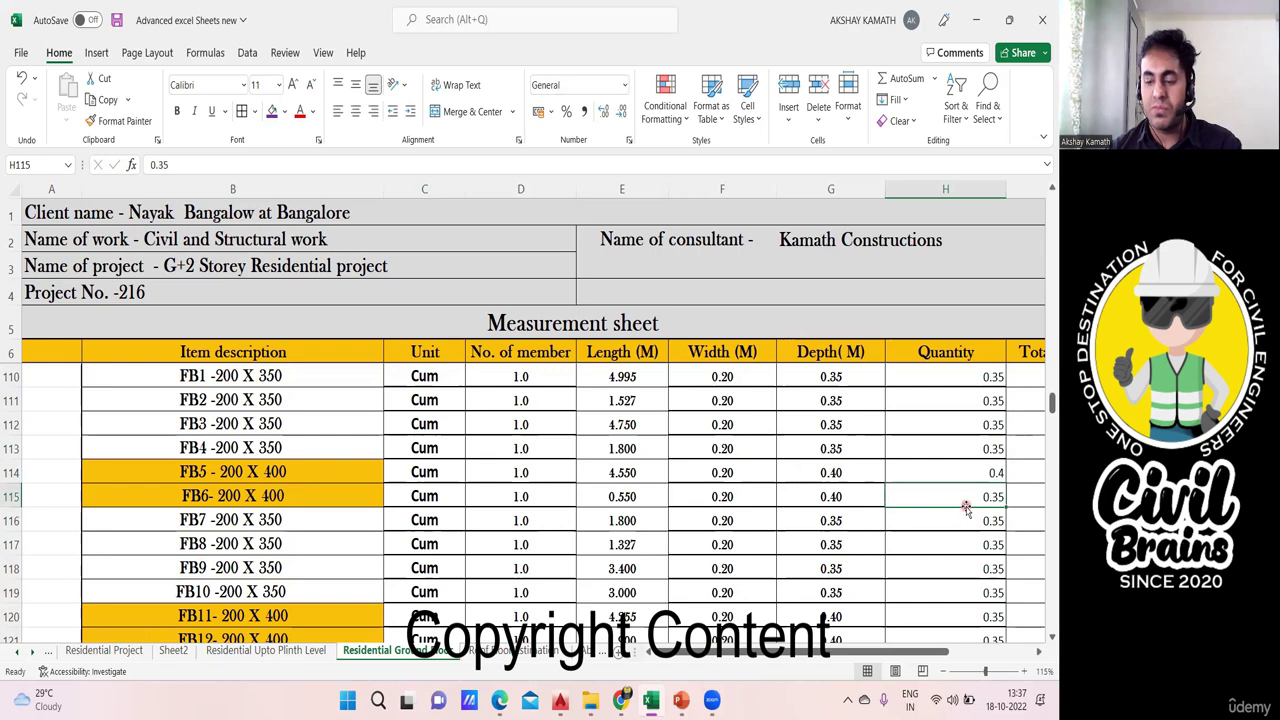
text(0.4)
key(Return)
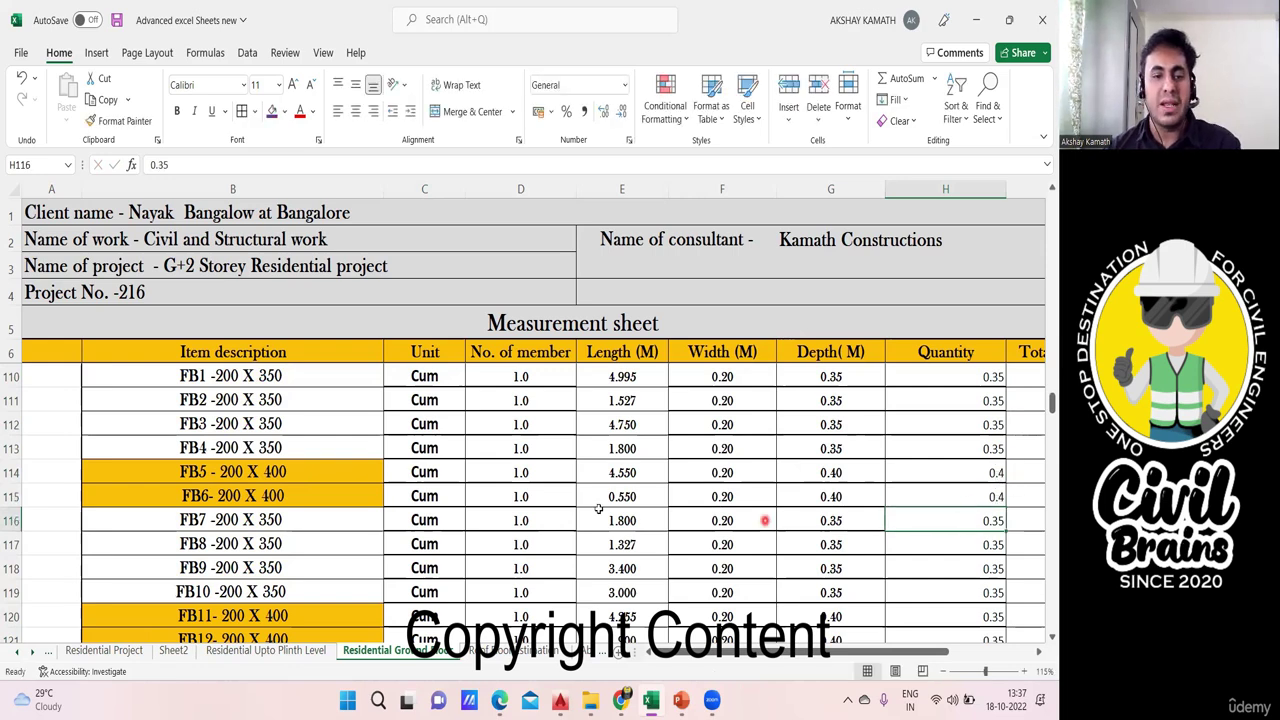
scroll(382, 527, down, 1)
click(987, 545)
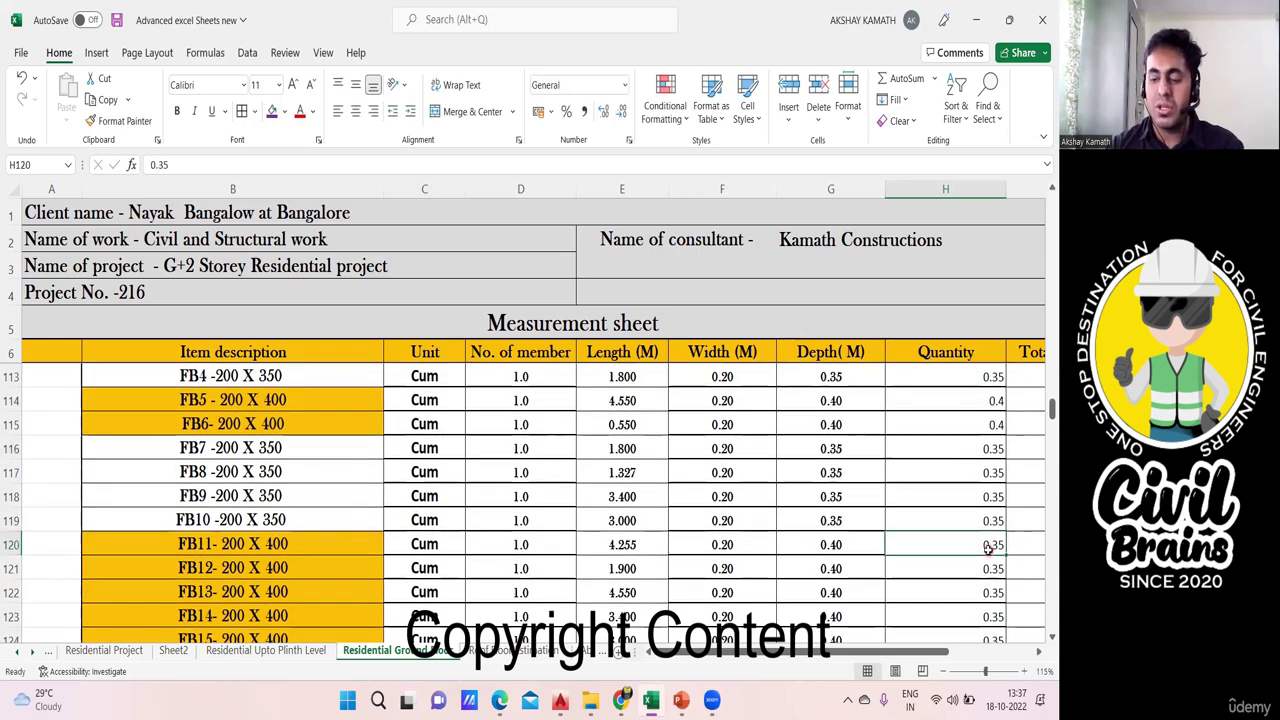
text(0.4)
key(Return)
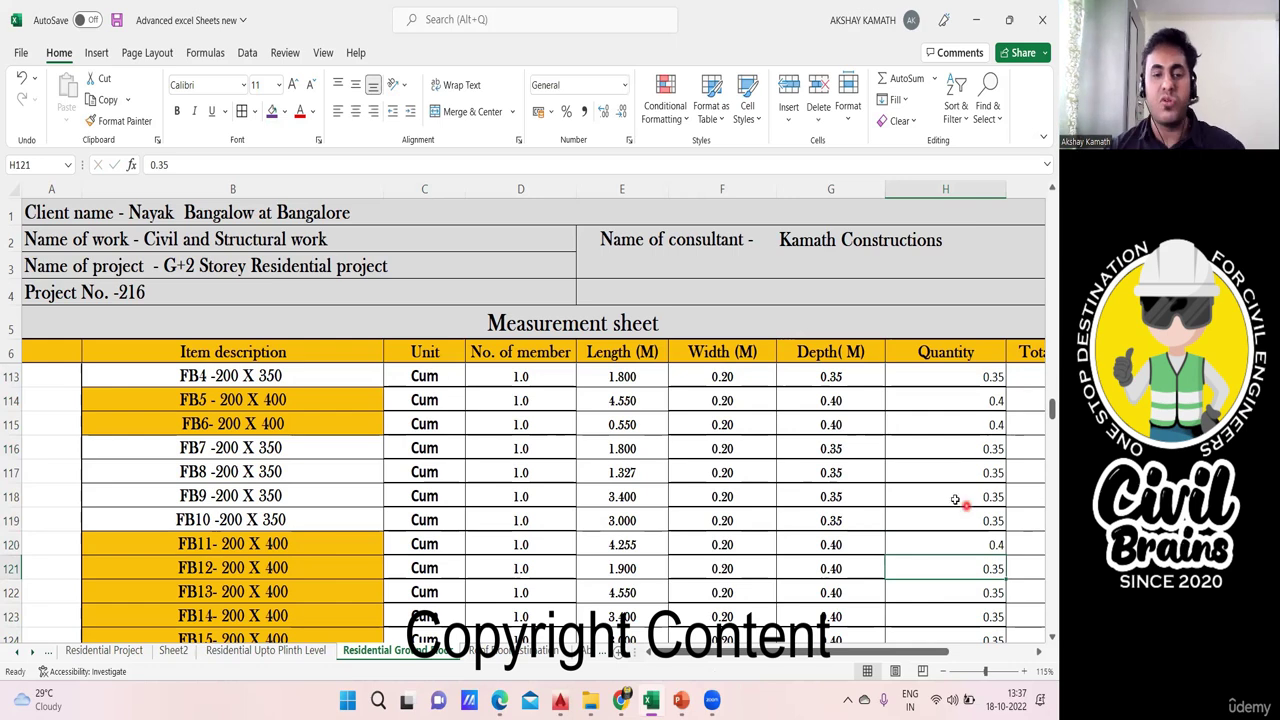
Apply the standard orange fill to the FB11 to FB17 rows from item description through quantity.
scroll(955, 500, down, 1)
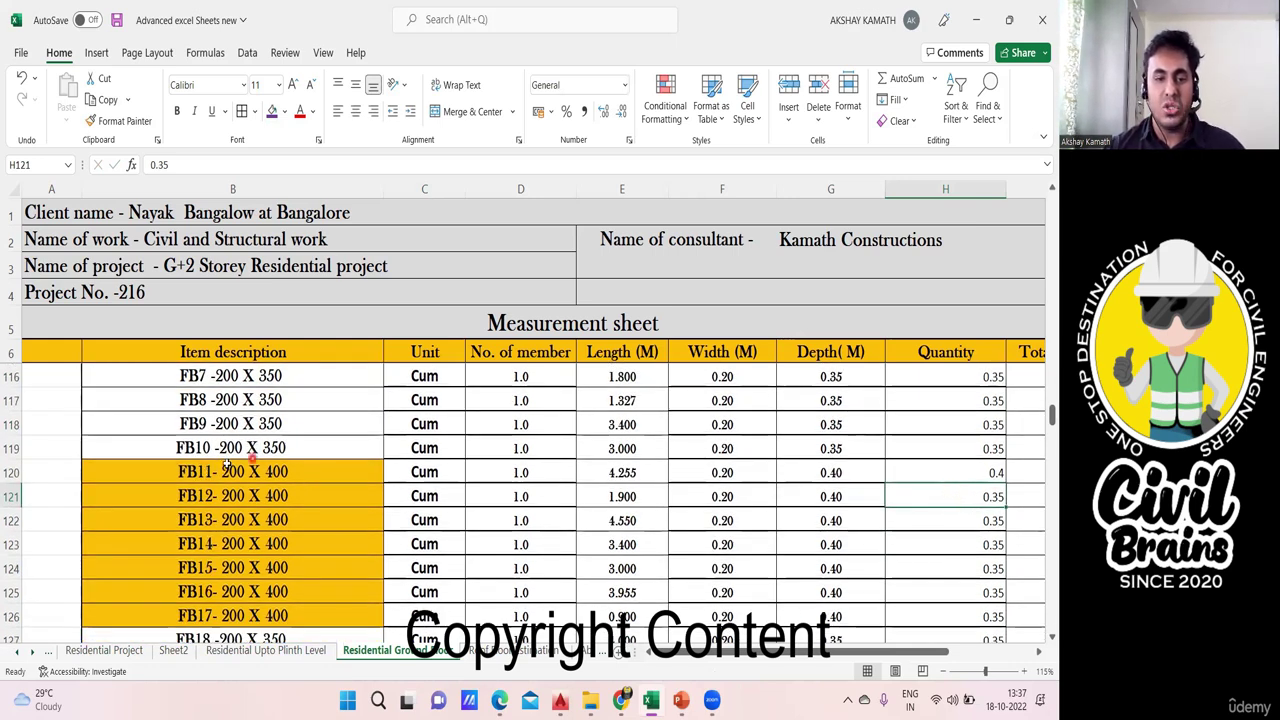
drag(230, 466, 946, 612)
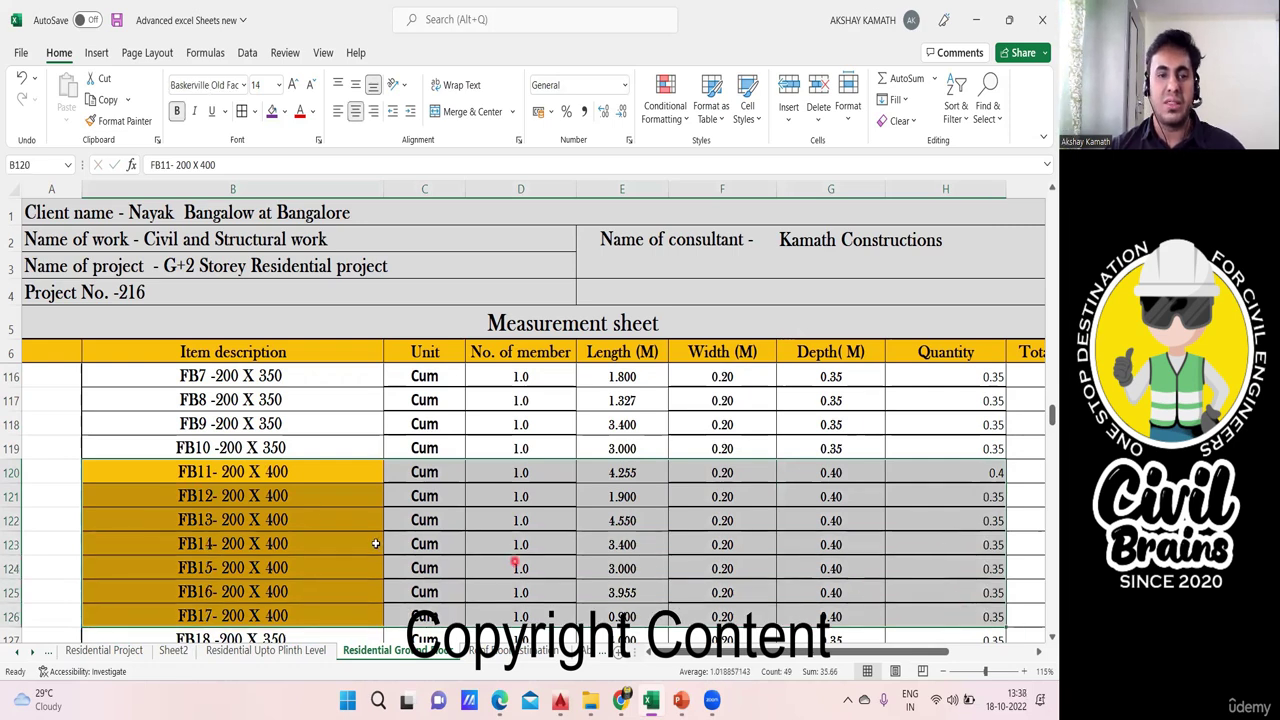
click(285, 111)
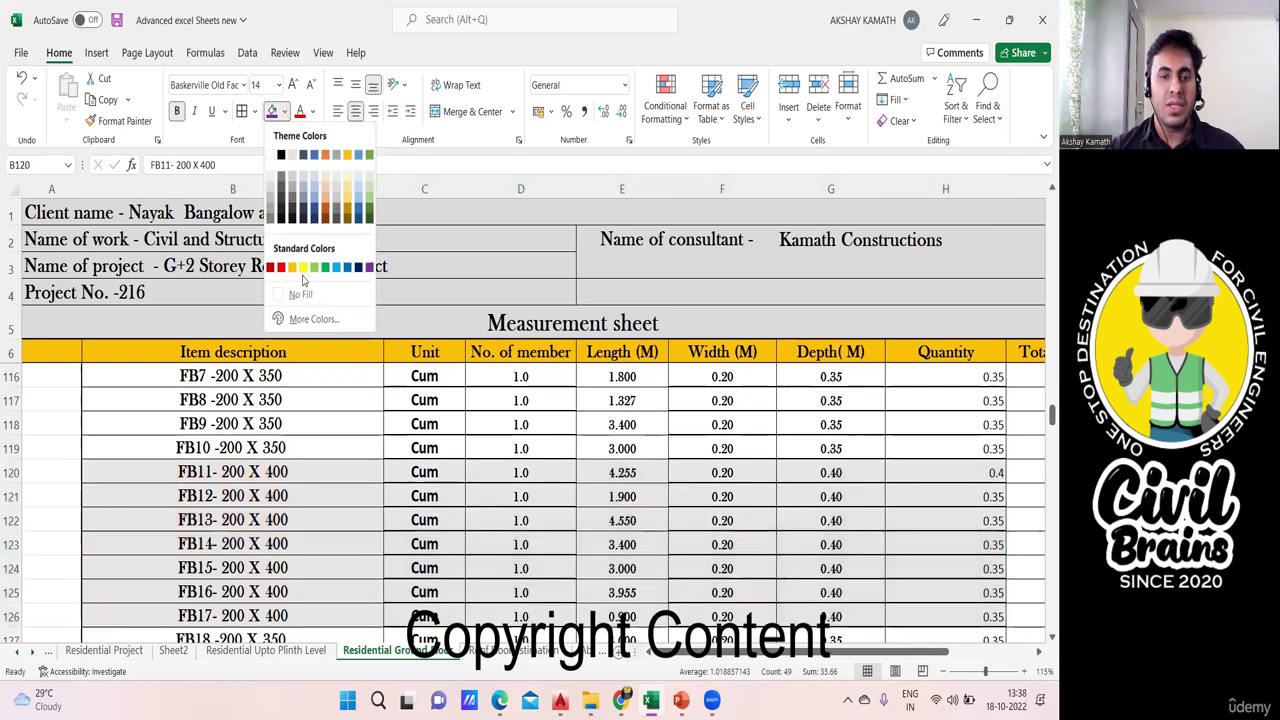
click(292, 268)
Apply the standard purple fill to the FB20 to FB24 rows from item description through quantity.
scroll(597, 496, down, 4)
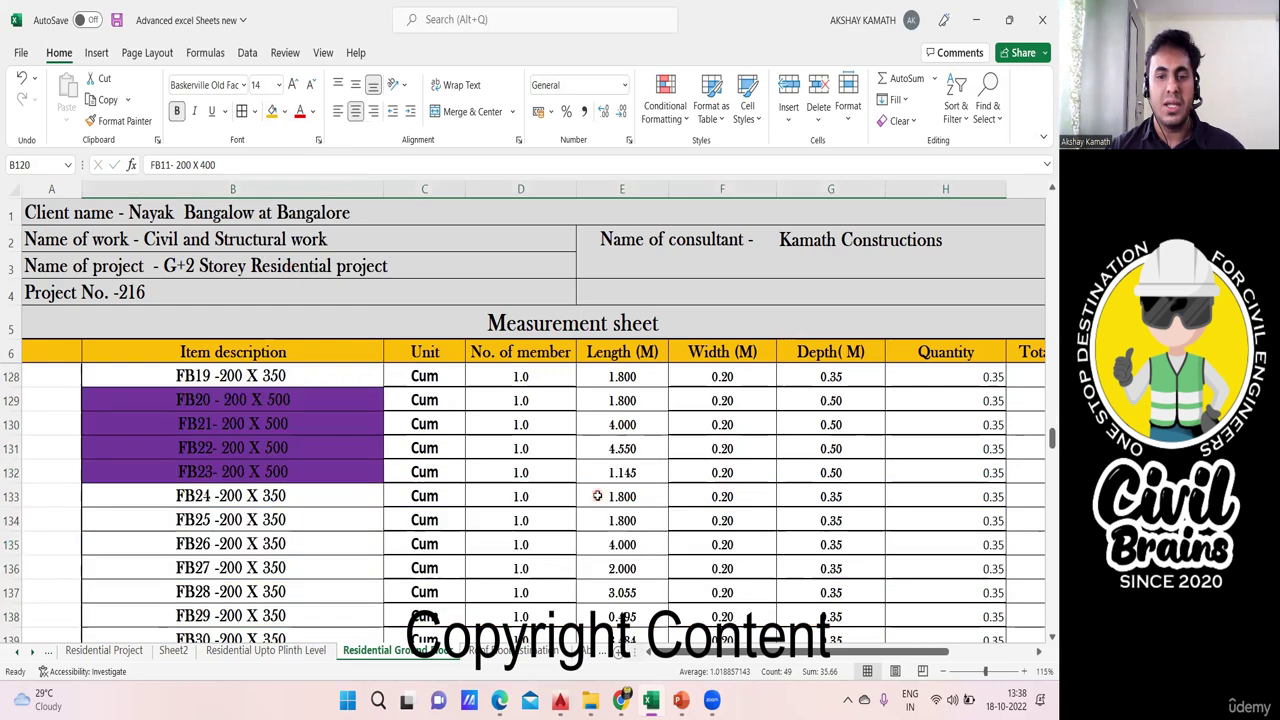
drag(232, 400, 907, 505)
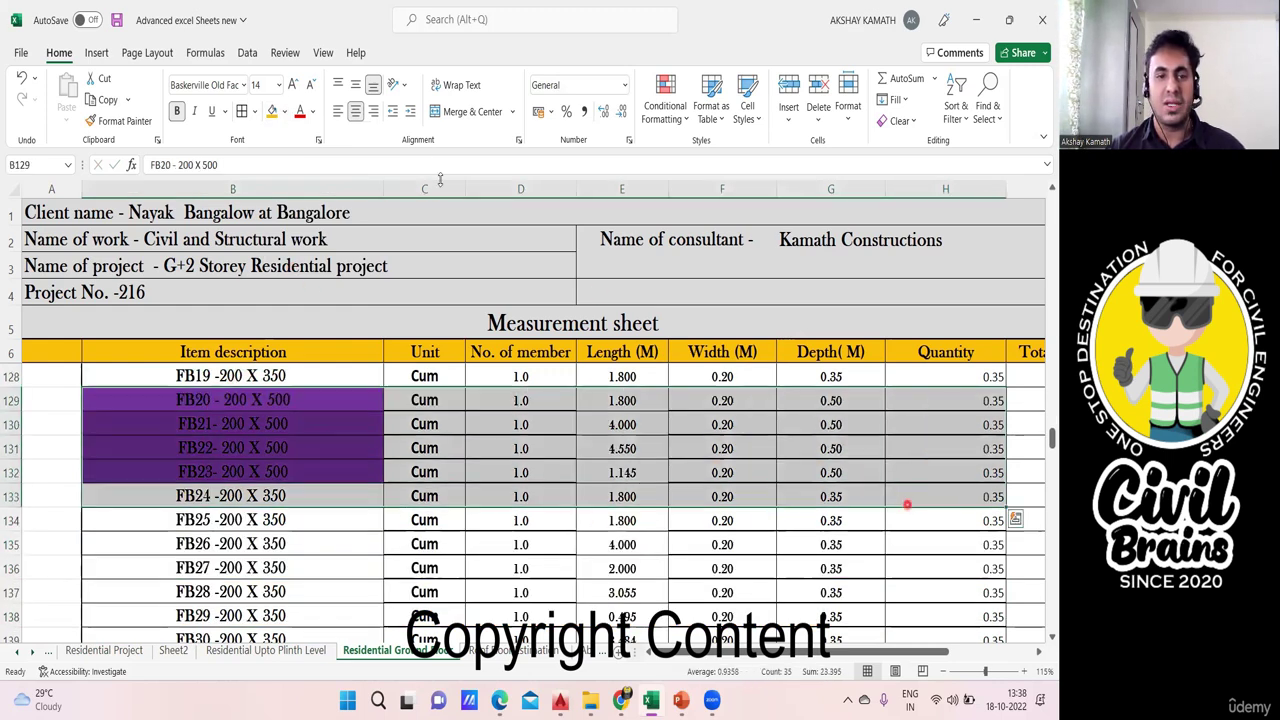
click(286, 112)
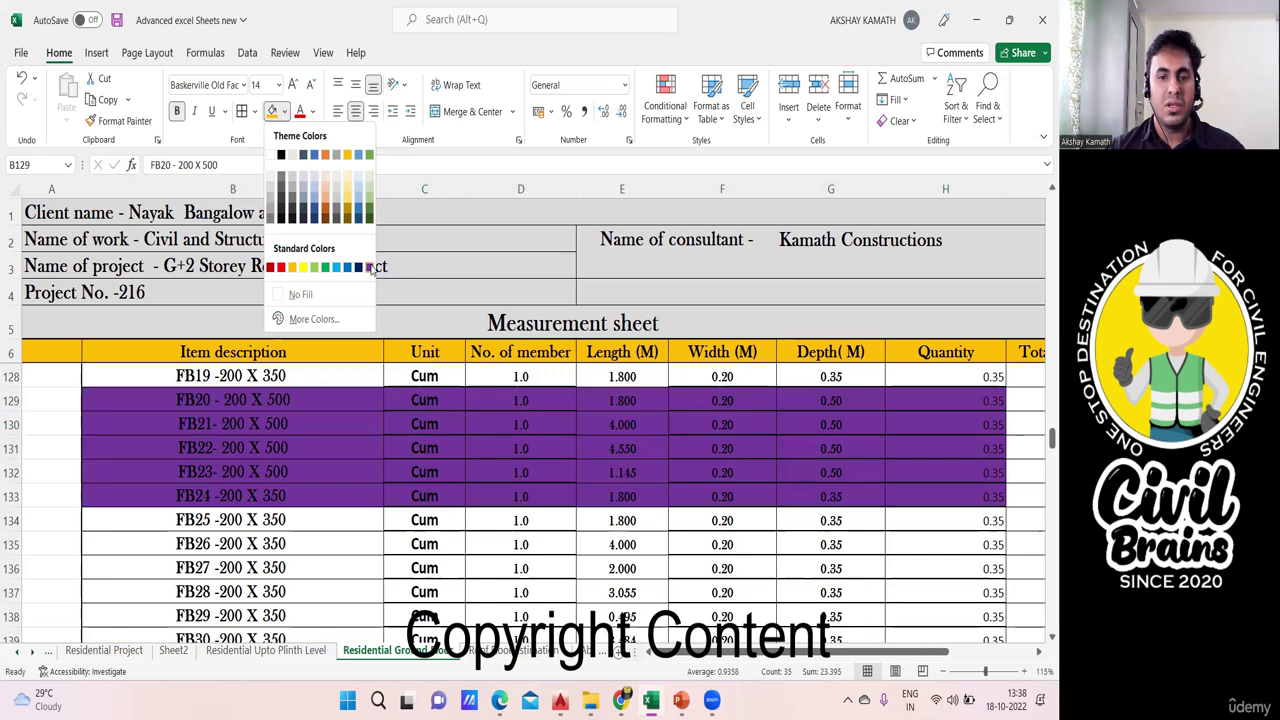
click(375, 268)
Enter 0.4 as FB12's quantity and copy FB11's 0.4 quantity down to FB17.
scroll(602, 520, up, 4)
scroll(700, 480, down, 1)
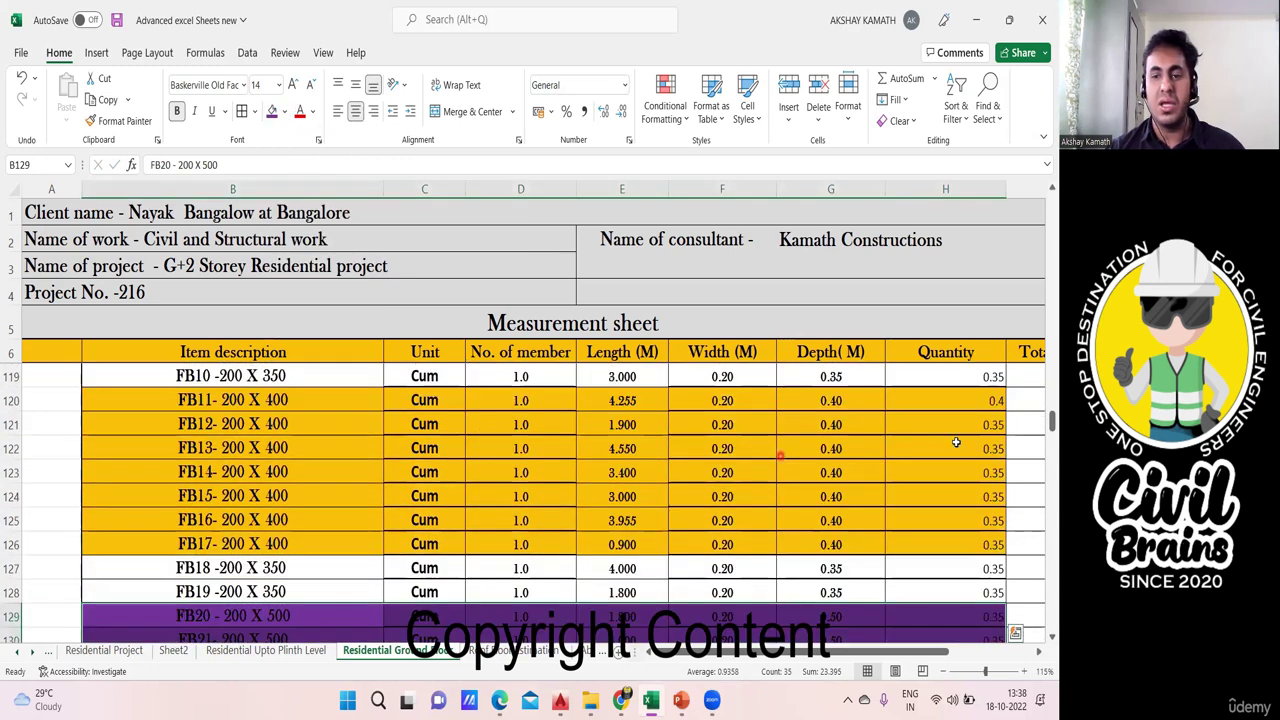
click(996, 424)
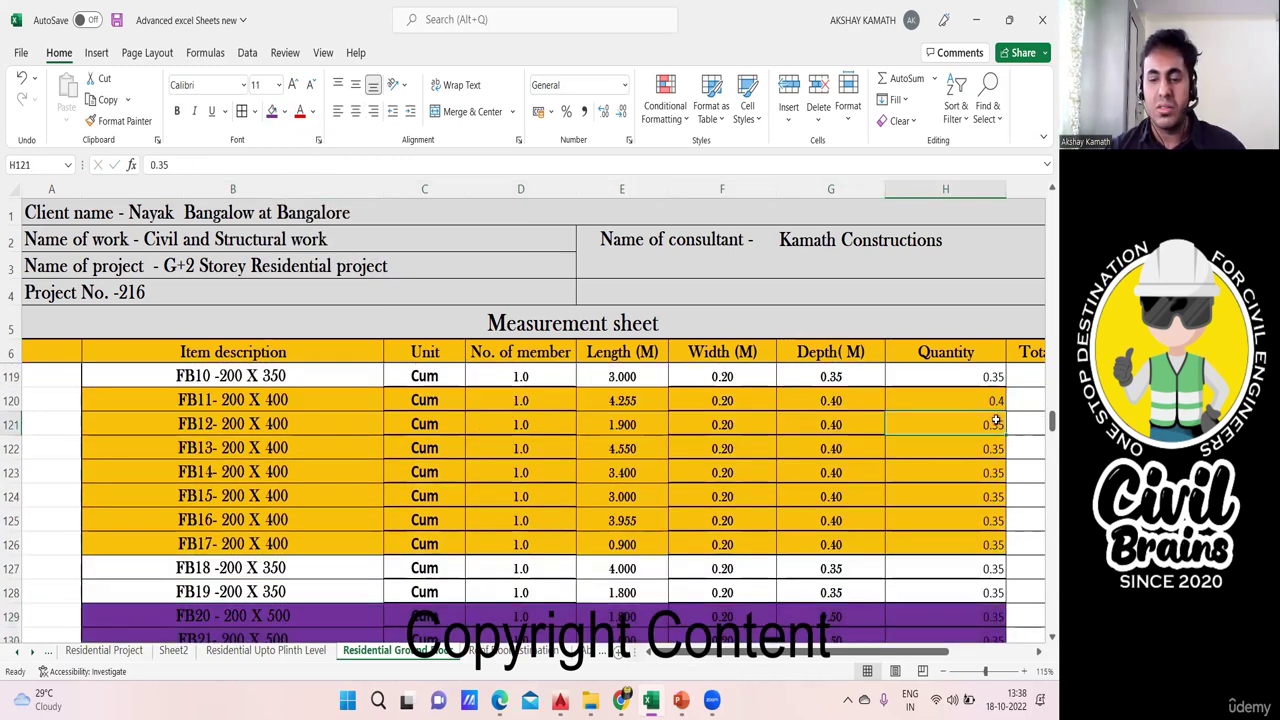
text(0.4)
key(Return)
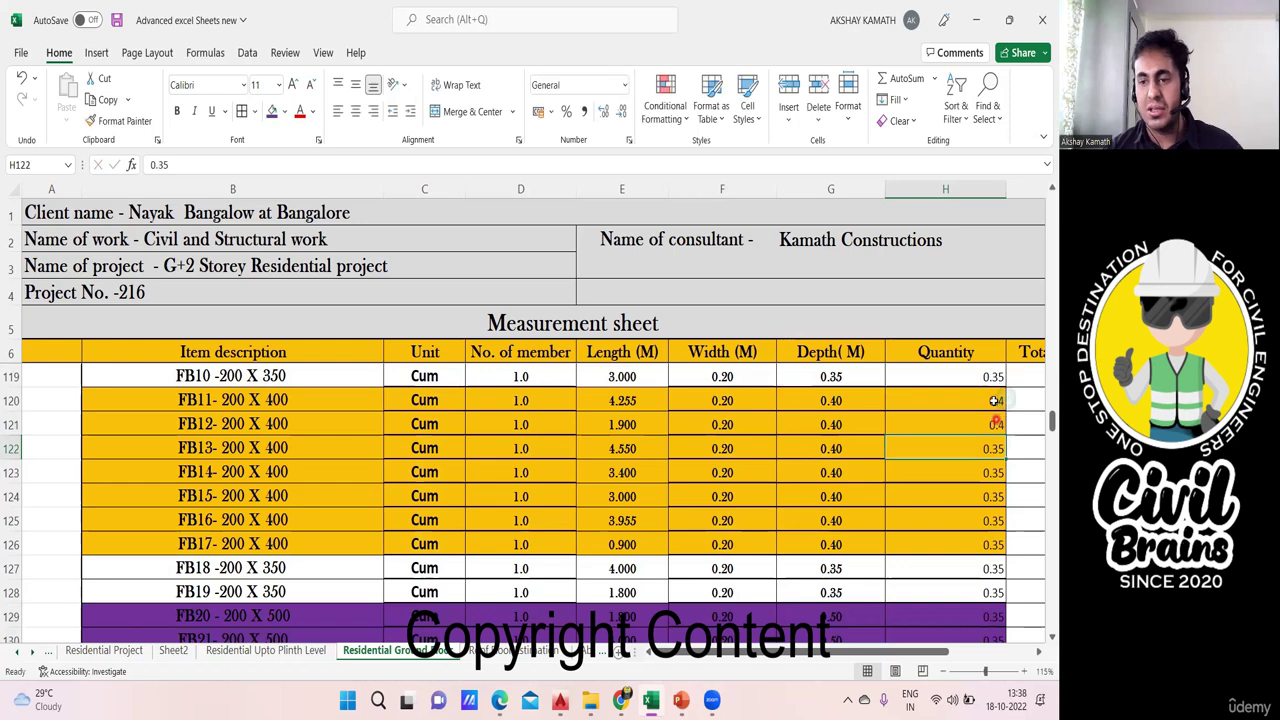
click(993, 401)
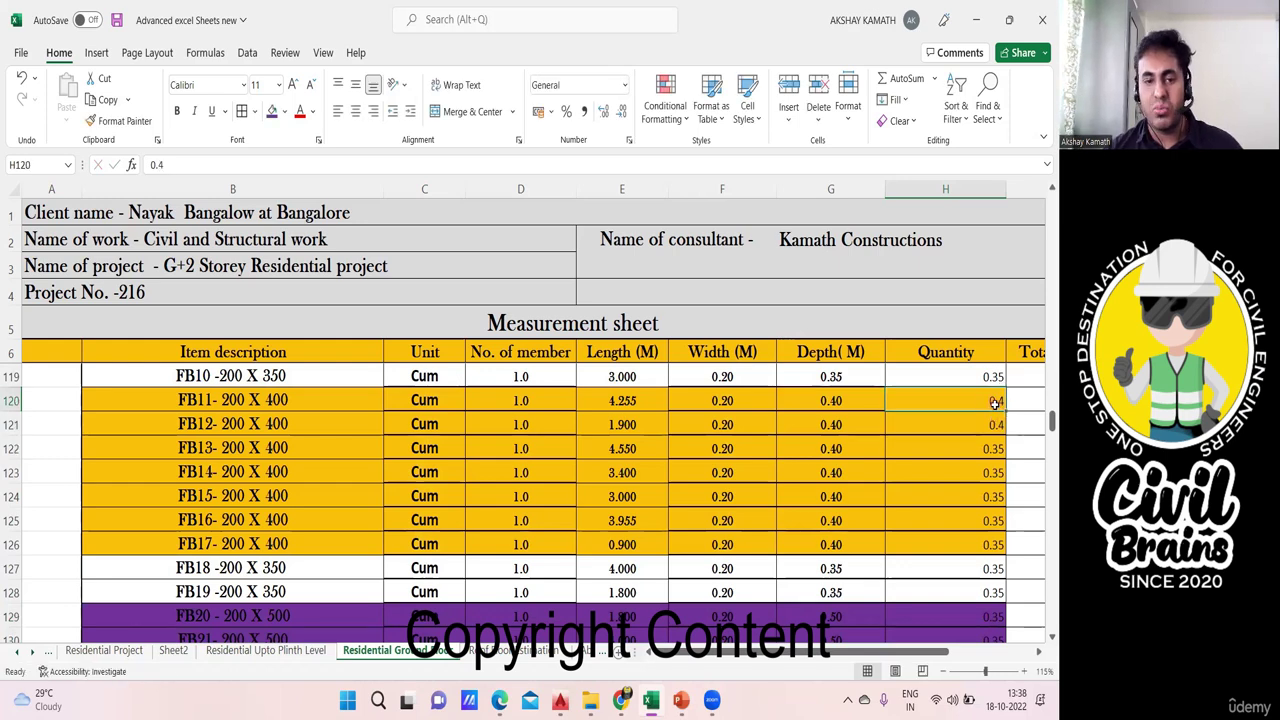
drag(1007, 409, 1013, 545)
Enter 0.5 as FB20's quantity and copy it down to FB24.
scroll(1001, 535, down, 2)
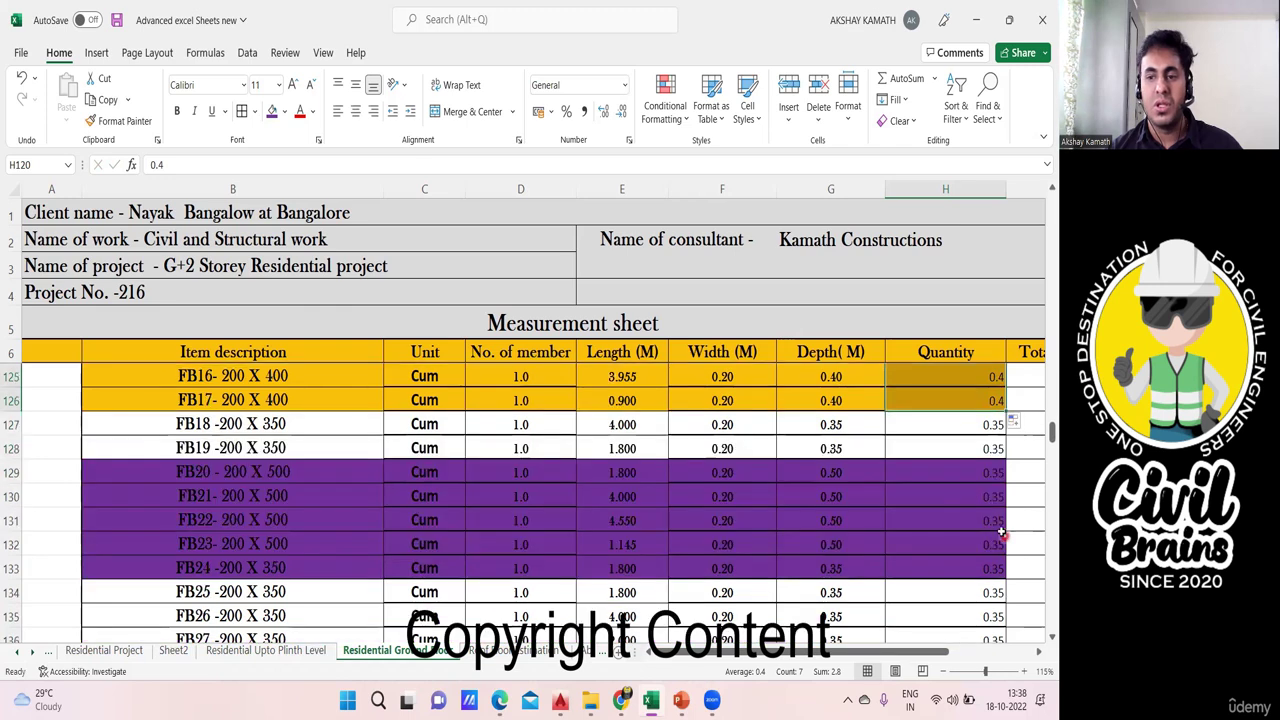
click(965, 471)
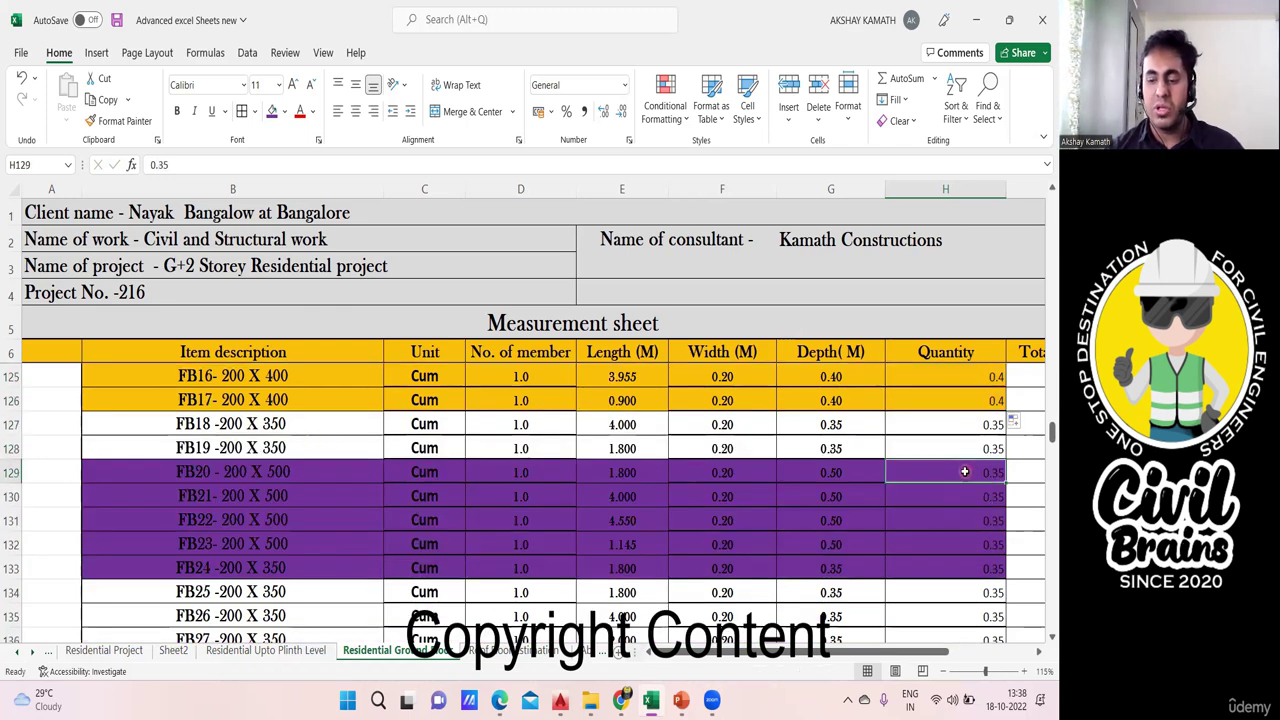
text(0.5)
click(863, 392)
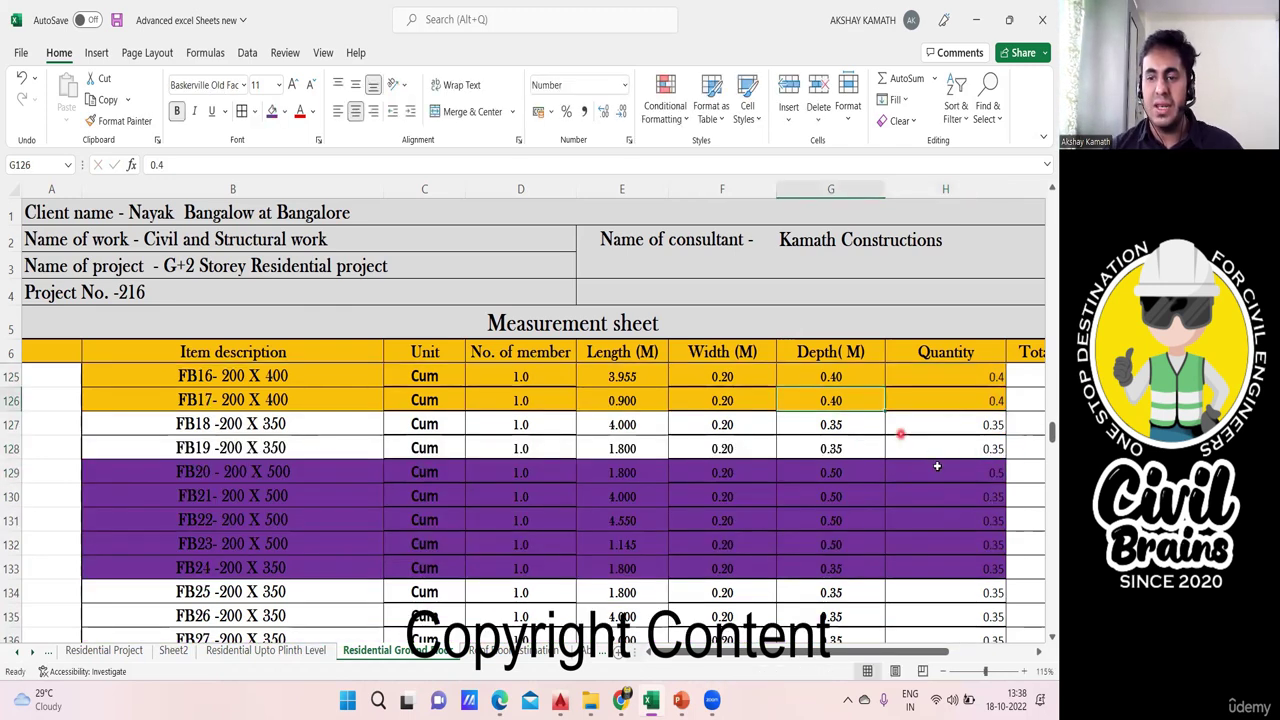
click(995, 474)
drag(1006, 484, 1008, 568)
Set the quantity of the 200 X 400 beam FB32 to 0.4.
scroll(668, 493, down, 4)
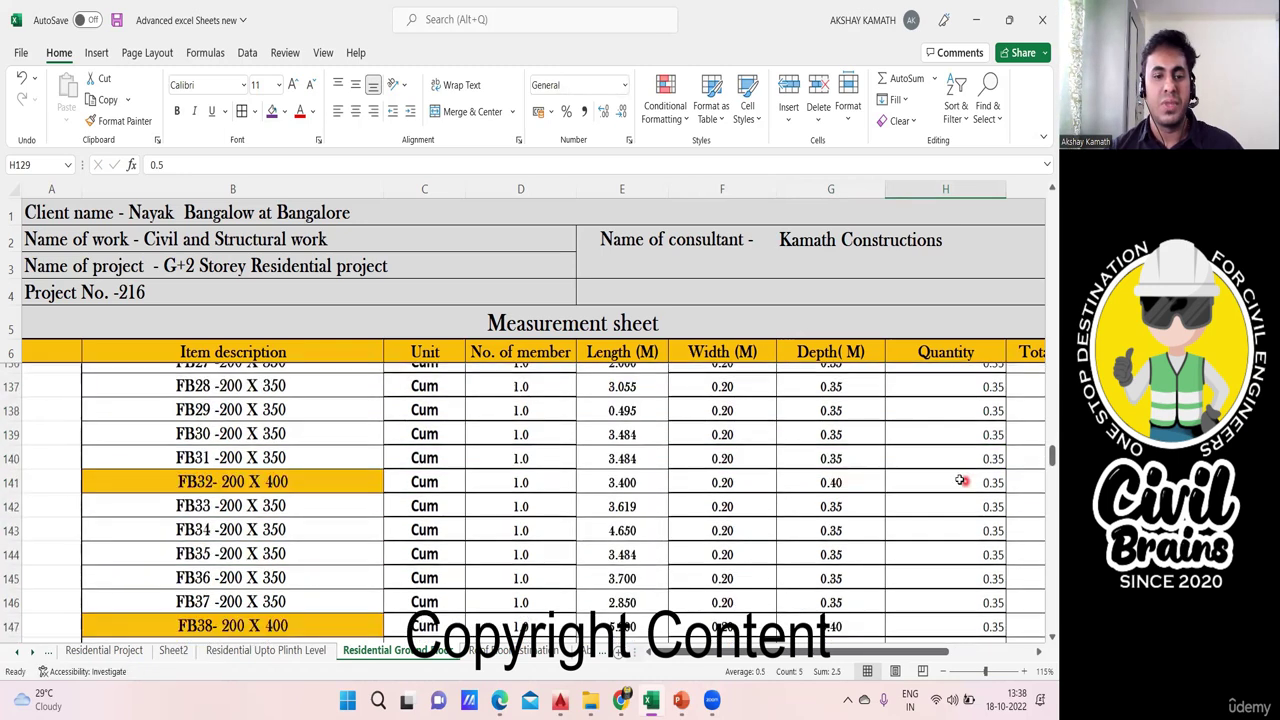
click(977, 473)
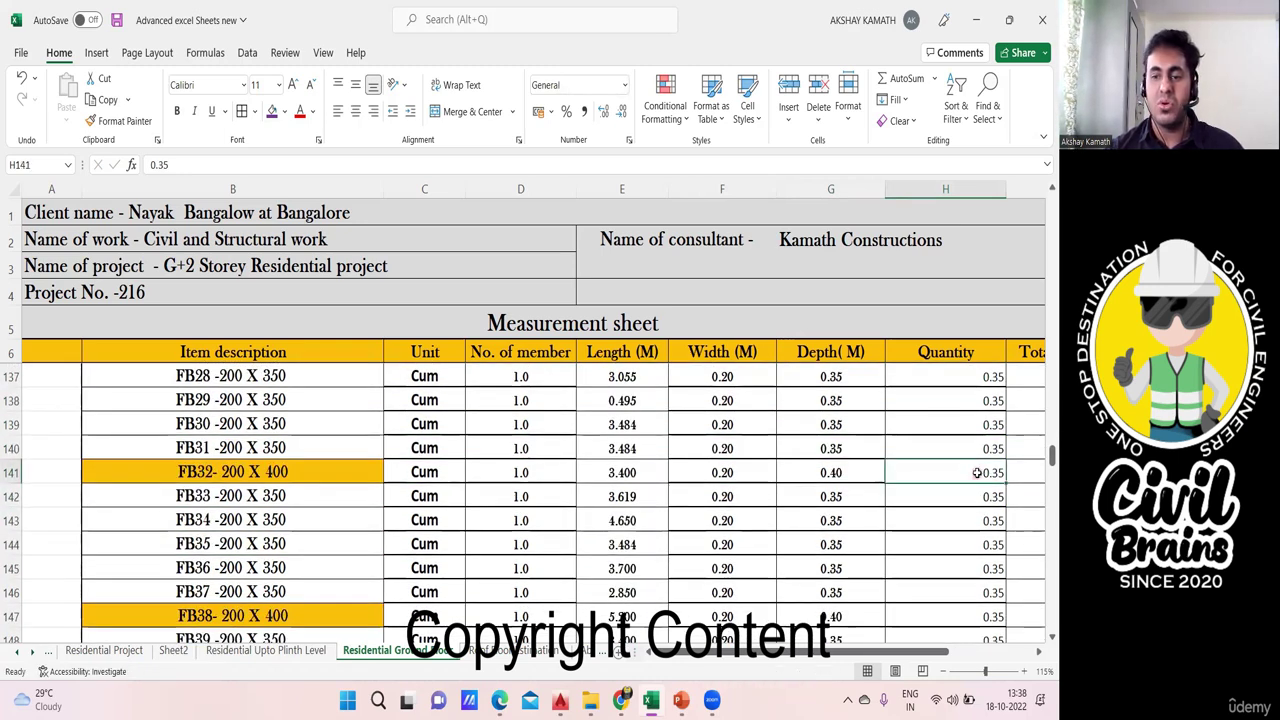
text(0.4)
key(Return)
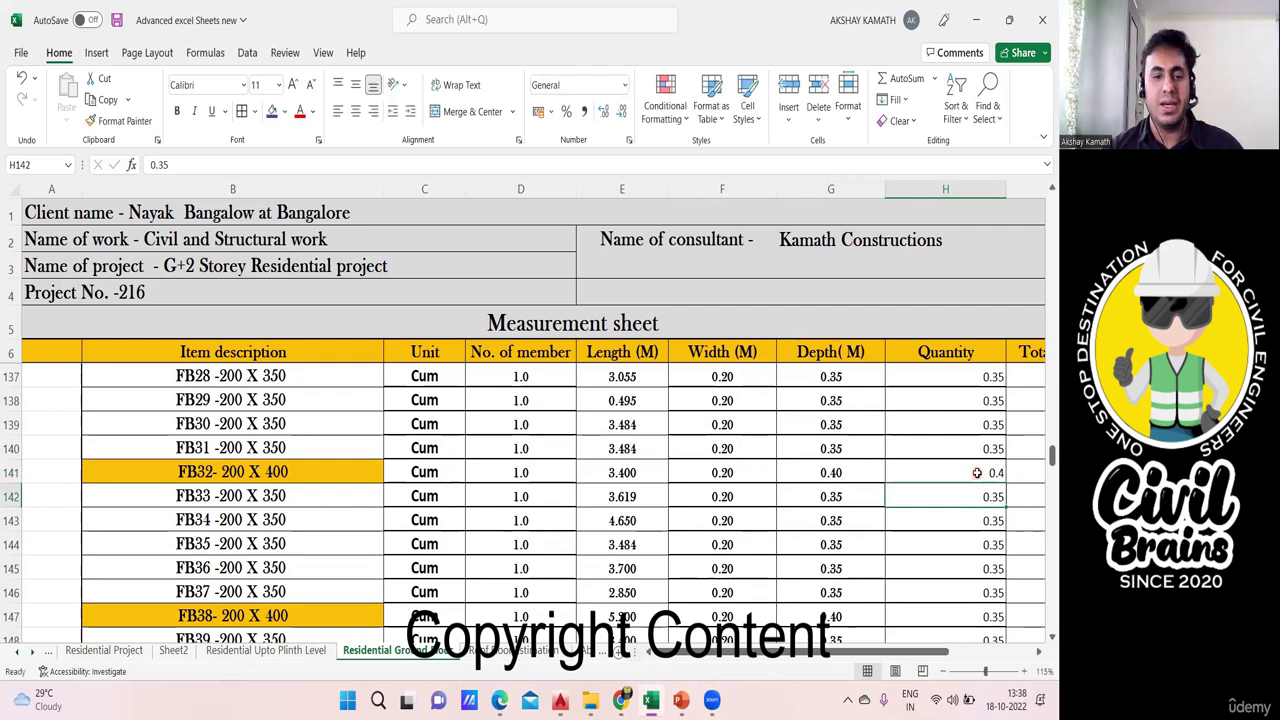
Apply the purple fill to the FB45 to FB47 rows from item description through quantity.
scroll(905, 414, down, 1)
scroll(905, 414, down, 4)
drag(220, 424, 611, 444)
drag(786, 450, 960, 463)
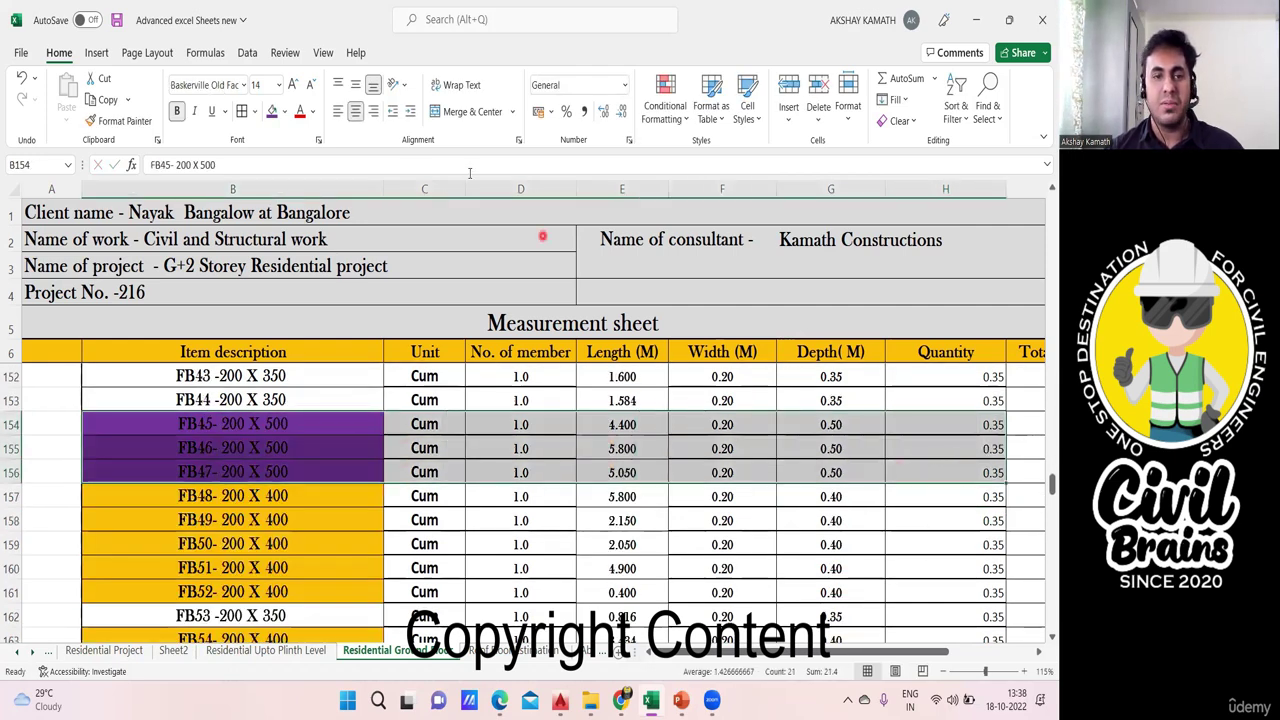
click(273, 112)
Apply the standard orange fill to the FB48 to FB52 rows from item description through quantity.
scroll(363, 371, down, 2)
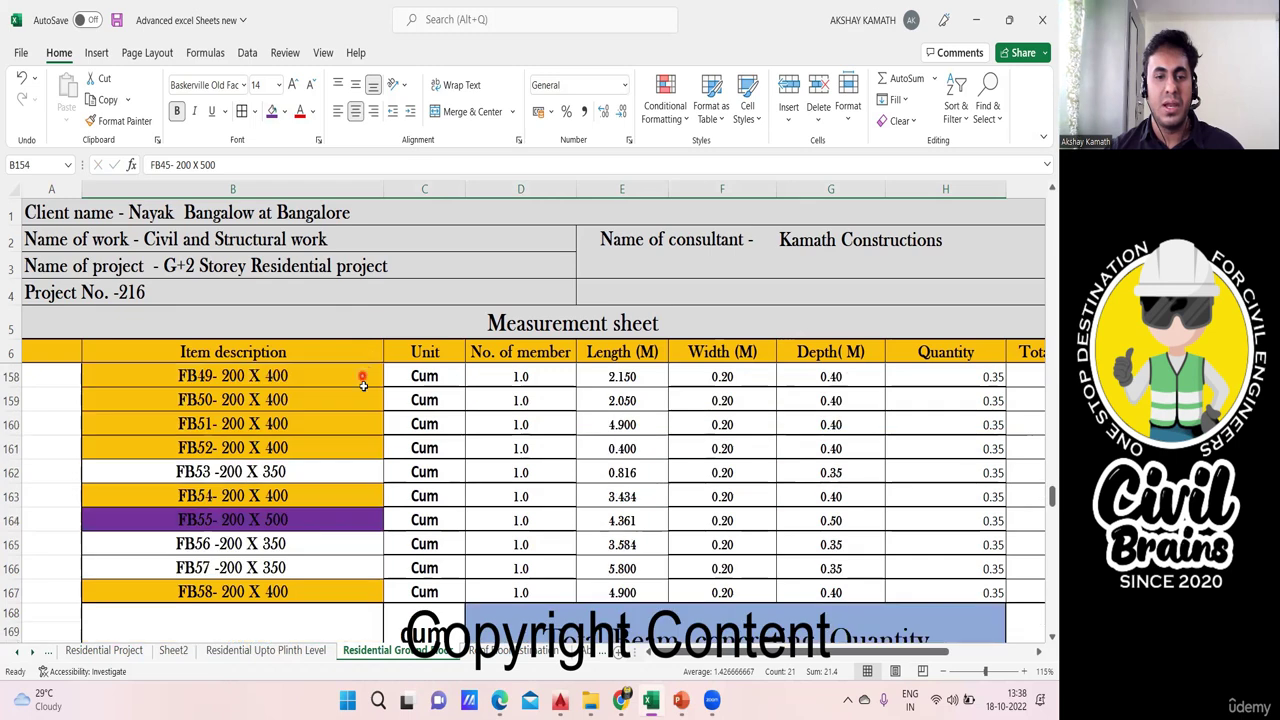
scroll(358, 450, up, 2)
drag(354, 505, 945, 592)
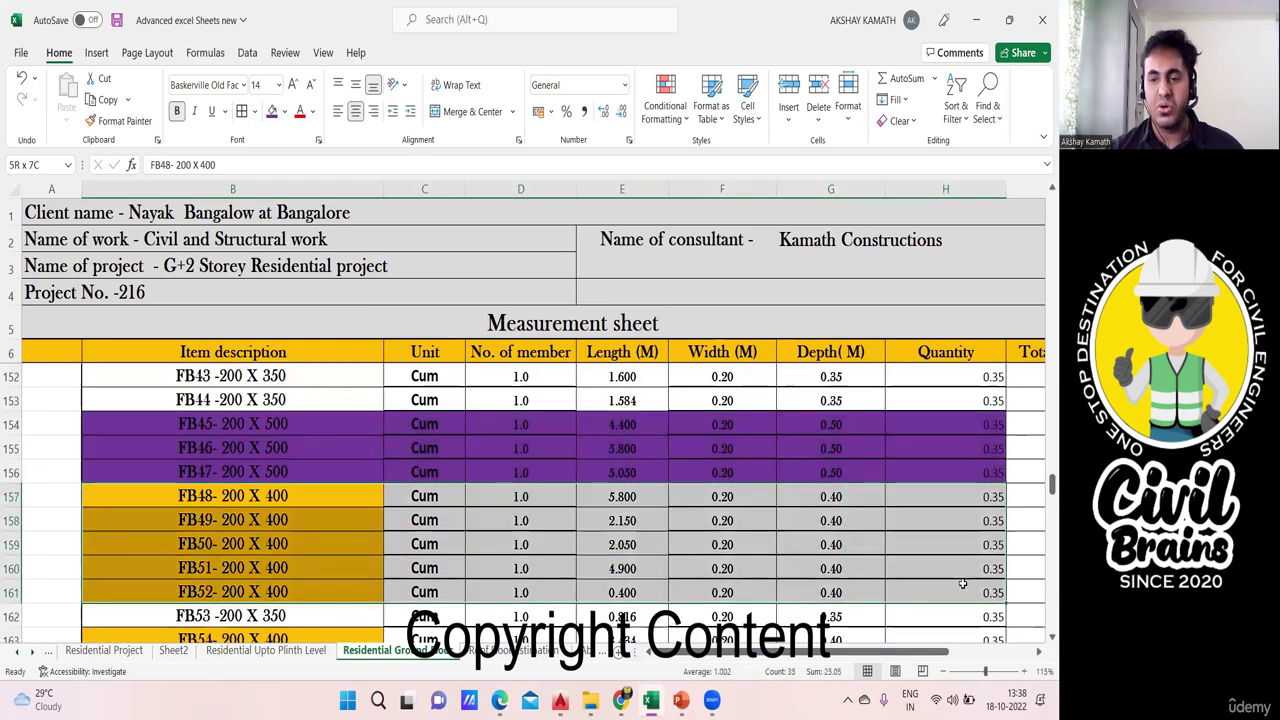
click(285, 112)
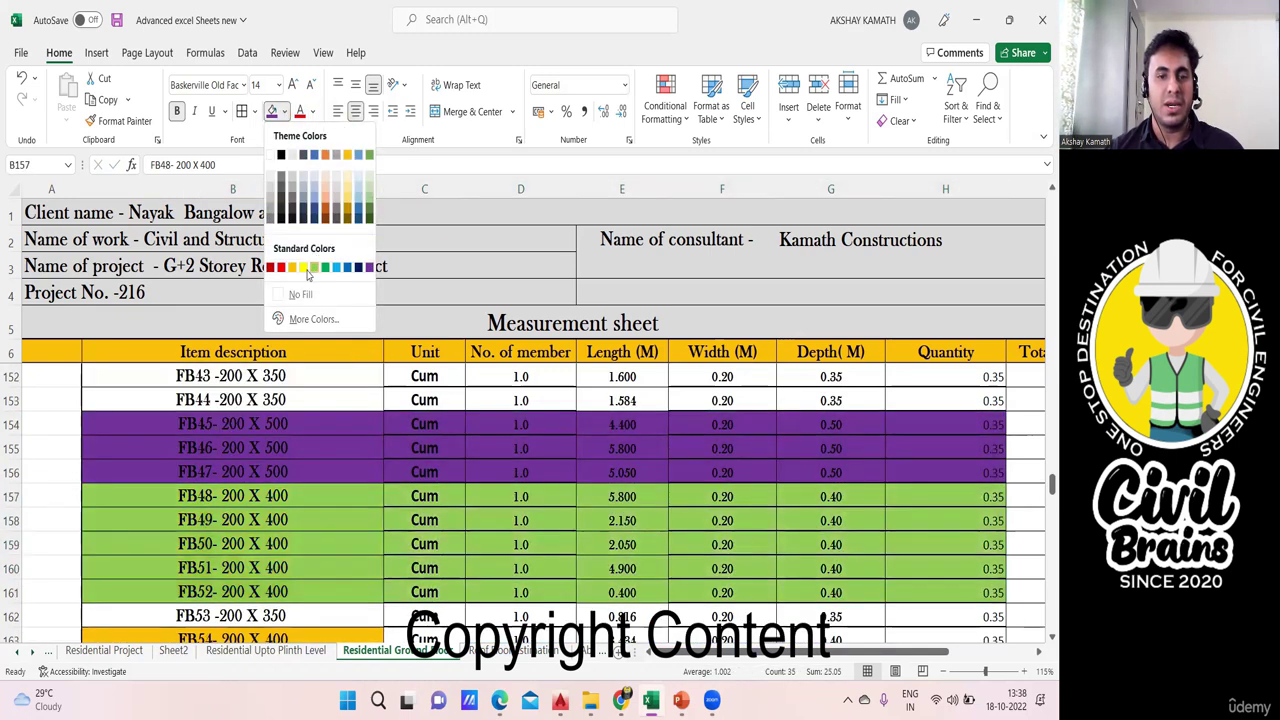
click(978, 521)
Enter 0.5 as FB45's quantity and copy it down to FB47.
click(995, 427)
text(0.5)
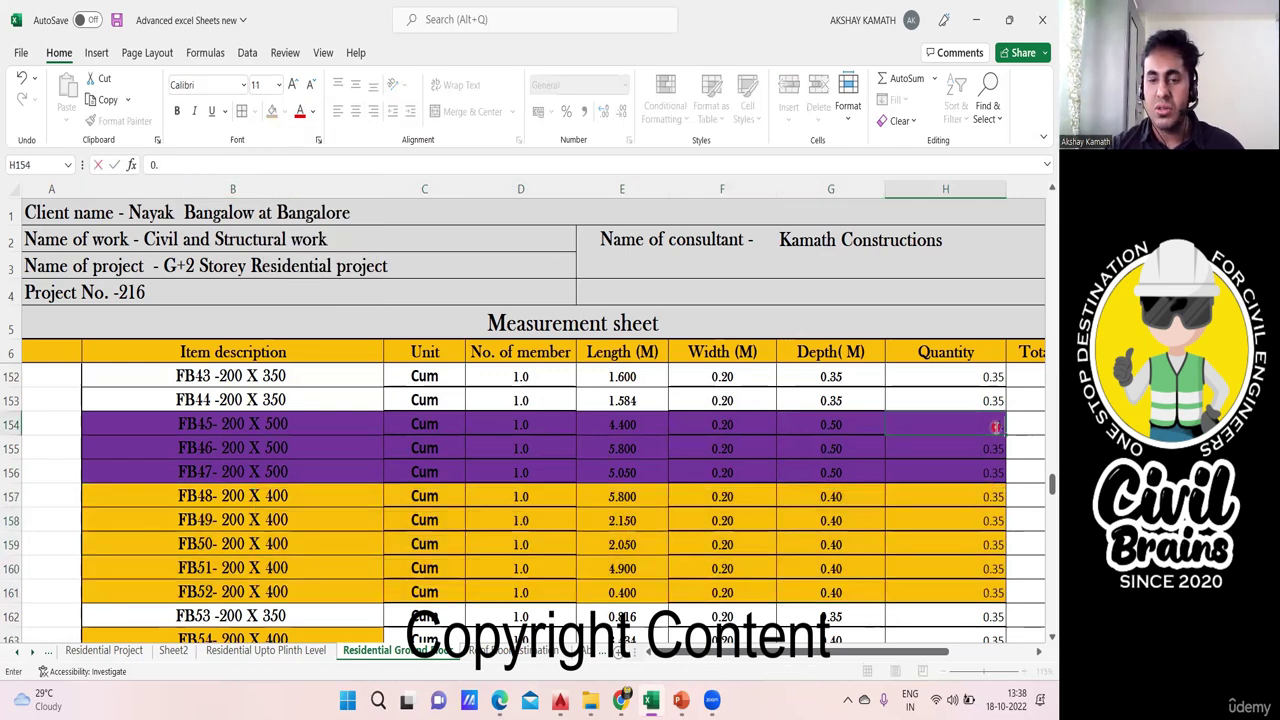
click(994, 499)
click(990, 431)
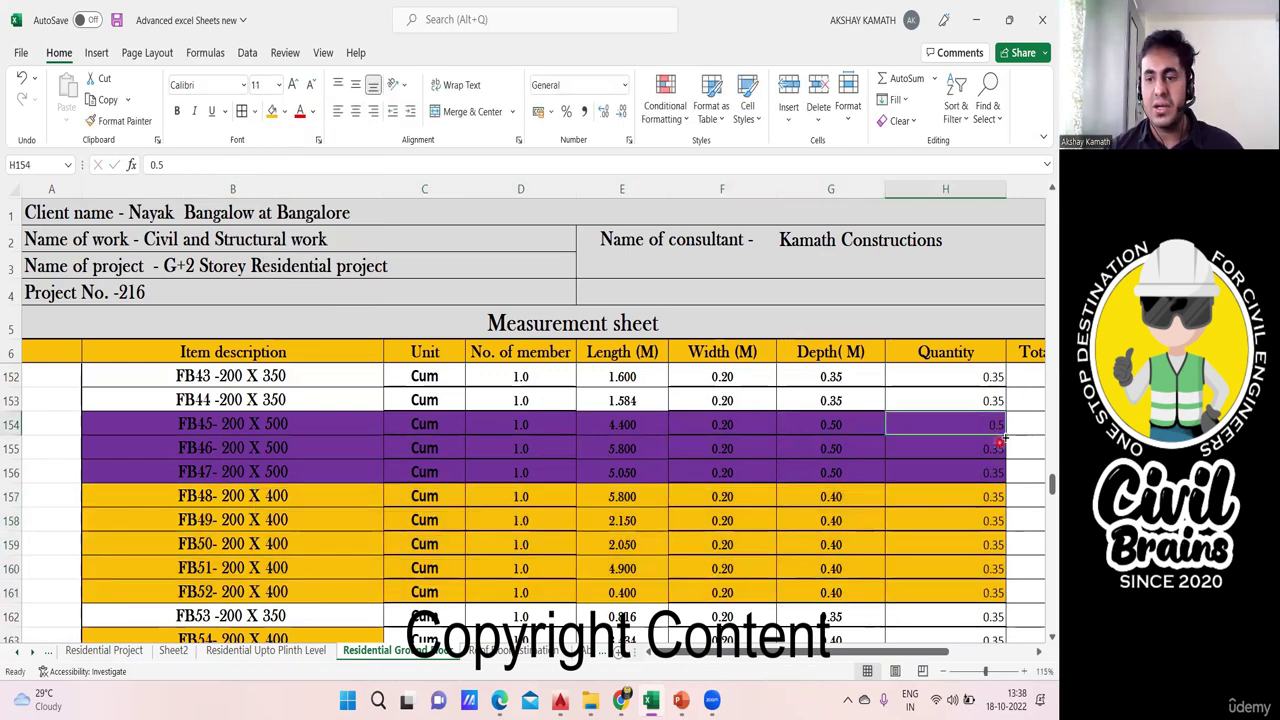
drag(1001, 471, 1001, 478)
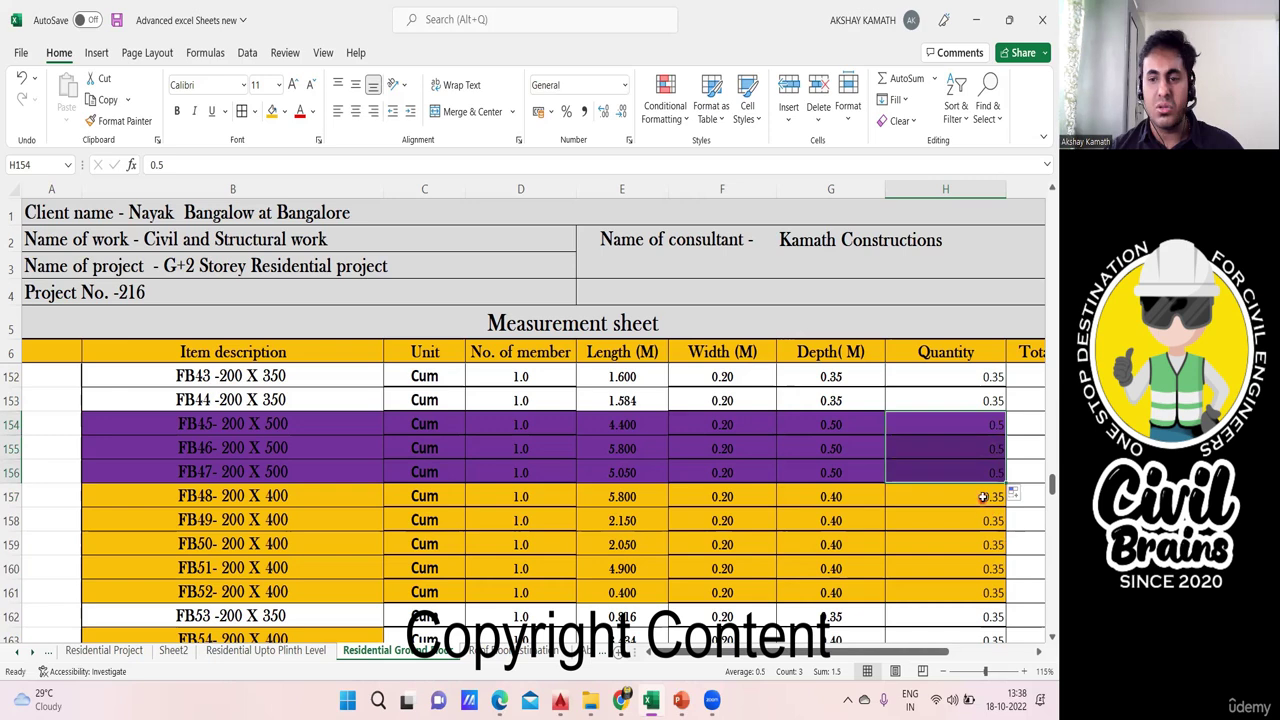
Enter 0.4 as FB48's quantity and copy it down to FB52.
click(983, 497)
text(0.4)
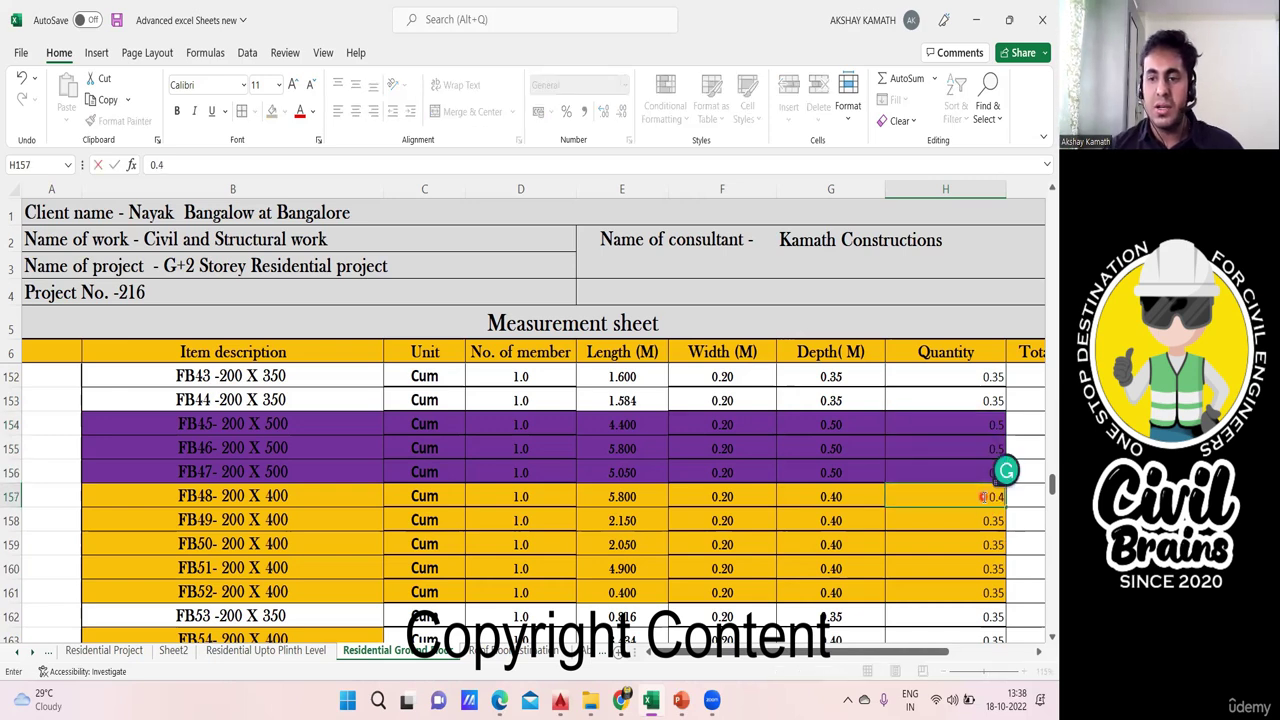
click(1001, 571)
click(988, 500)
drag(1004, 507, 1008, 602)
Undo the typed first-floor beam quantities and the row fills beyond the item descriptions, back to an empty Quantity column.
scroll(1000, 590, down, 3)
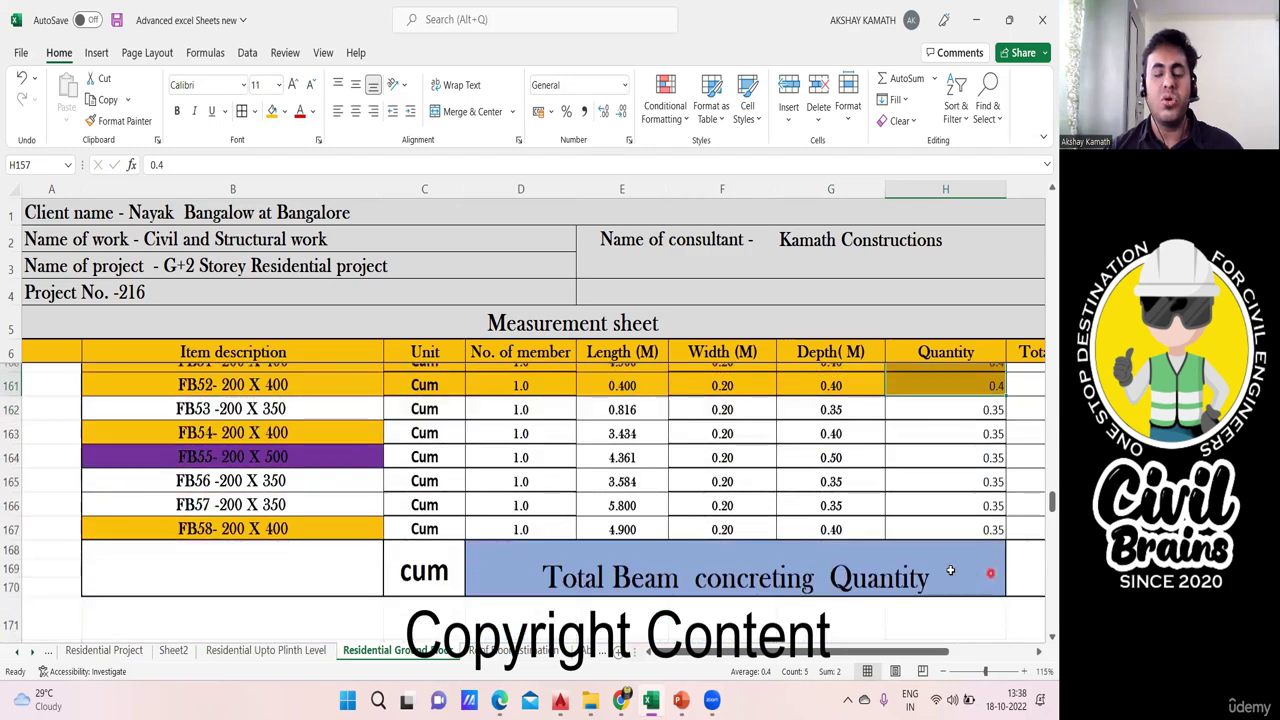
scroll(896, 558, up, 3)
scroll(896, 558, up, 10)
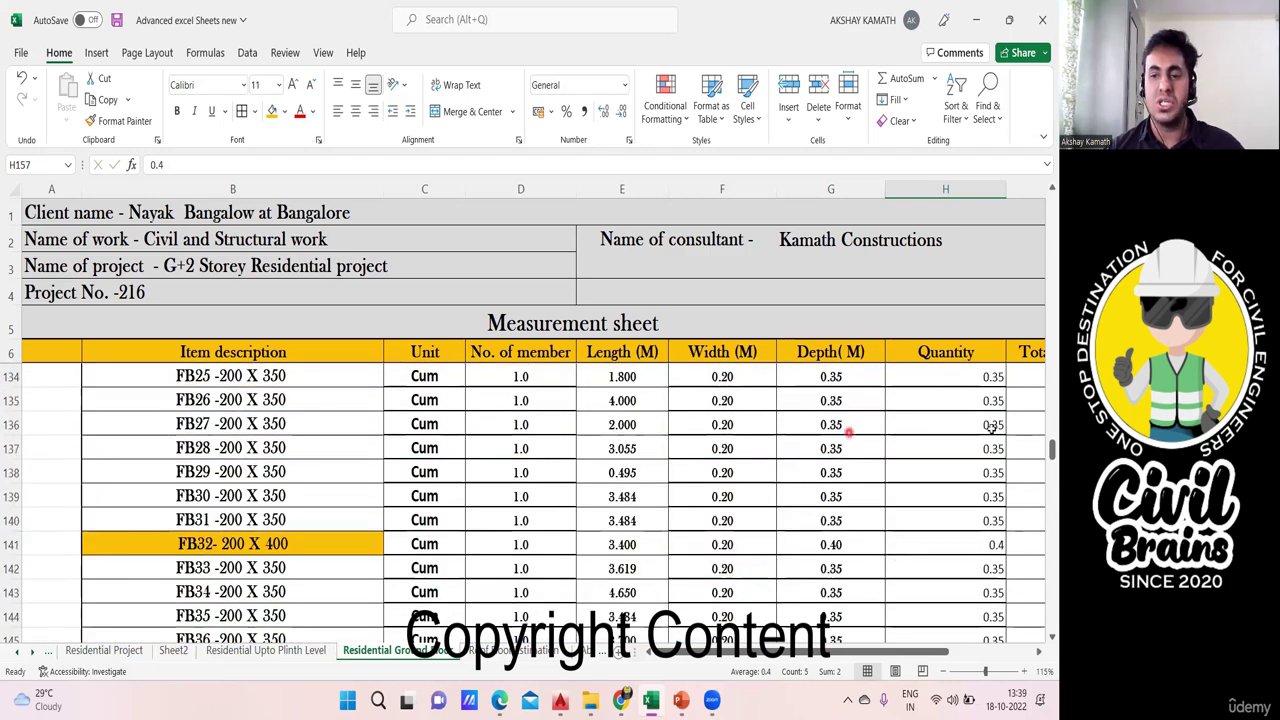
key(ctrl+z)
key(ctrl+z)
key(ctrl+z)
key(ctrl+z)
key(ctrl+z)
key(ctrl+z)
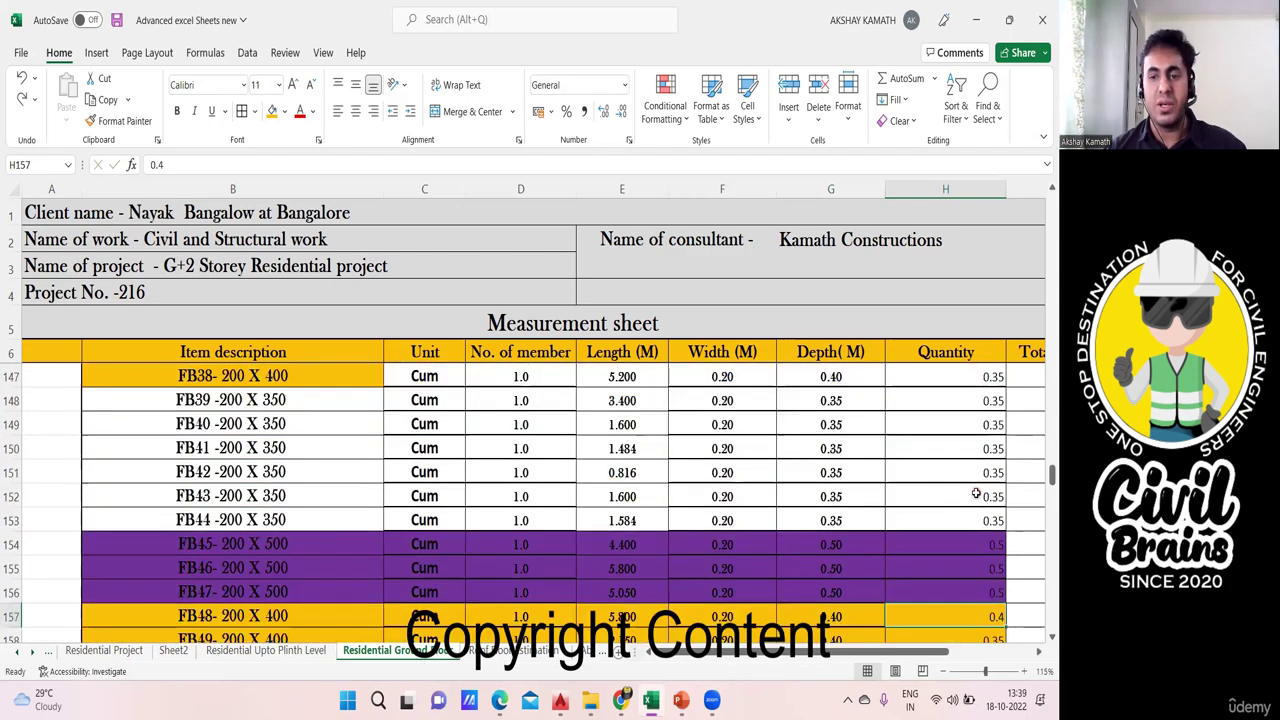
key(ctrl+z)
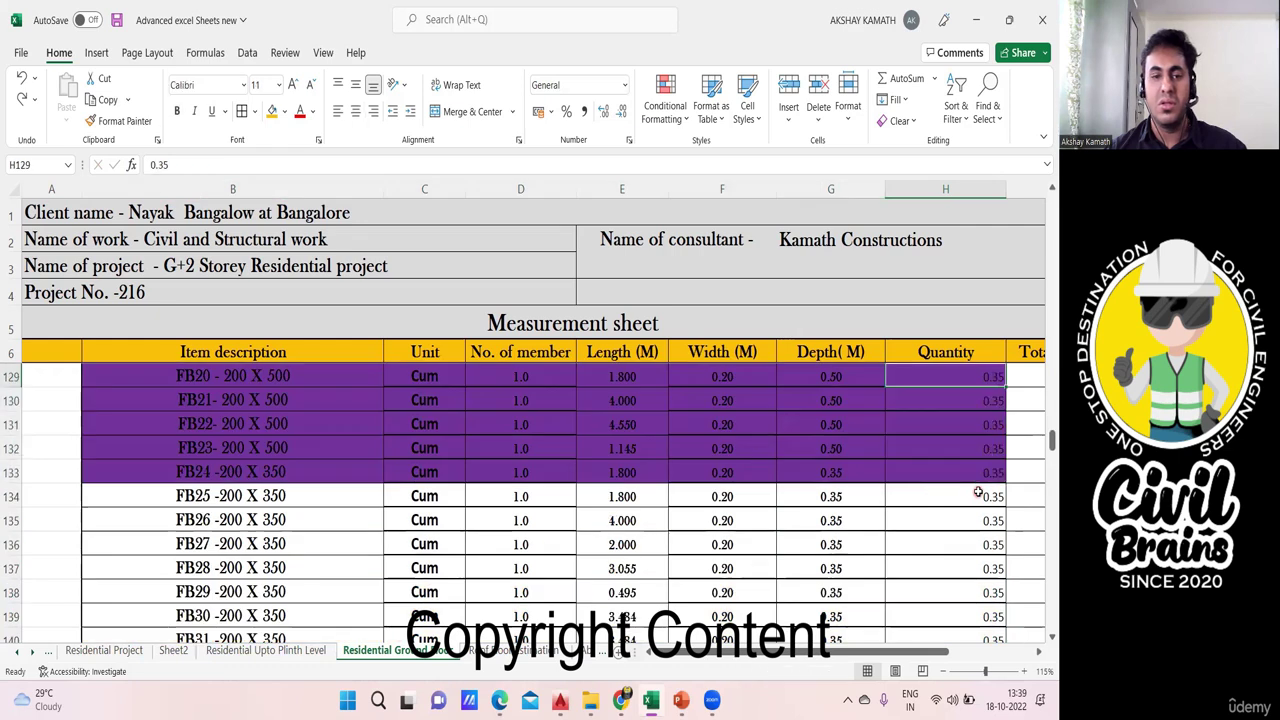
key(ctrl+z)
key(ctrl+z)
key(ctrl+z)
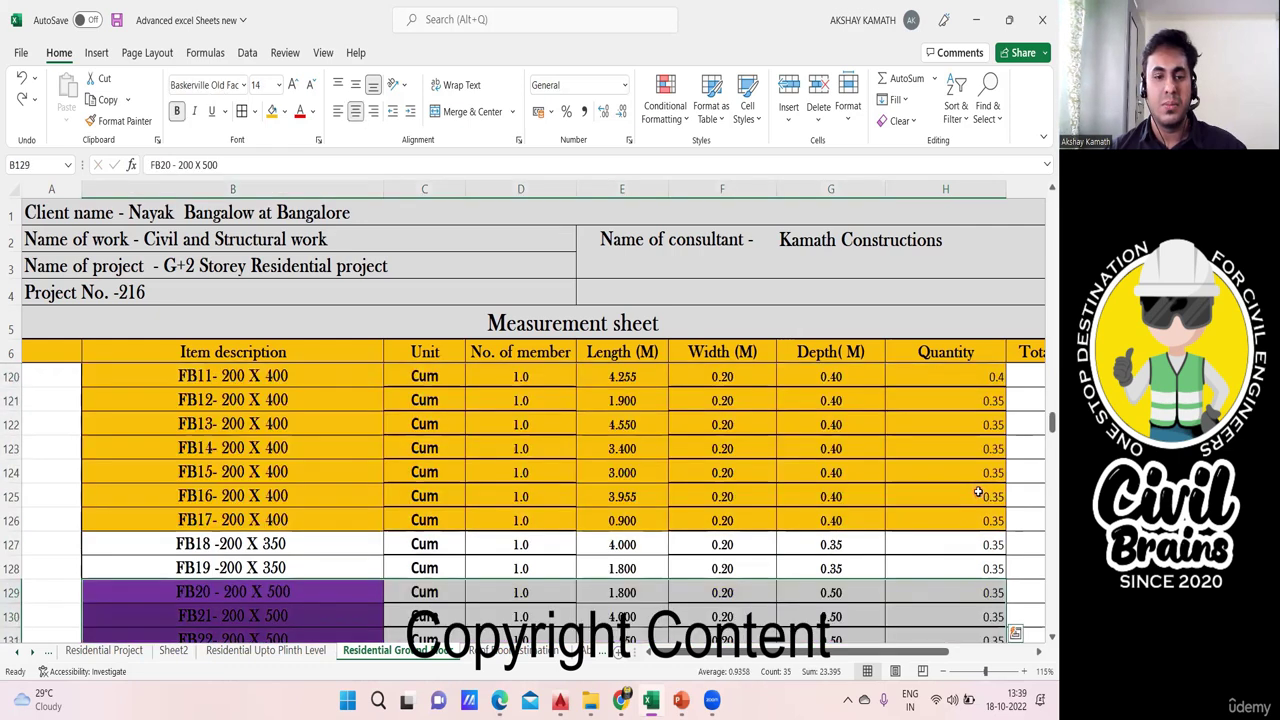
key(ctrl+z)
key(ctrl+z)
key(ctrl+z)
key(ctrl+z)
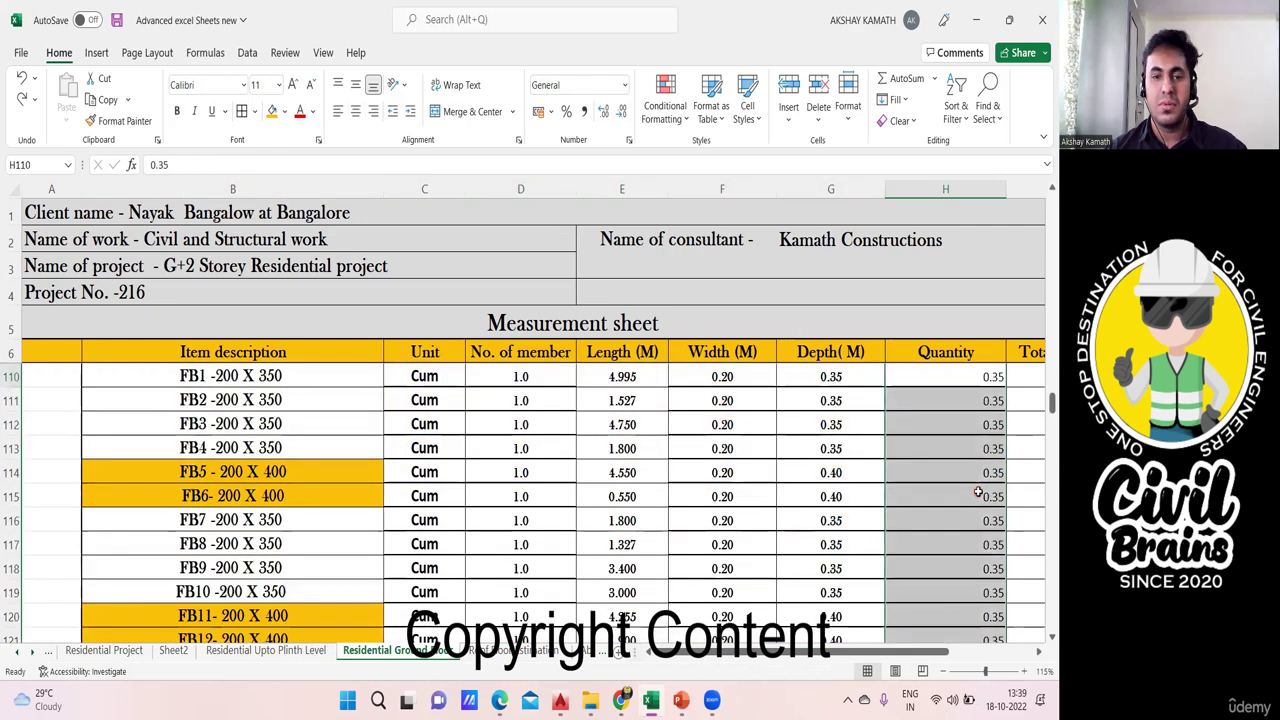
scroll(985, 505, up, 2)
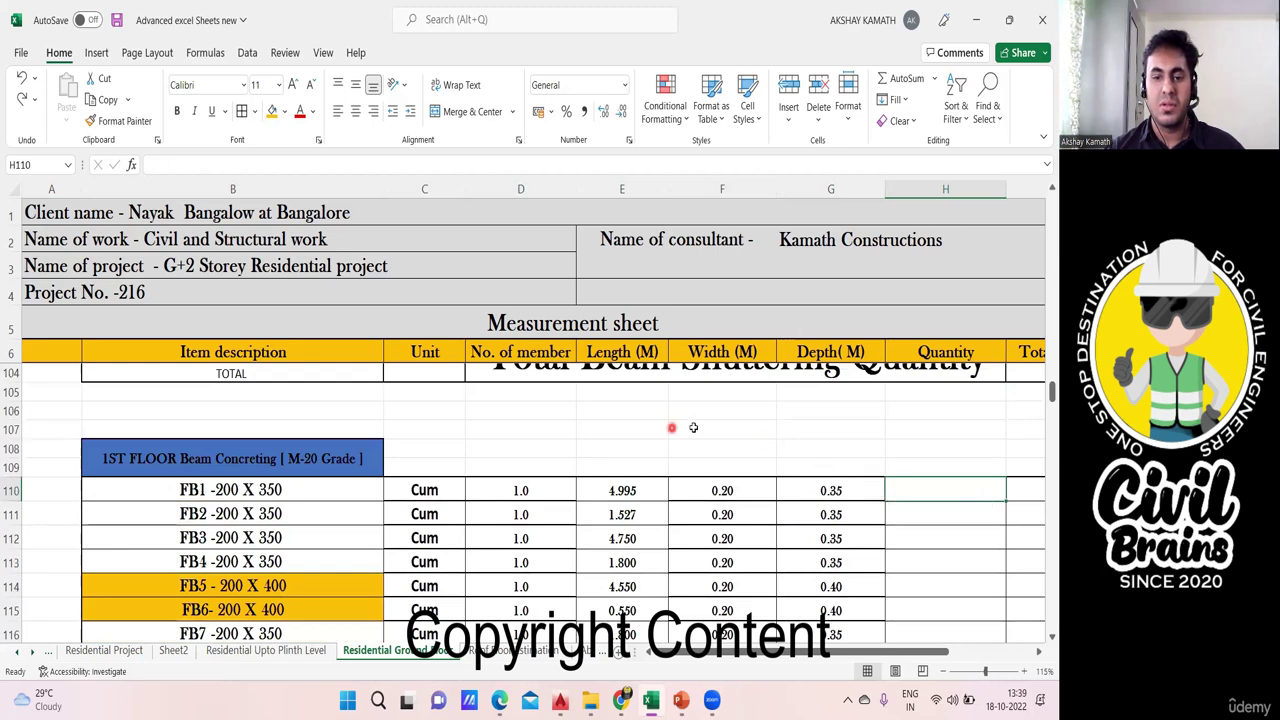
Enter the formula =E110*F110*G110 as FB1's quantity and display it with three decimal places.
scroll(861, 487, down, 11)
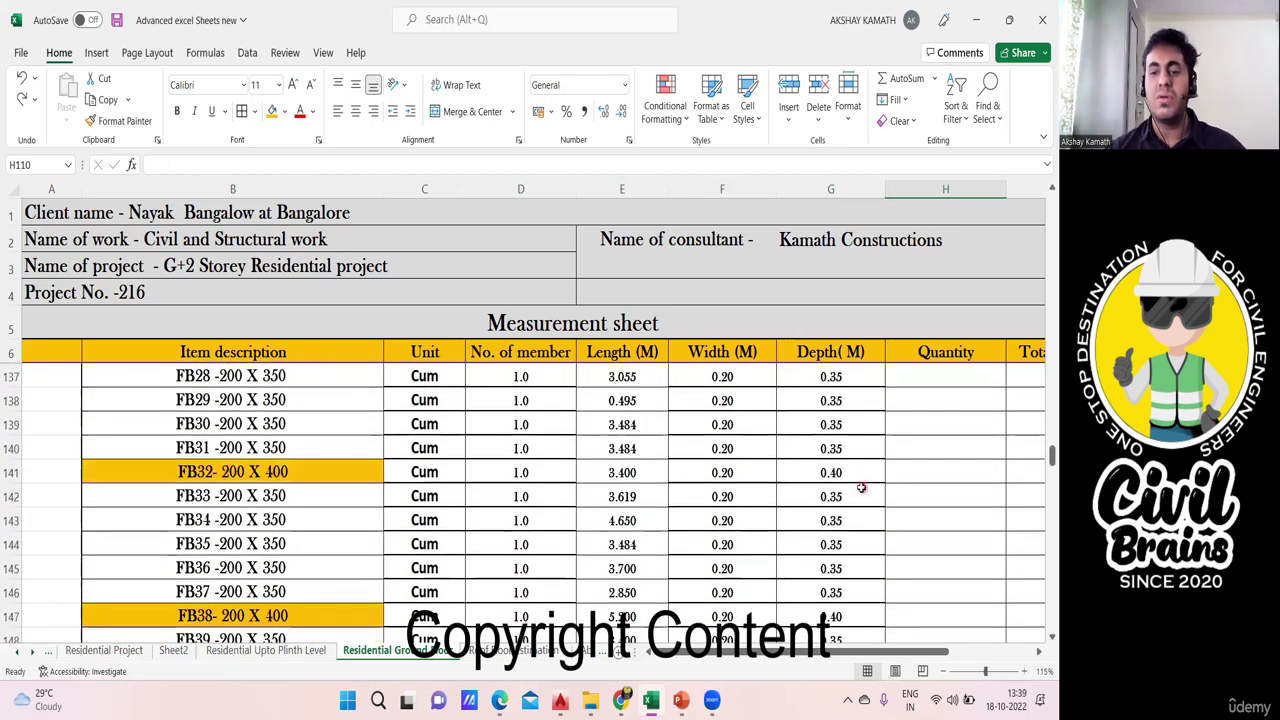
scroll(830, 470, up, 4)
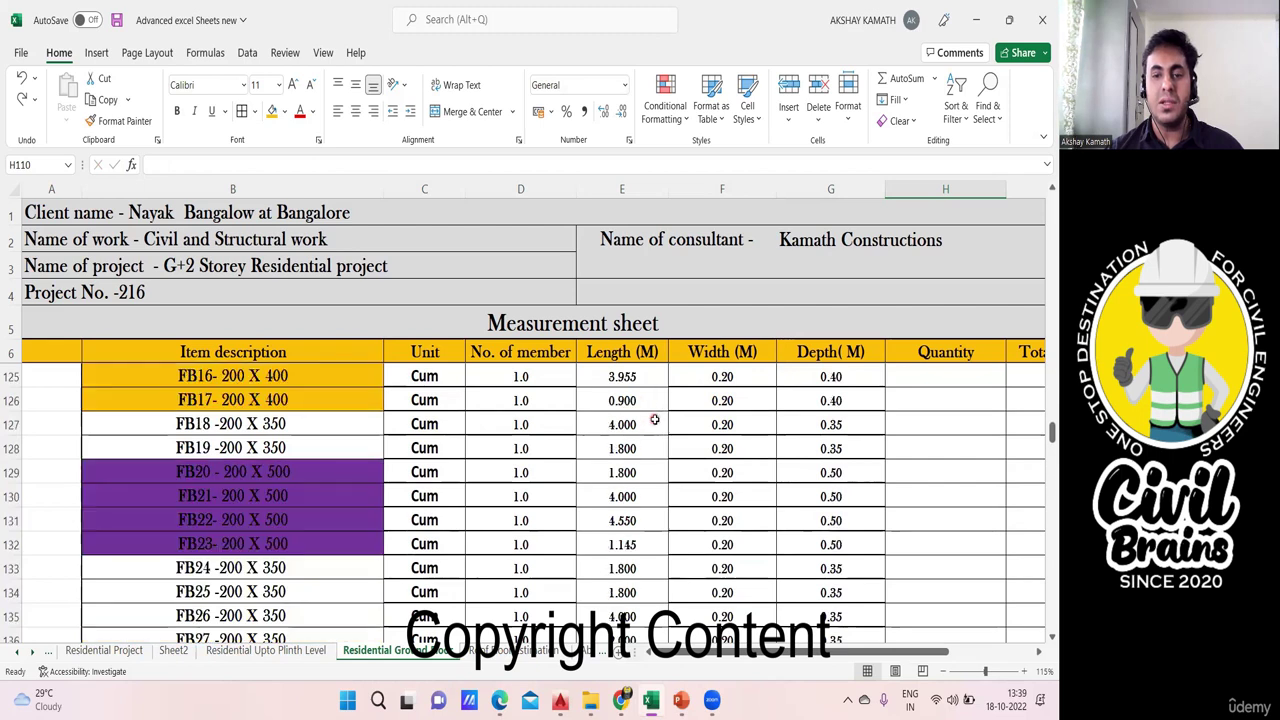
scroll(654, 420, up, 6)
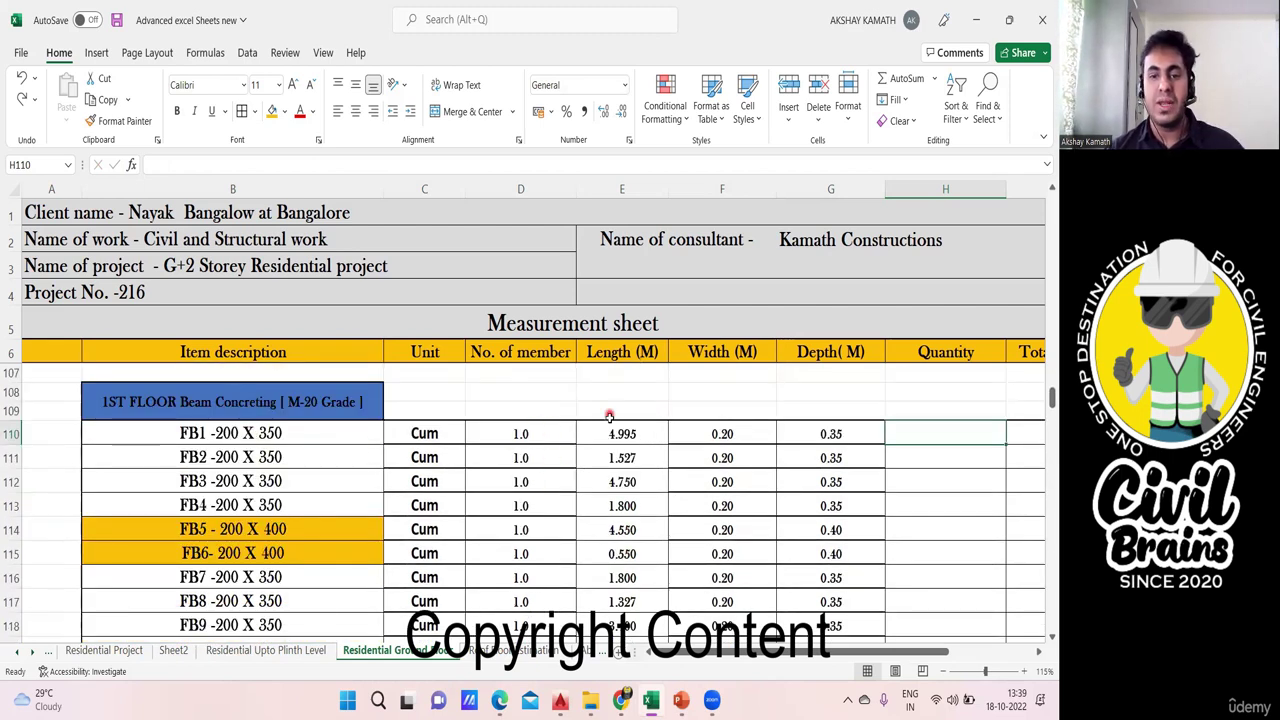
double_click(953, 433)
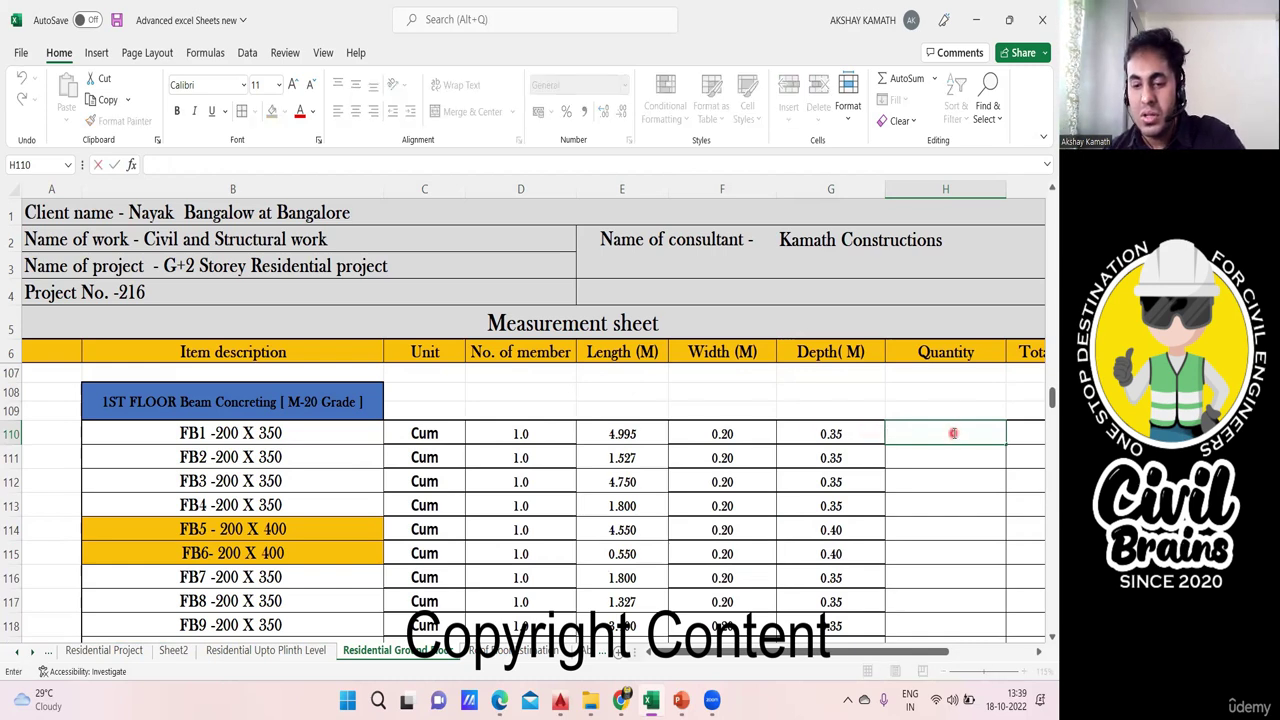
click(617, 433)
text(*)
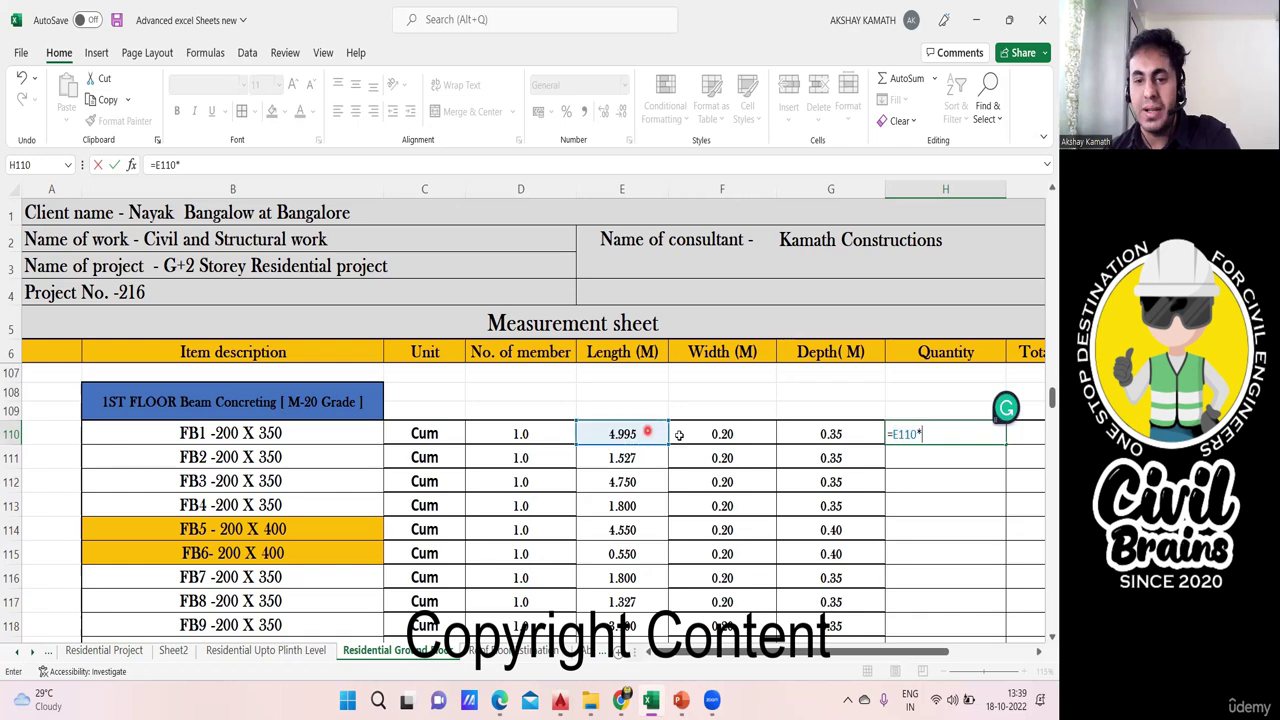
click(732, 432)
text(*)
click(848, 435)
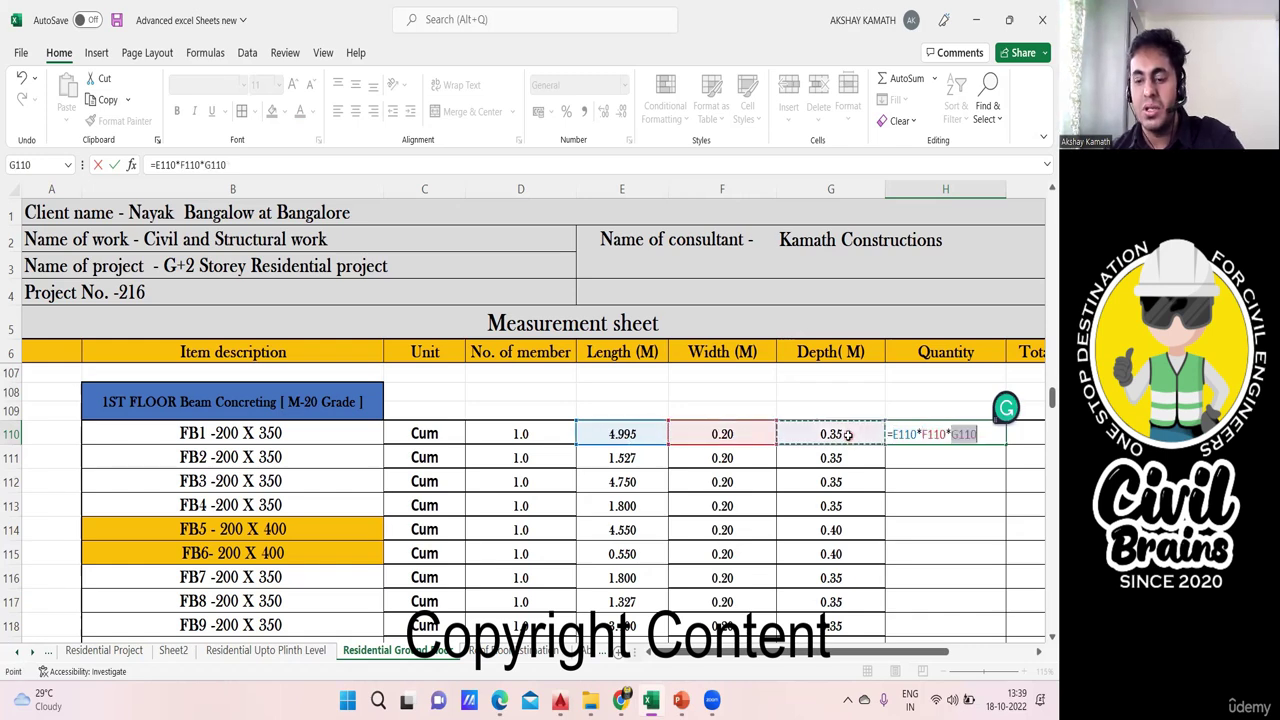
key(ctrl+Return)
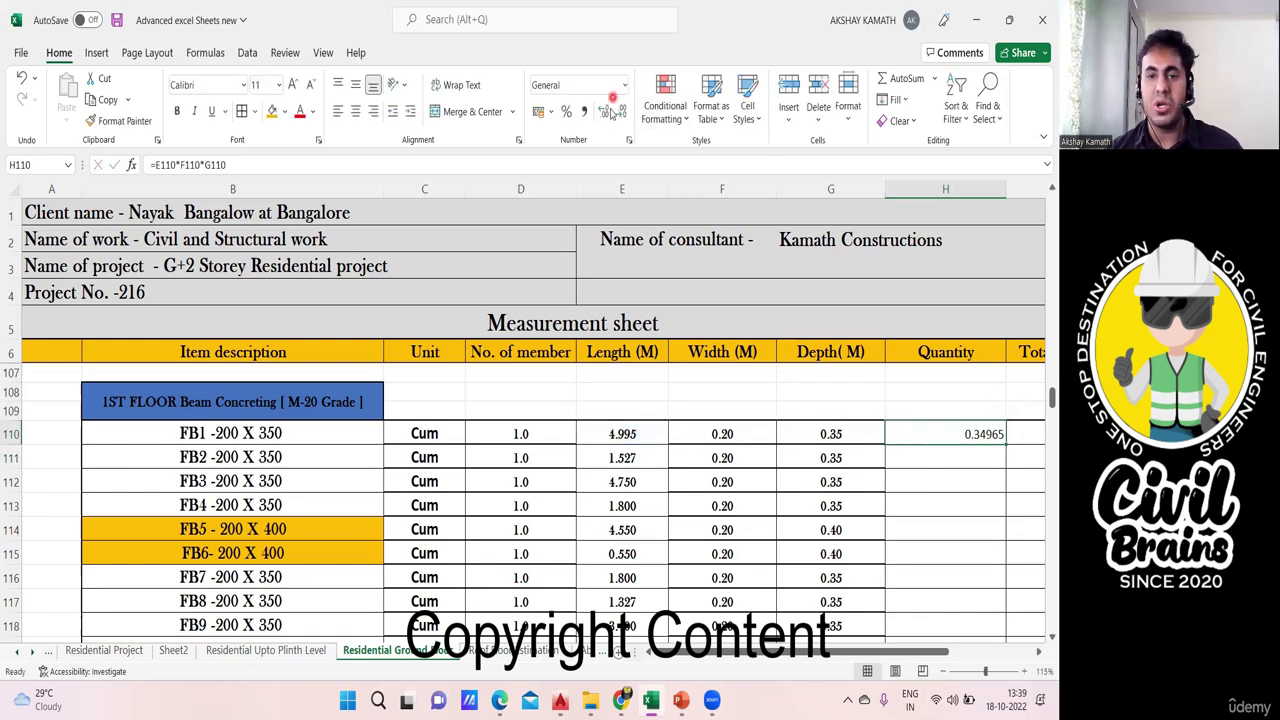
click(620, 114)
click(620, 114)
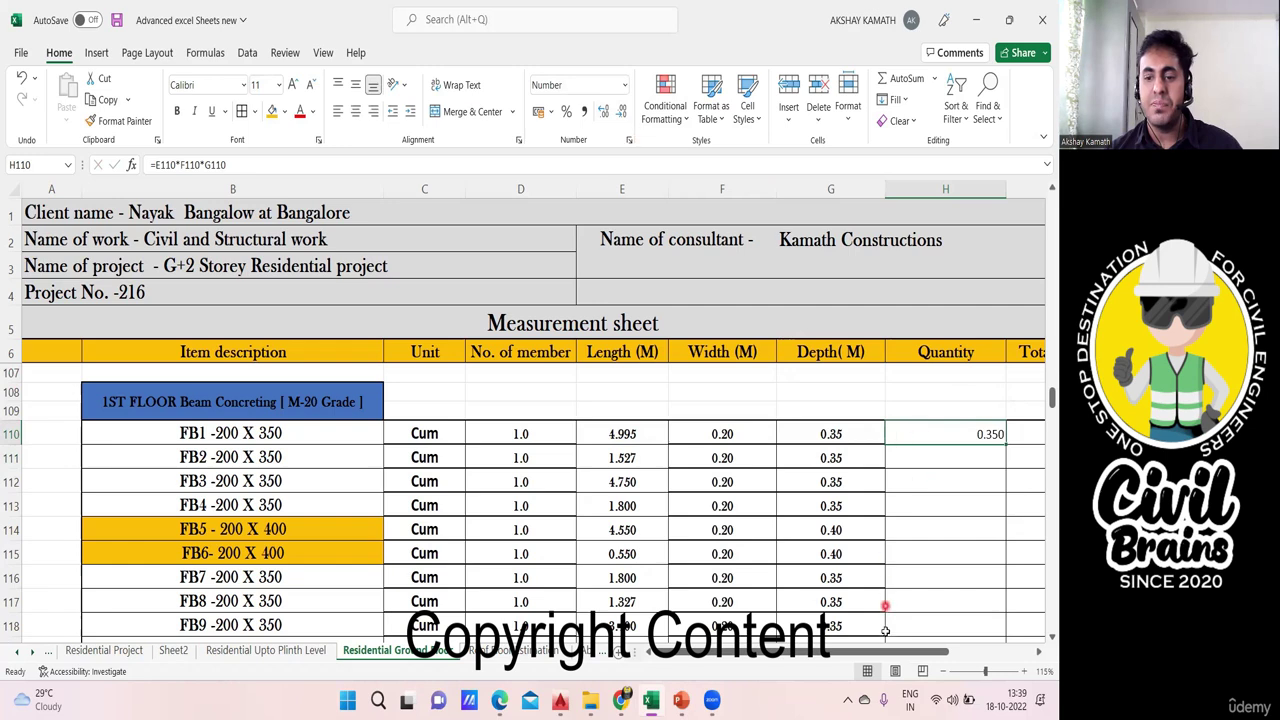
Enter the formula =H110*D110 as FB1's total quantity.
drag(891, 655, 947, 650)
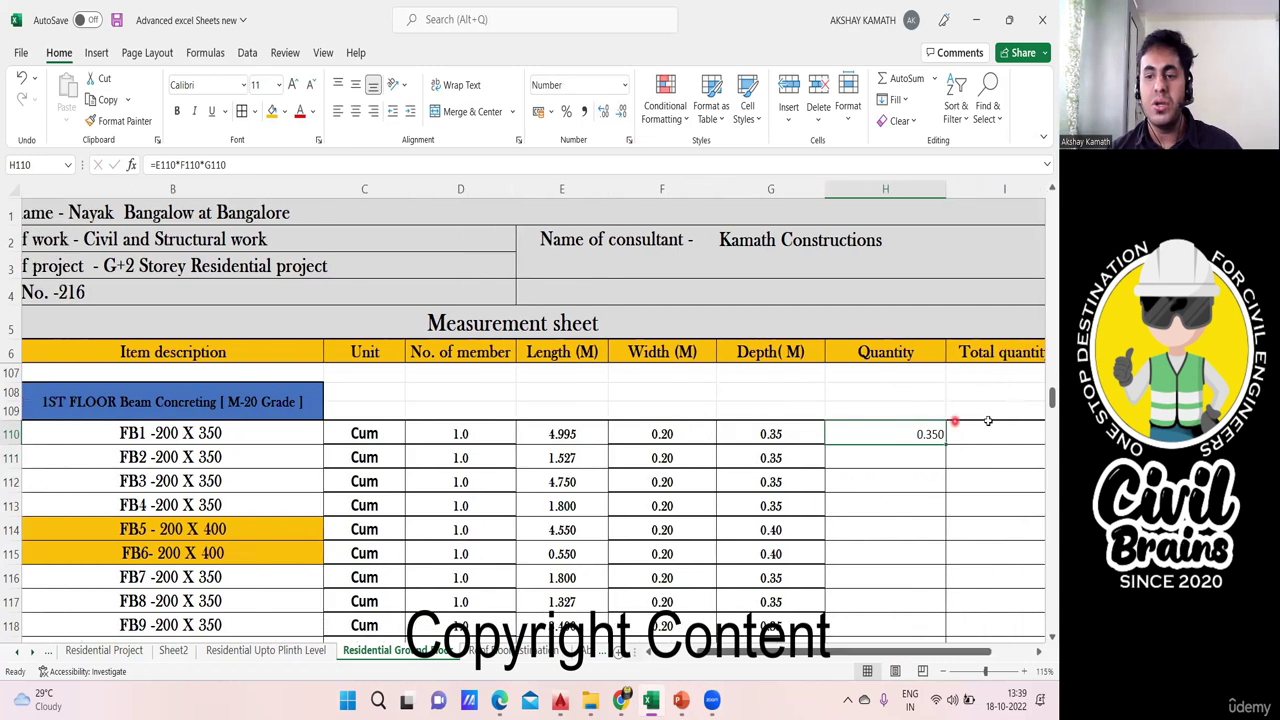
scroll(920, 652, right, 1)
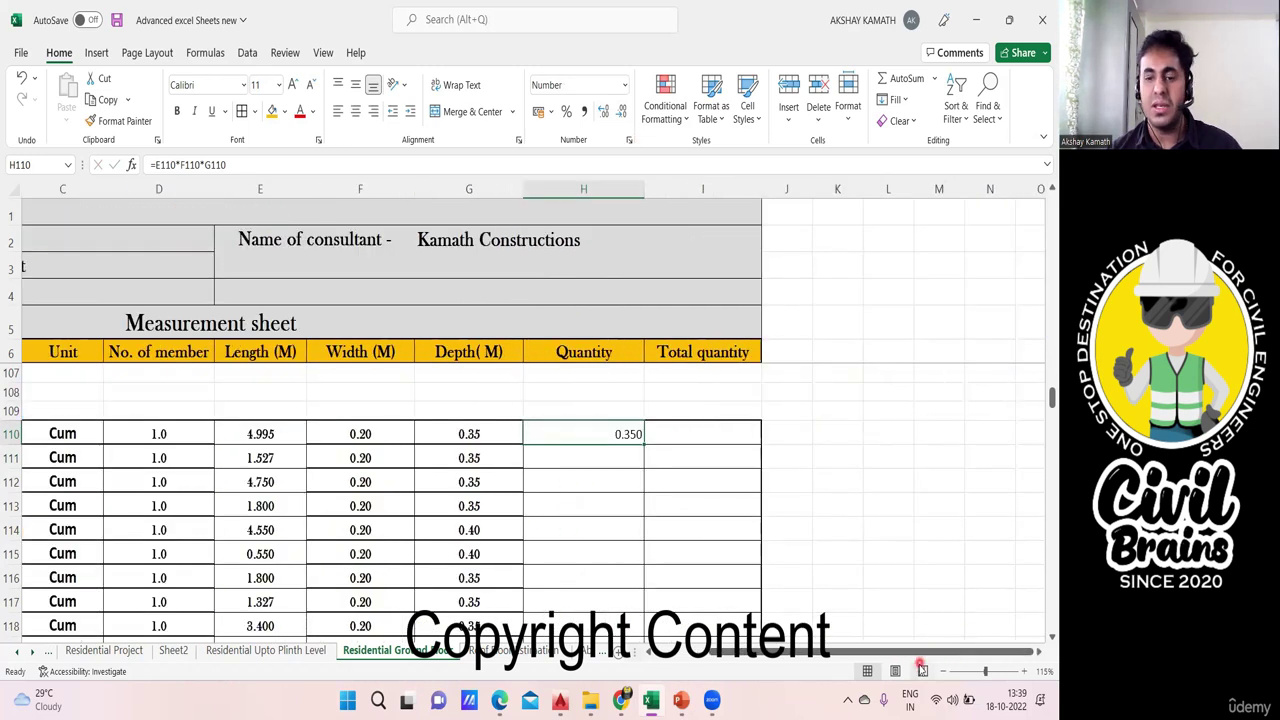
drag(920, 655, 900, 660)
double_click(989, 435)
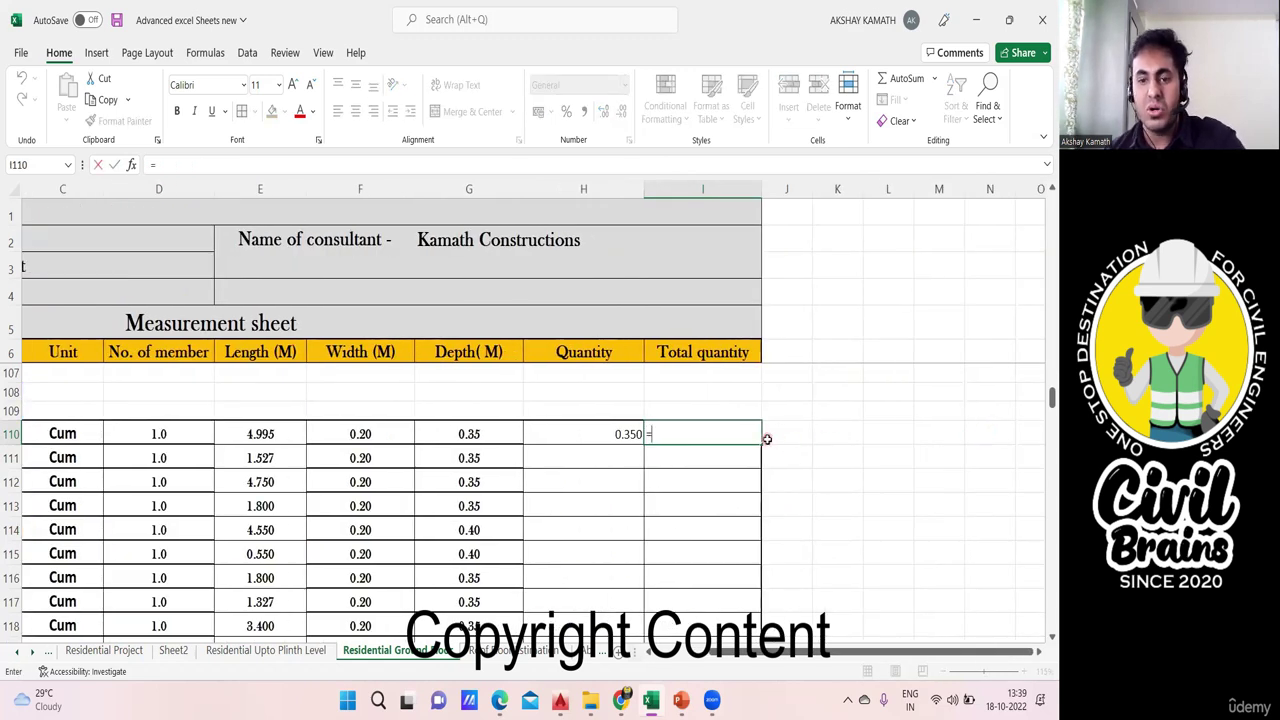
text(=)
click(620, 432)
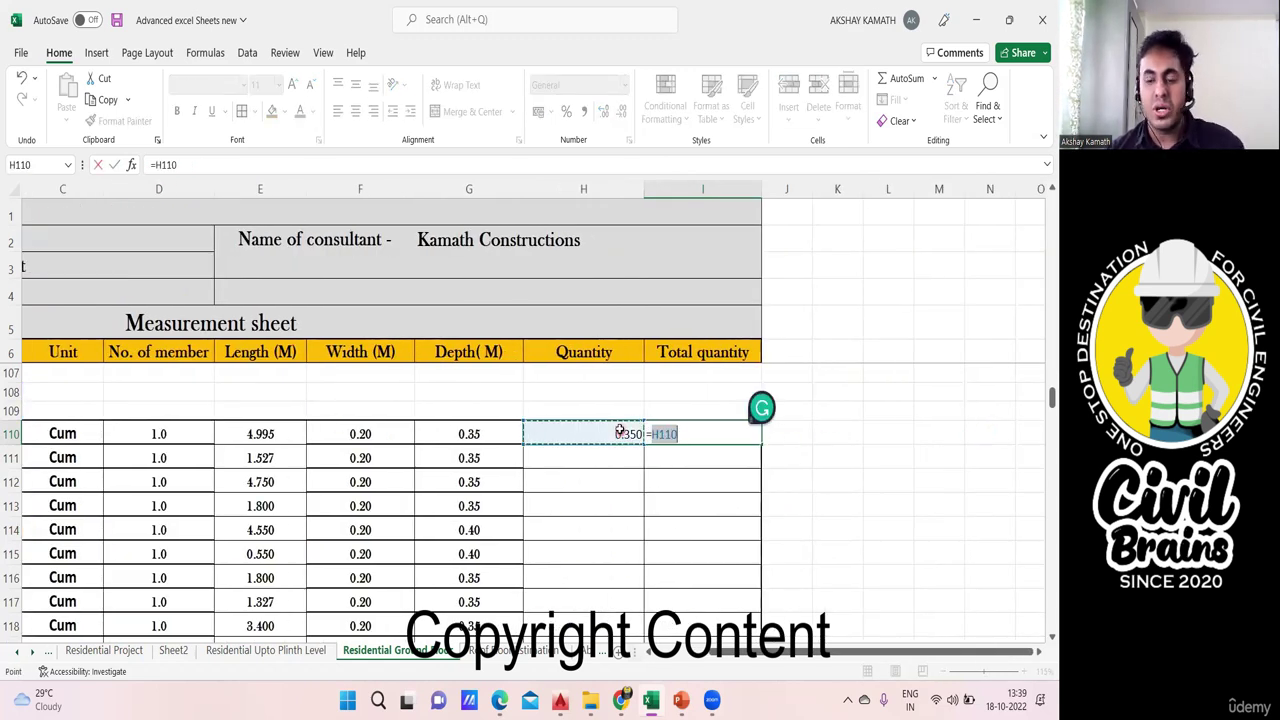
text(*)
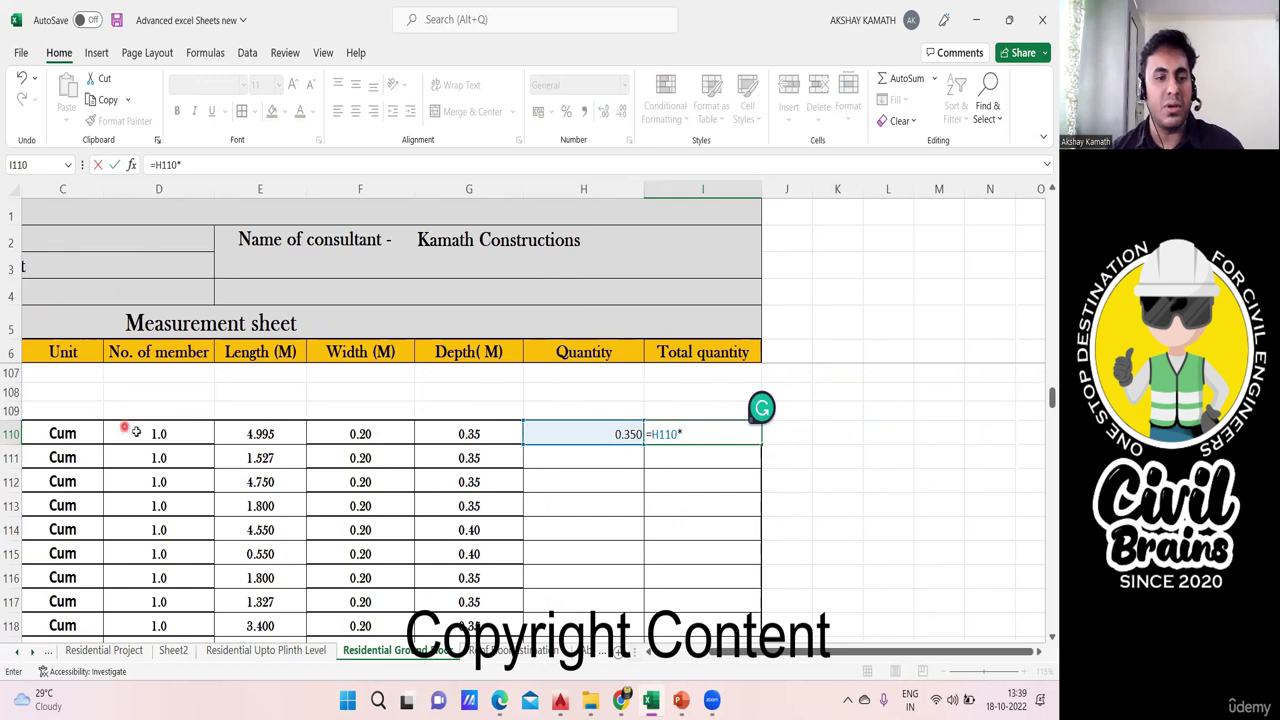
click(136, 431)
key(Return)
Copy FB1's quantity formula down through FB58 in row 167.
click(620, 442)
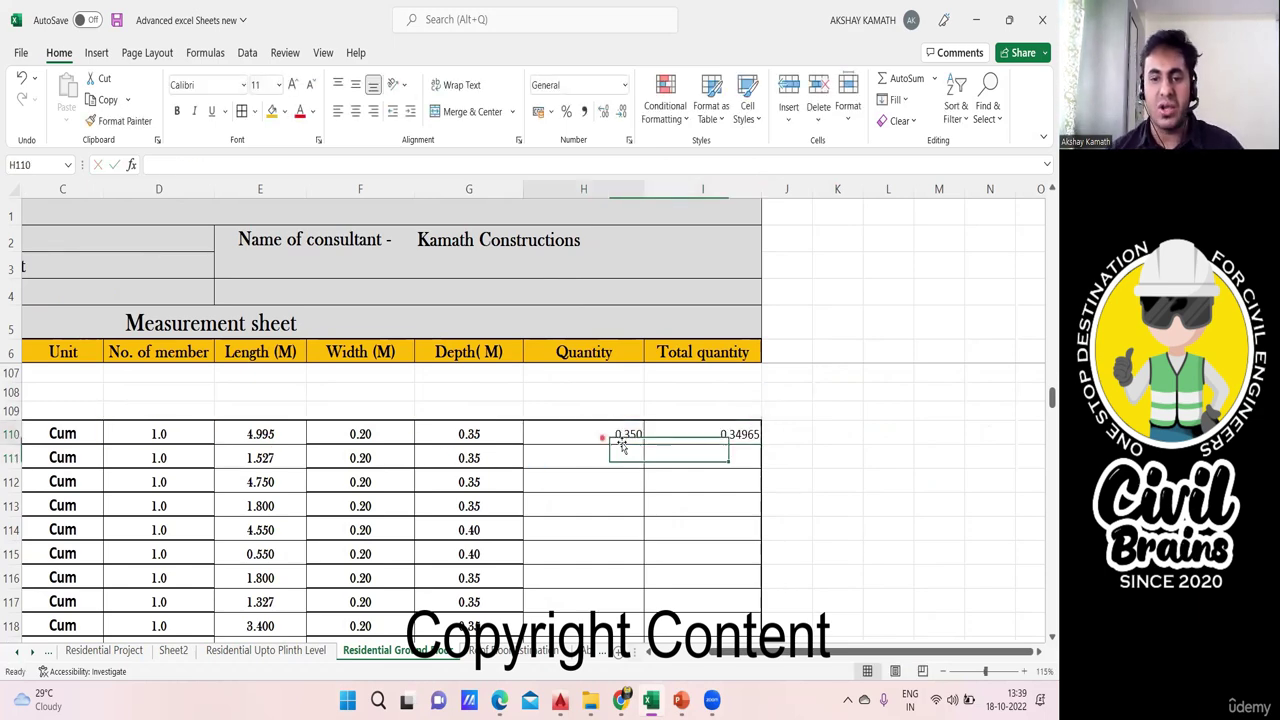
click(631, 444)
drag(642, 442, 641, 525)
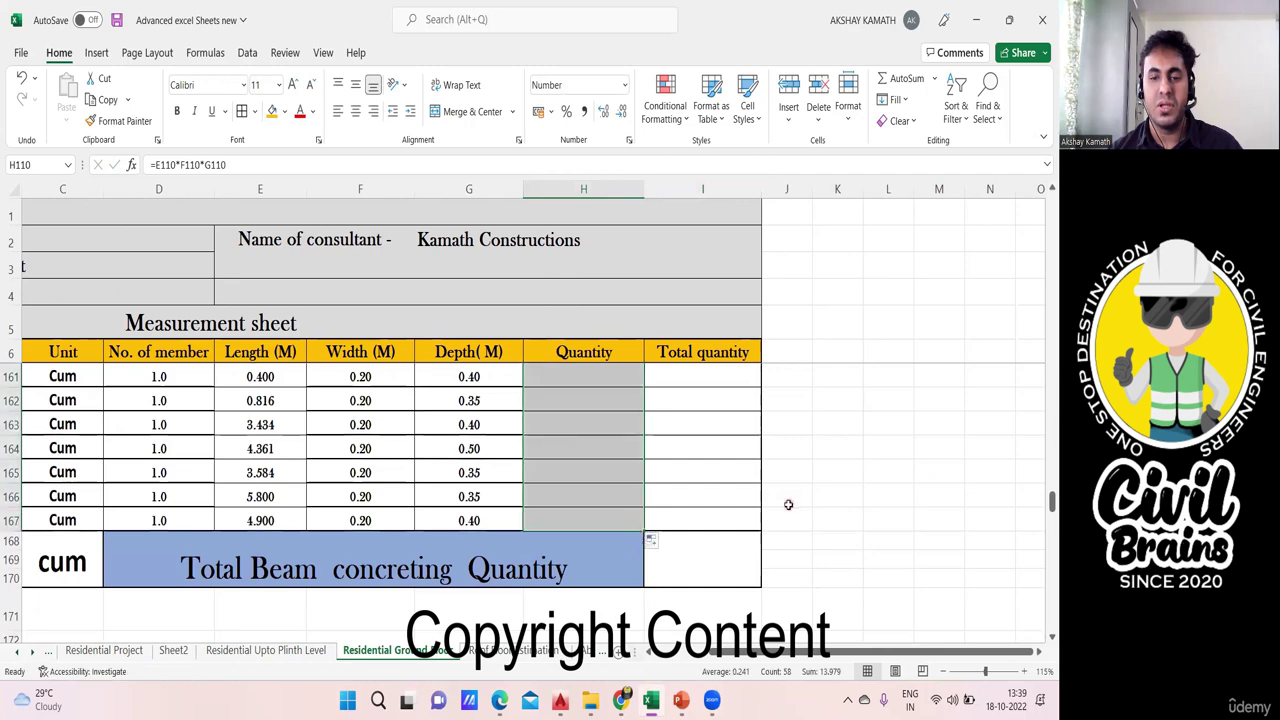
scroll(786, 506, up, 8)
scroll(770, 505, up, 11)
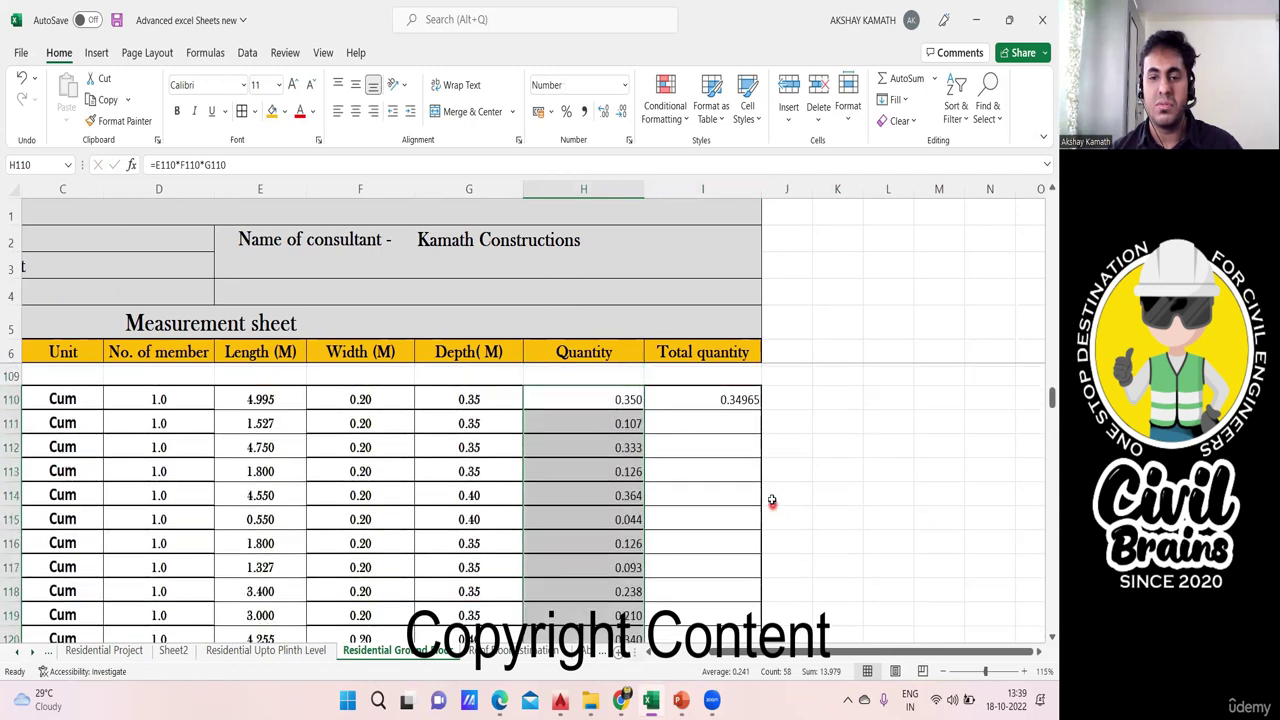
Copy FB1's total quantity formula down through FB58 in row 167.
click(749, 487)
drag(762, 508, 746, 528)
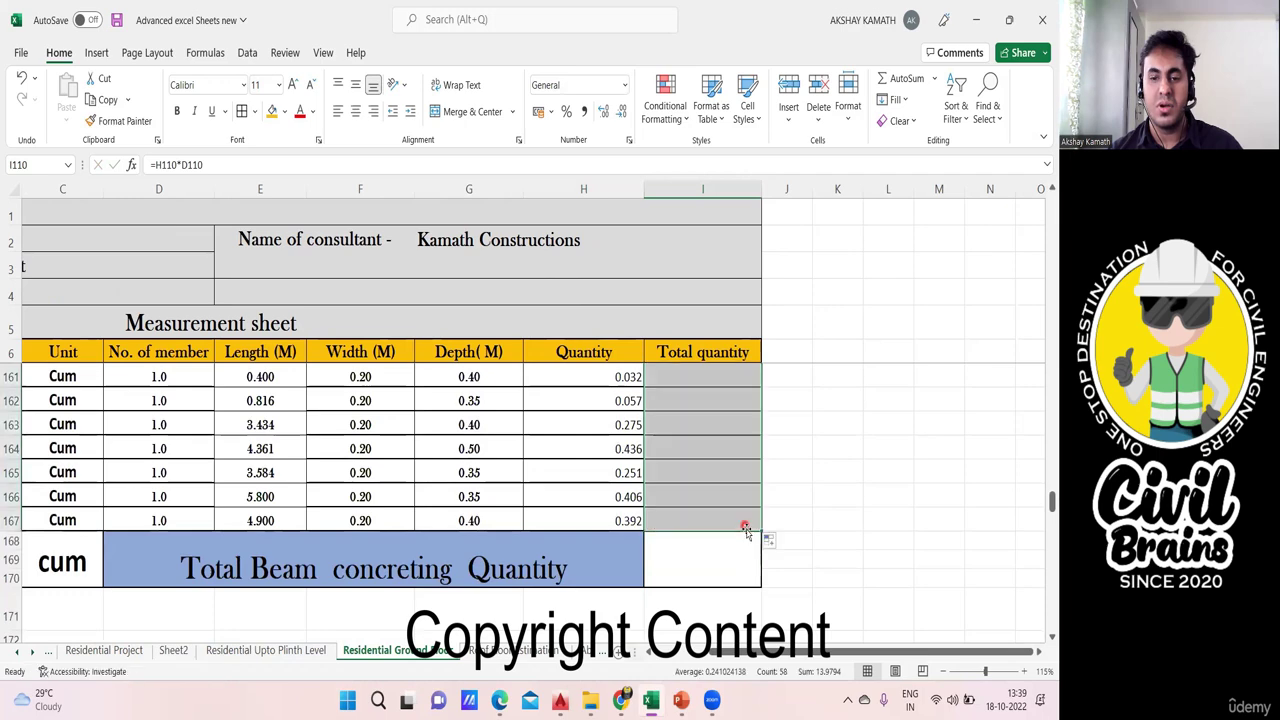
scroll(701, 547, up, 18)
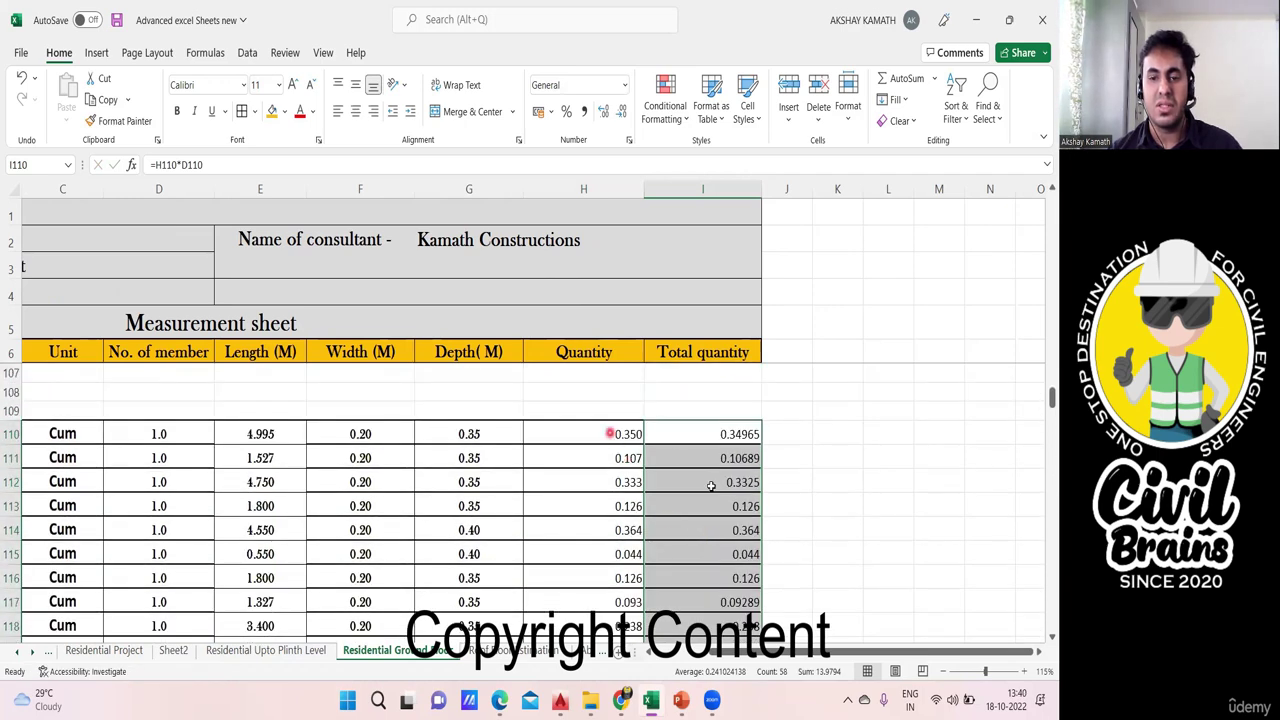
Format the FB1 to FB58 quantities and total quantities as centred, bold text in Baskerville Old Face.
drag(609, 433, 723, 517)
click(354, 112)
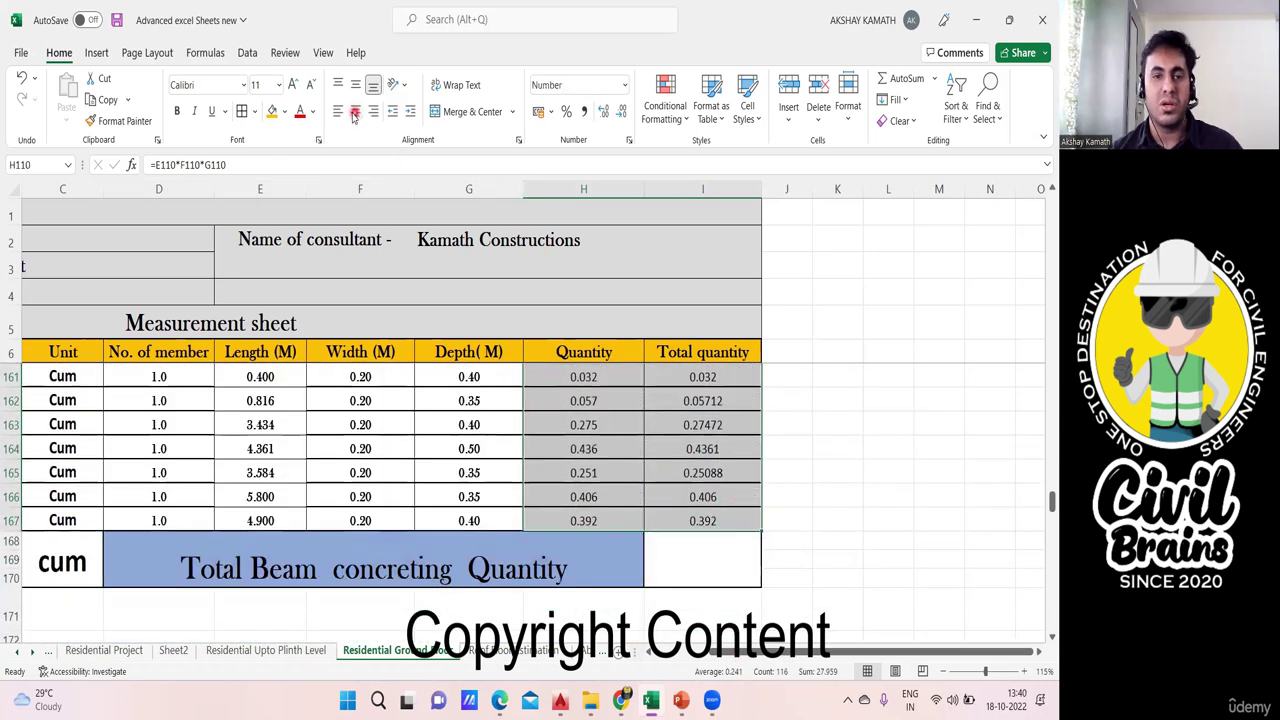
click(177, 111)
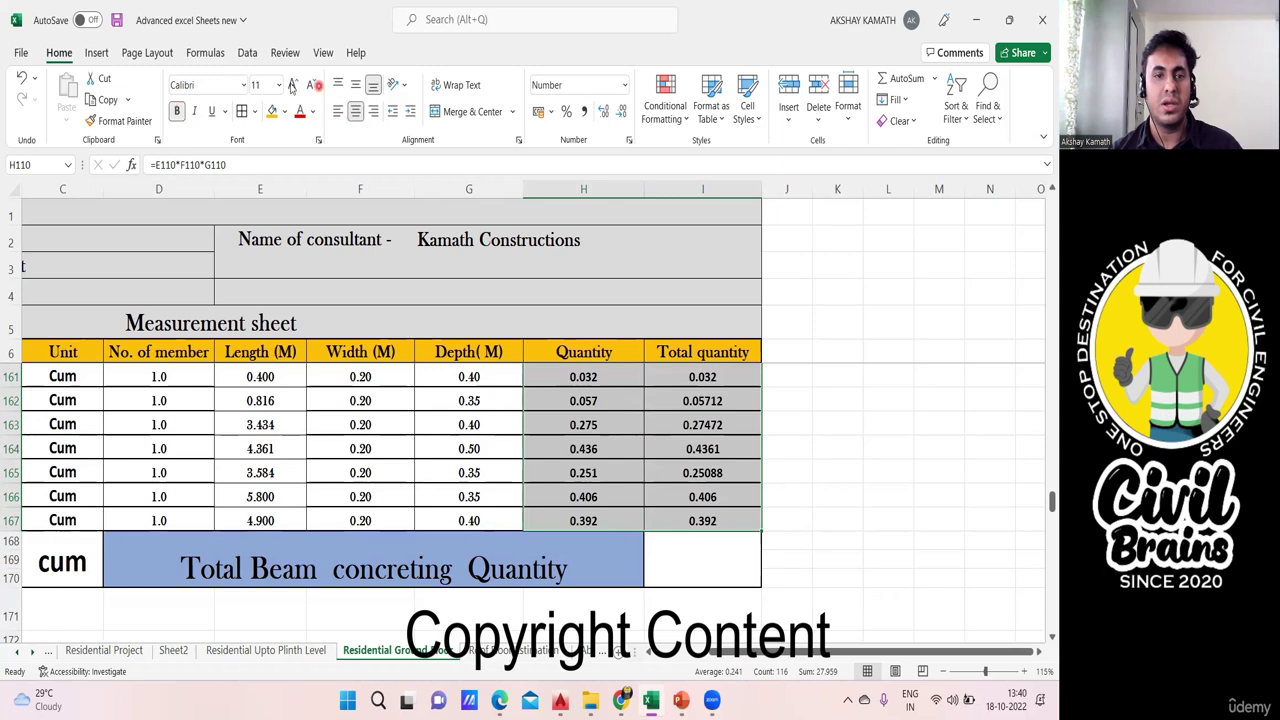
click(244, 88)
scroll(261, 397, down, 10)
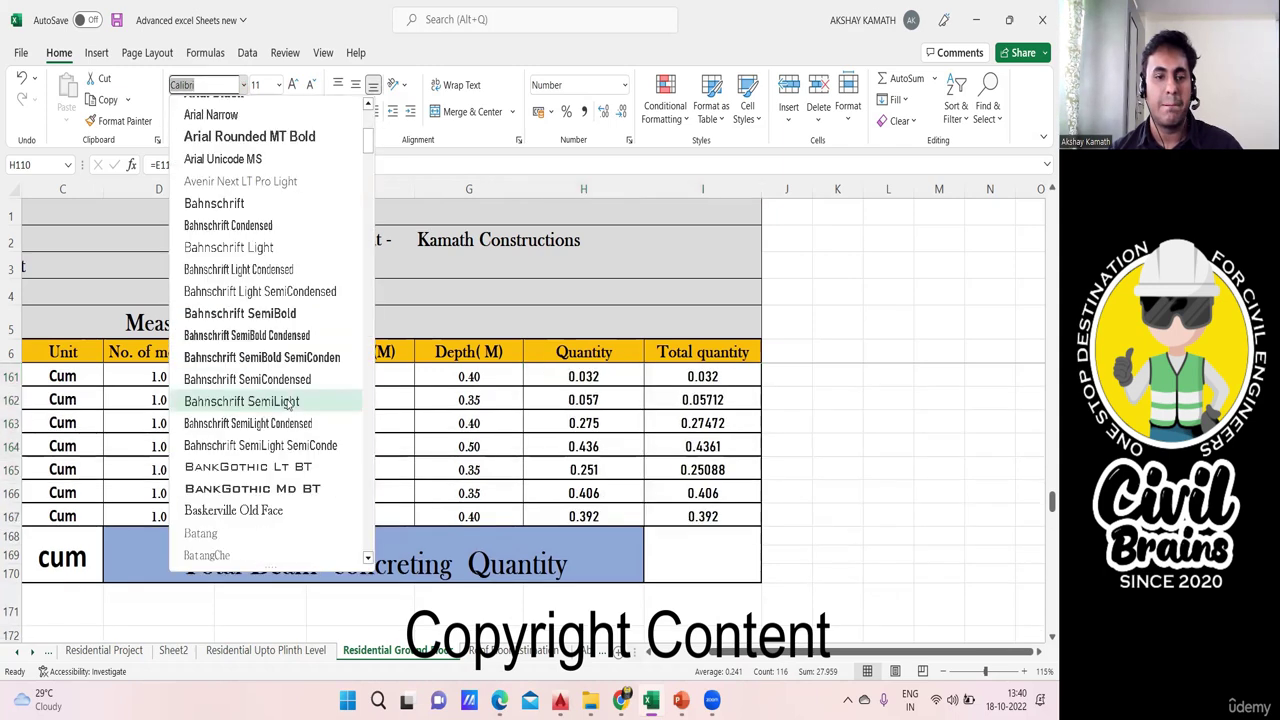
click(252, 378)
click(848, 493)
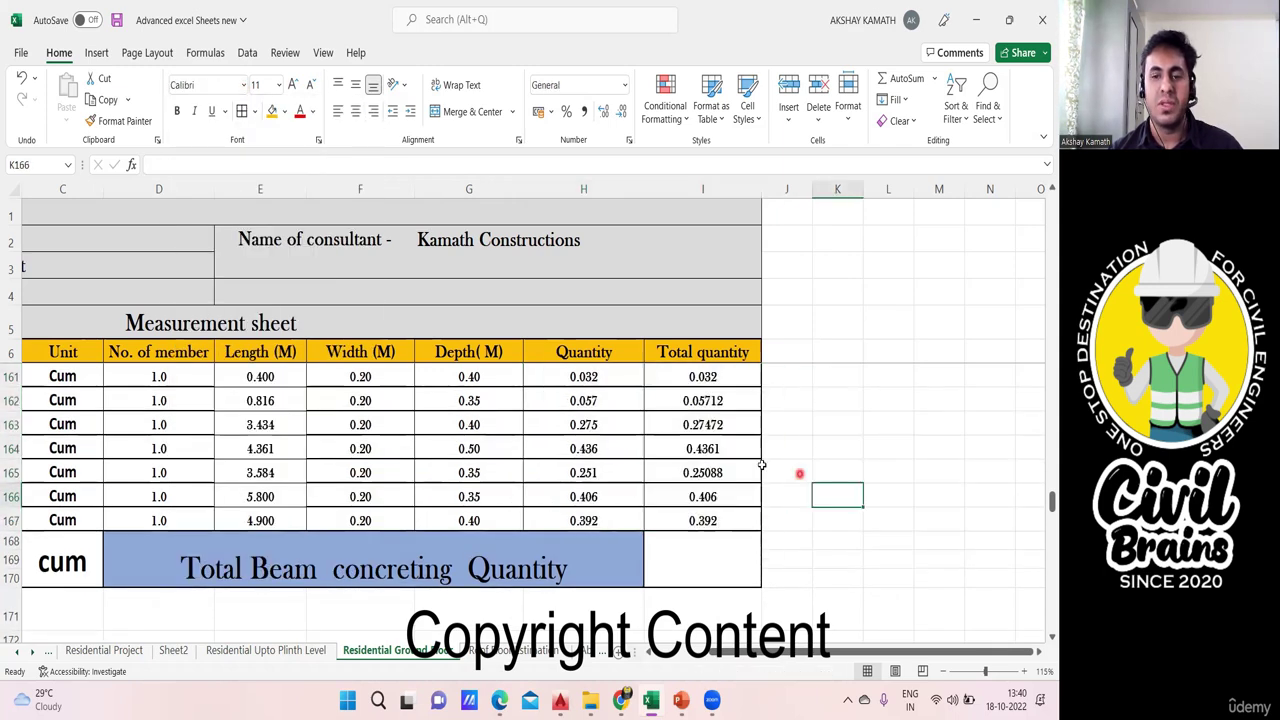
Display the quantities and total quantities of FB2 to FB58 with two decimal places.
click(638, 515)
drag(678, 299, 675, 378)
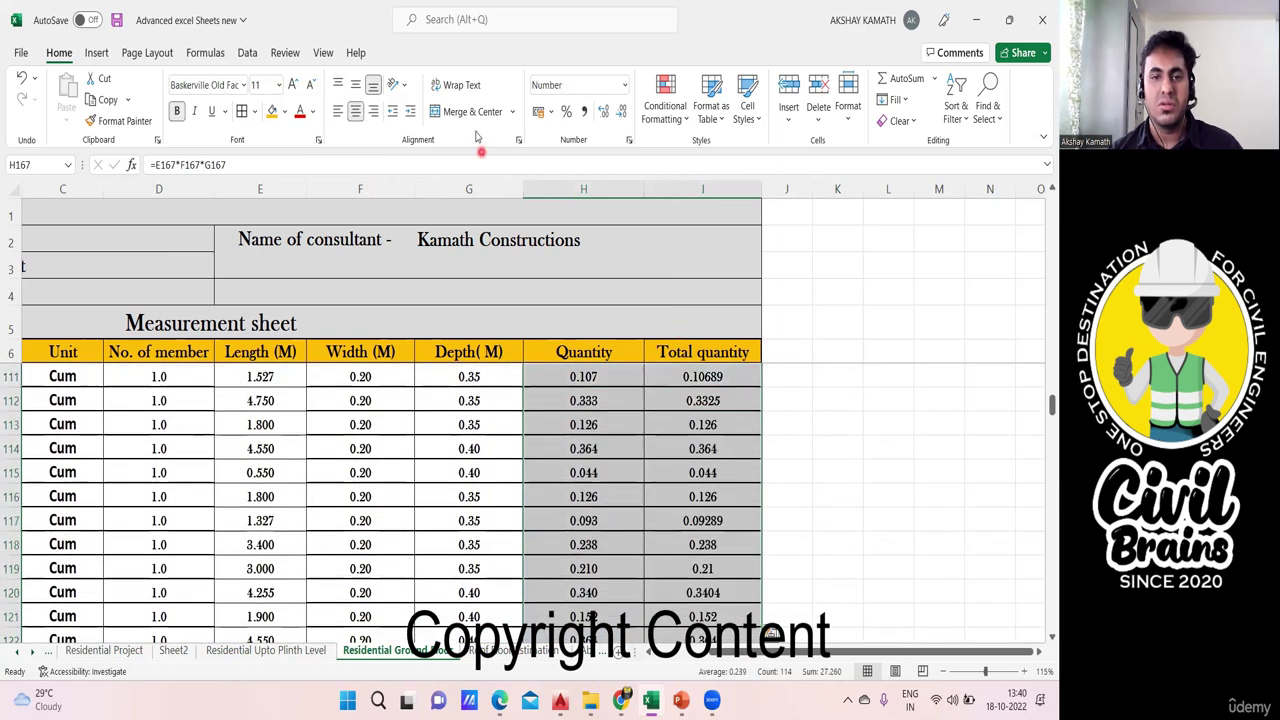
click(620, 113)
click(620, 113)
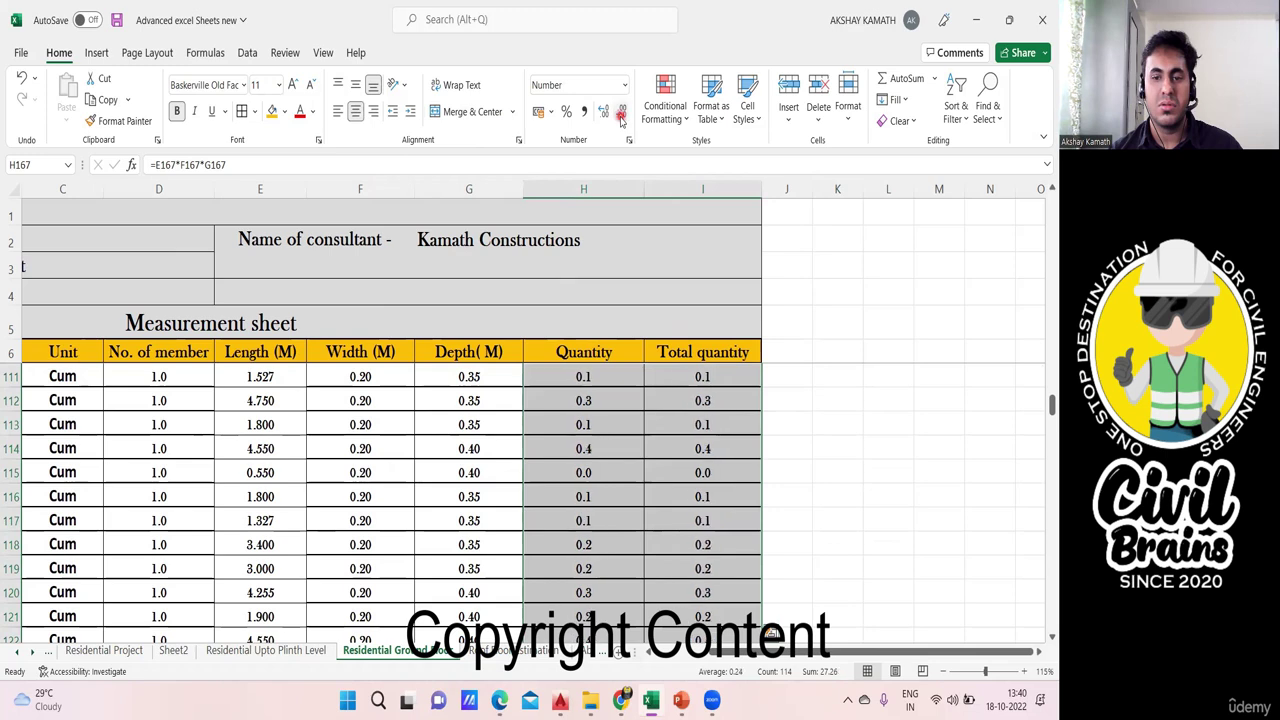
click(605, 114)
click(875, 519)
Total the FB1 to FB58 total quantities with AutoSum in the Total Beam concreting Quantity row, displayed with two decimal places.
scroll(872, 516, down, 16)
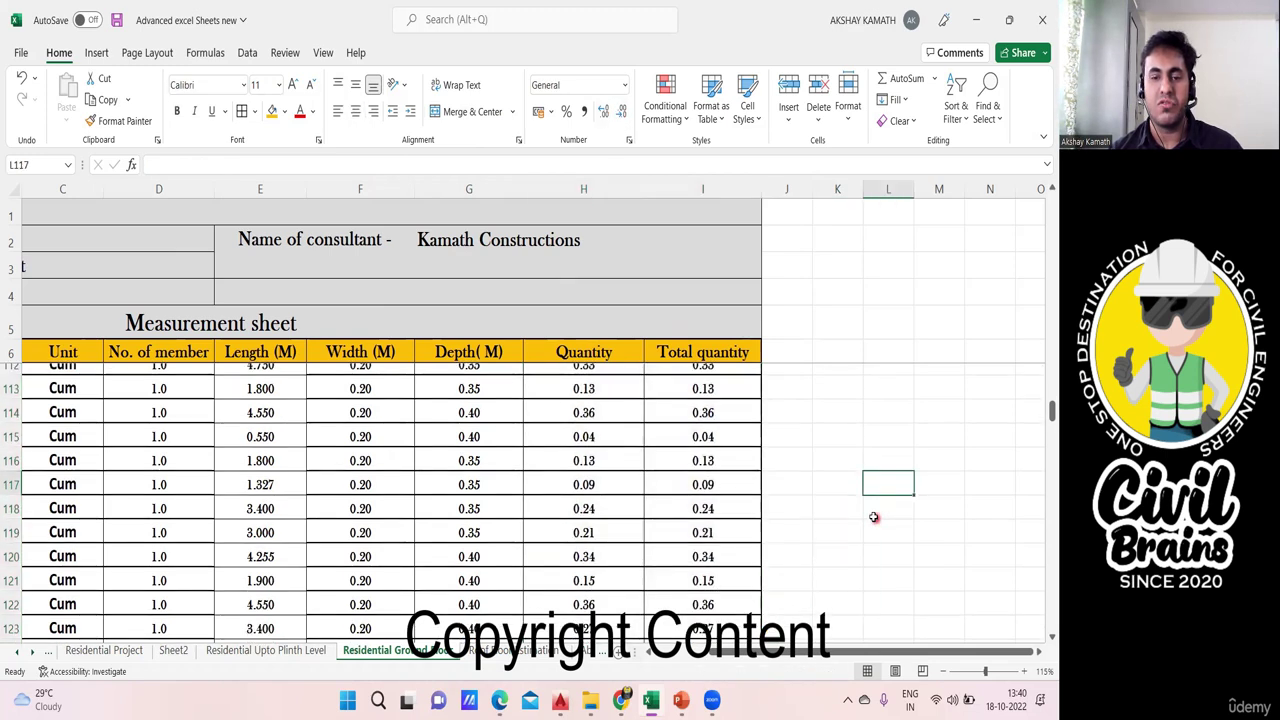
scroll(866, 513, down, 2)
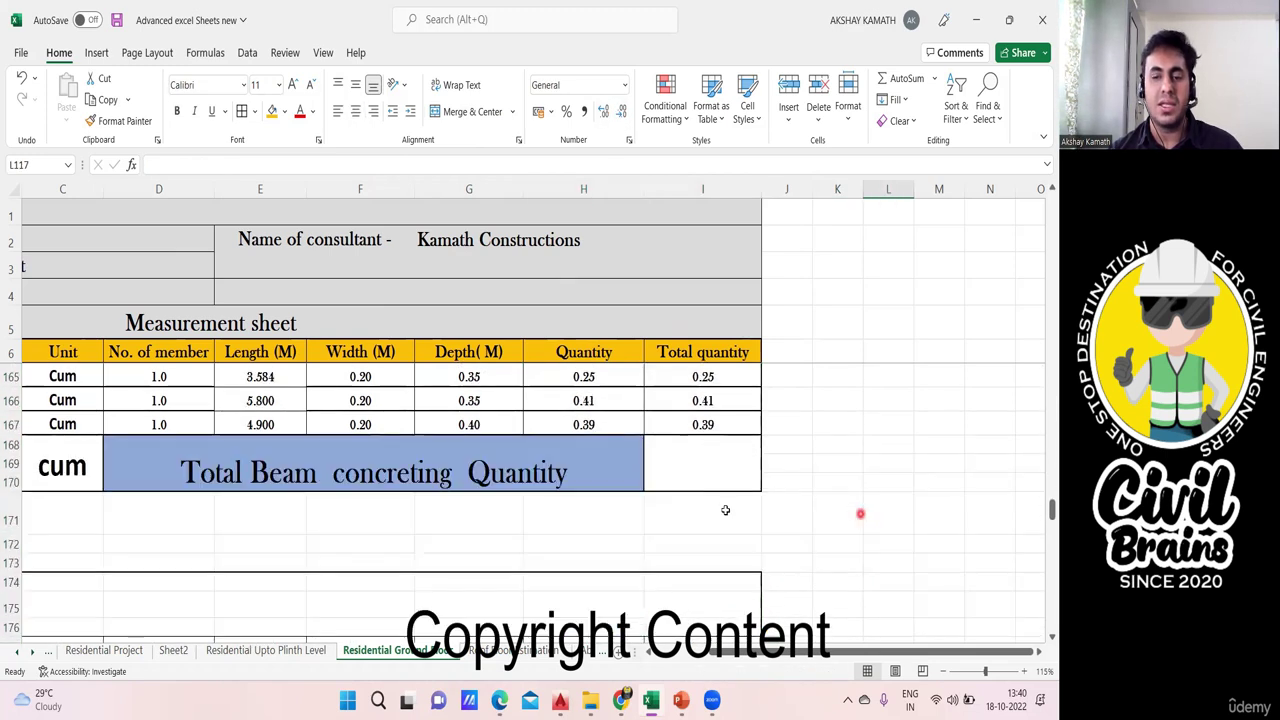
scroll(691, 473, up, 1)
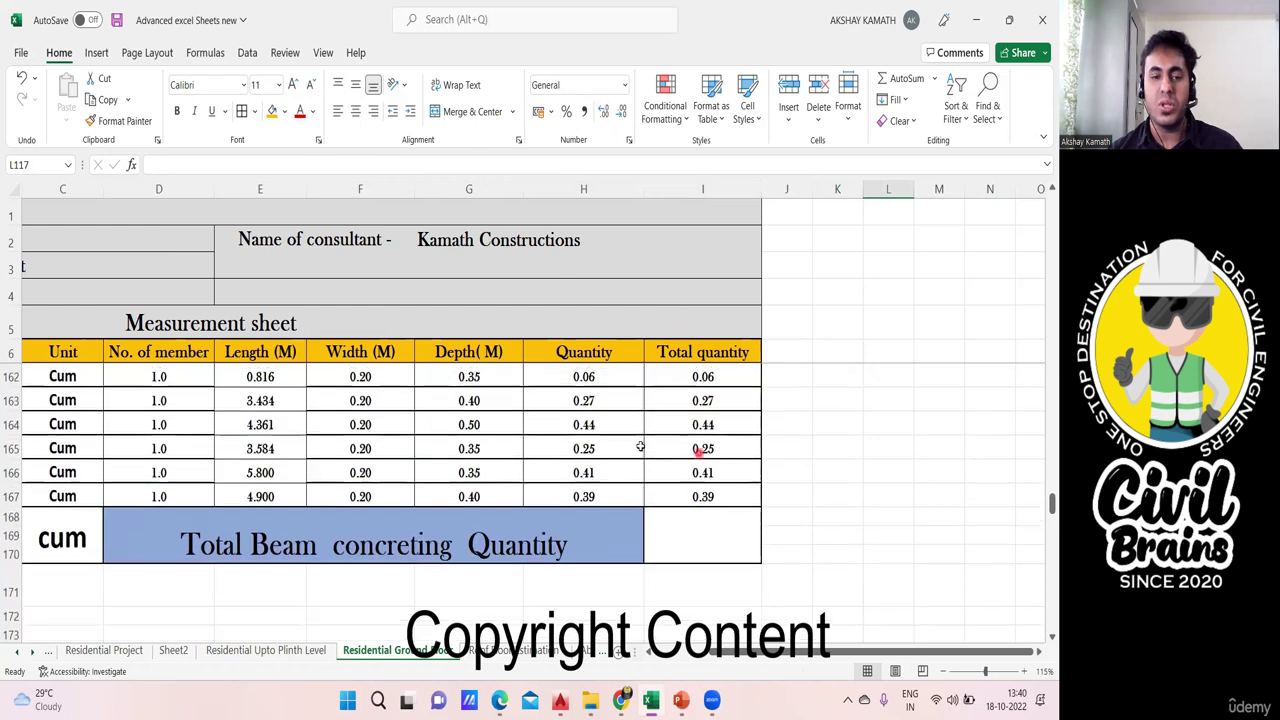
click(702, 527)
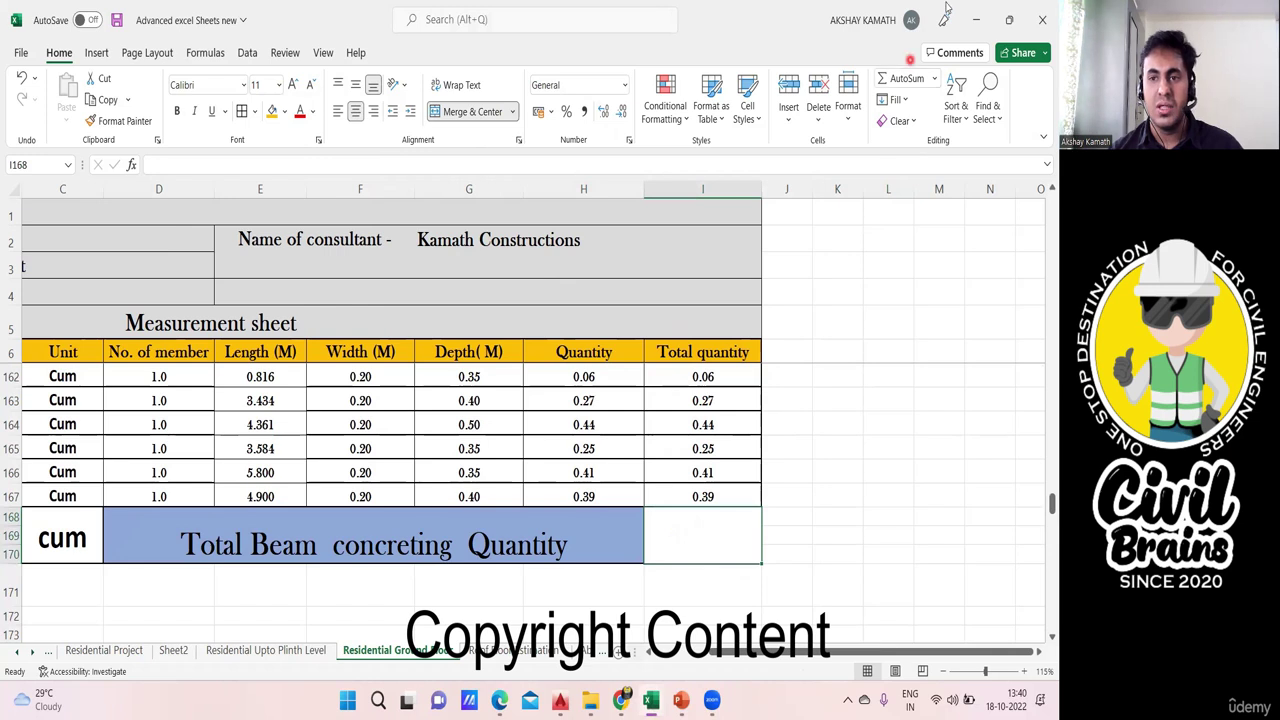
click(908, 80)
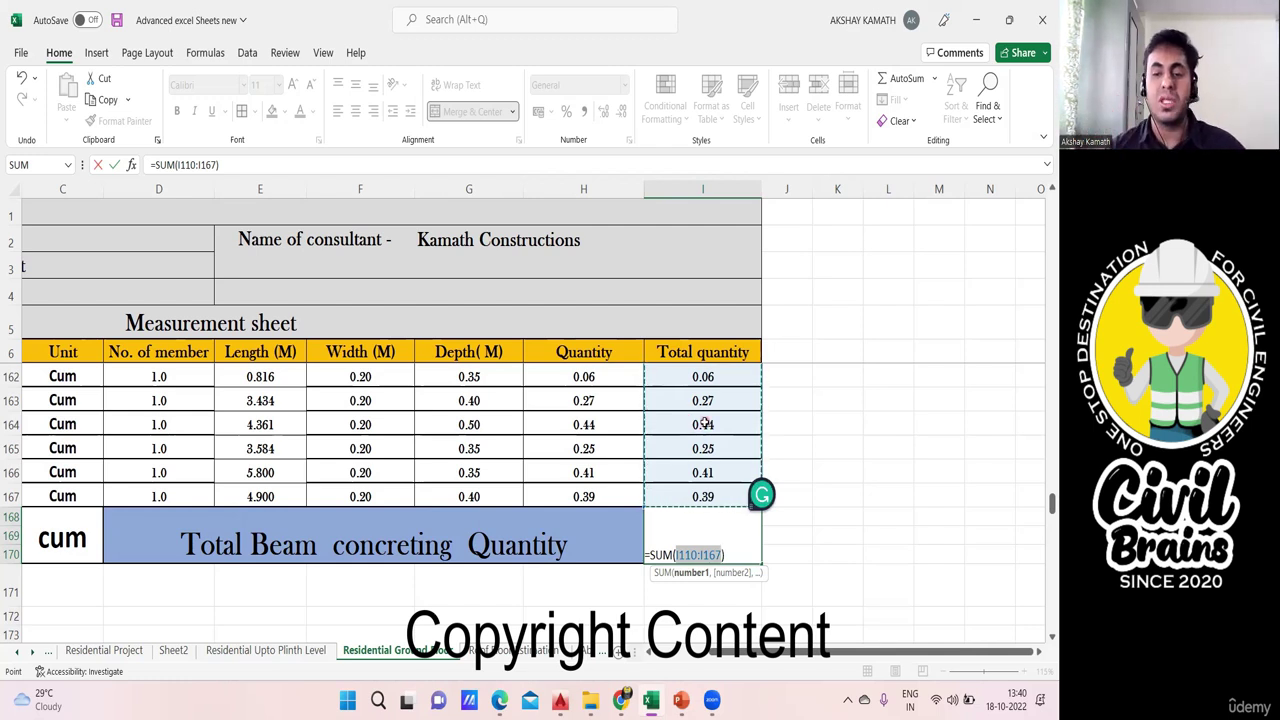
key(Escape)
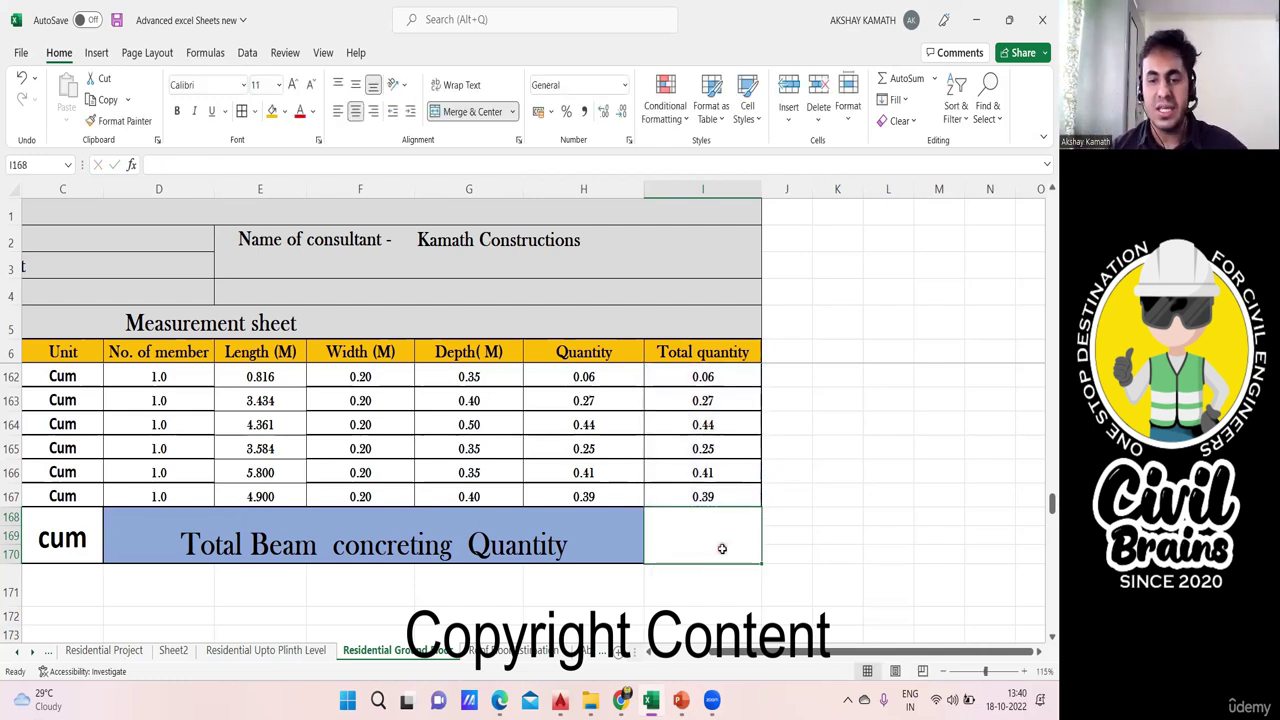
click(721, 549)
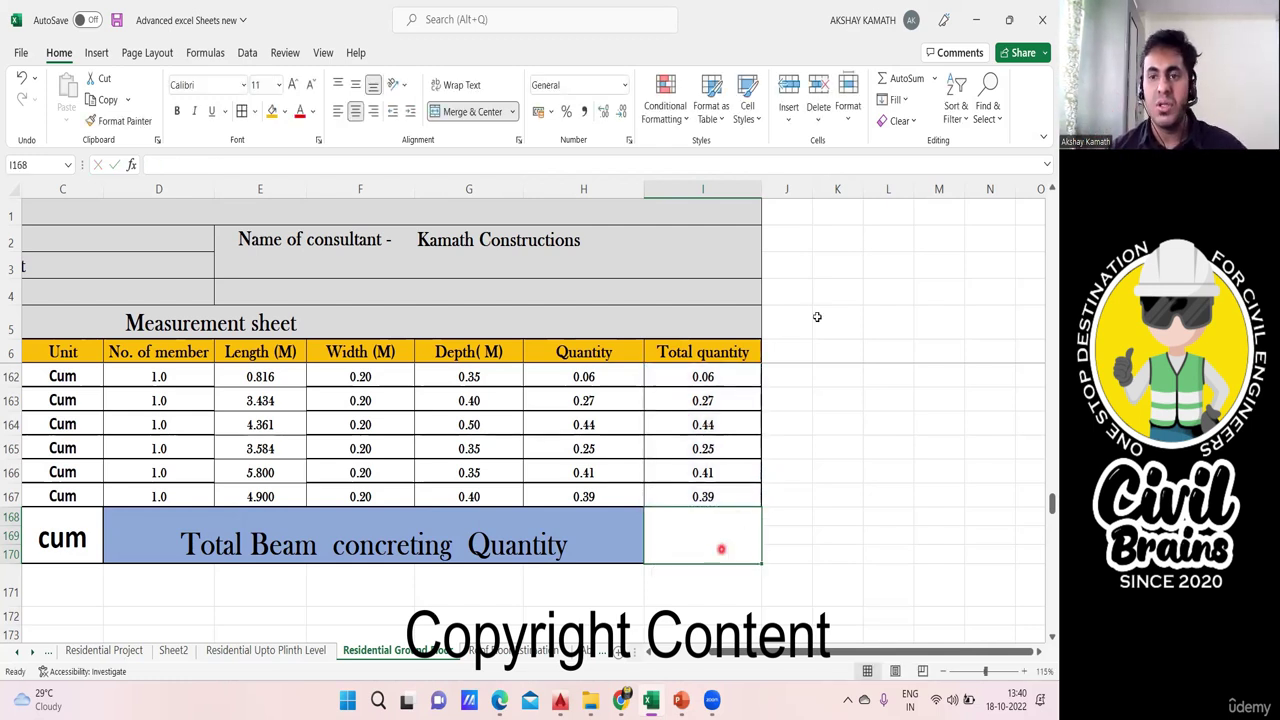
click(906, 78)
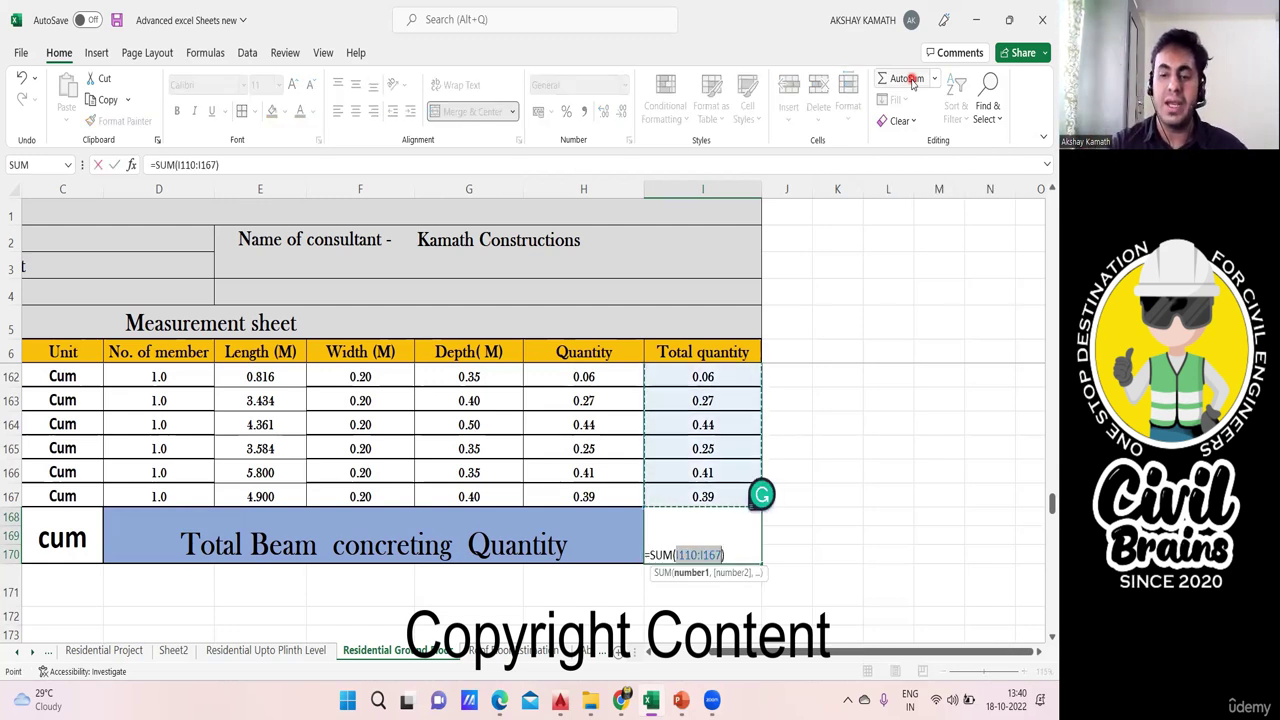
click(911, 80)
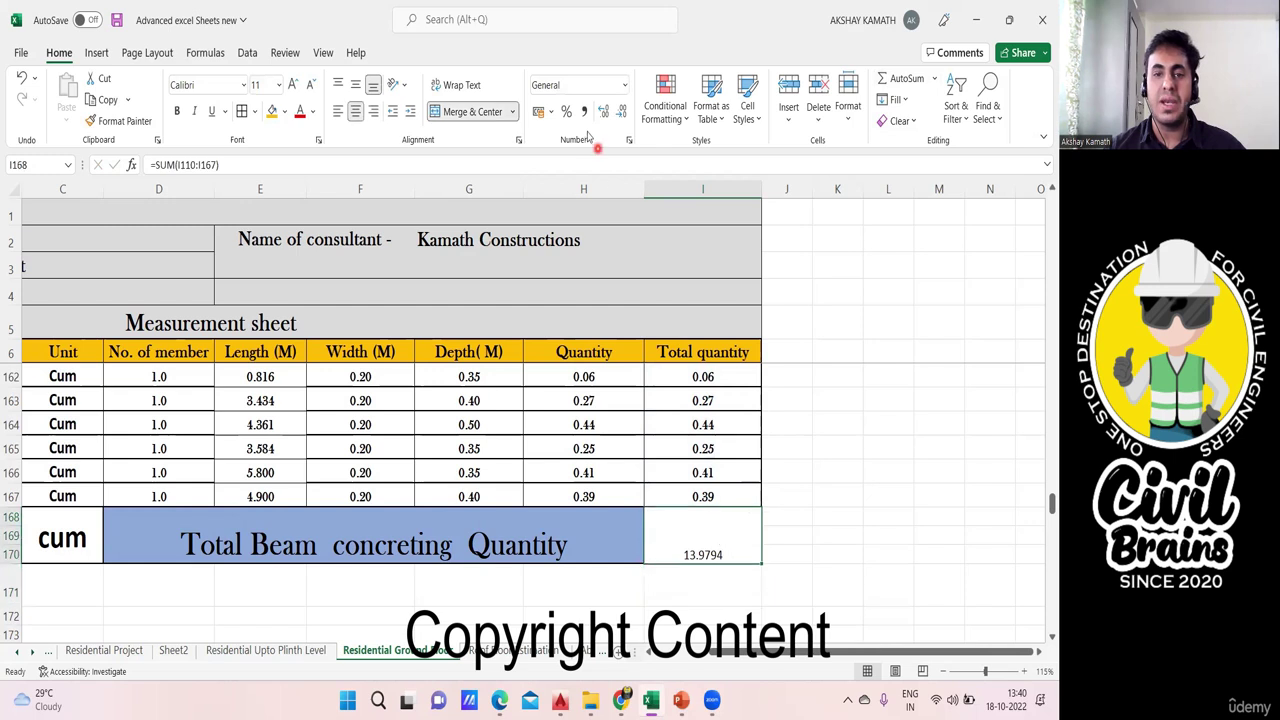
click(621, 111)
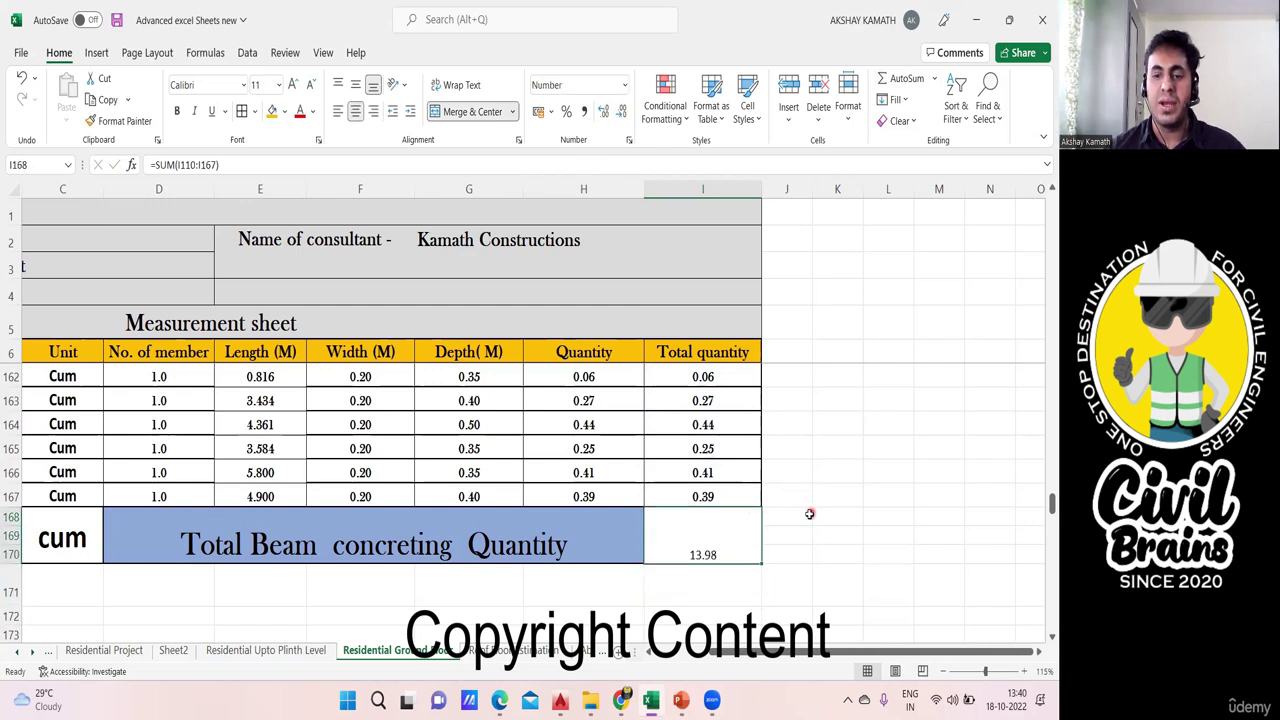
Cross-check the beam total by entering =sum(I110:I167) in cell I171.
scroll(810, 514, down, 1)
click(712, 512)
text(=)
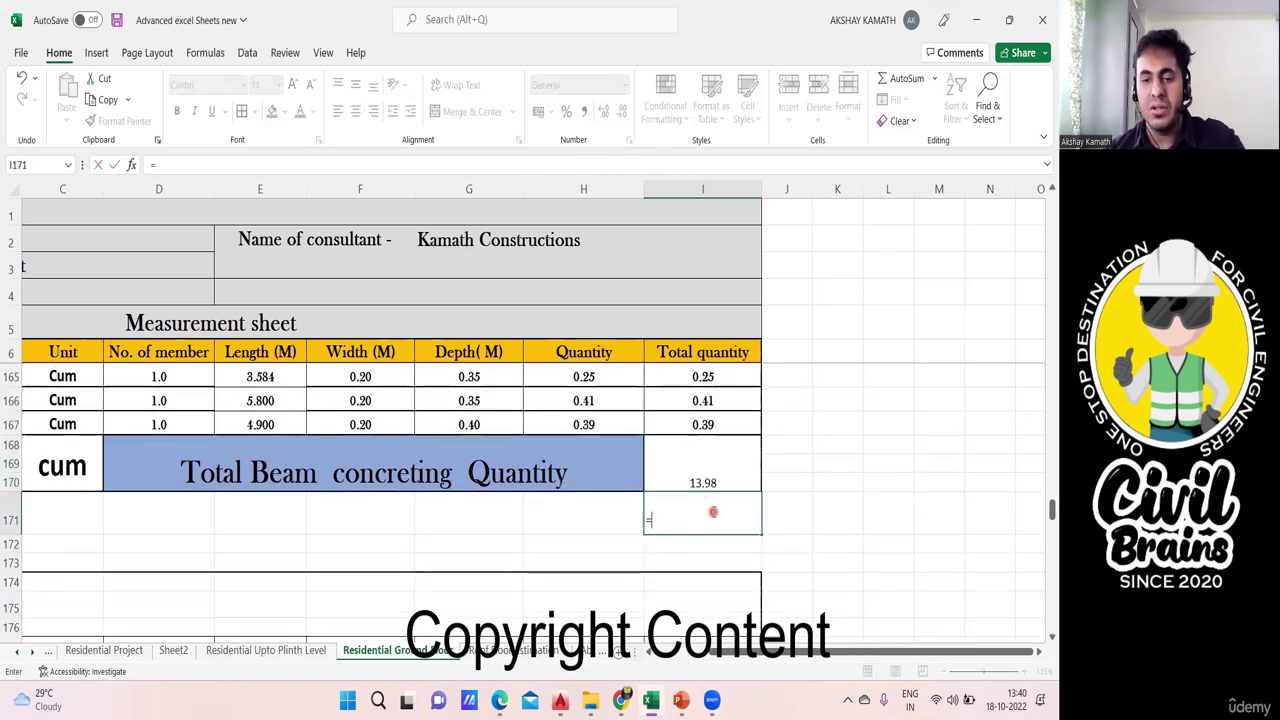
text(sum)
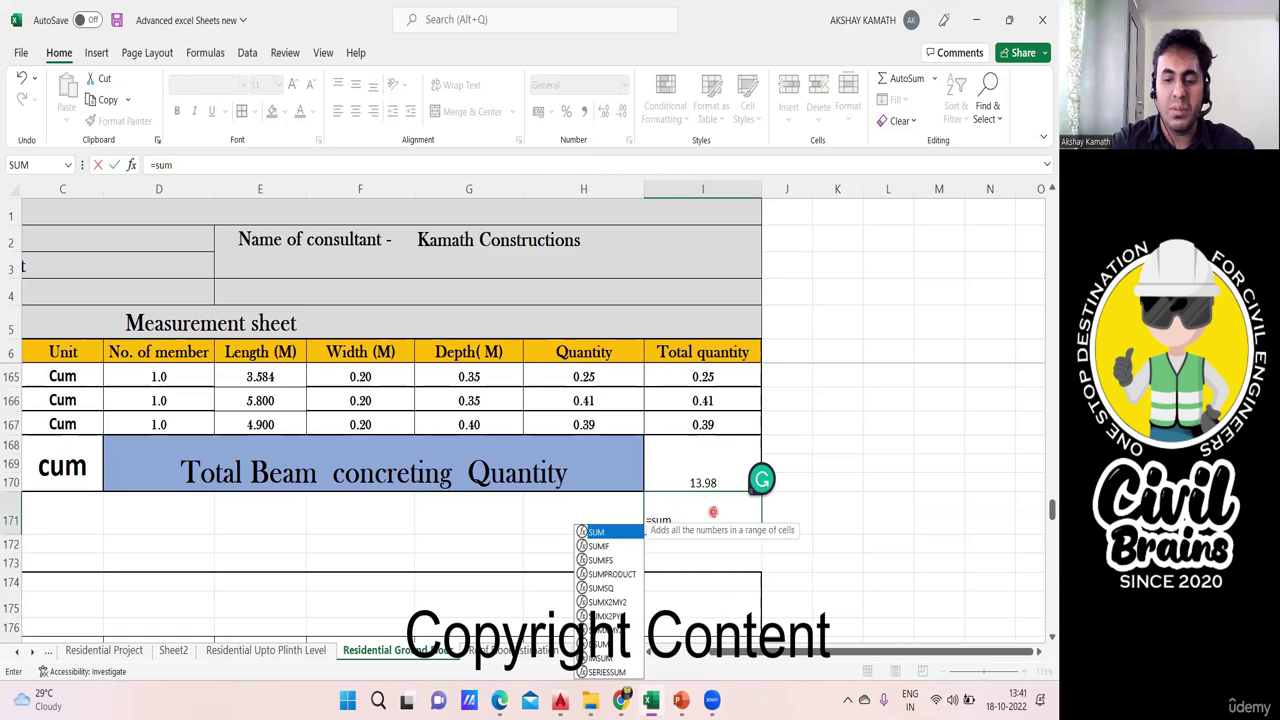
text(()
scroll(720, 500, up, 20)
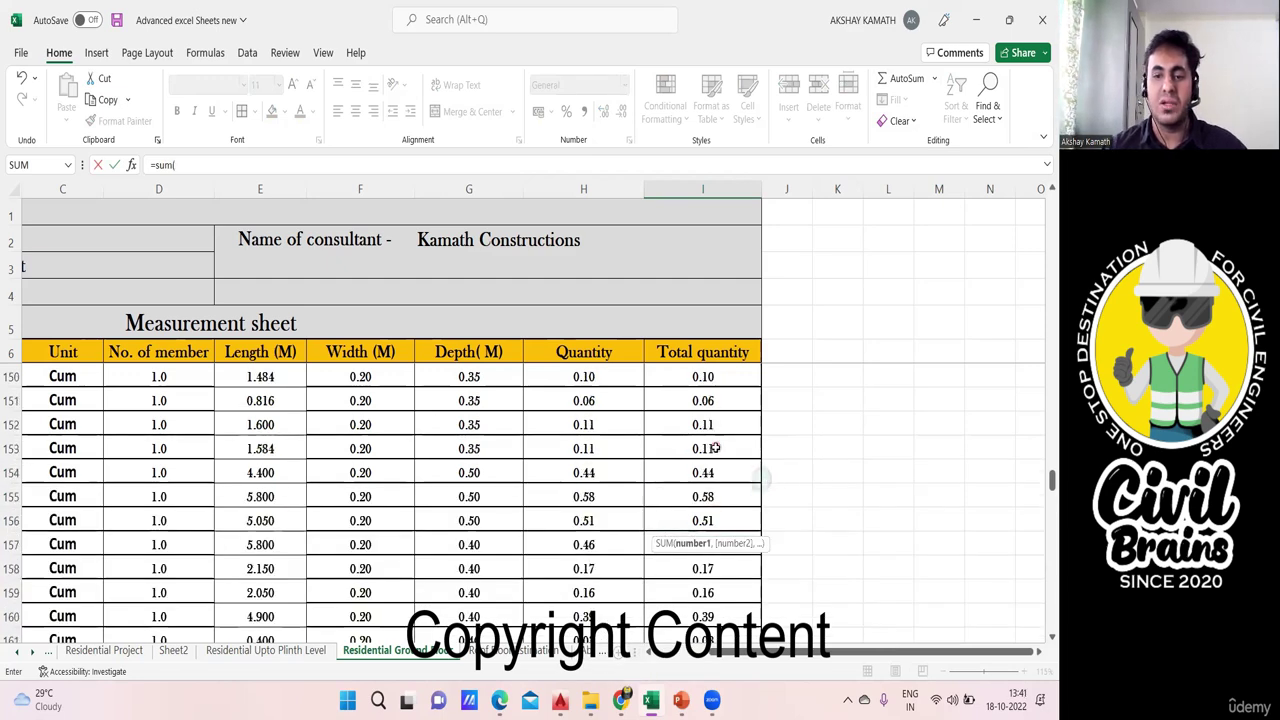
drag(741, 528, 746, 438)
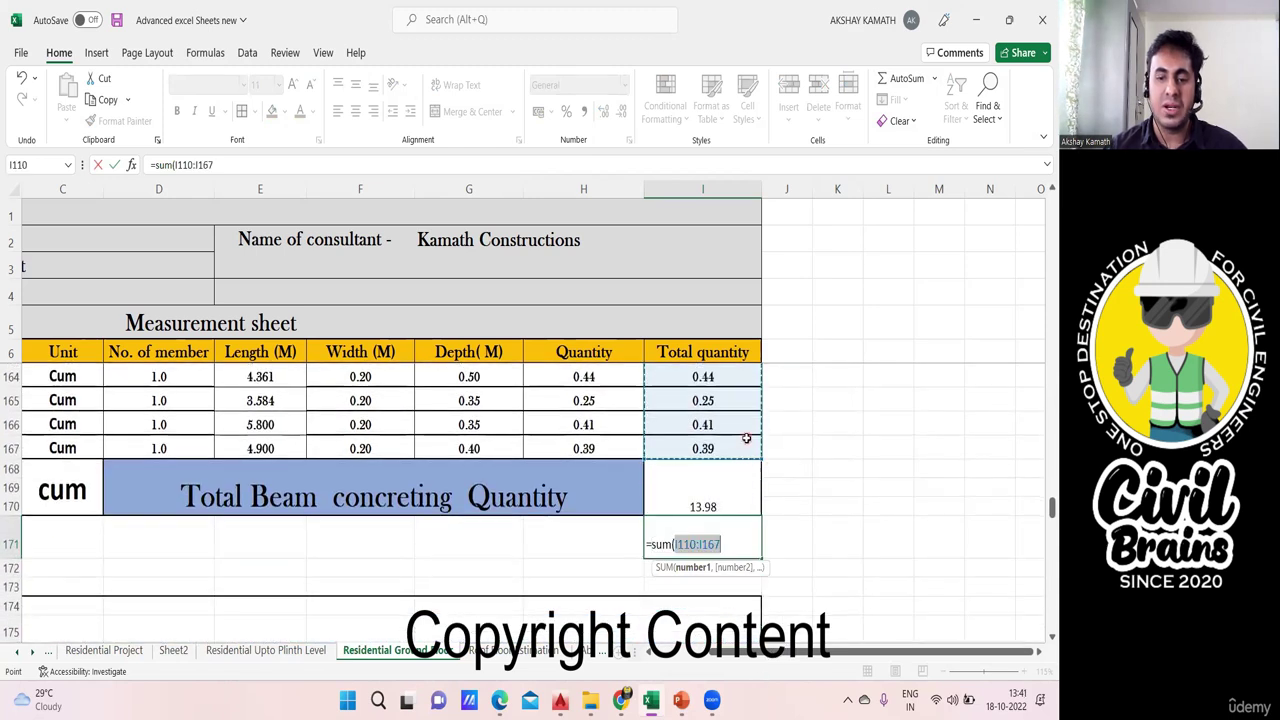
key(Return)
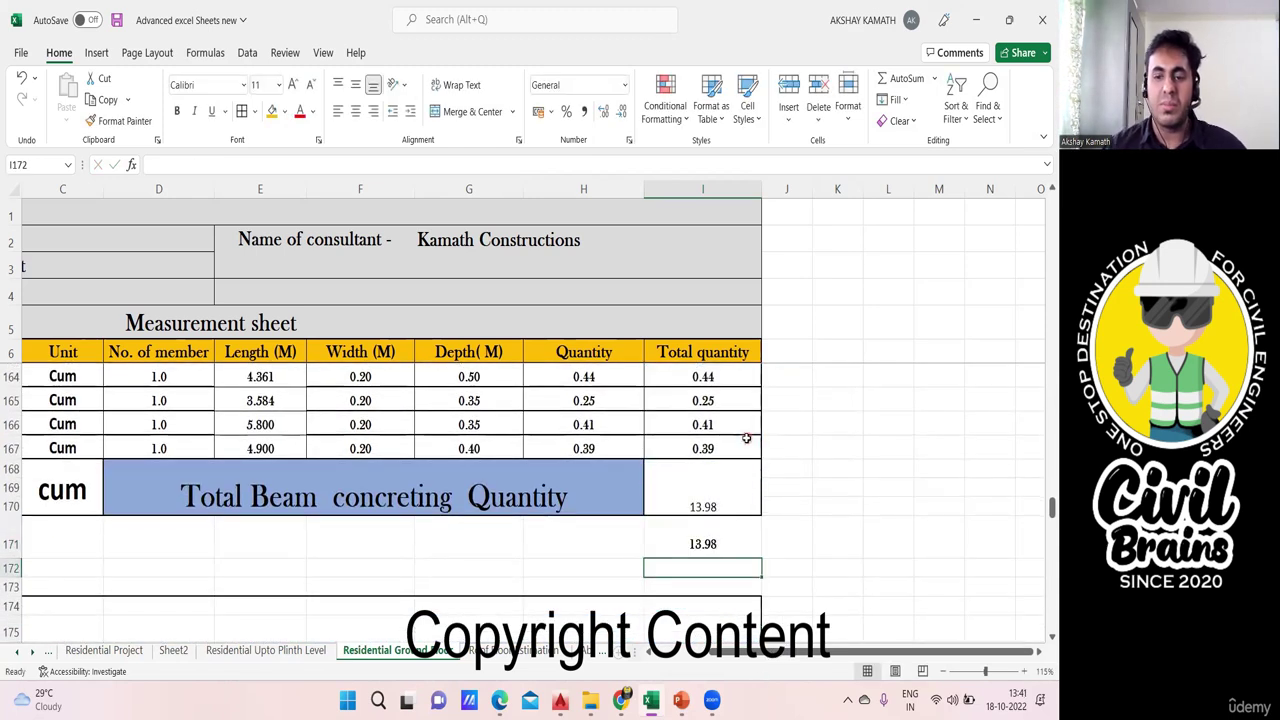
Compare the check sum in I171 with the beam total above it and clear the check sum.
click(726, 545)
click(717, 491)
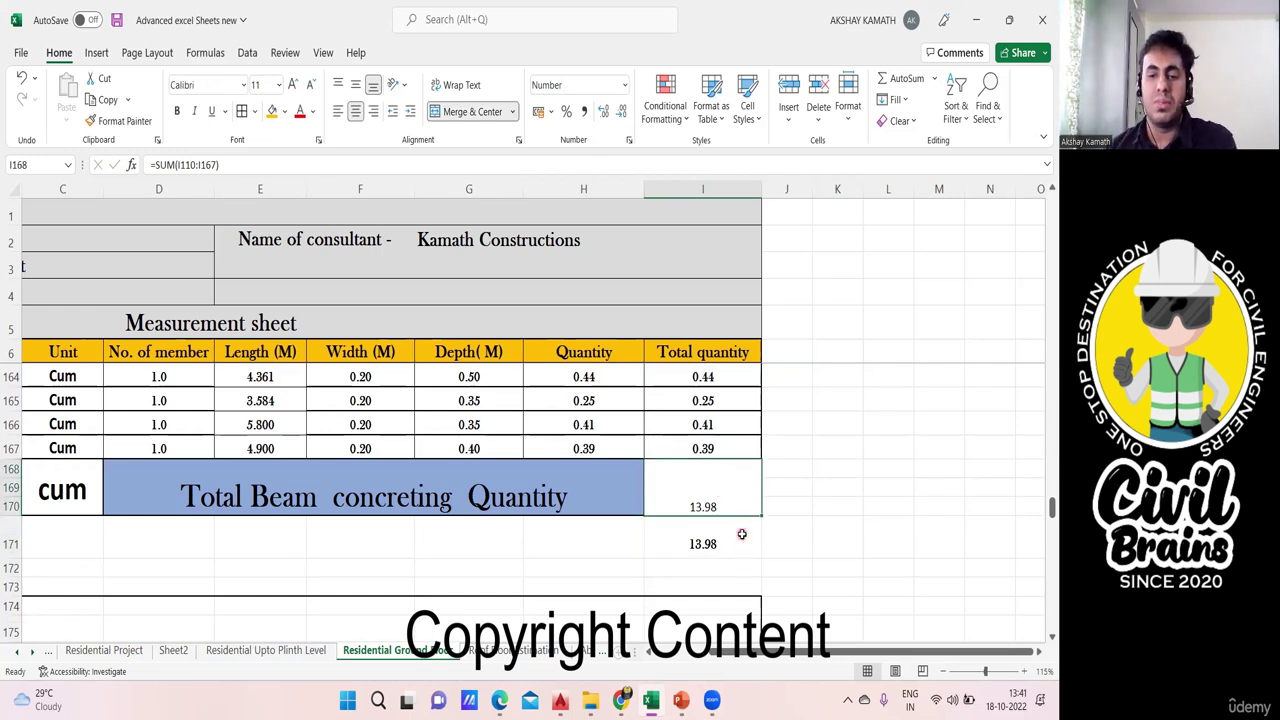
click(742, 534)
key(Delete)
Format the total beam concreting quantity as bold, vertically centred text at font size 18.
click(731, 491)
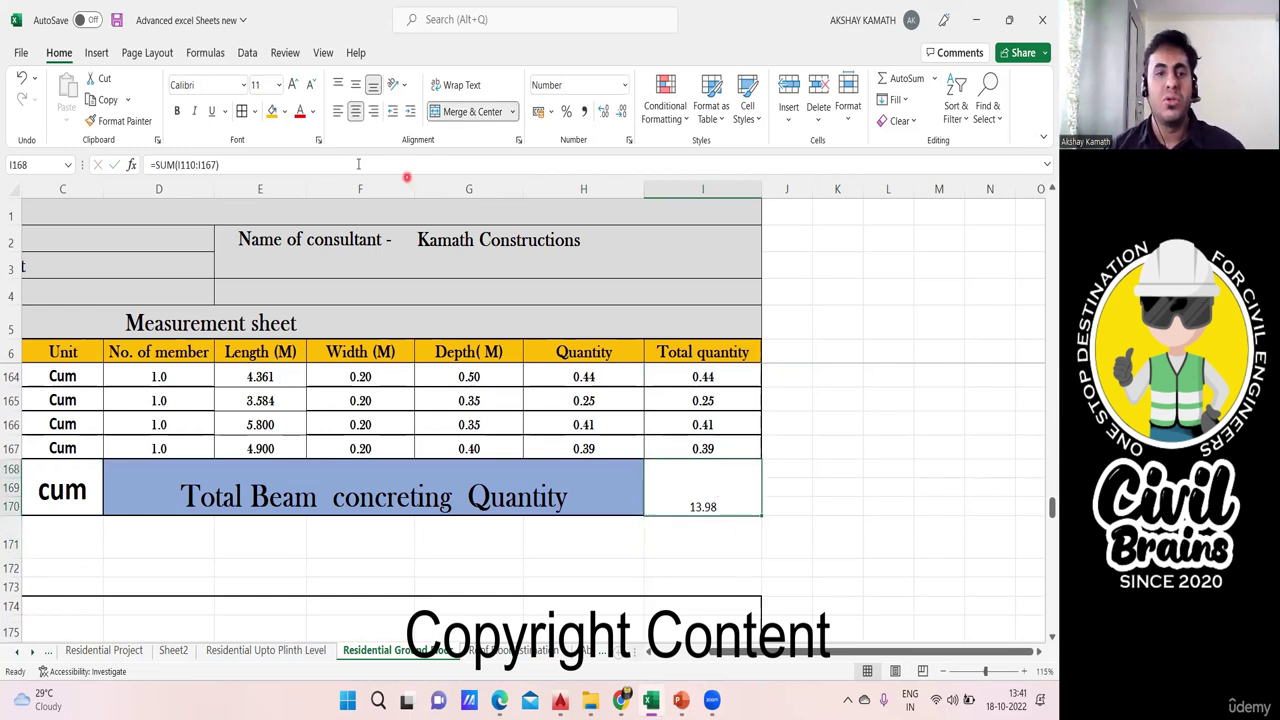
click(181, 112)
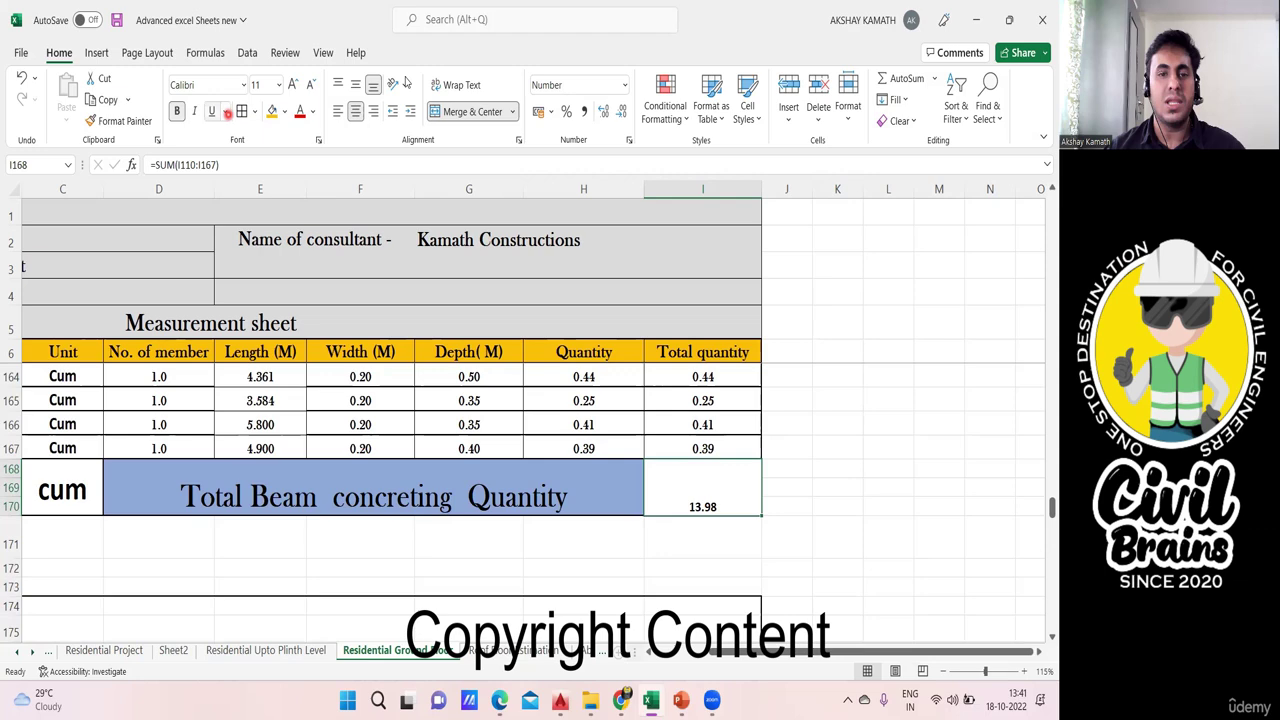
click(350, 87)
click(293, 84)
click(293, 84)
click(293, 84)
click(293, 84)
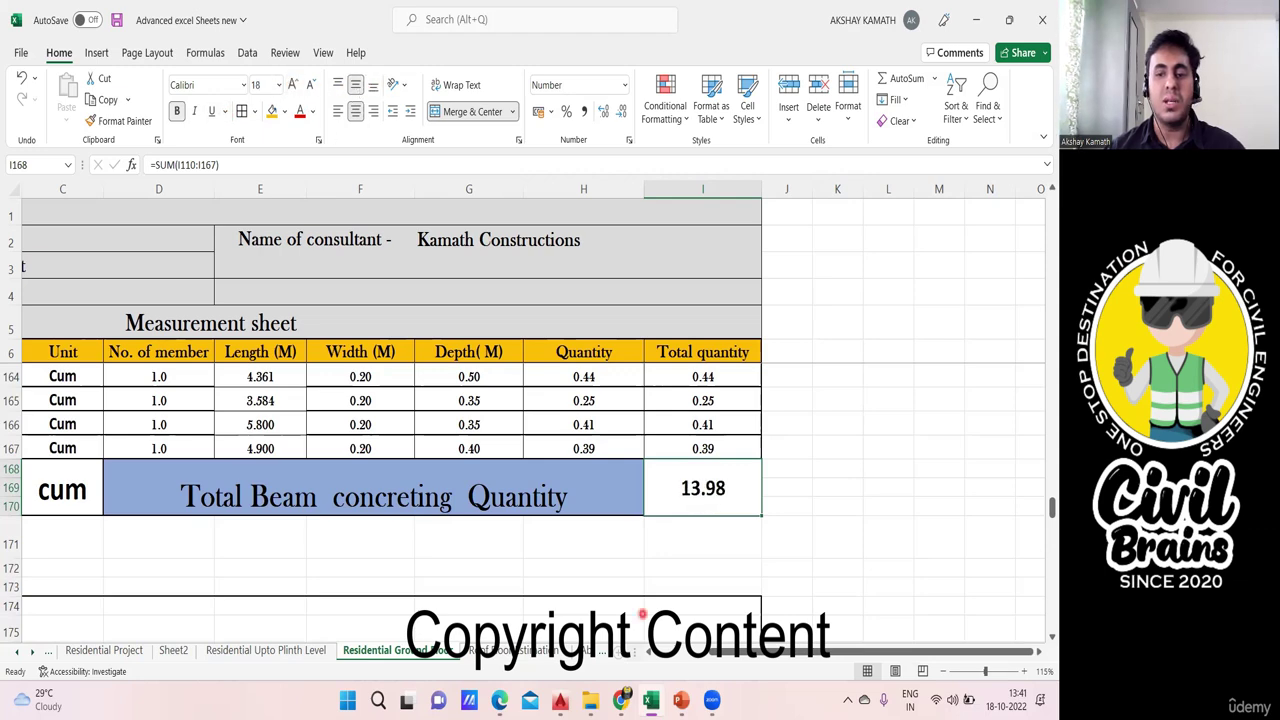
Review the beam concreting entries from FB58 up to the 1ST FLOOR Beam Concreting heading.
scroll(850, 560, left, 3)
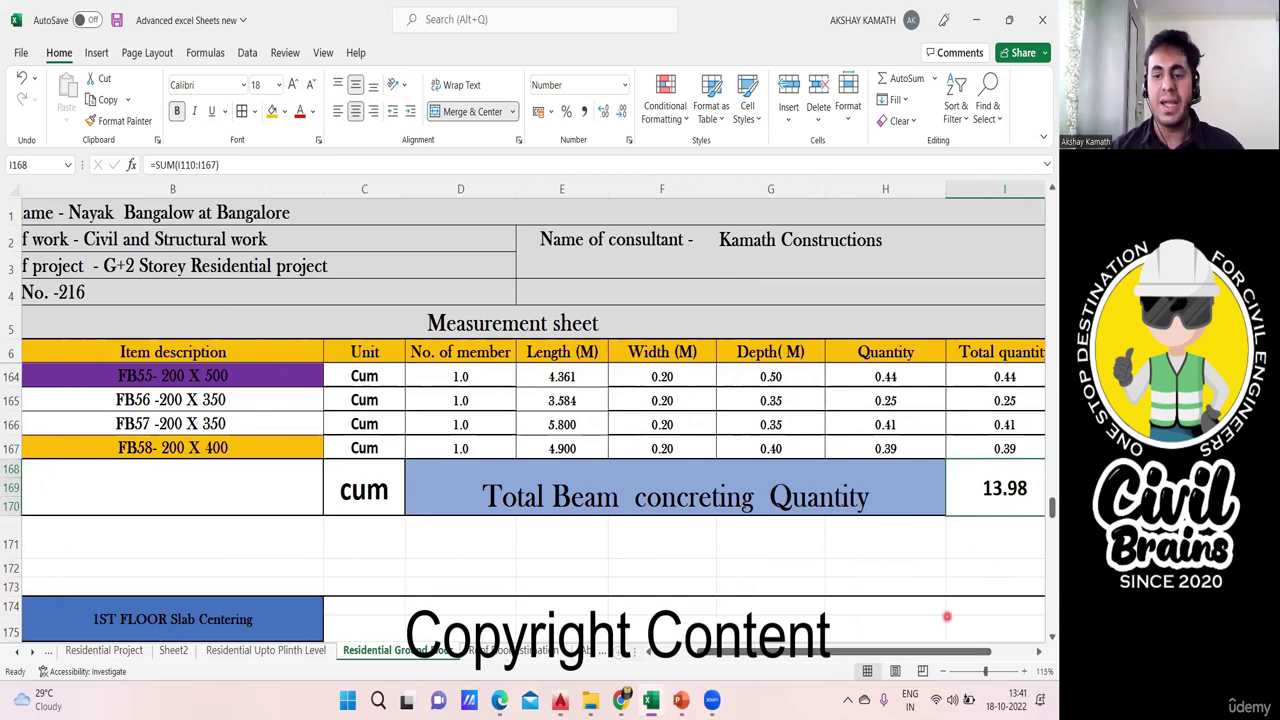
drag(905, 652, 830, 654)
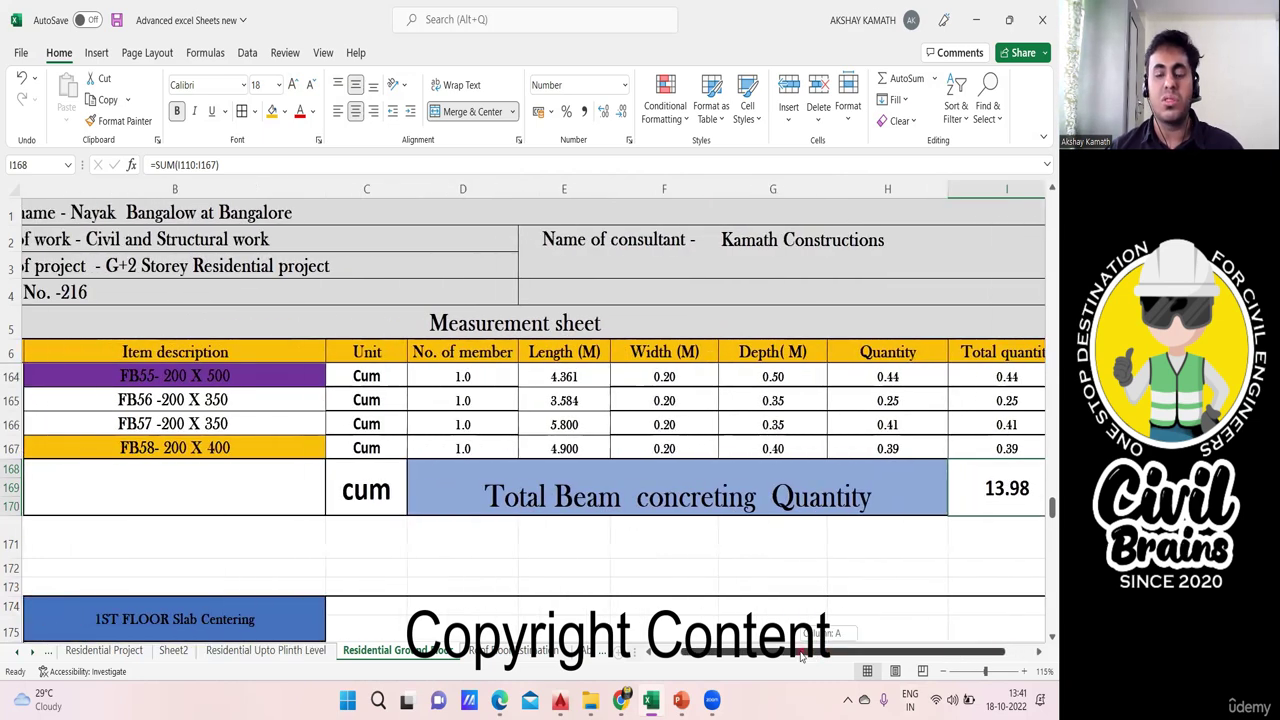
ctrl+scroll(690, 539, down, 1)
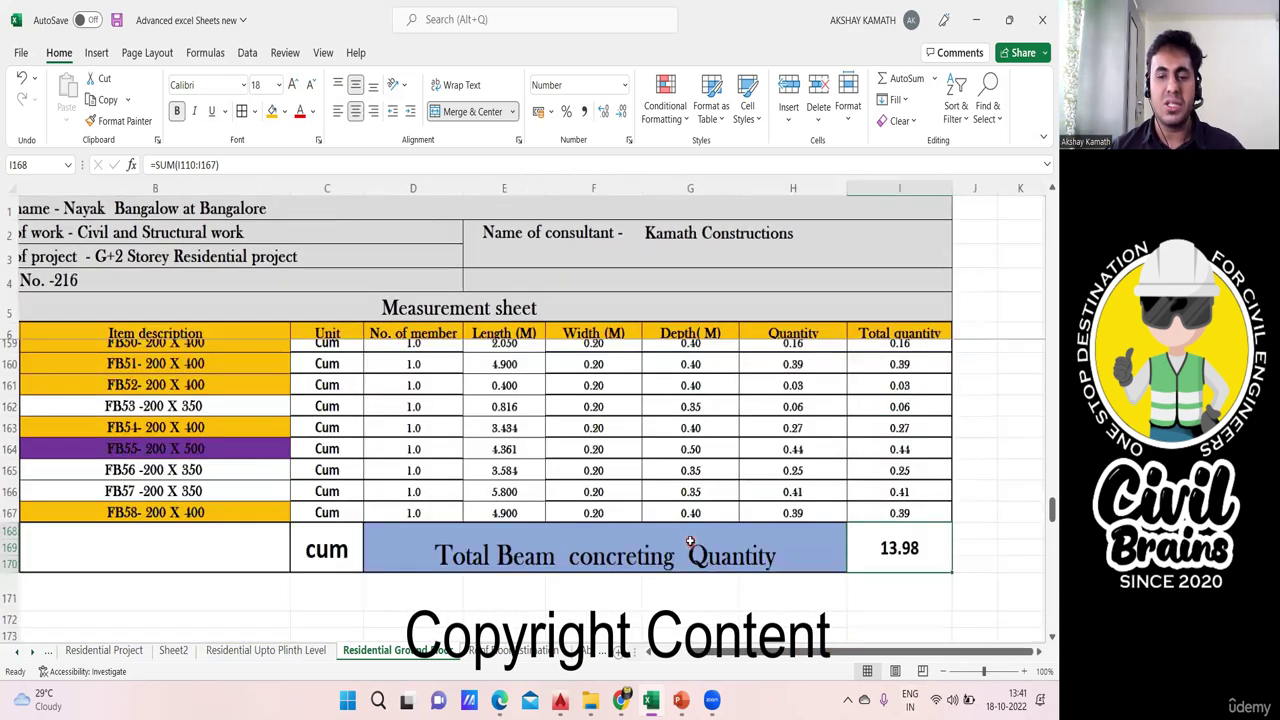
ctrl+scroll(683, 539, down, 1)
ctrl+scroll(680, 531, up, 1)
scroll(680, 536, up, 2)
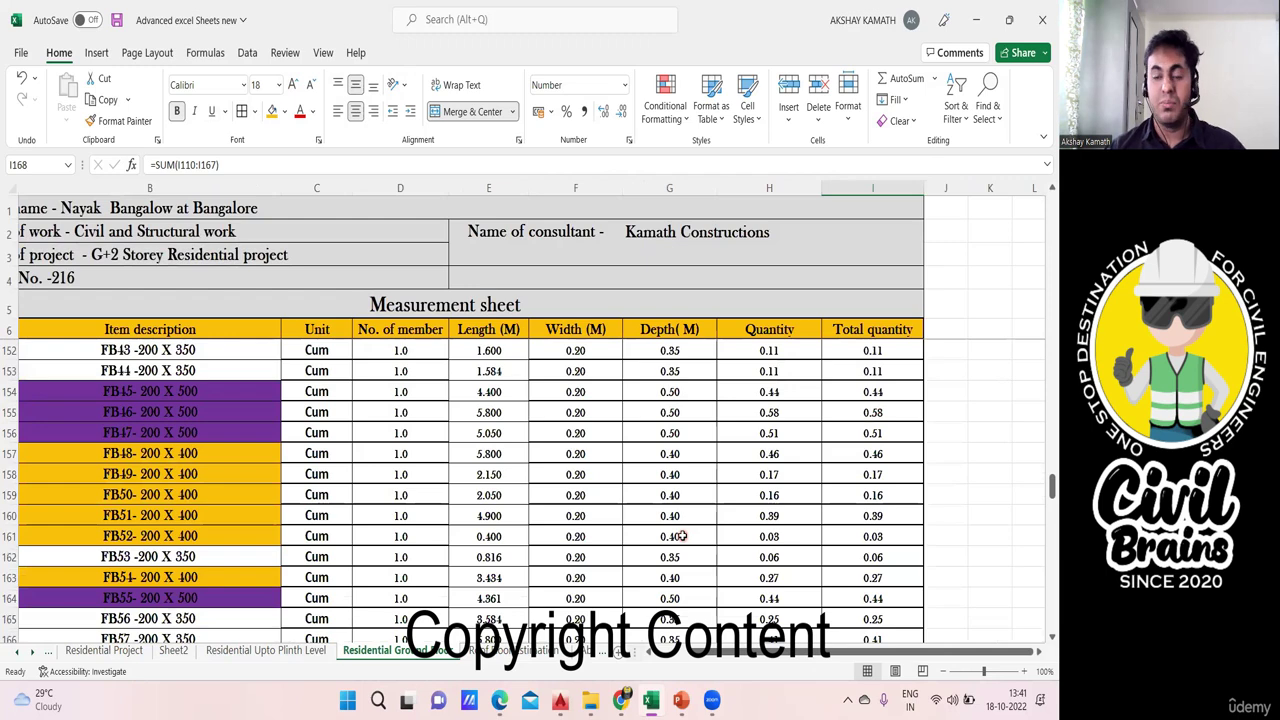
scroll(681, 536, up, 10)
scroll(677, 528, down, 4)
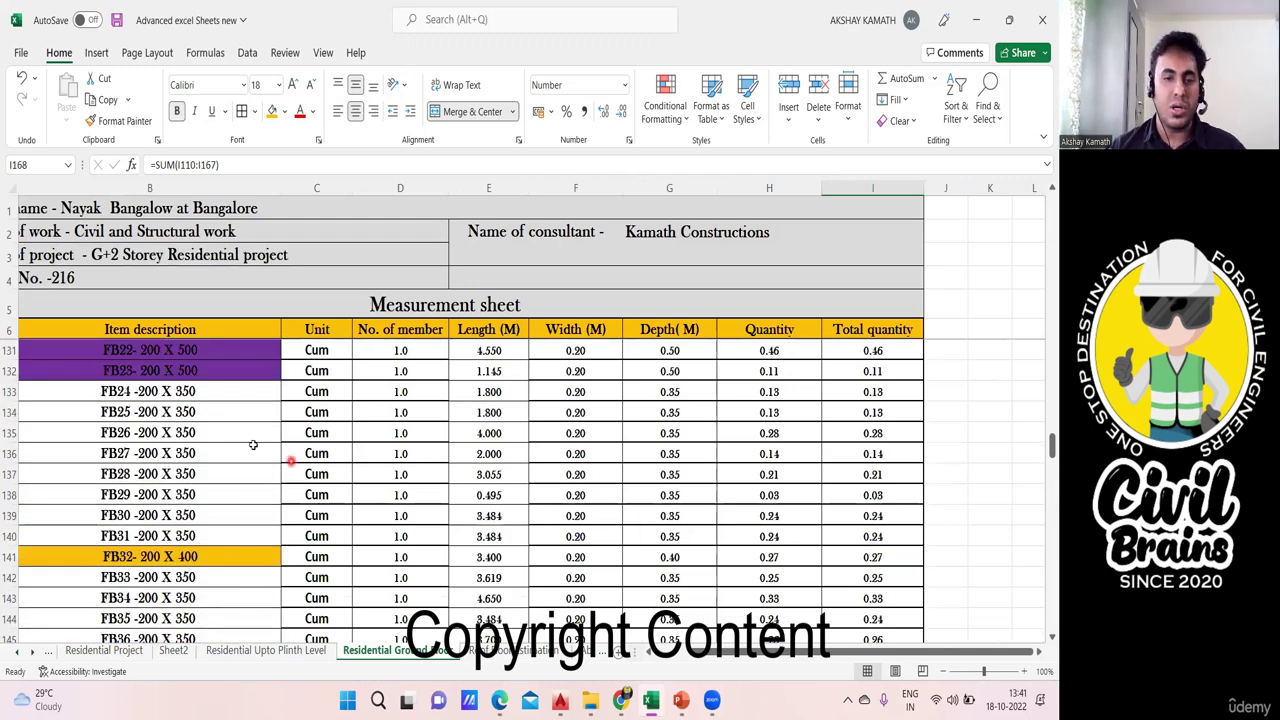
scroll(205, 427, up, 7)
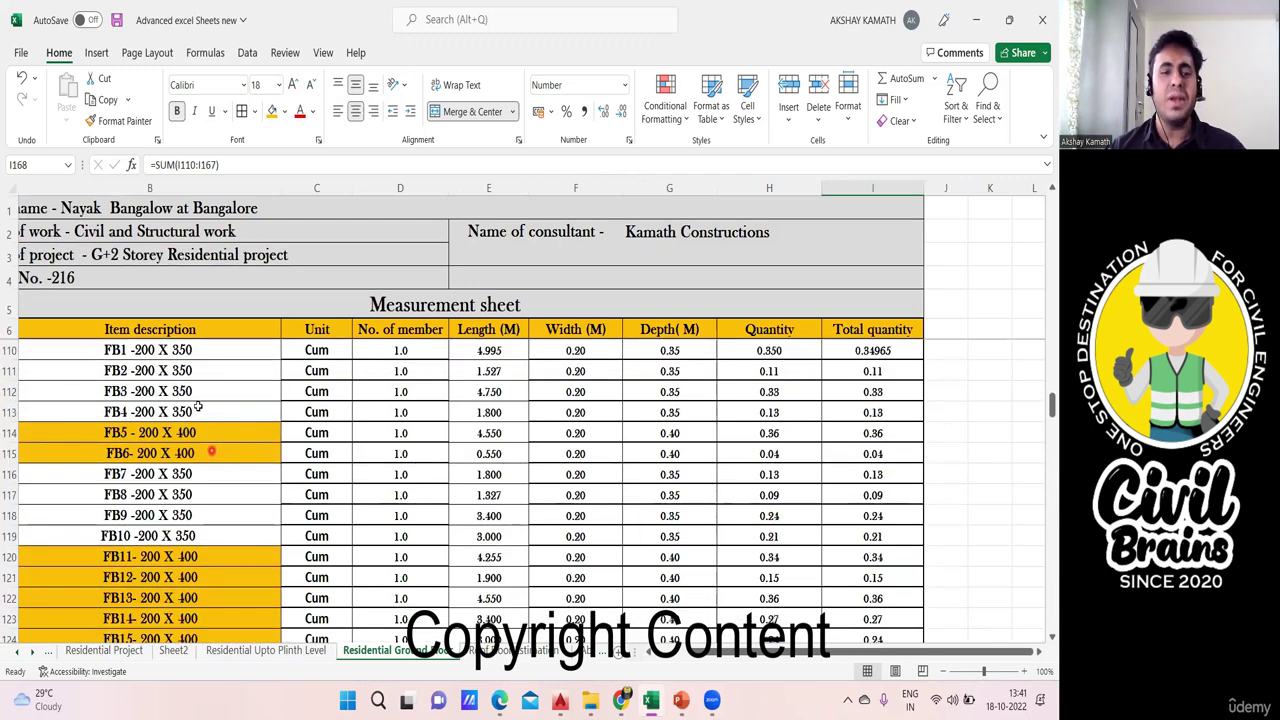
scroll(227, 429, up, 2)
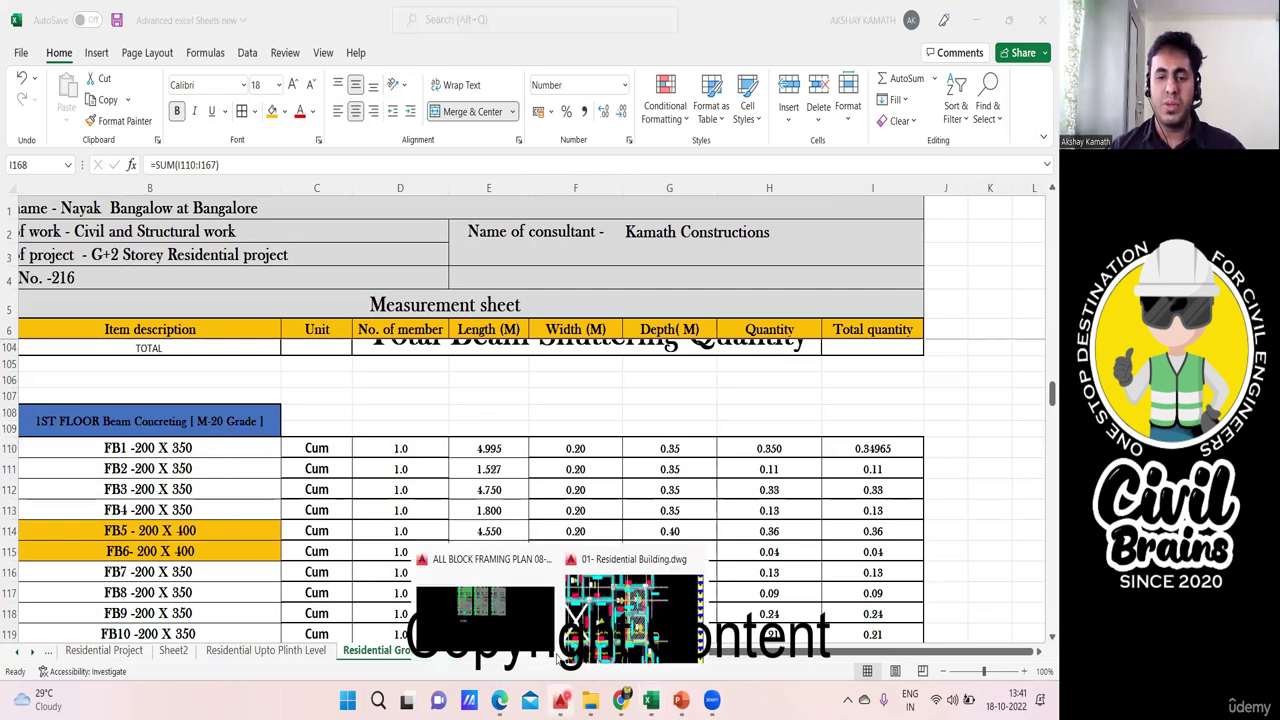
Switch to 01- Residential Building.dwg in AutoCAD and examine beams FB1 to FB6 in the first floor level layout.
click(660, 600)
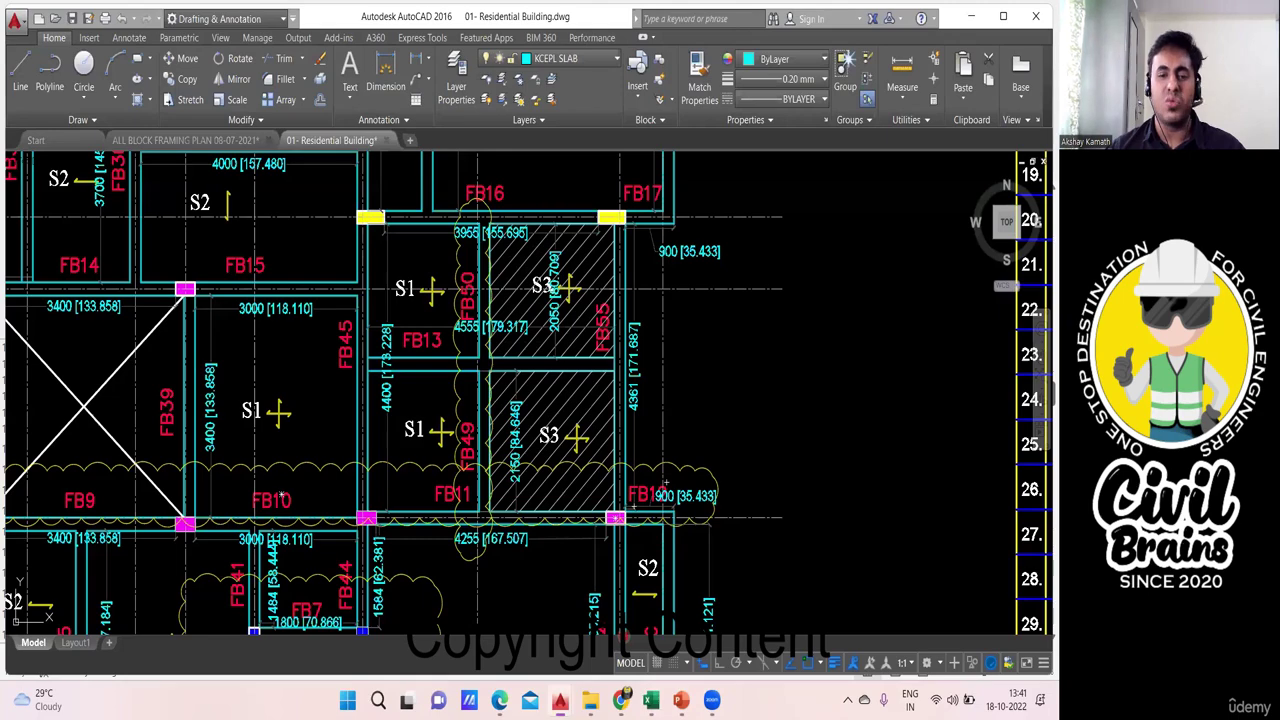
scroll(482, 323, down, 1)
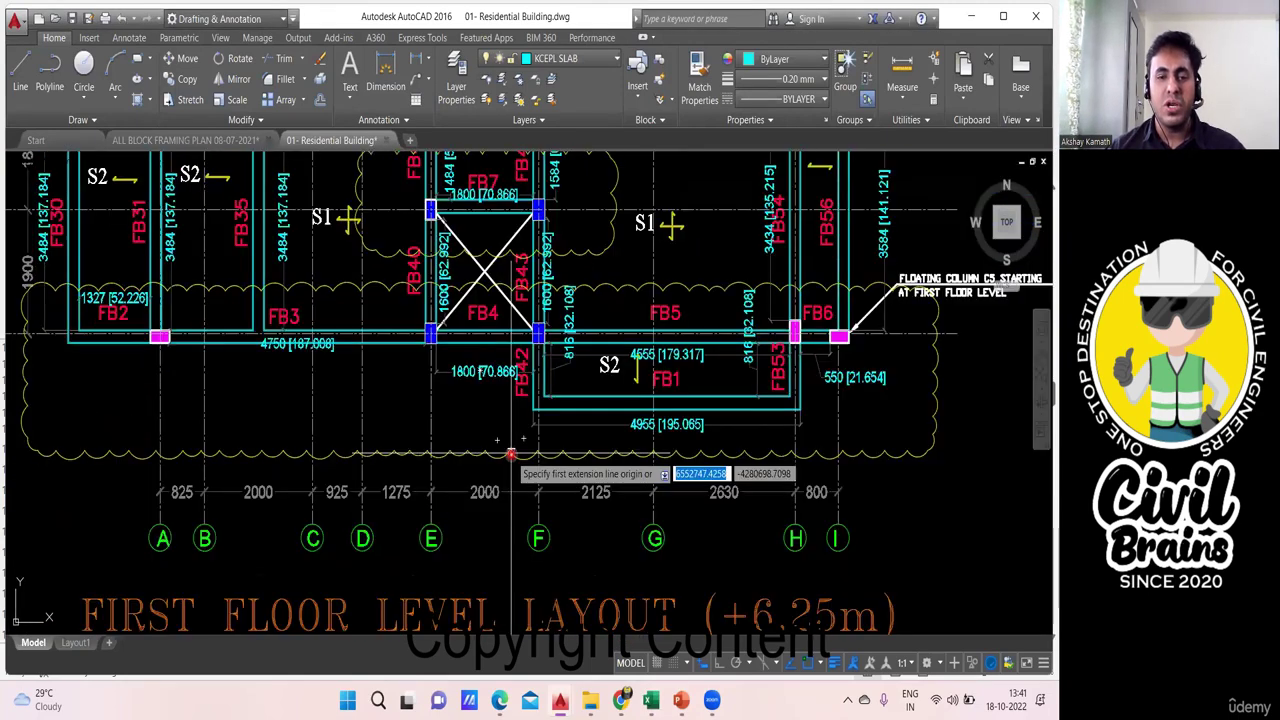
scroll(430, 448, down, 2)
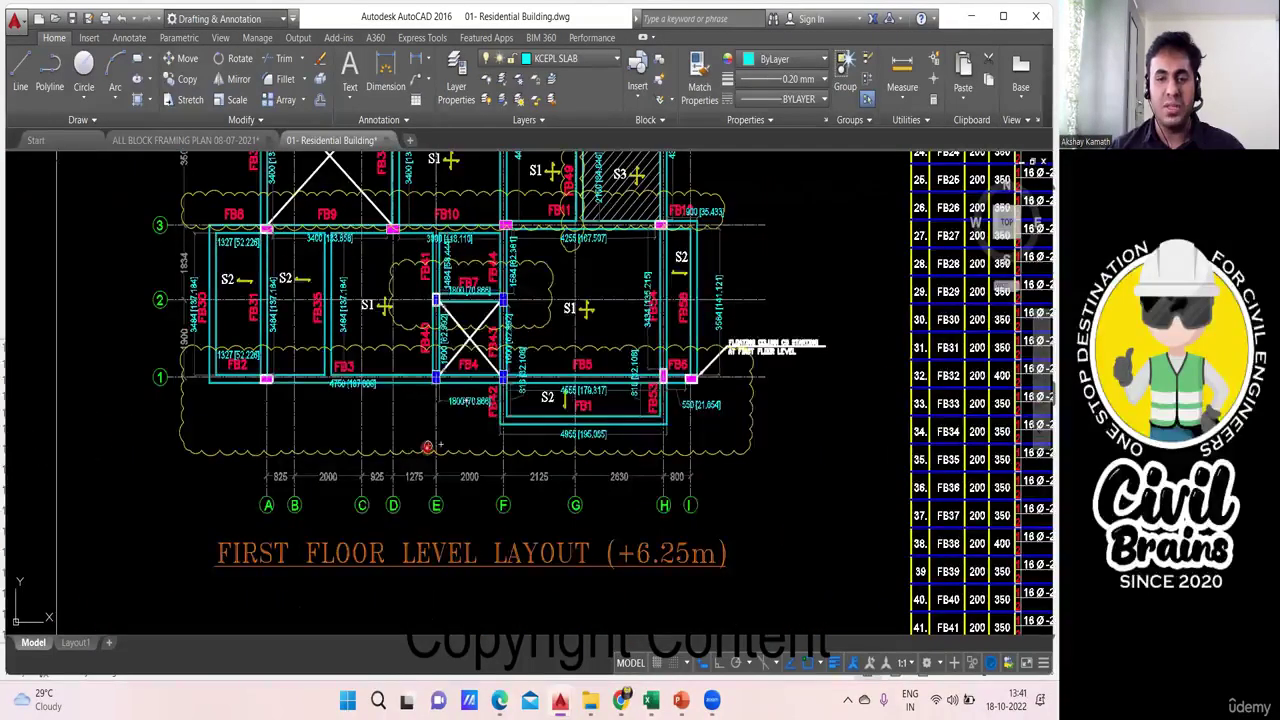
mouse_move(428, 447)
mouse_down()
mouse_move(434, 397)
mouse_move(430, 447)
mouse_up()
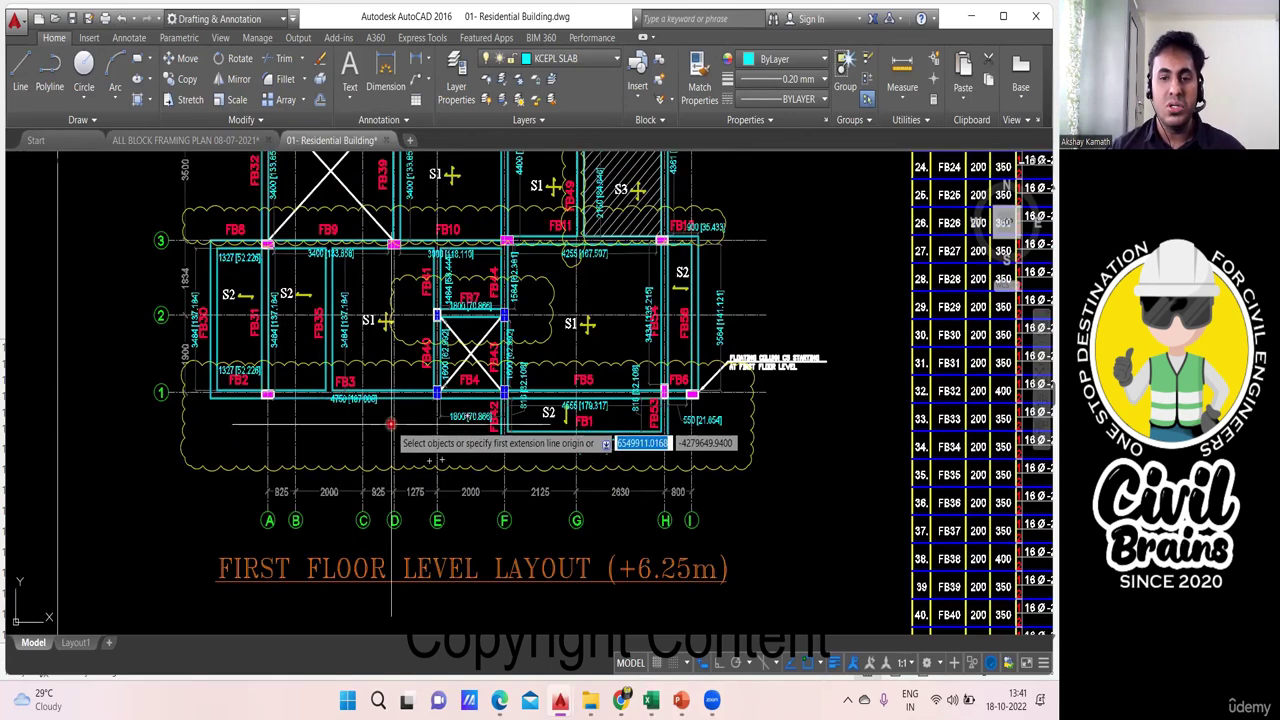
scroll(391, 424, up, 2)
mouse_move(391, 424)
mouse_down()
mouse_move(411, 453)
mouse_move(365, 473)
mouse_up()
key(Return)
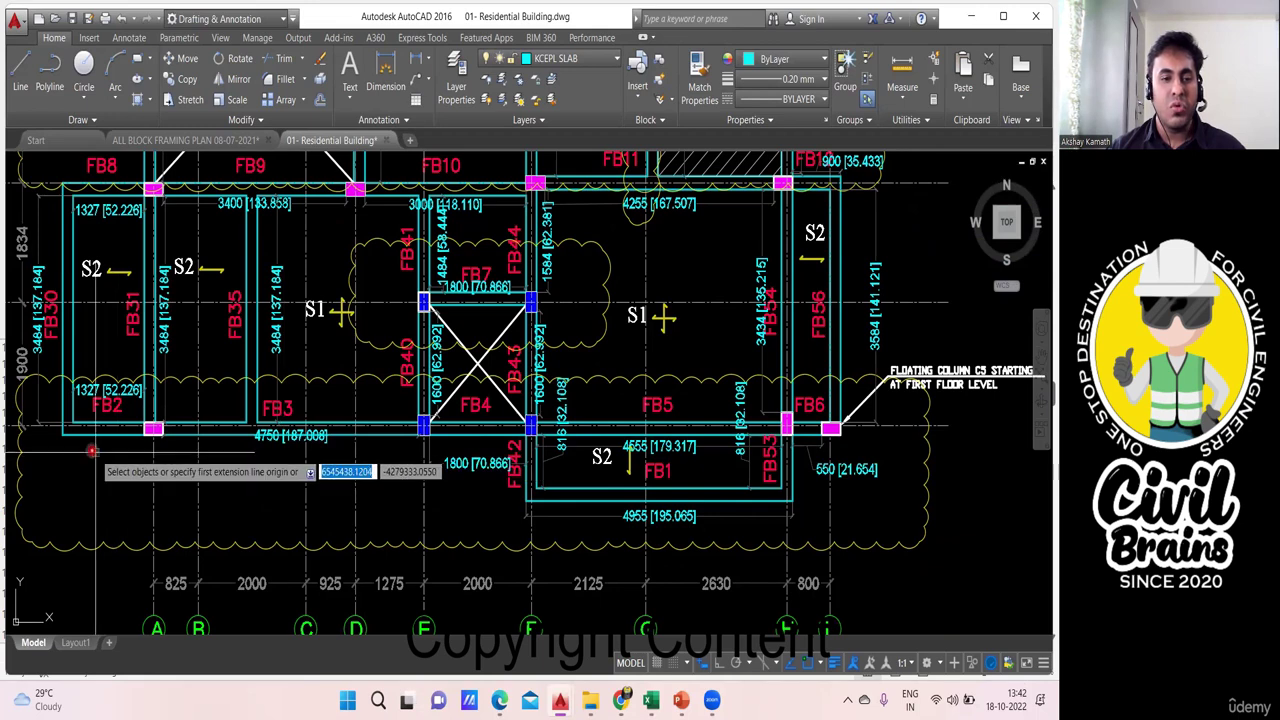
drag(100, 444, 94, 416)
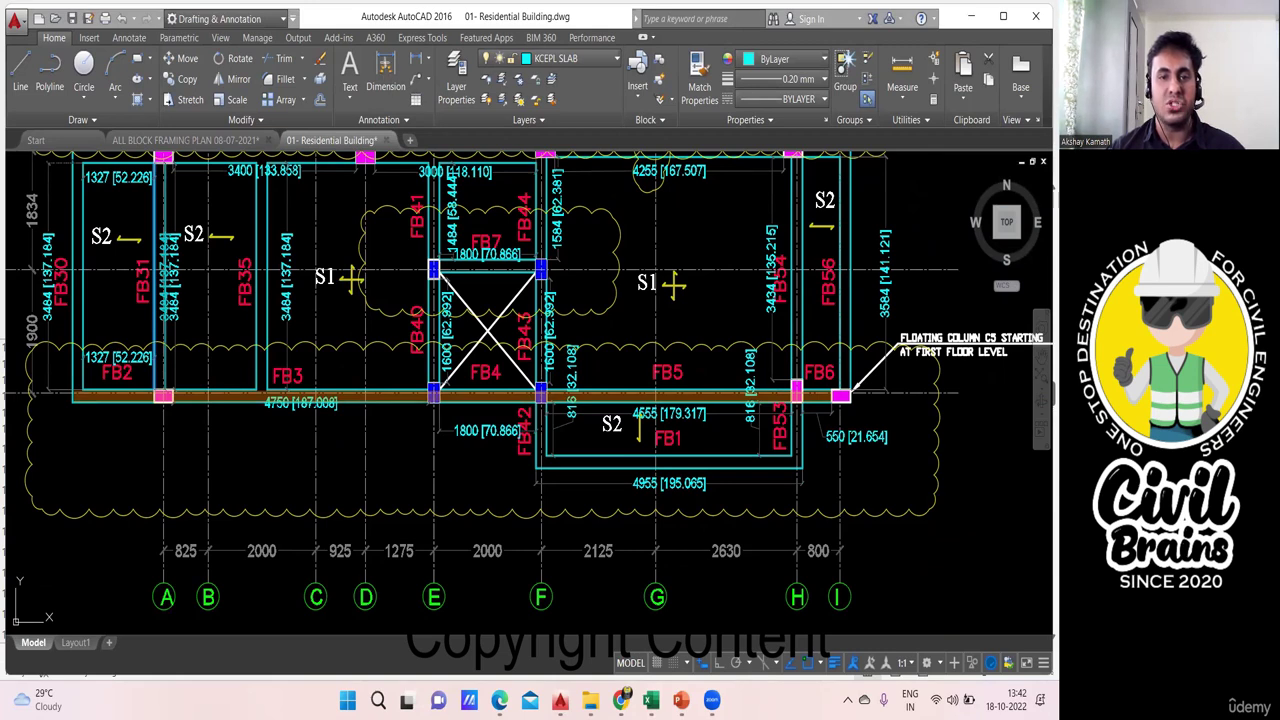
Dimension the overall outer beam line from FB2's outer corner to the near edge of the floating column at grid I, placed below the grid bubbles.
scroll(64, 410, up, 2)
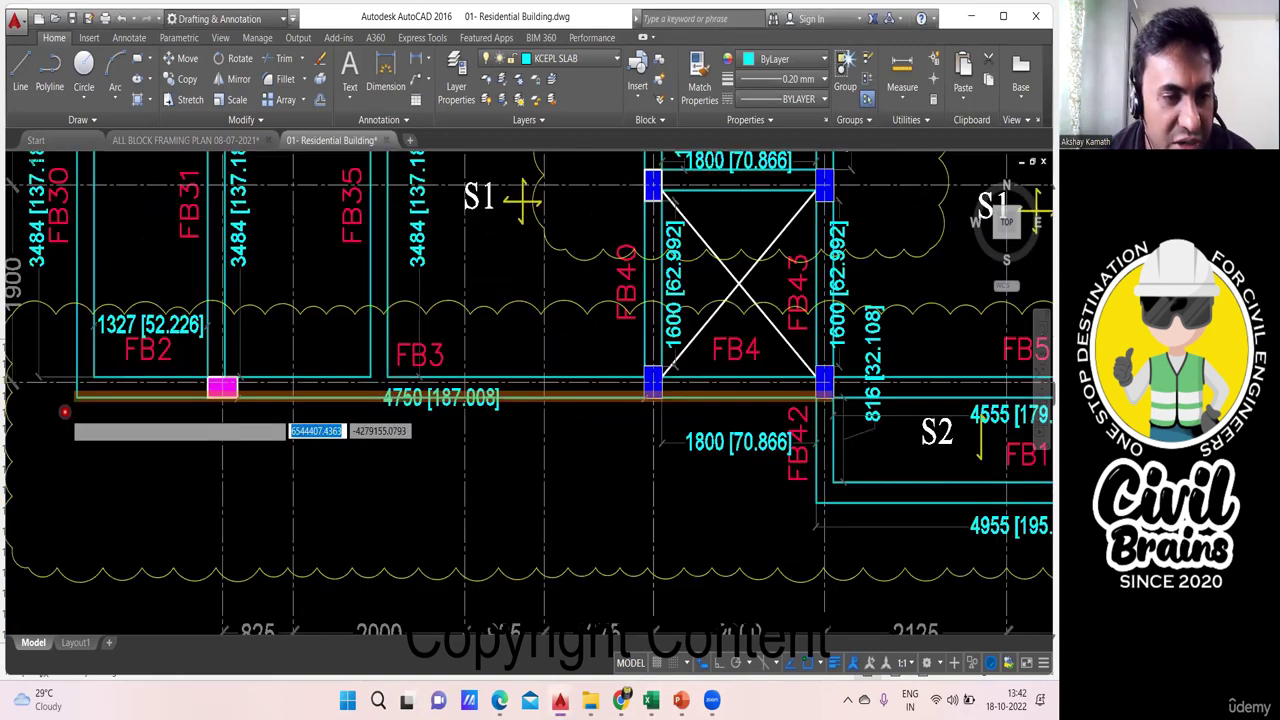
scroll(64, 410, up, 2)
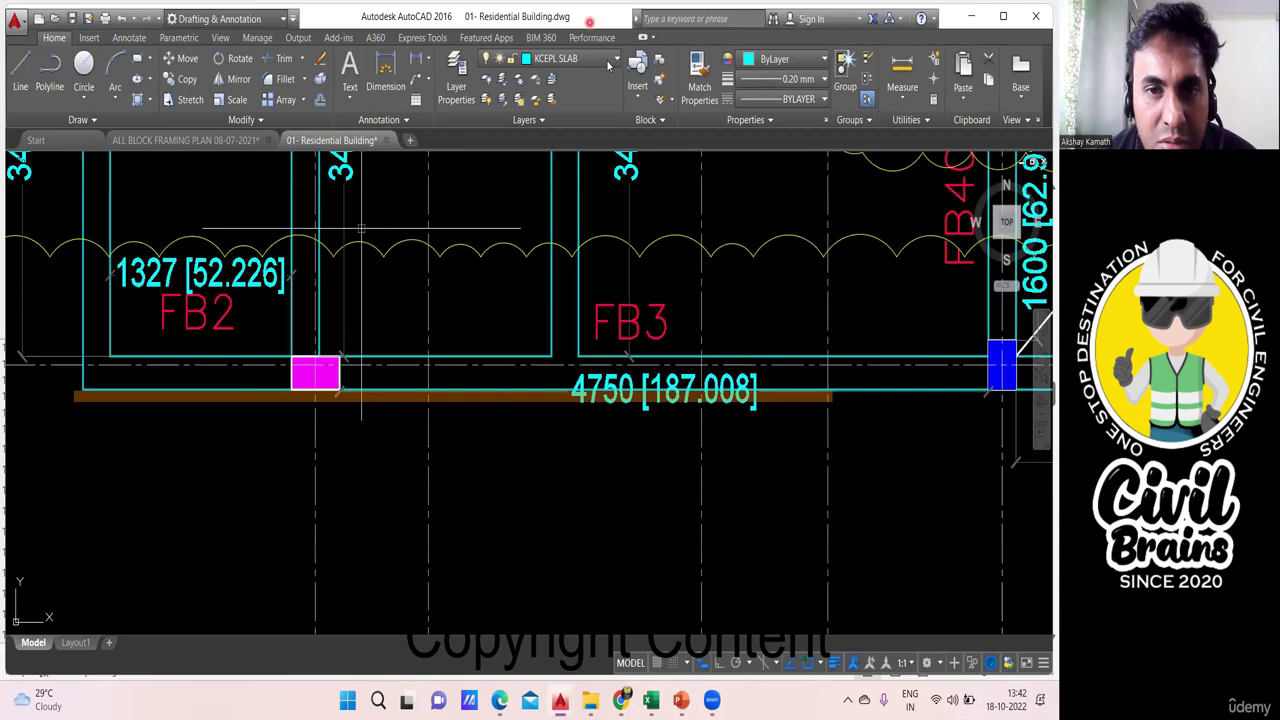
text(dli)
key(Return)
click(80, 388)
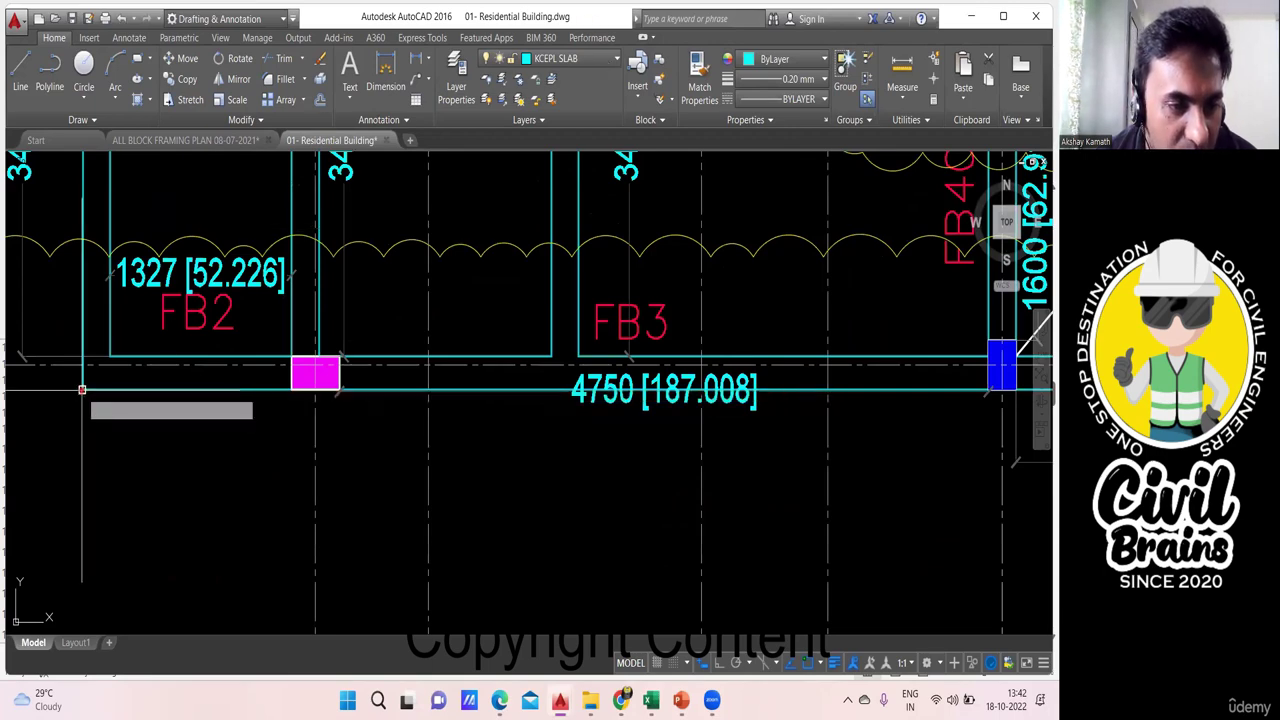
scroll(216, 460, down, 7)
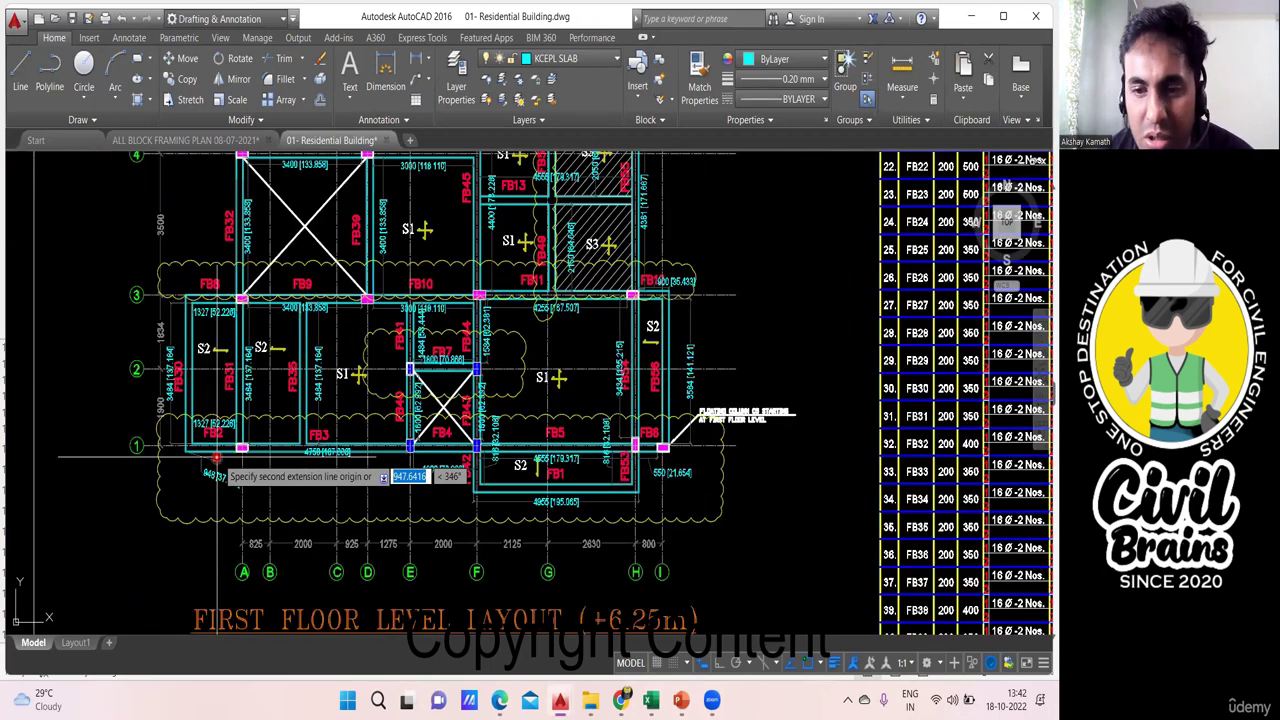
drag(216, 457, 364, 412)
scroll(750, 425, up, 5)
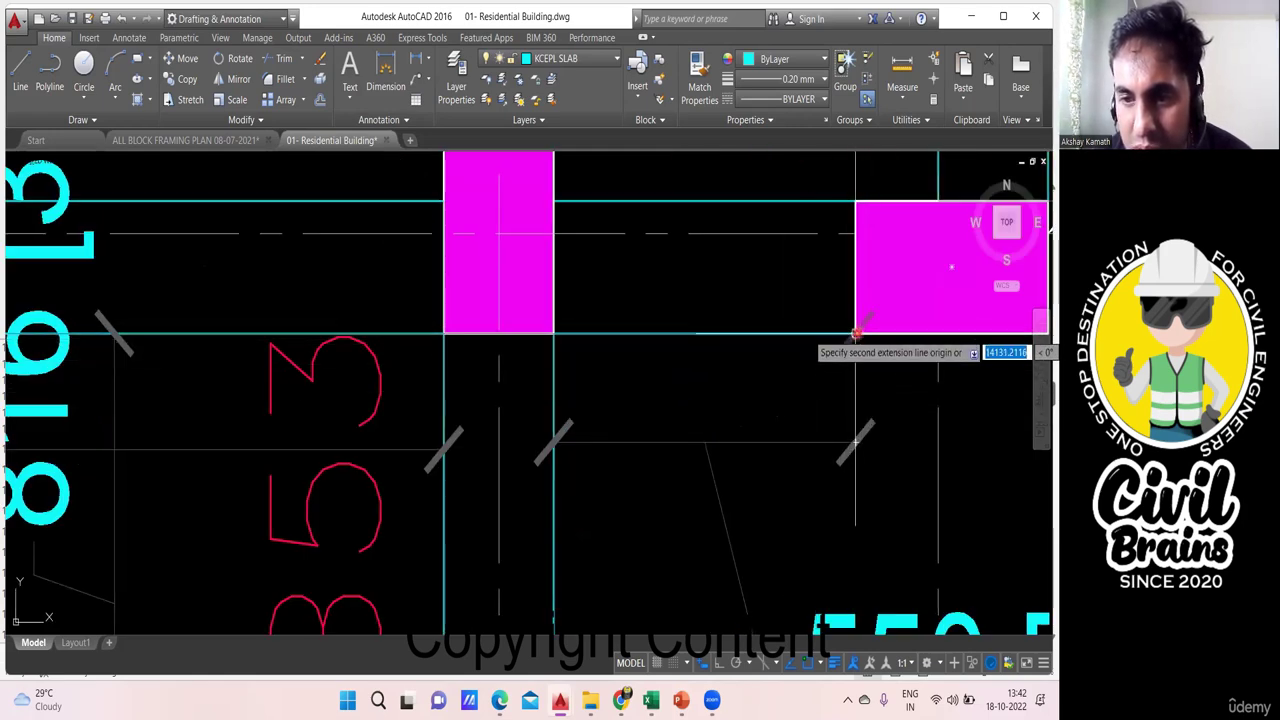
scroll(850, 340, down, 5)
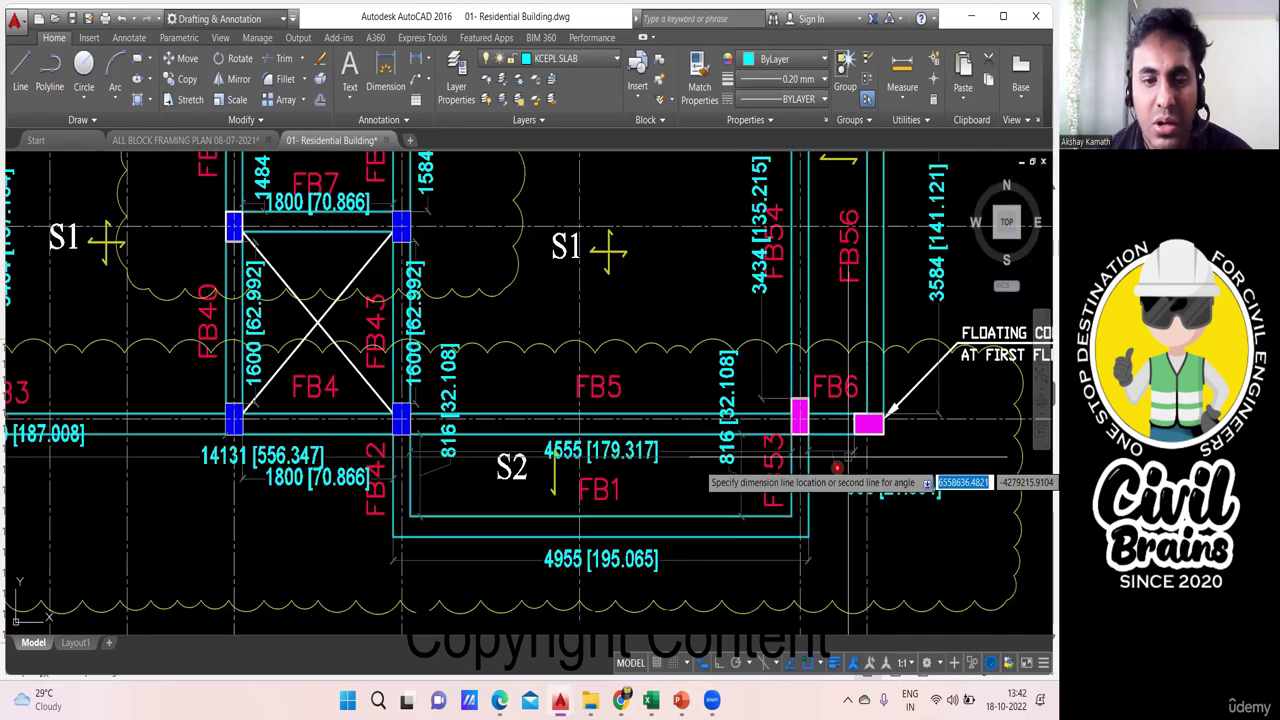
scroll(830, 349, up, 2)
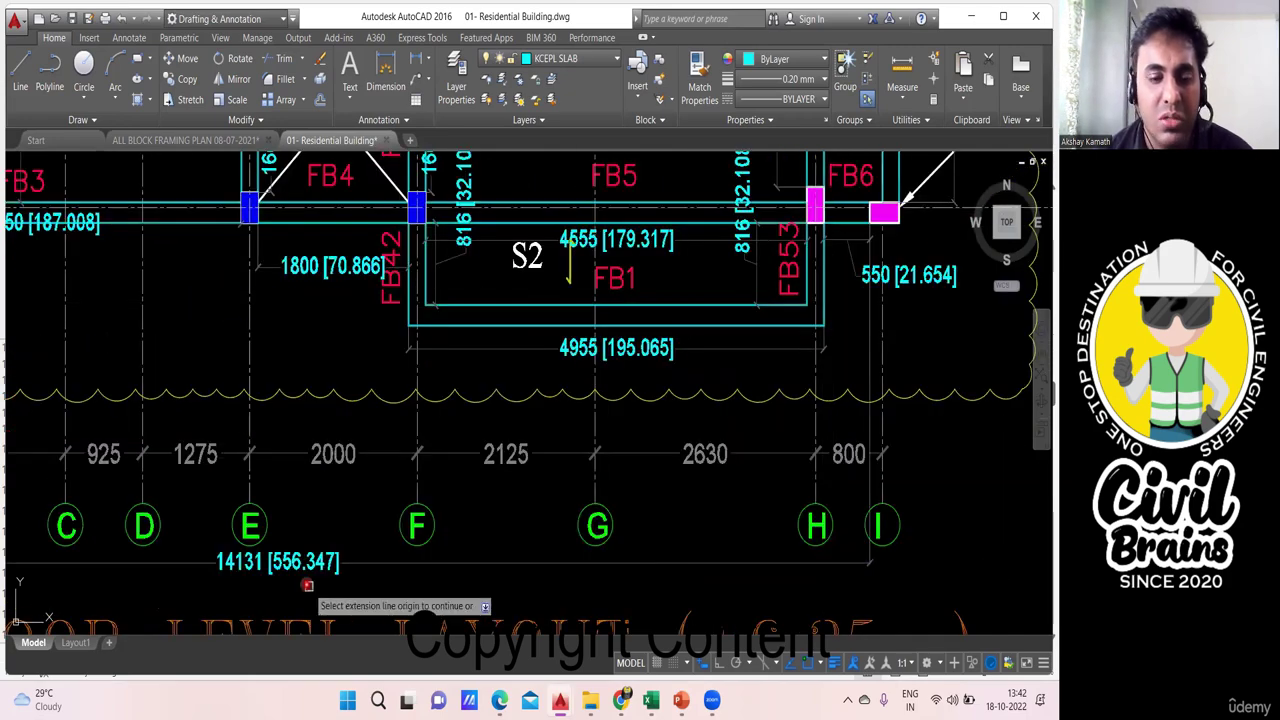
scroll(300, 580, down, 2)
click(425, 525)
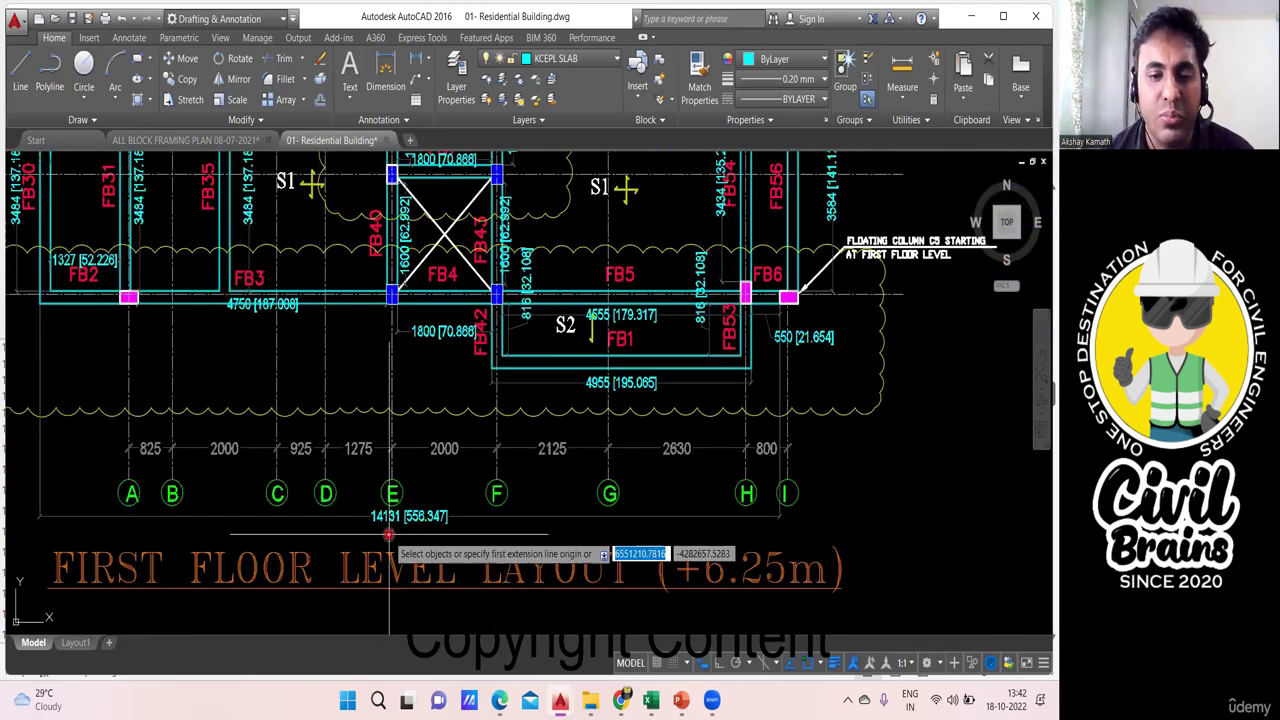
Examine the columns interrupting the grid 1 beam line at grids A, E, F, H and I in the first floor layout.
scroll(437, 545, down, 2)
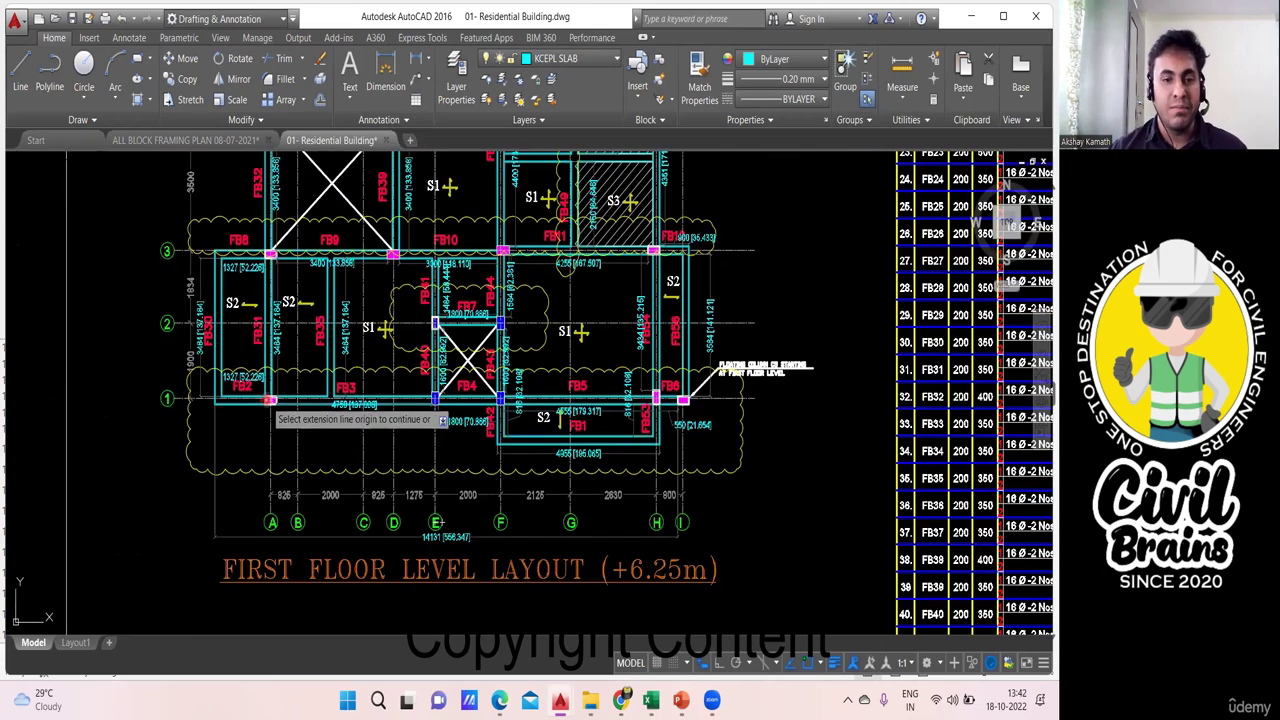
scroll(273, 402, up, 4)
scroll(273, 402, up, 2)
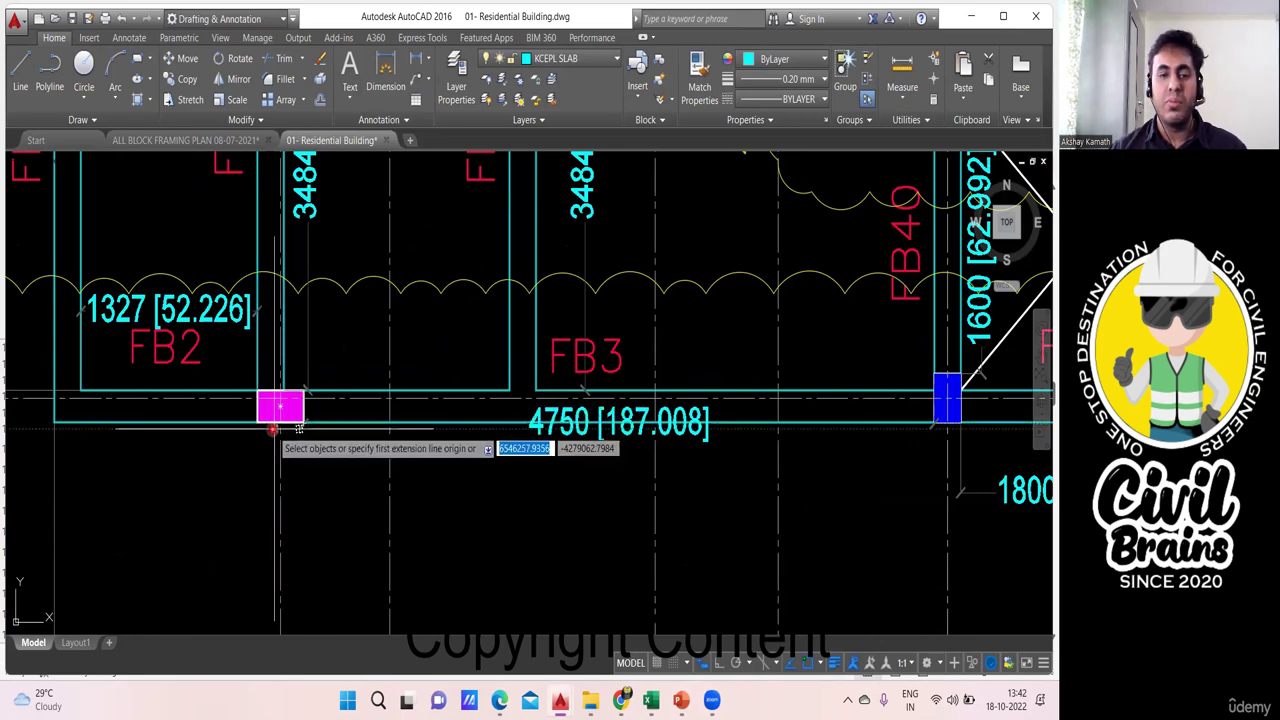
scroll(267, 404, down, 2)
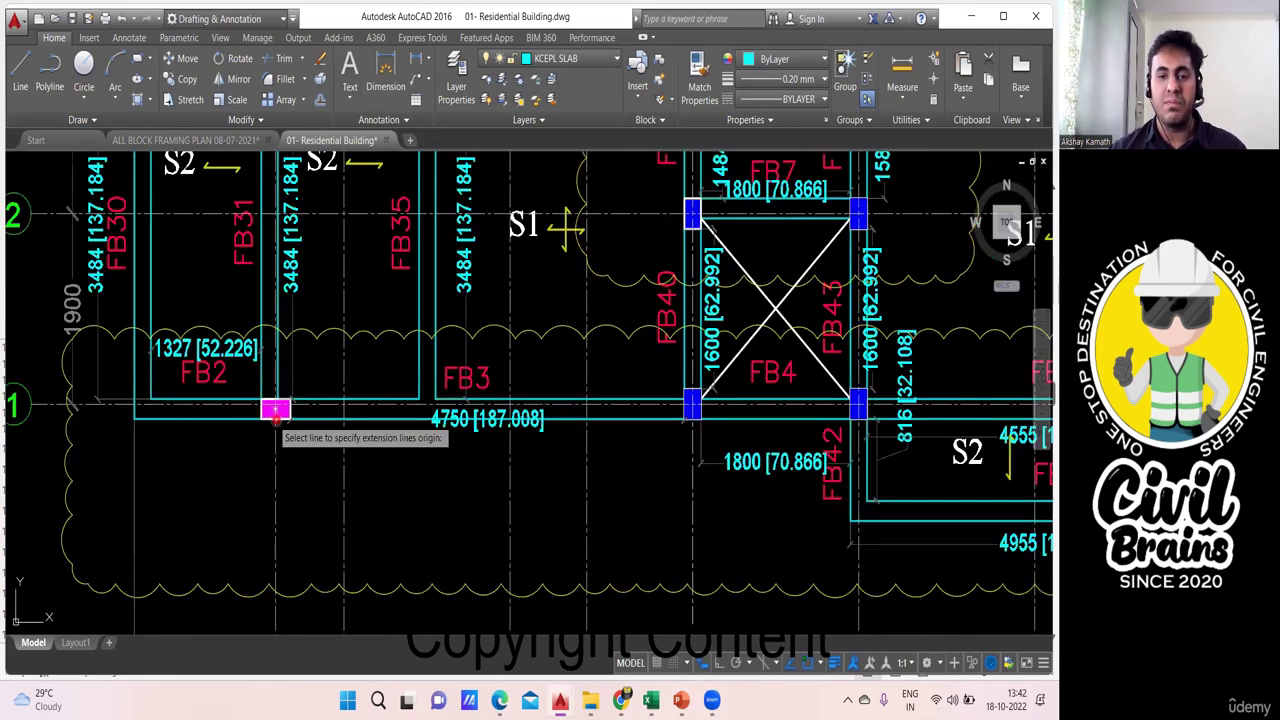
drag(359, 419, 194, 438)
scroll(527, 430, up, 2)
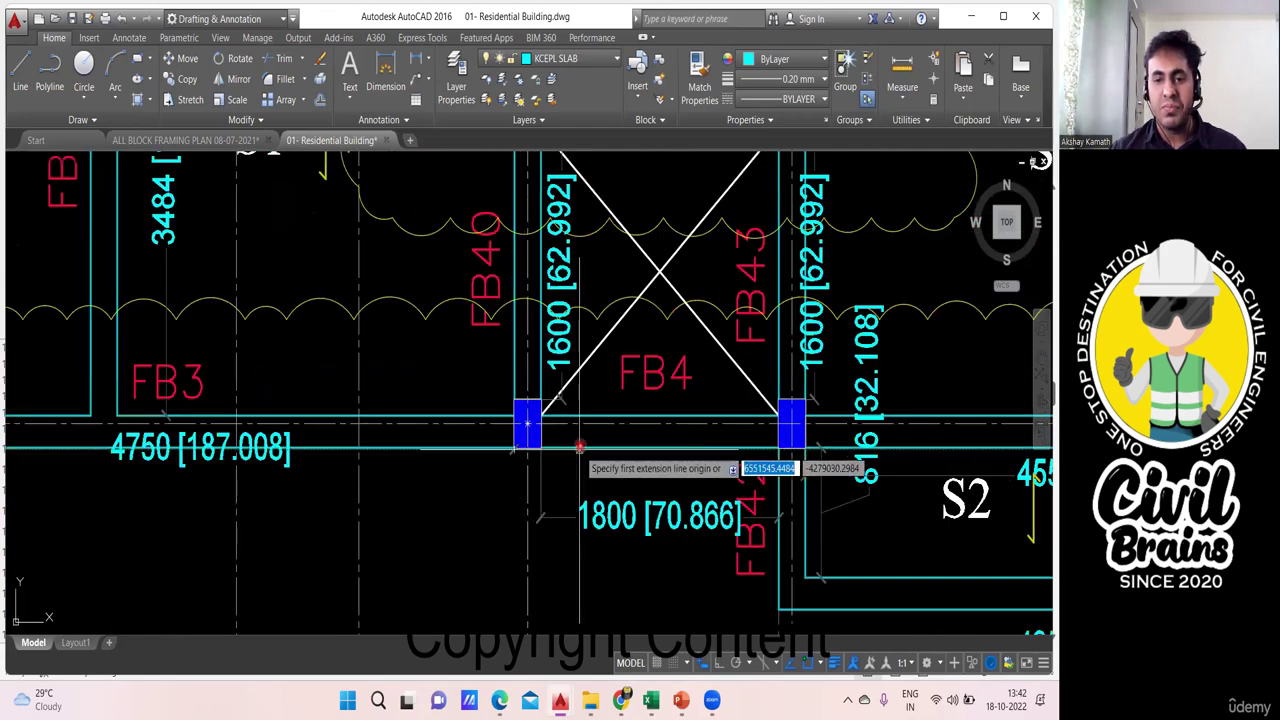
scroll(540, 455, down, 2)
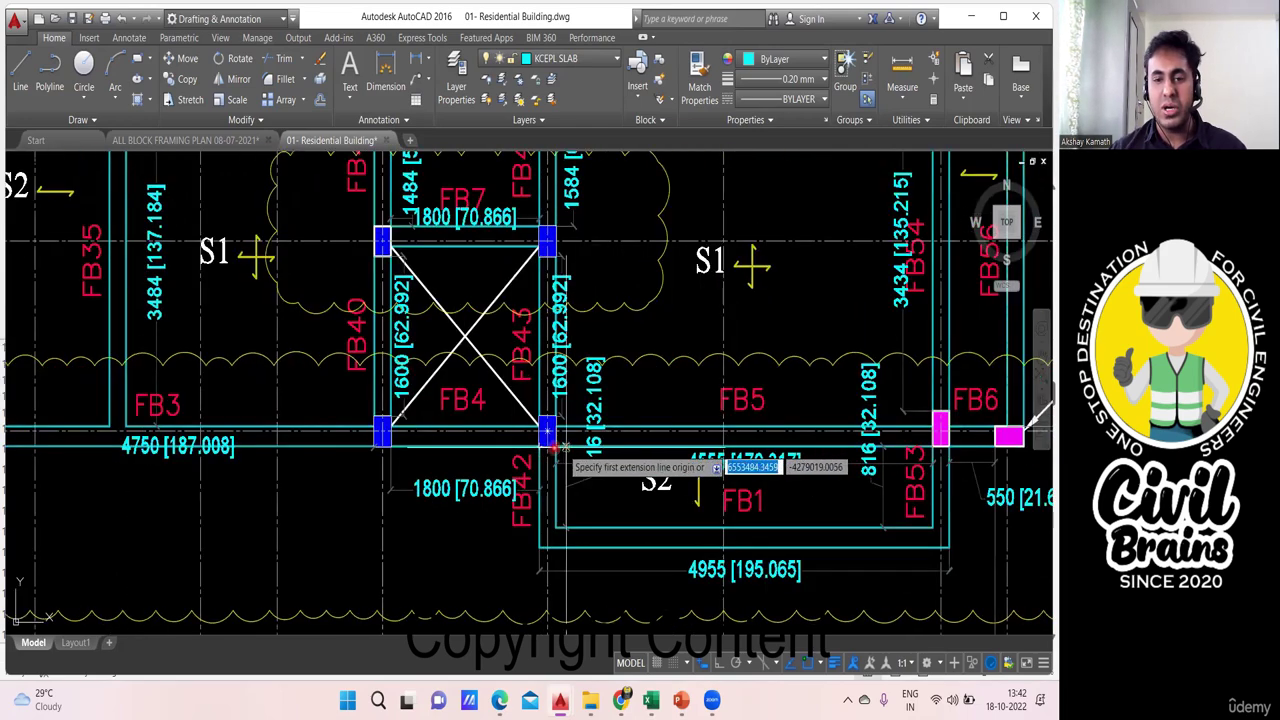
mouse_move(634, 477)
mouse_down()
mouse_move(480, 471)
mouse_move(431, 497)
mouse_move(401, 487)
mouse_up()
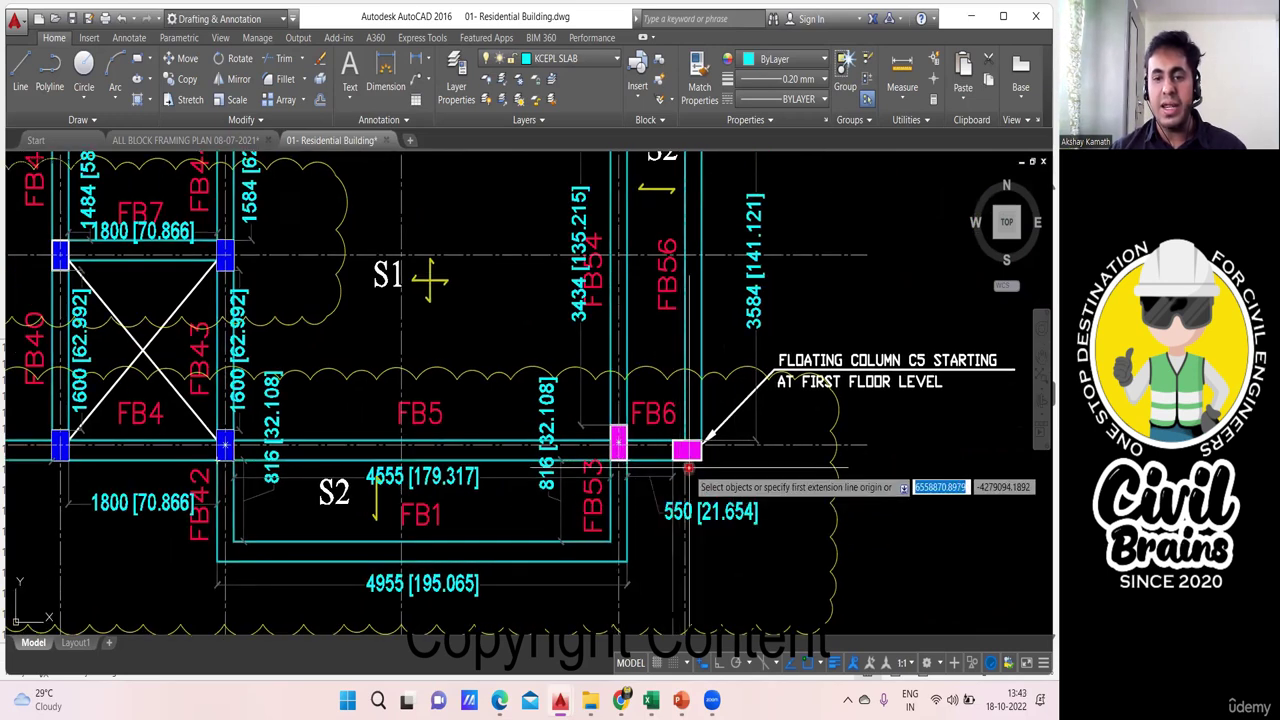
scroll(691, 465, up, 4)
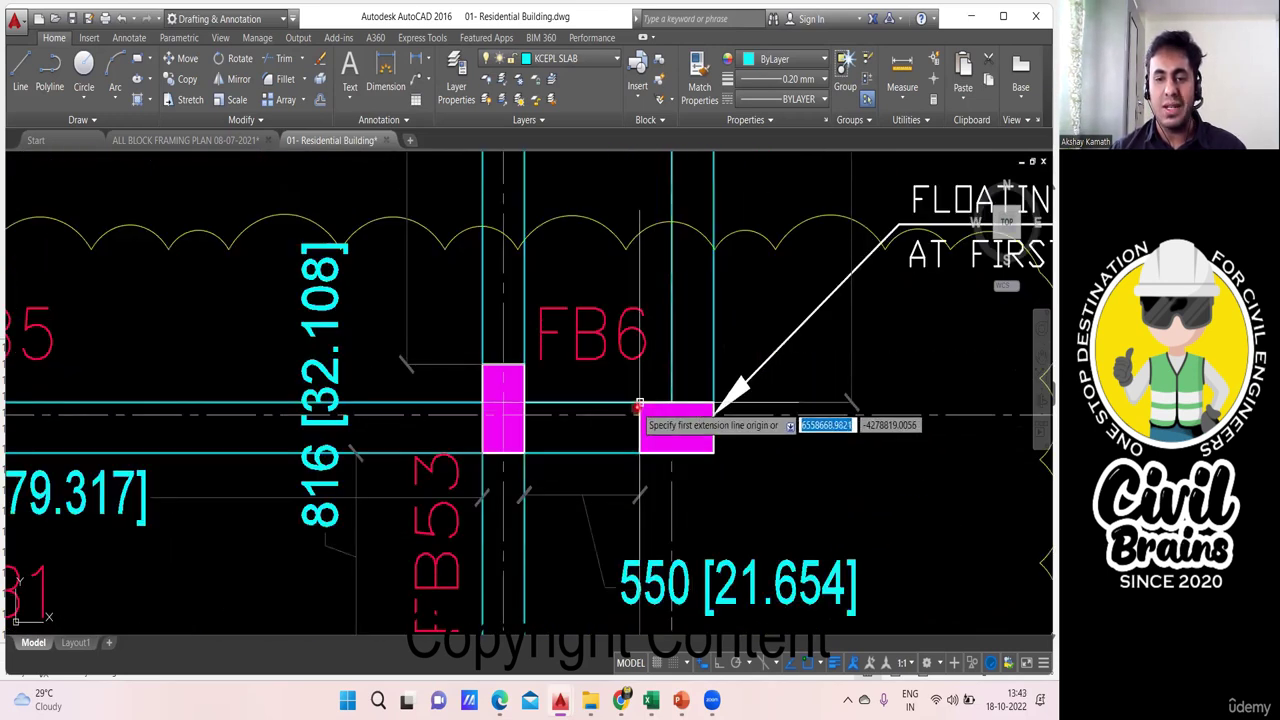
scroll(650, 450, down, 5)
scroll(655, 462, up, 1)
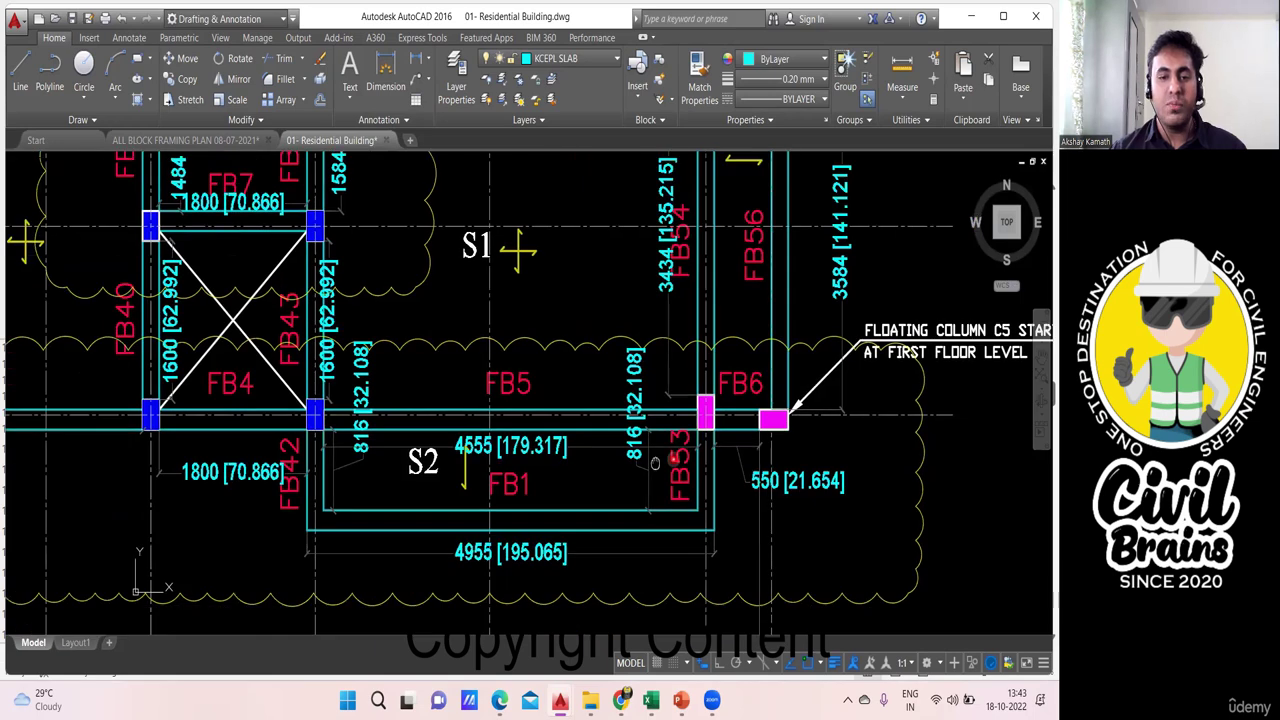
drag(232, 468, 708, 435)
drag(213, 403, 362, 433)
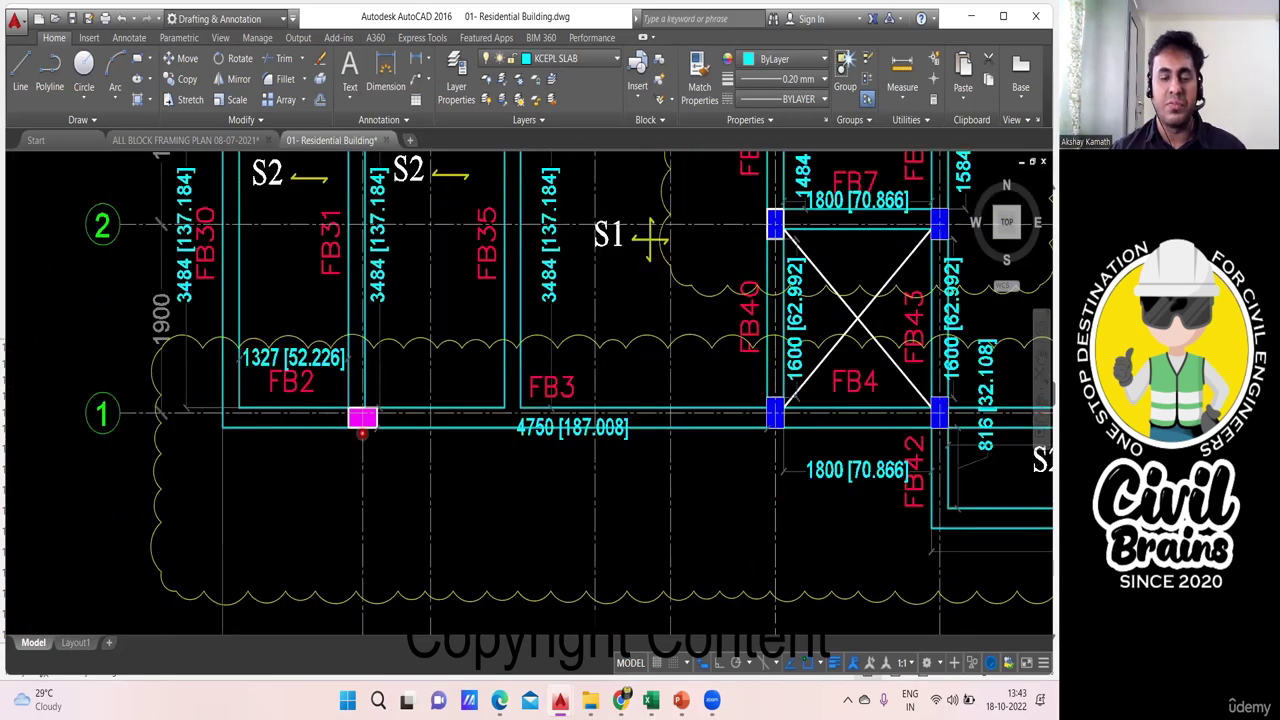
scroll(395, 404, up, 5)
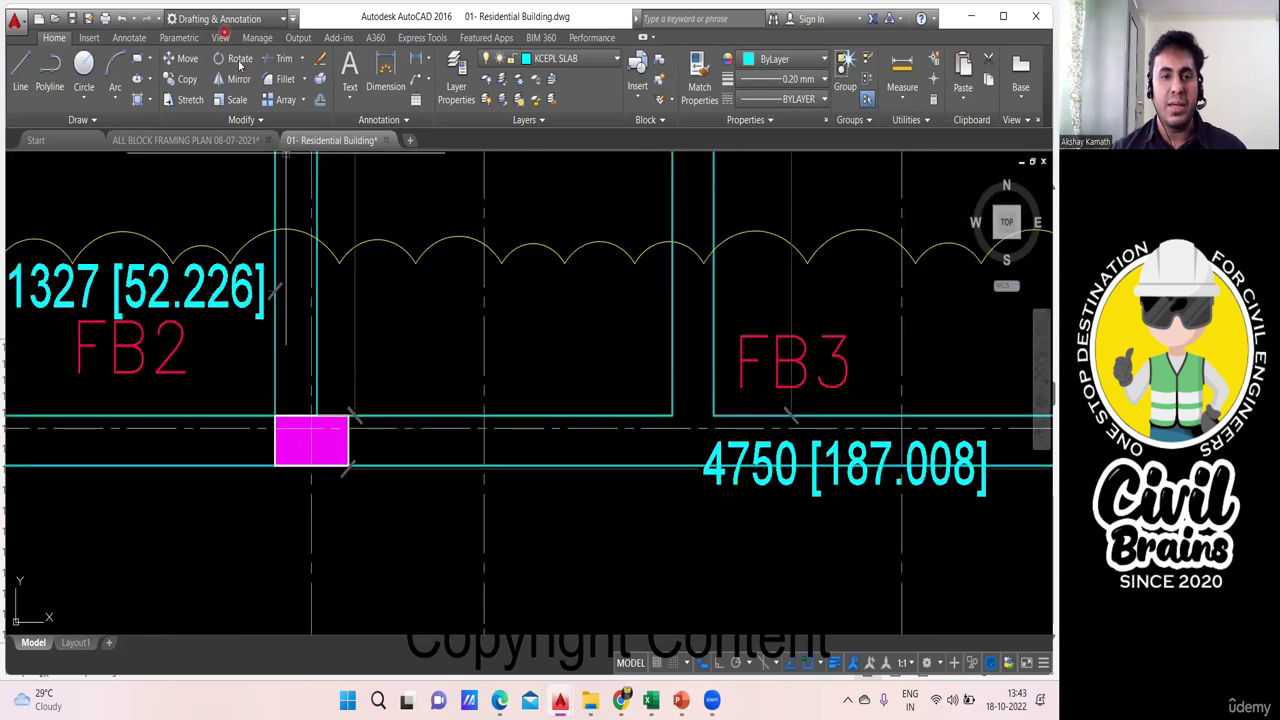
Dimension the width of the column at grid A along the outer beam line, placing the dimension below the column.
click(385, 68)
scroll(276, 468, up, 2)
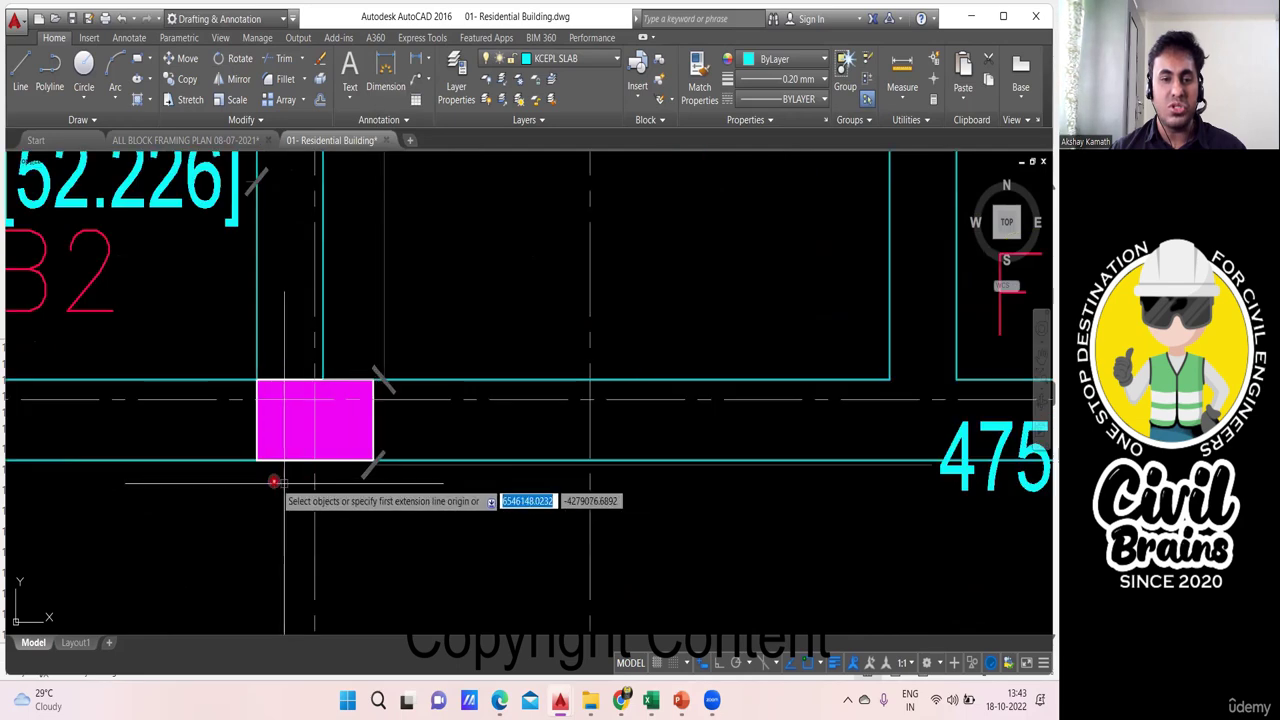
click(256, 460)
scroll(256, 462, up, 3)
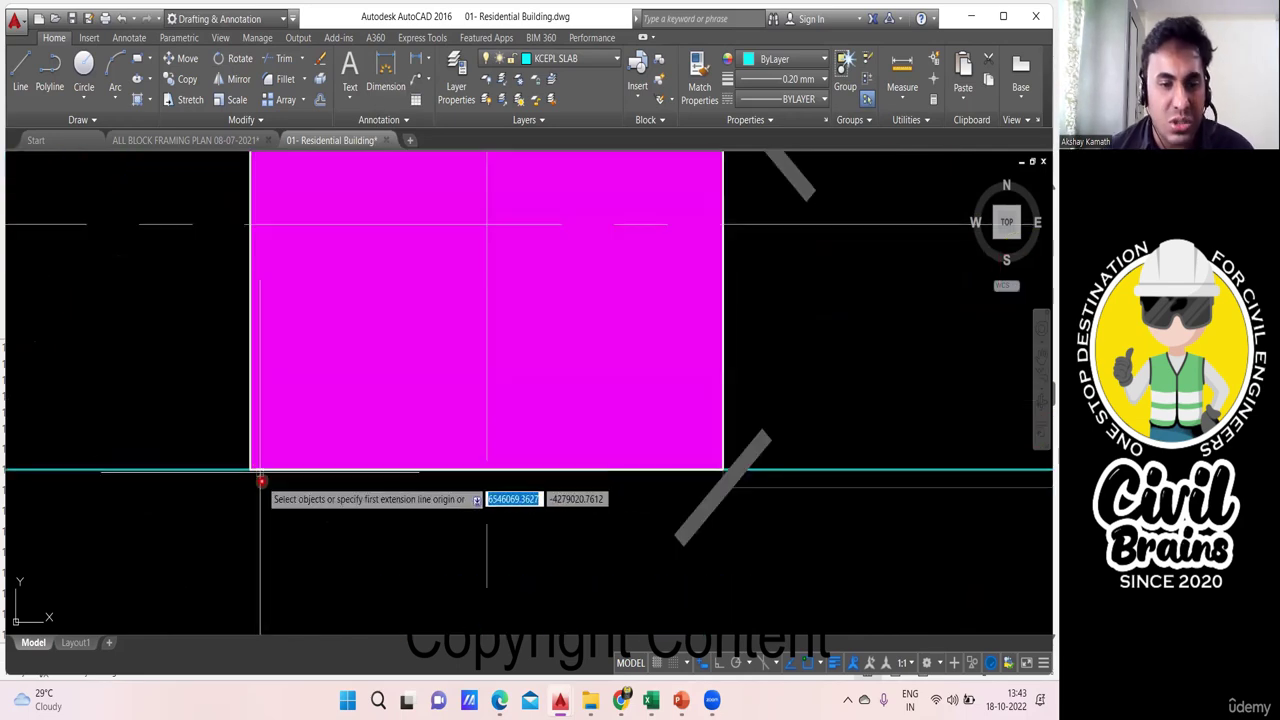
click(724, 471)
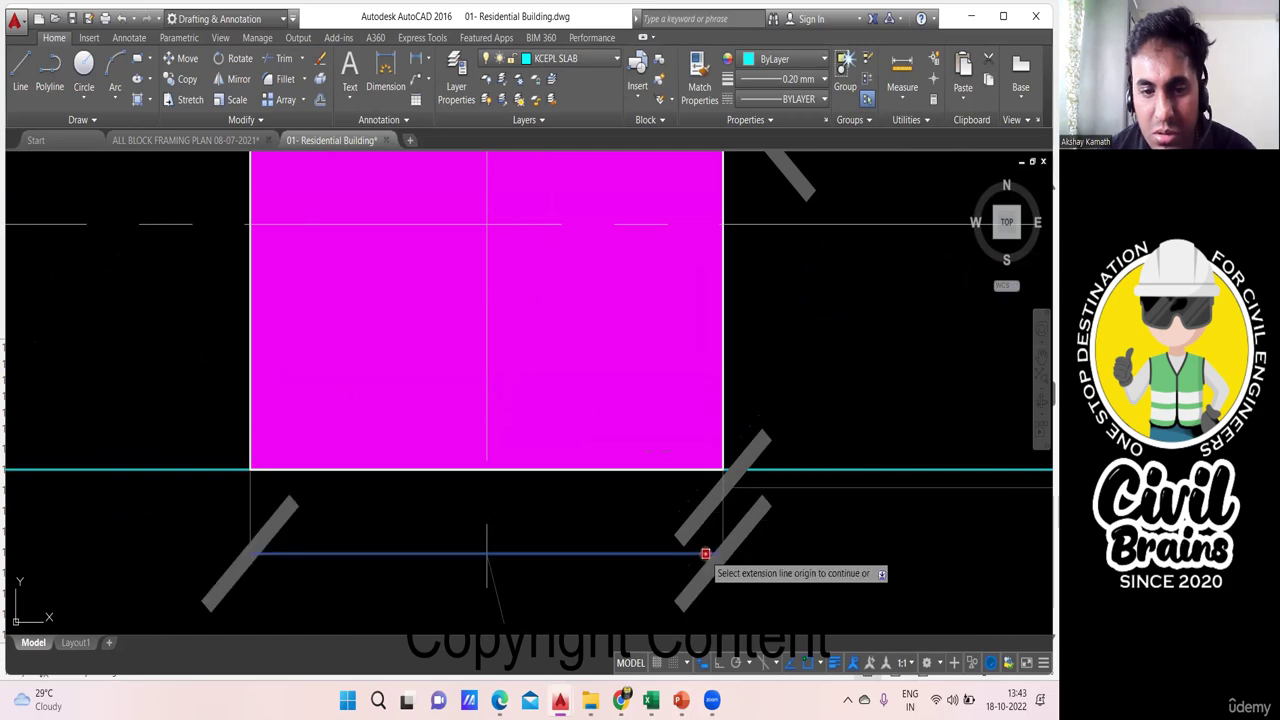
Try to dimension the width of the column at grid E with the dimension line below the beam, and undo it.
scroll(710, 515, down, 6)
drag(813, 379, 211, 403)
drag(637, 397, 488, 446)
scroll(486, 437, up, 2)
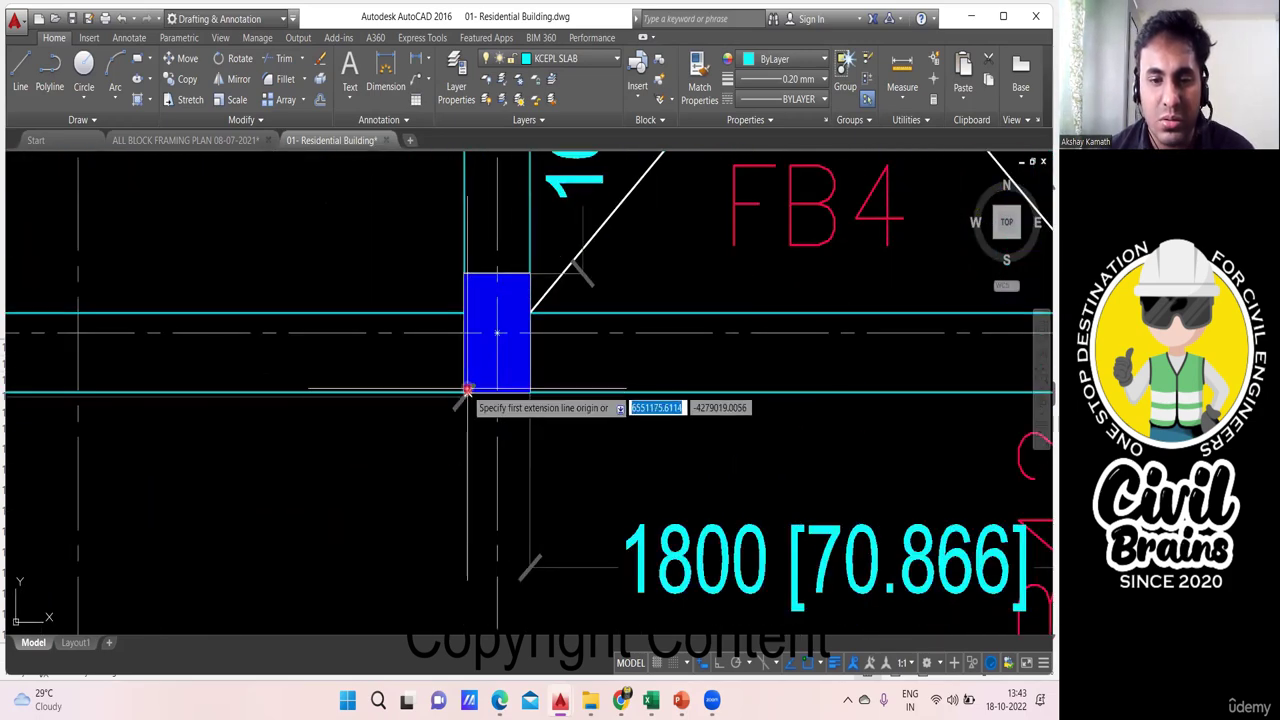
click(464, 392)
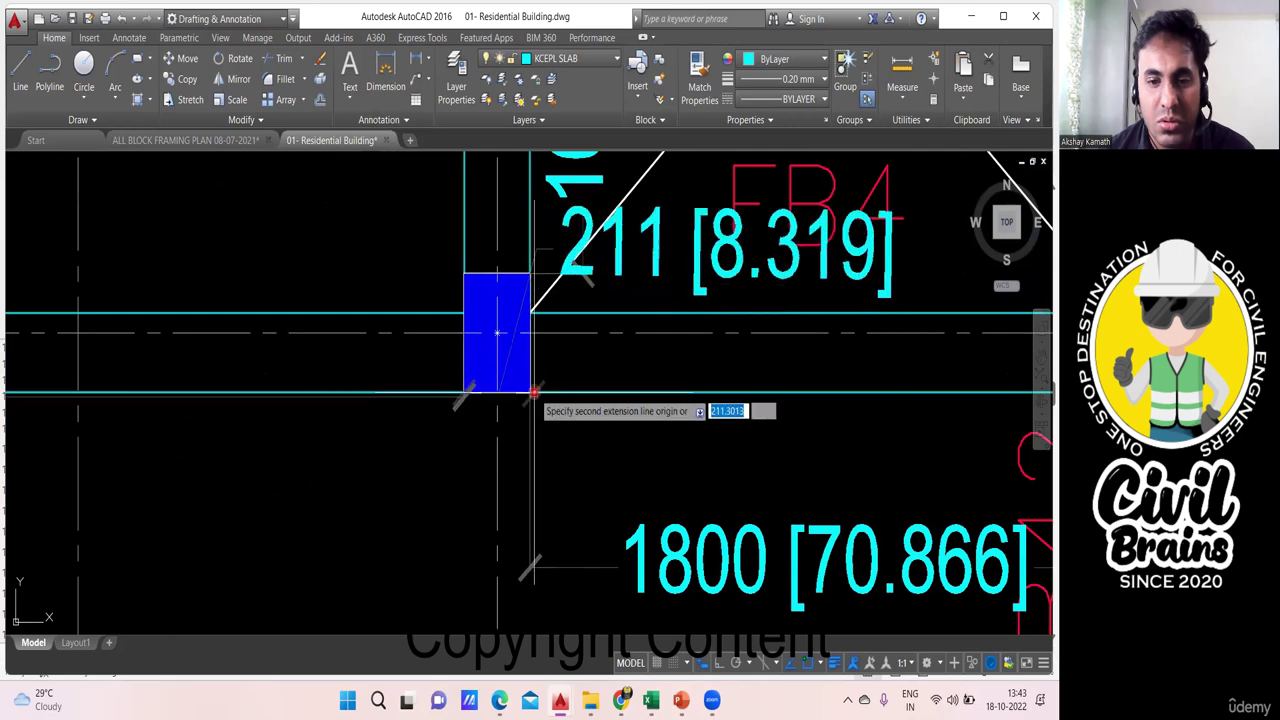
click(530, 395)
click(543, 441)
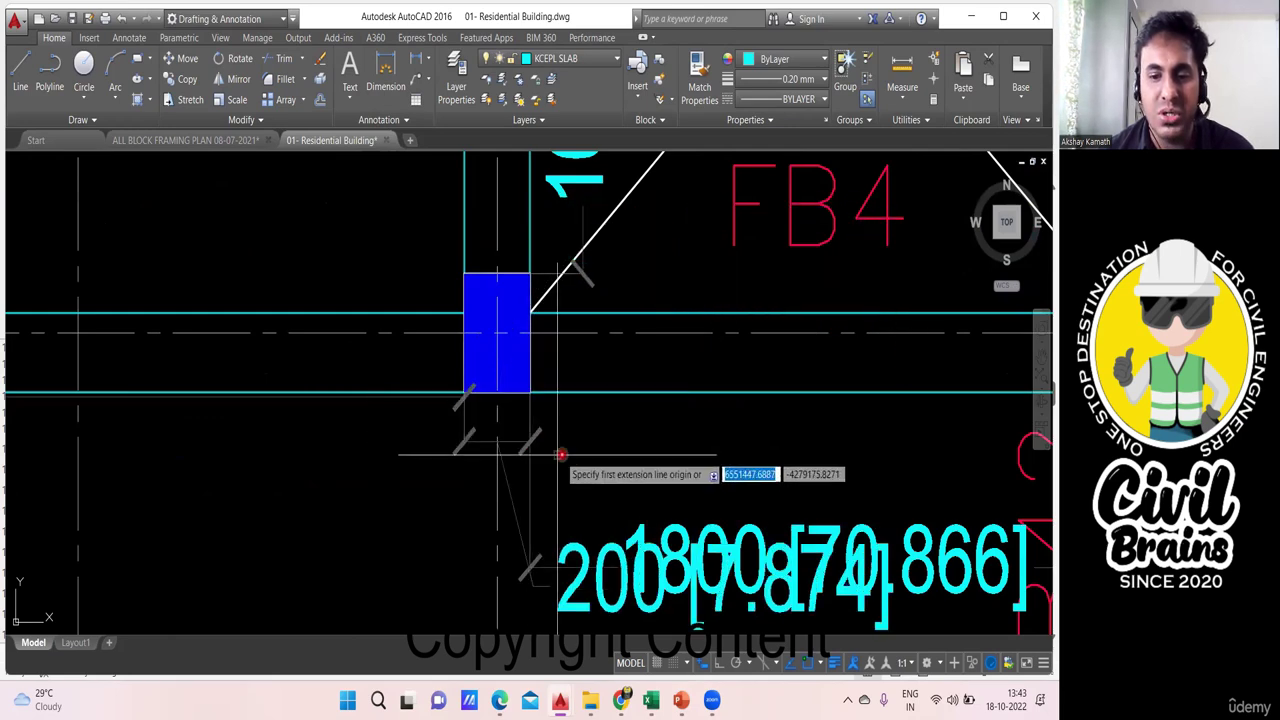
scroll(566, 449, down, 4)
key(ctrl+z)
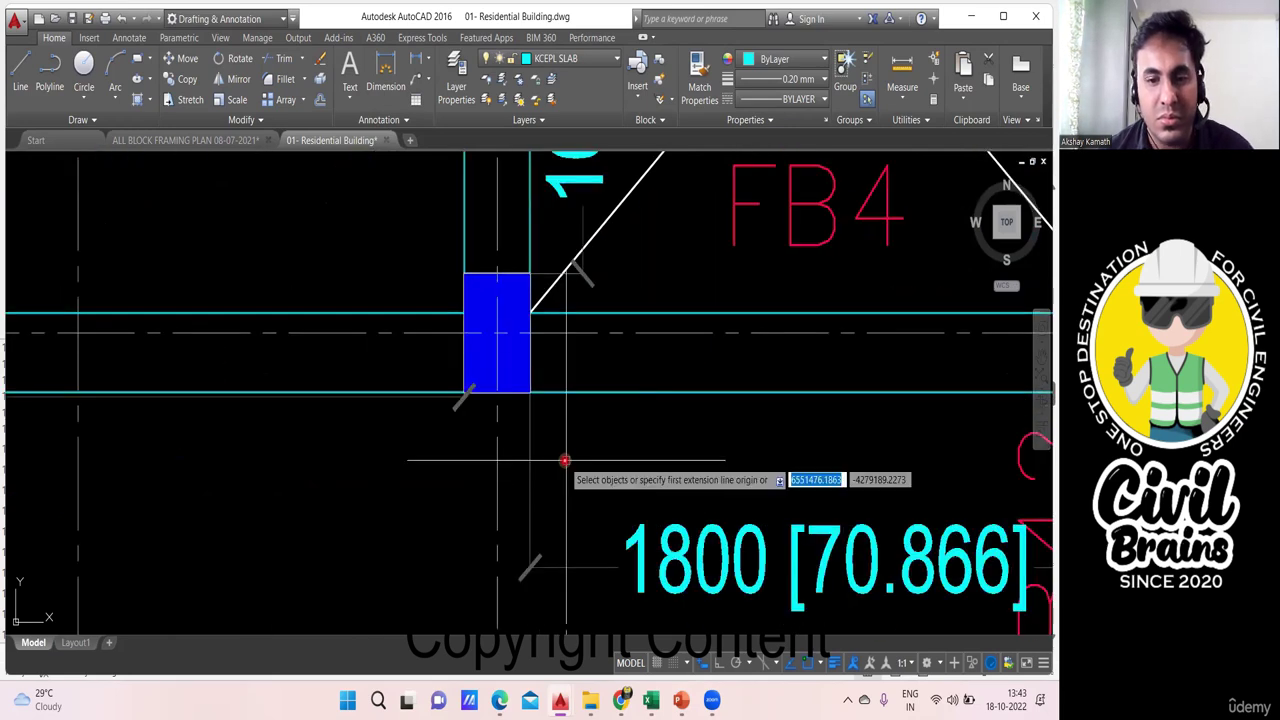
Dimension the width of the column at grid E, placing the dimension line just inside the beam's outer edge.
click(465, 392)
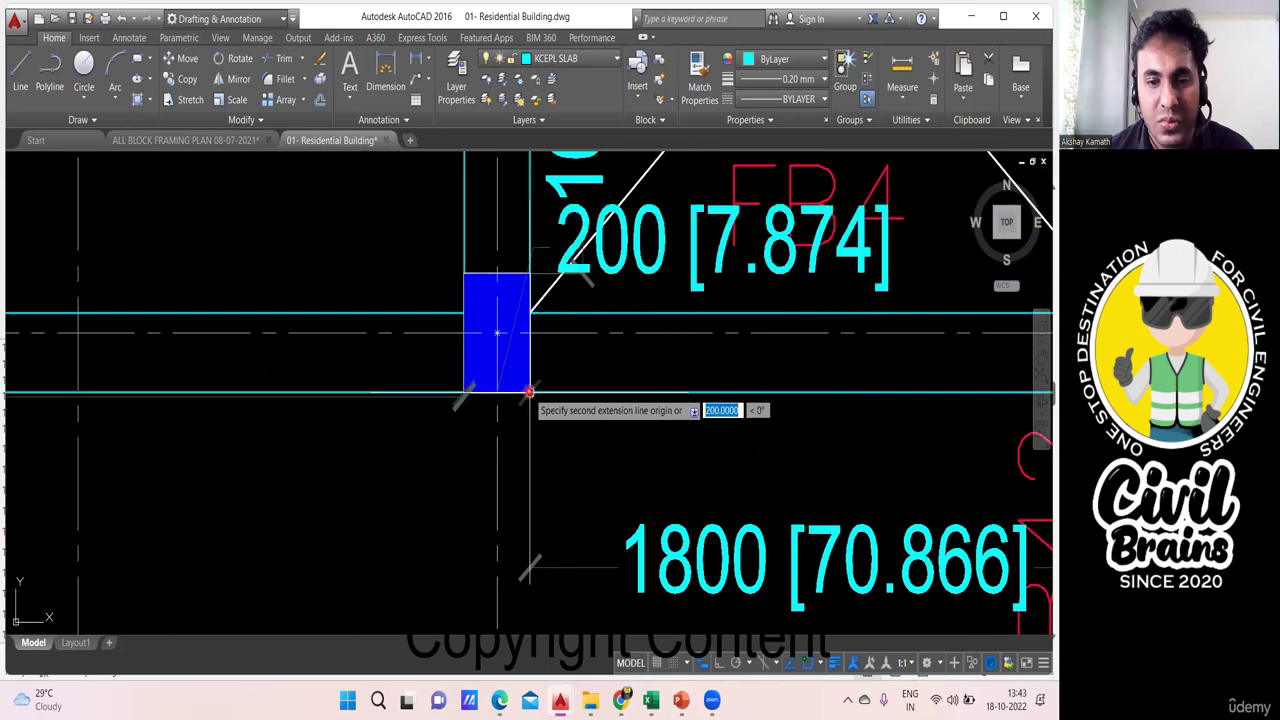
click(530, 395)
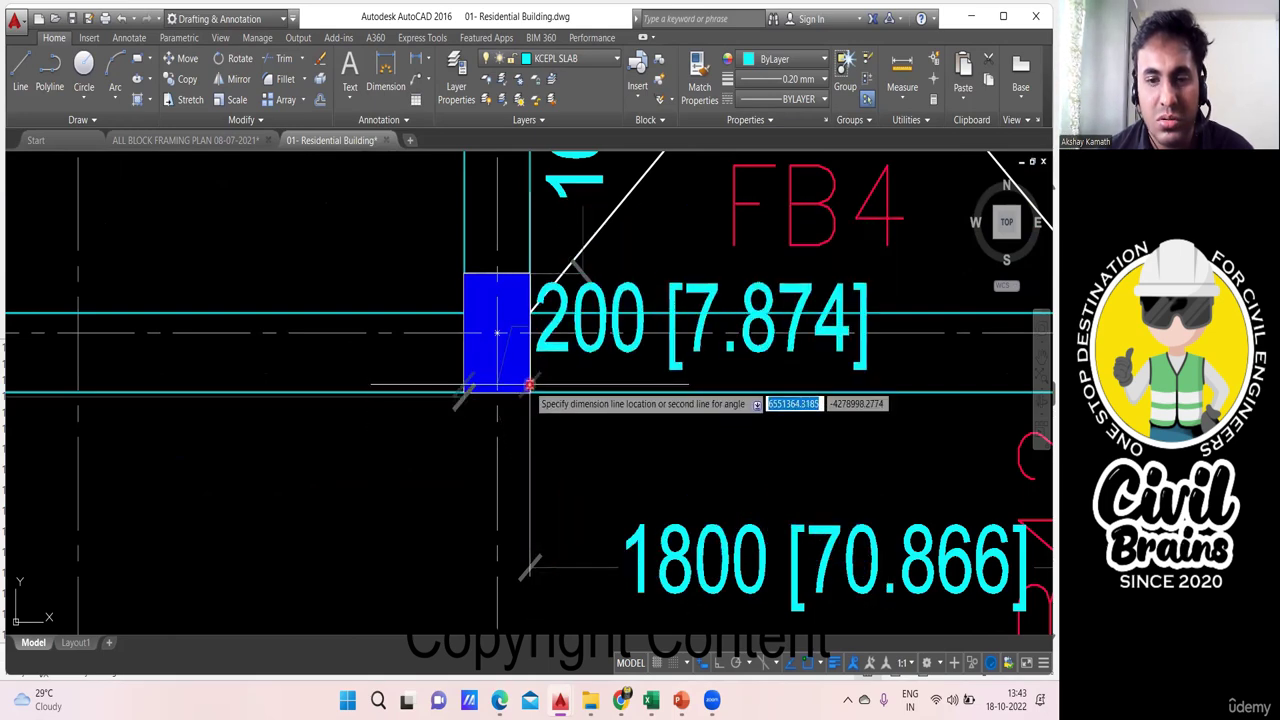
click(531, 383)
Dimension the width of the column at grid F along the outer beam line, placing the dimension just below the column.
scroll(610, 416, down, 1)
drag(666, 440, 344, 380)
key(Return)
scroll(785, 375, up, 2)
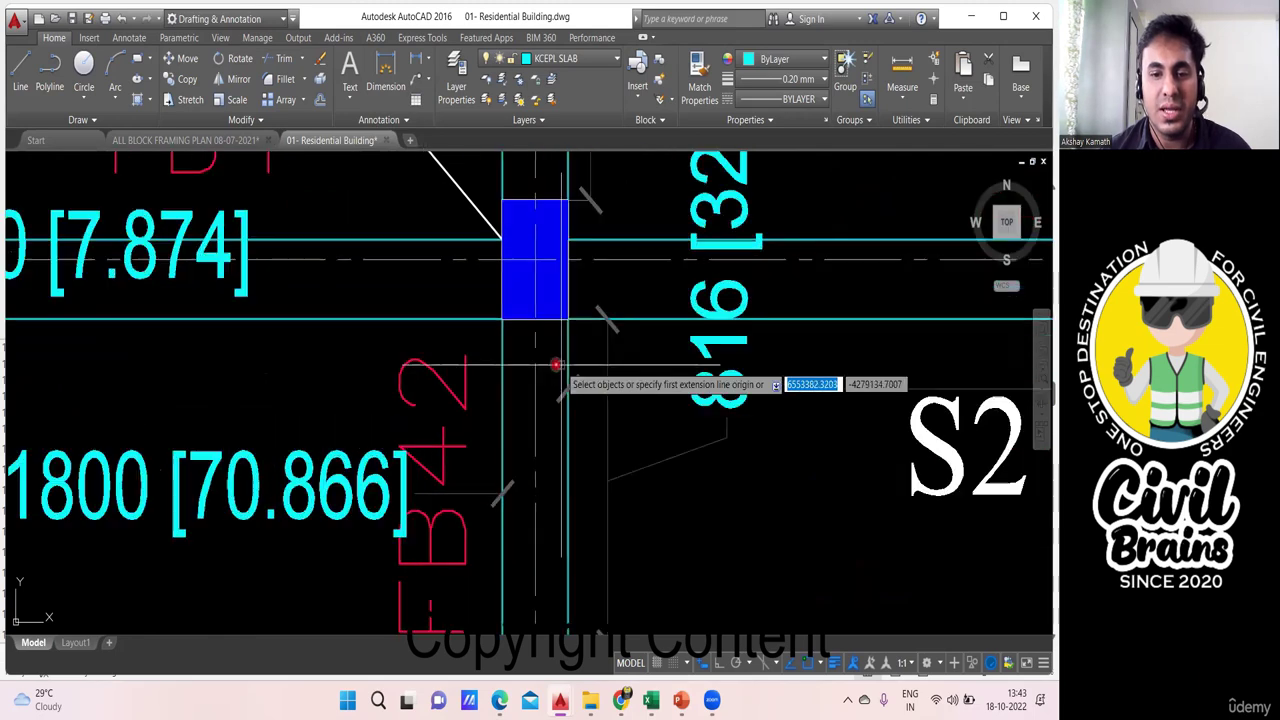
click(502, 319)
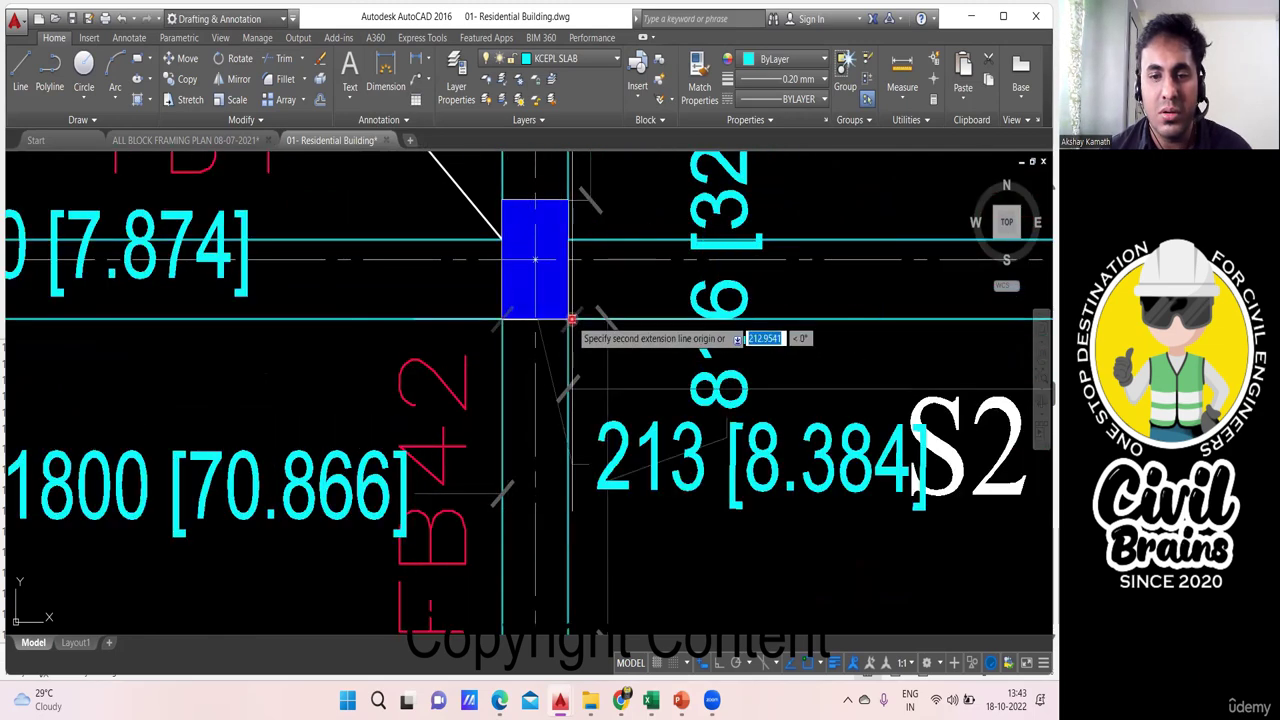
click(568, 319)
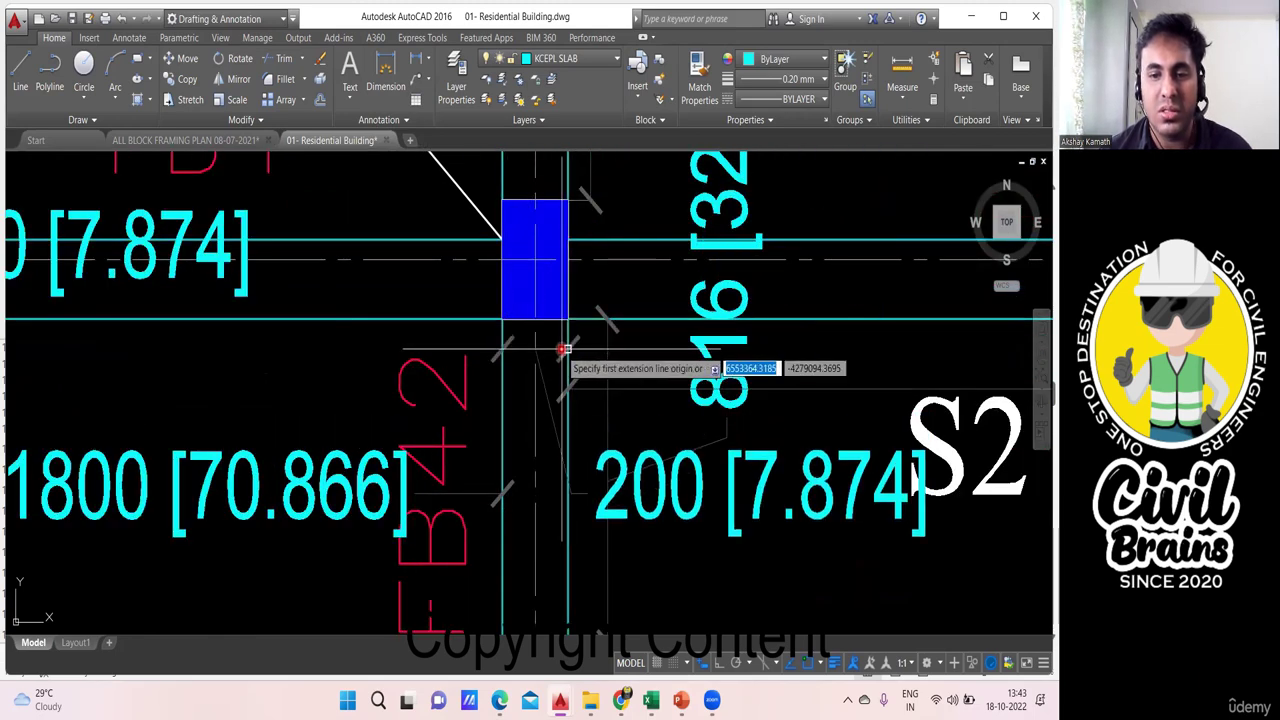
scroll(561, 349, down, 4)
Dimension the width of the column at grid H between beams FB5 and FB6 along the outer beam line.
click(368, 383)
scroll(413, 378, down, 2)
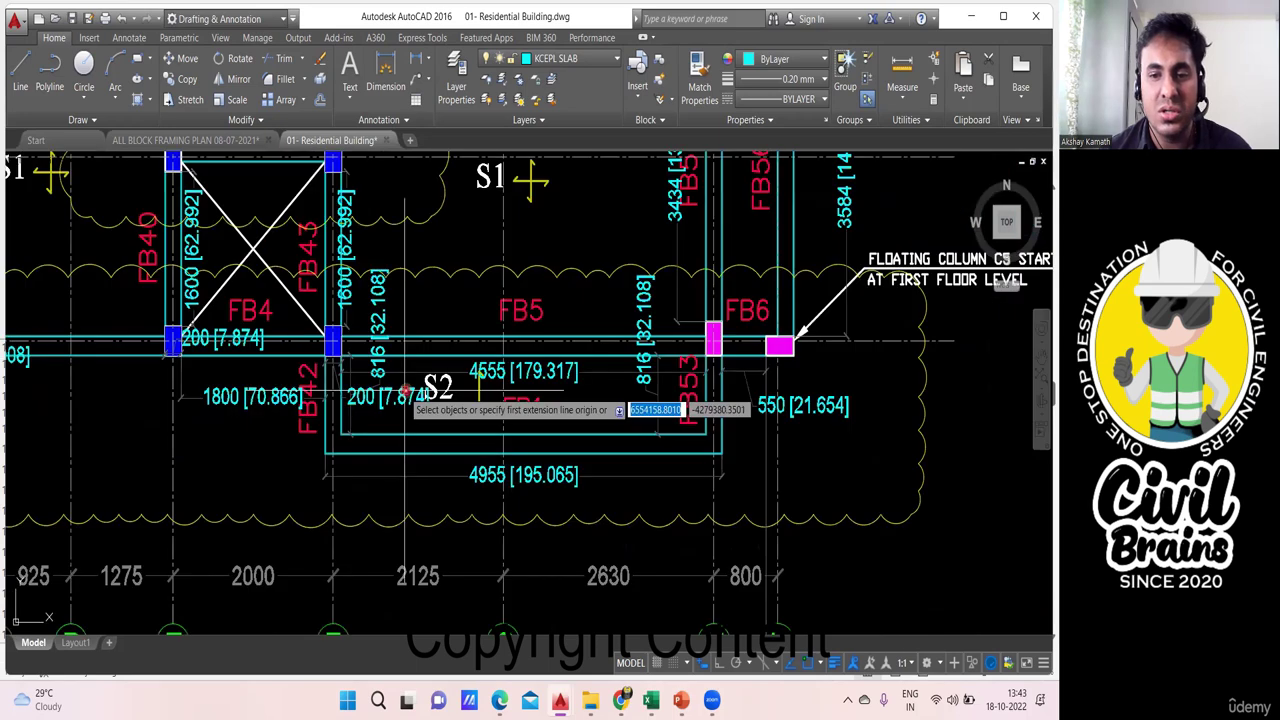
scroll(745, 353, up, 5)
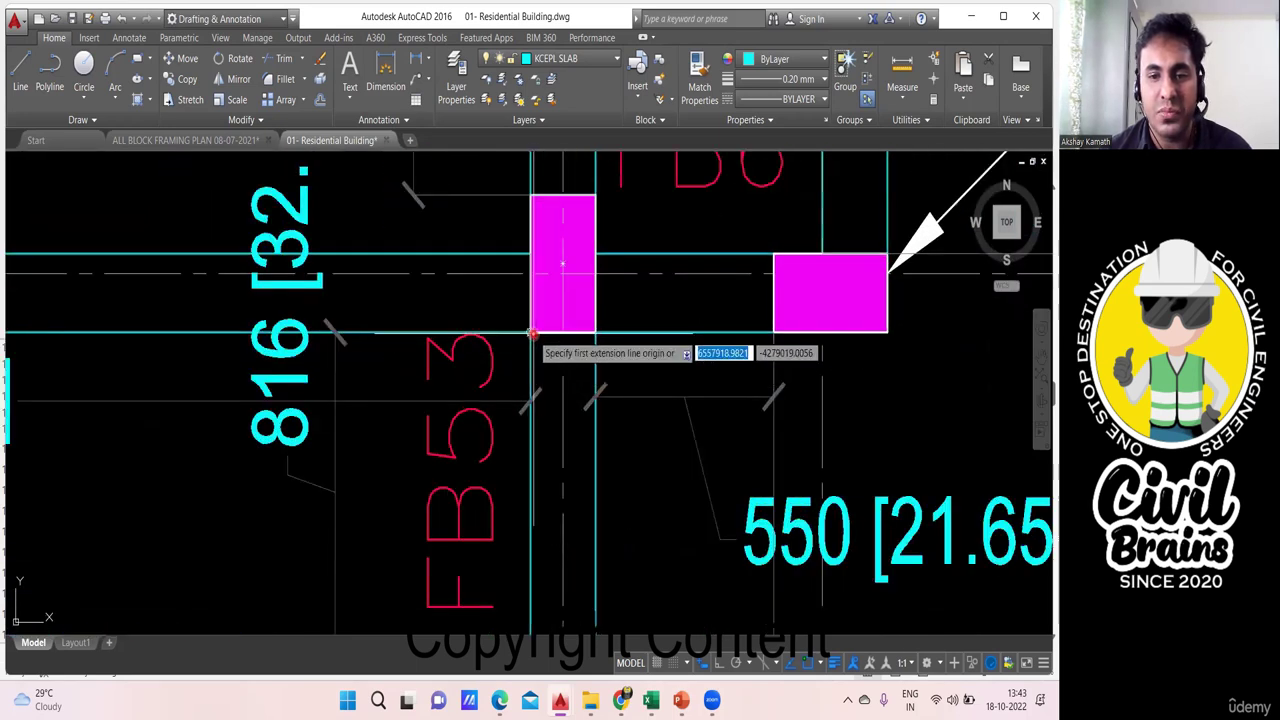
click(534, 334)
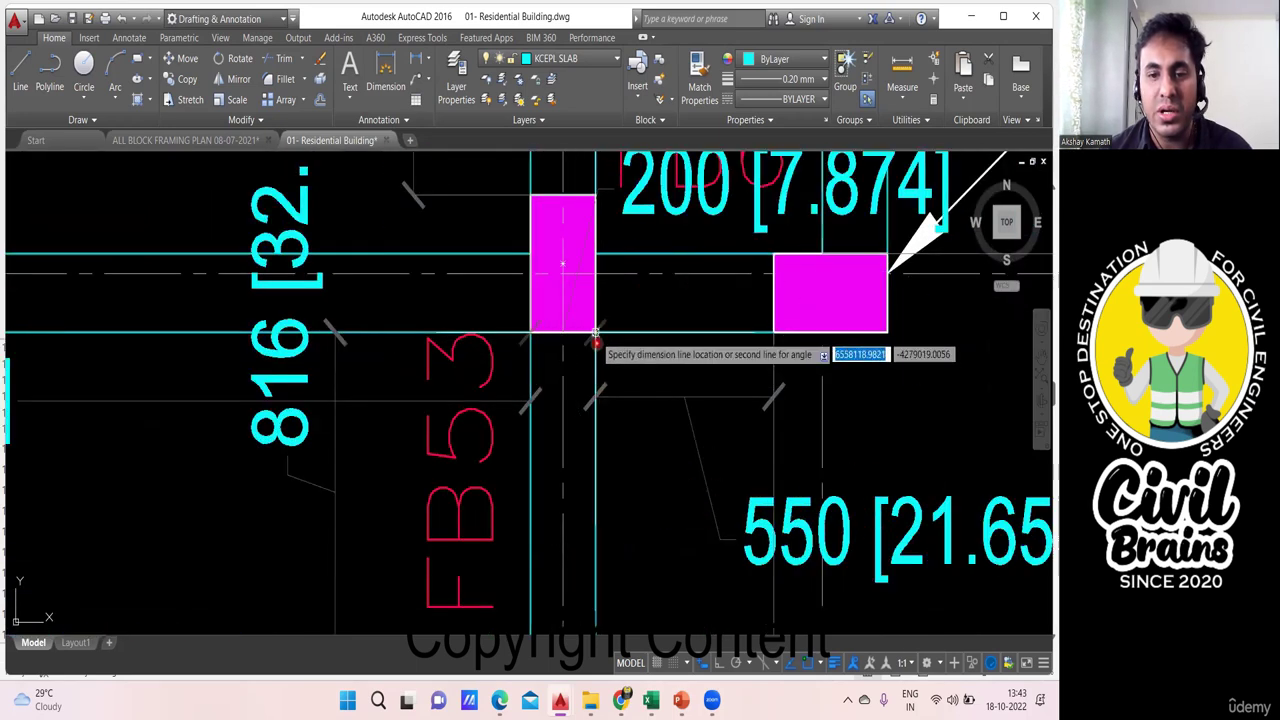
click(596, 333)
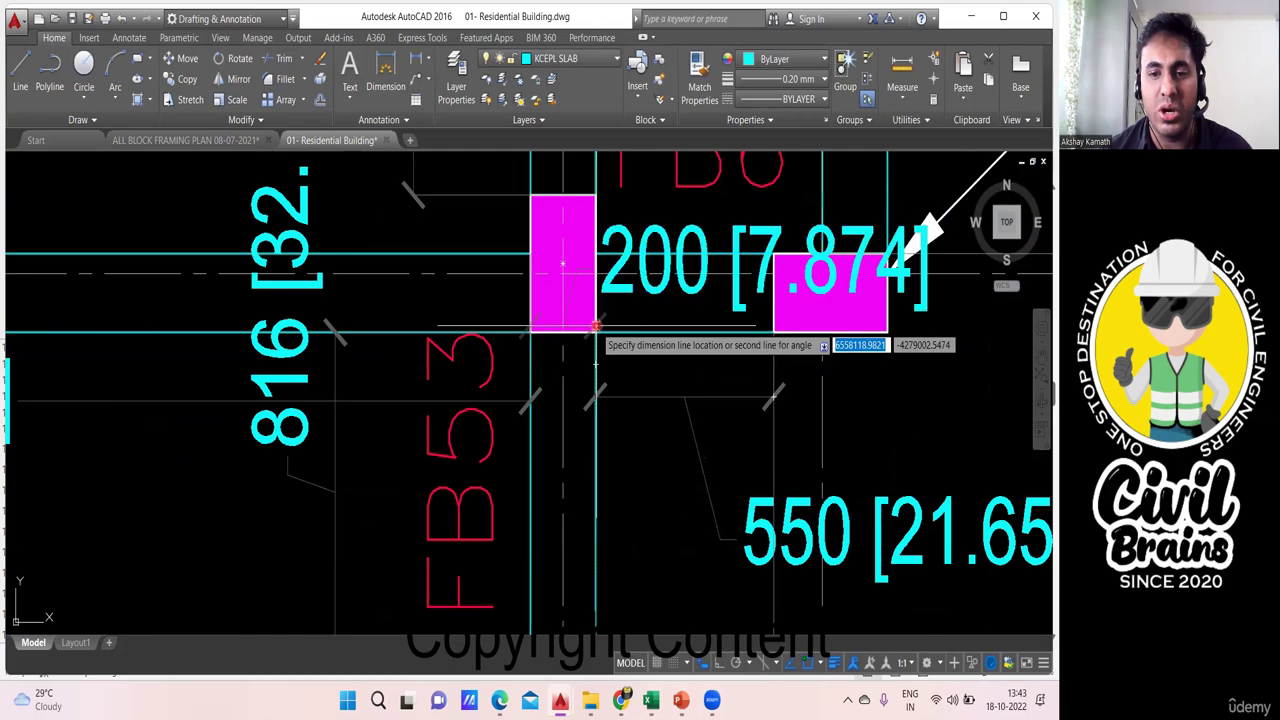
click(595, 365)
scroll(588, 372, down, 6)
scroll(588, 376, down, 3)
scroll(279, 380, up, 3)
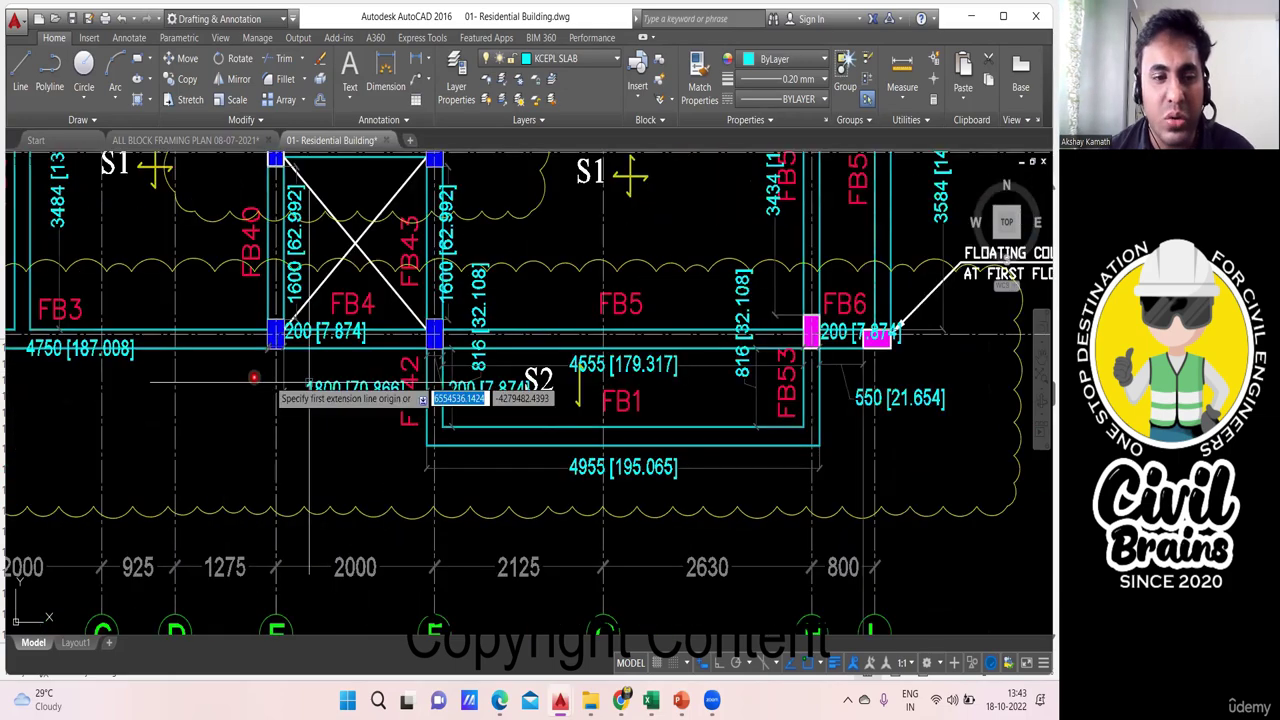
Review the column width dimensions along the grid 1 outer beam line and the overall beam line dimension below the grid bubbles.
drag(254, 377, 777, 380)
scroll(418, 372, up, 2)
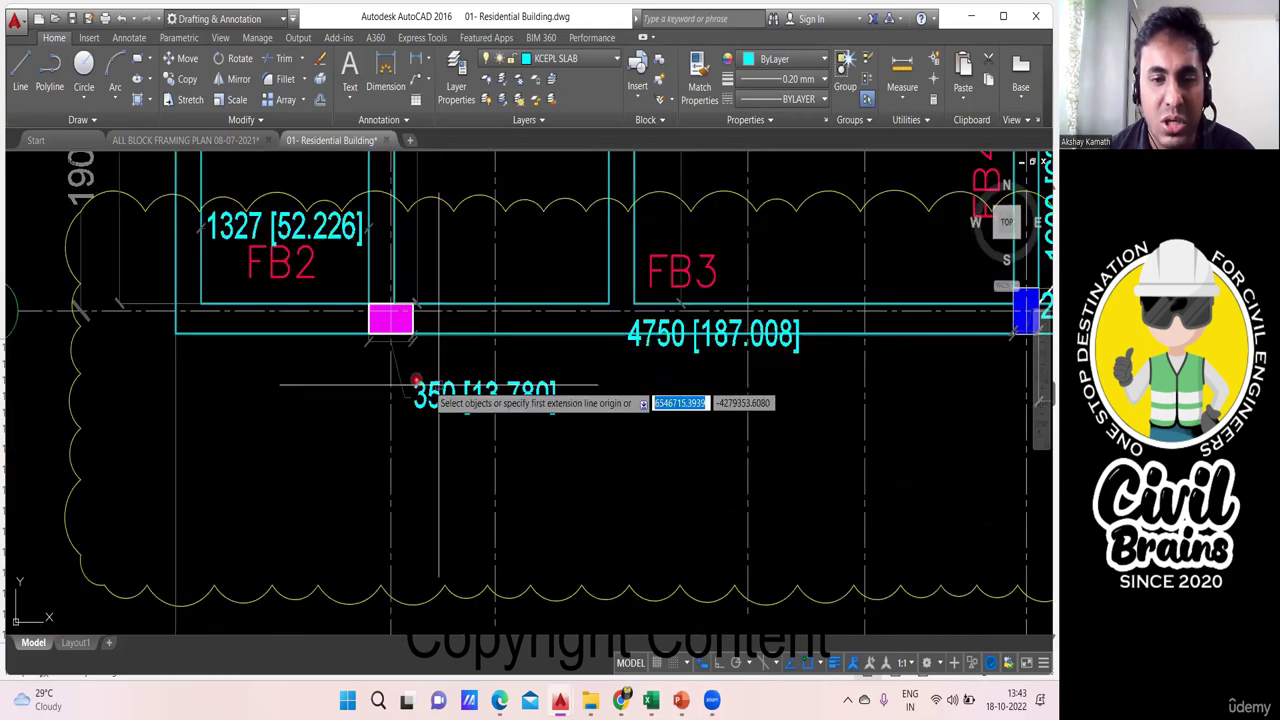
drag(646, 396, 306, 395)
scroll(123, 383, down, 2)
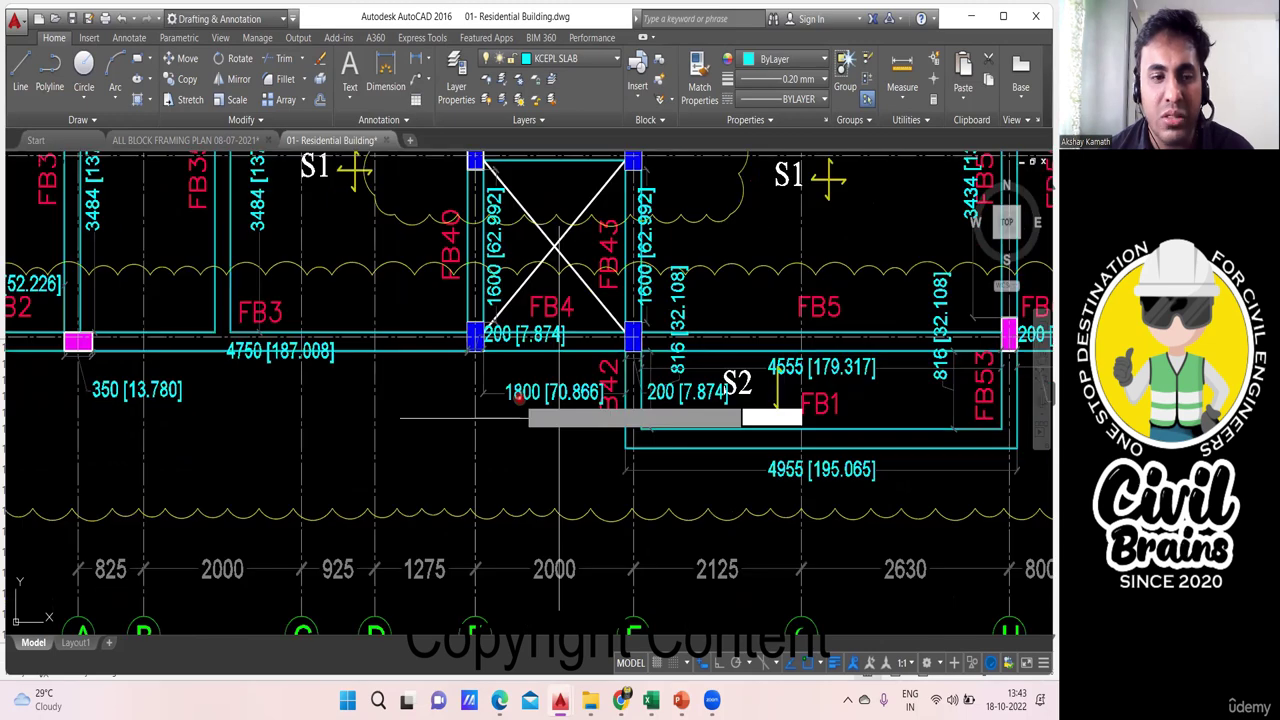
drag(518, 397, 264, 381)
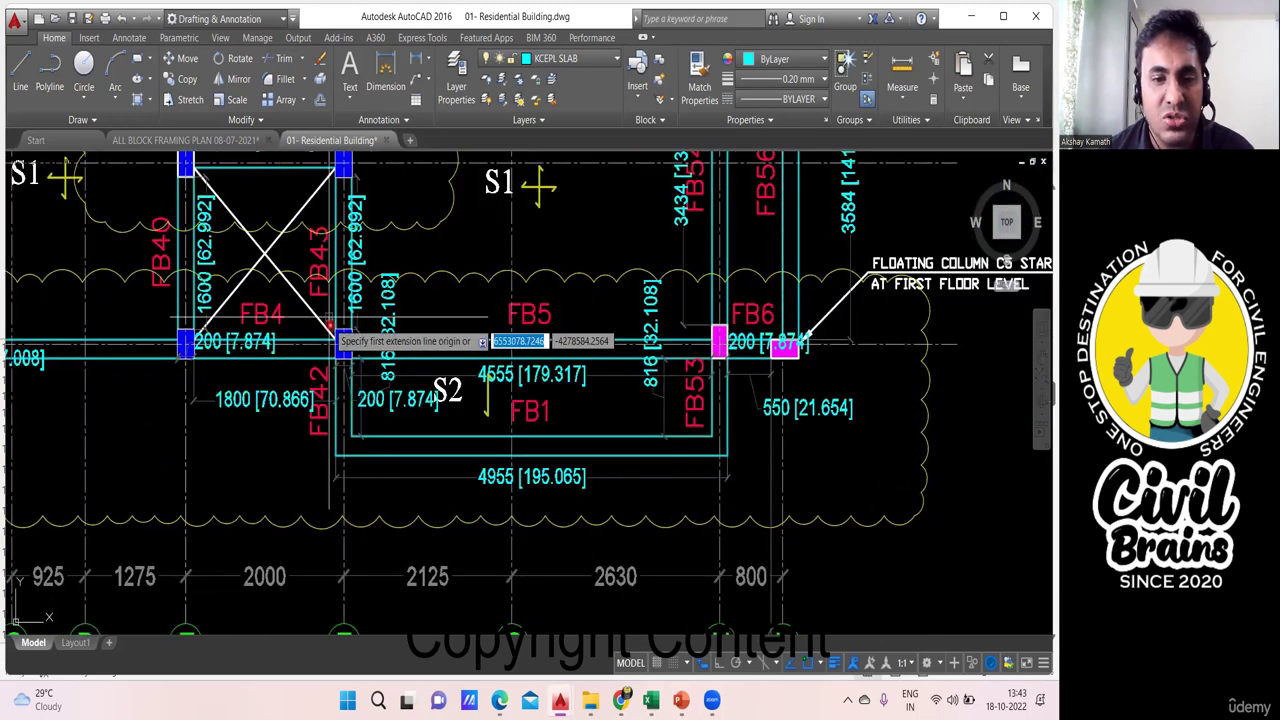
drag(404, 408, 236, 409)
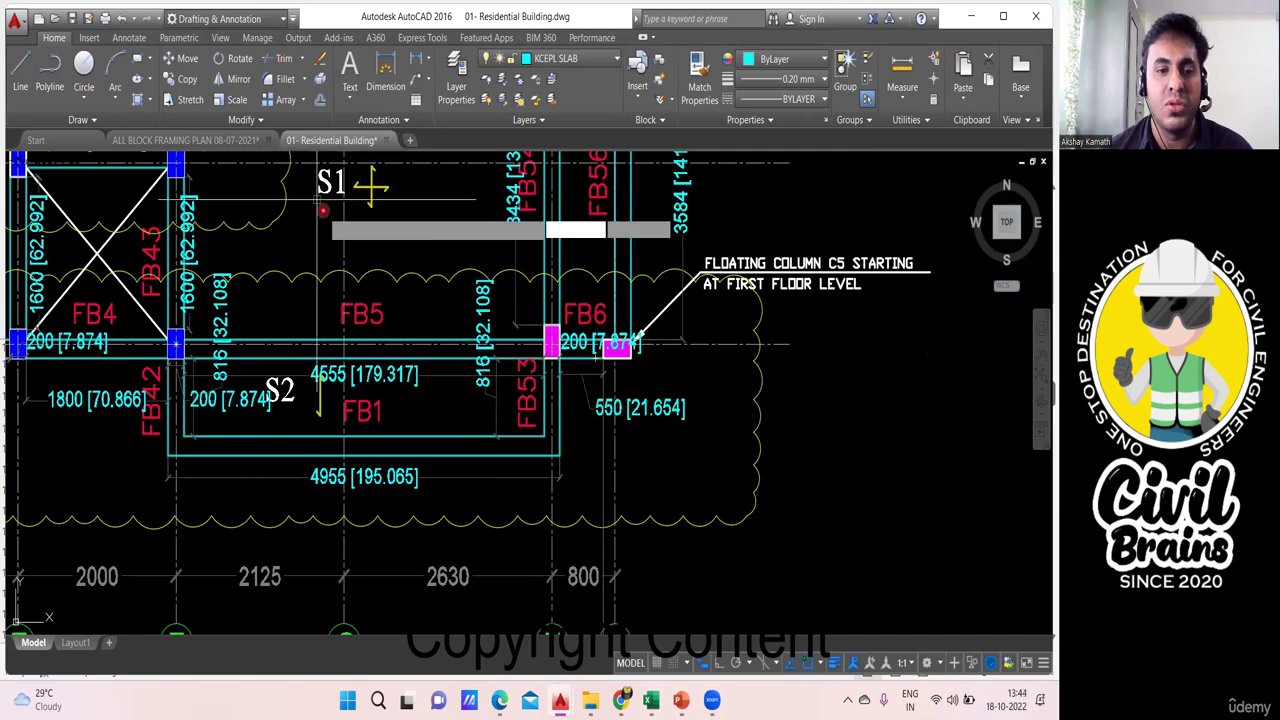
scroll(349, 244, down, 2)
drag(203, 514, 386, 316)
mouse_move(324, 410)
mouse_down()
mouse_move(388, 335)
mouse_move(323, 553)
mouse_up()
scroll(442, 390, up, 2)
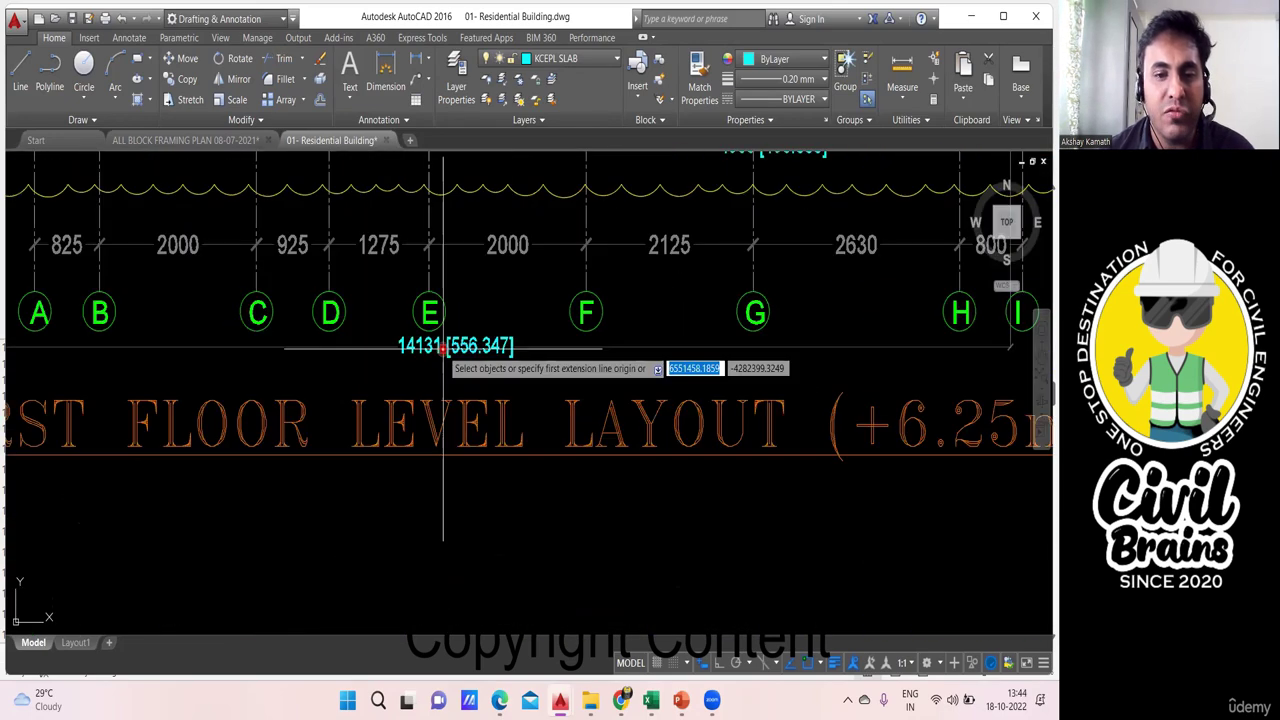
Write the net beam length calculation 14131-950=13181 as a screen annotation below the first floor layout title.
click(399, 540)
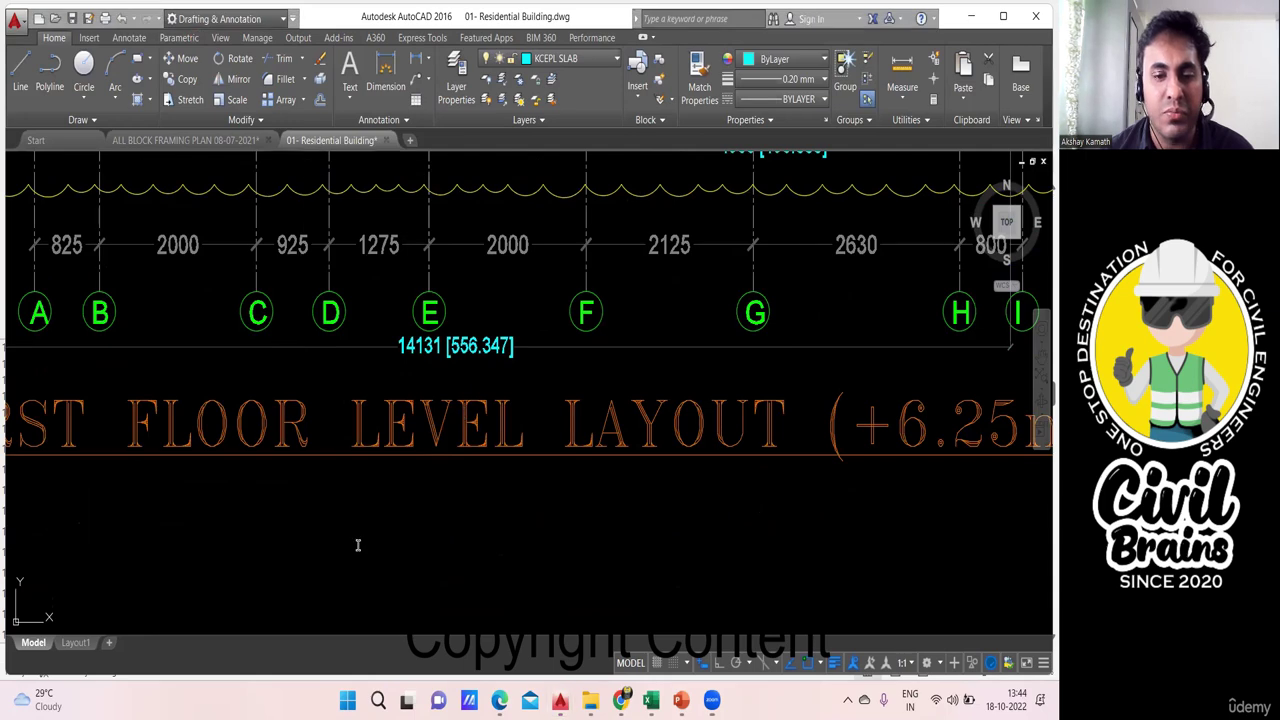
click(358, 545)
text(14)
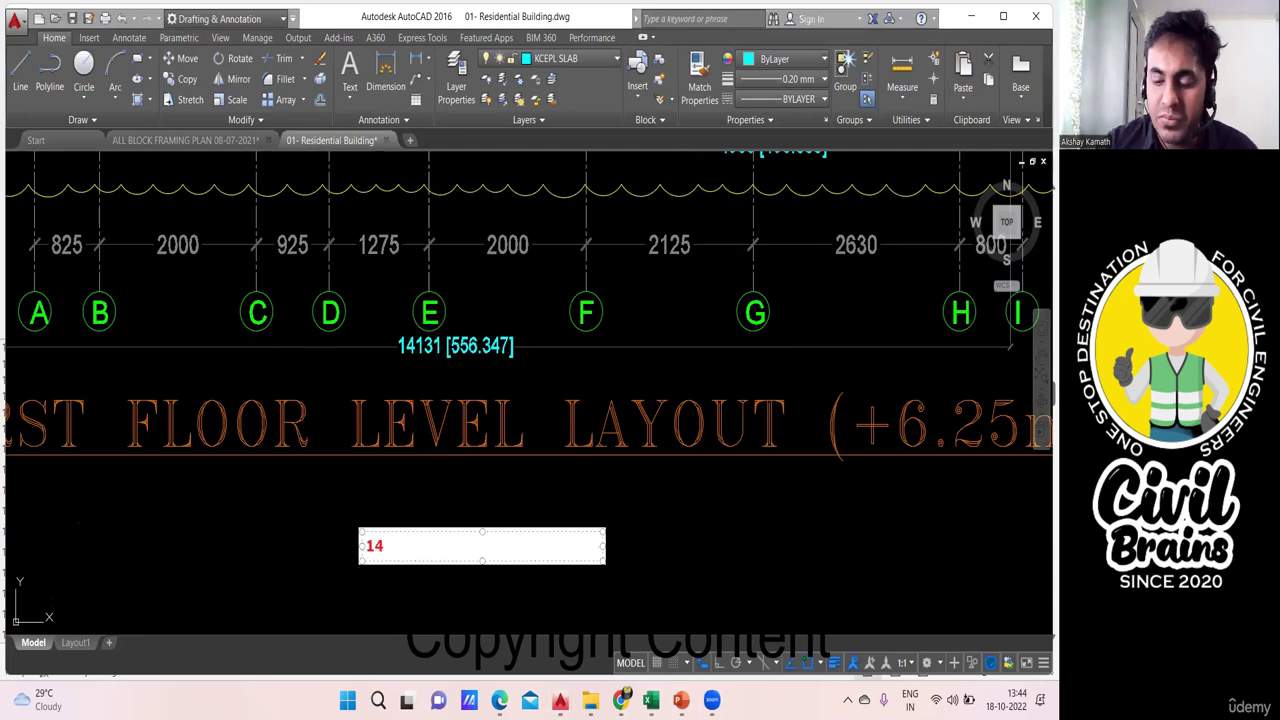
text(131-950)
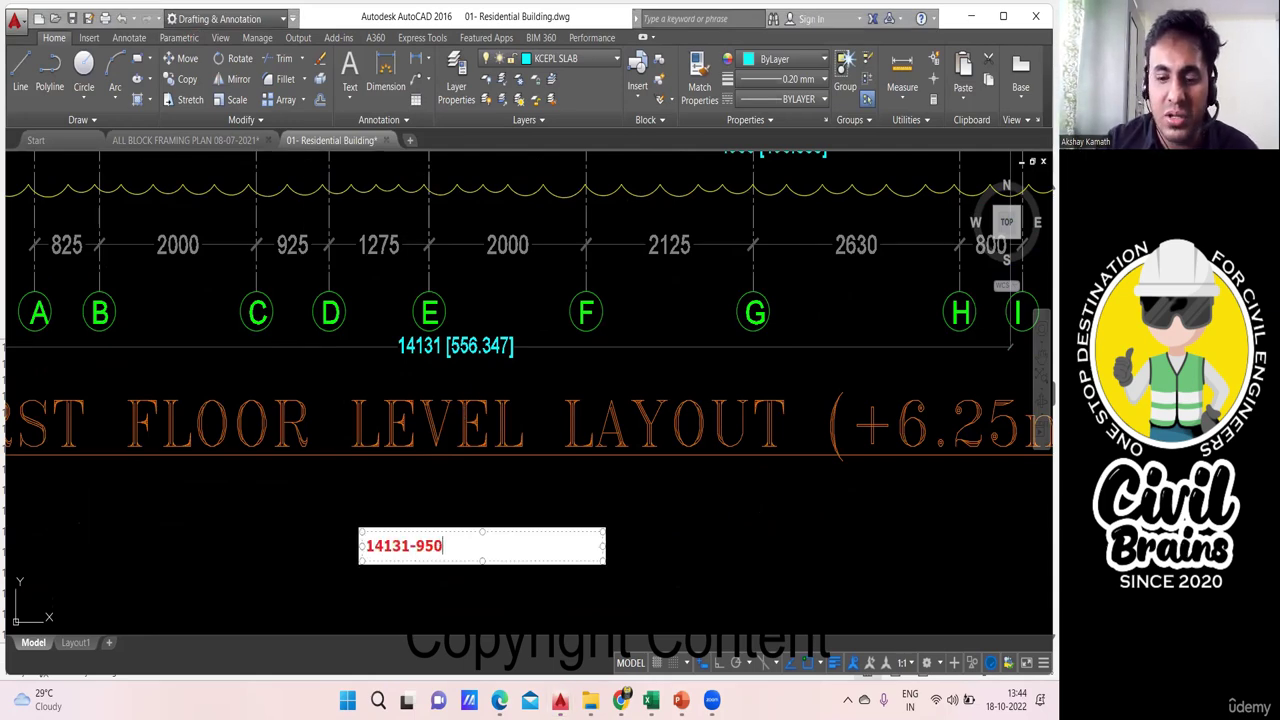
text(=)
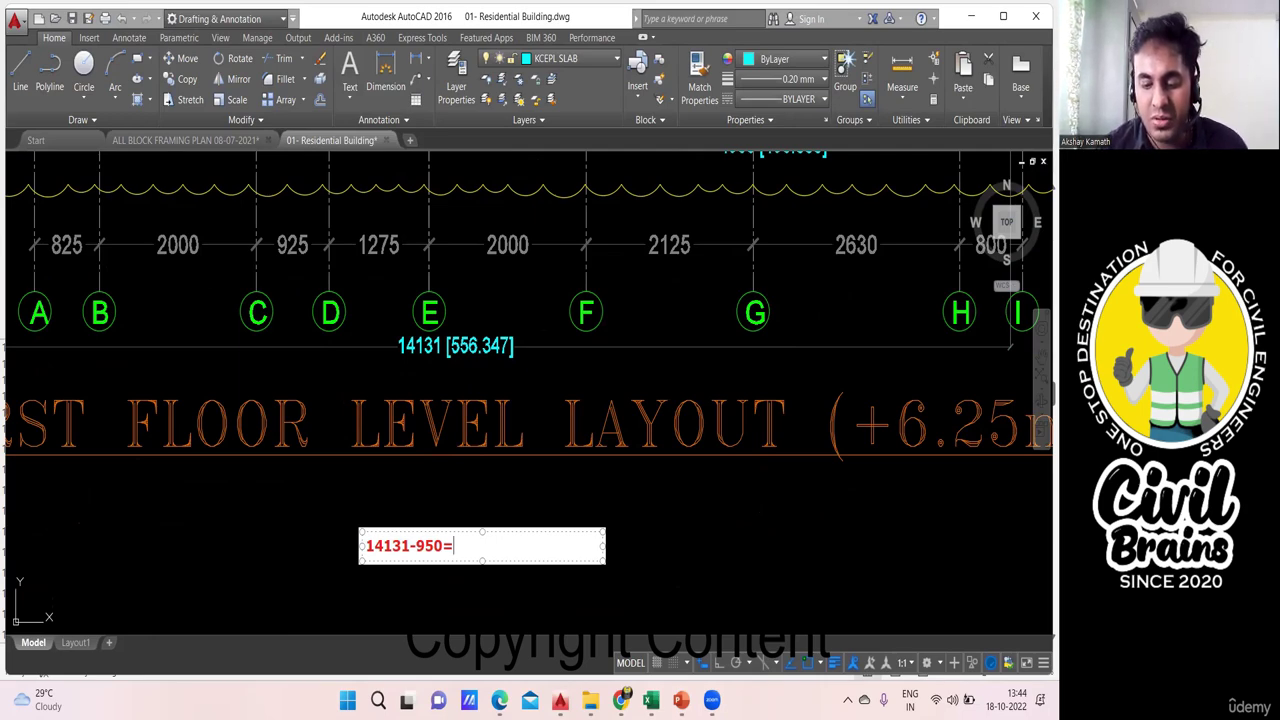
text(131)
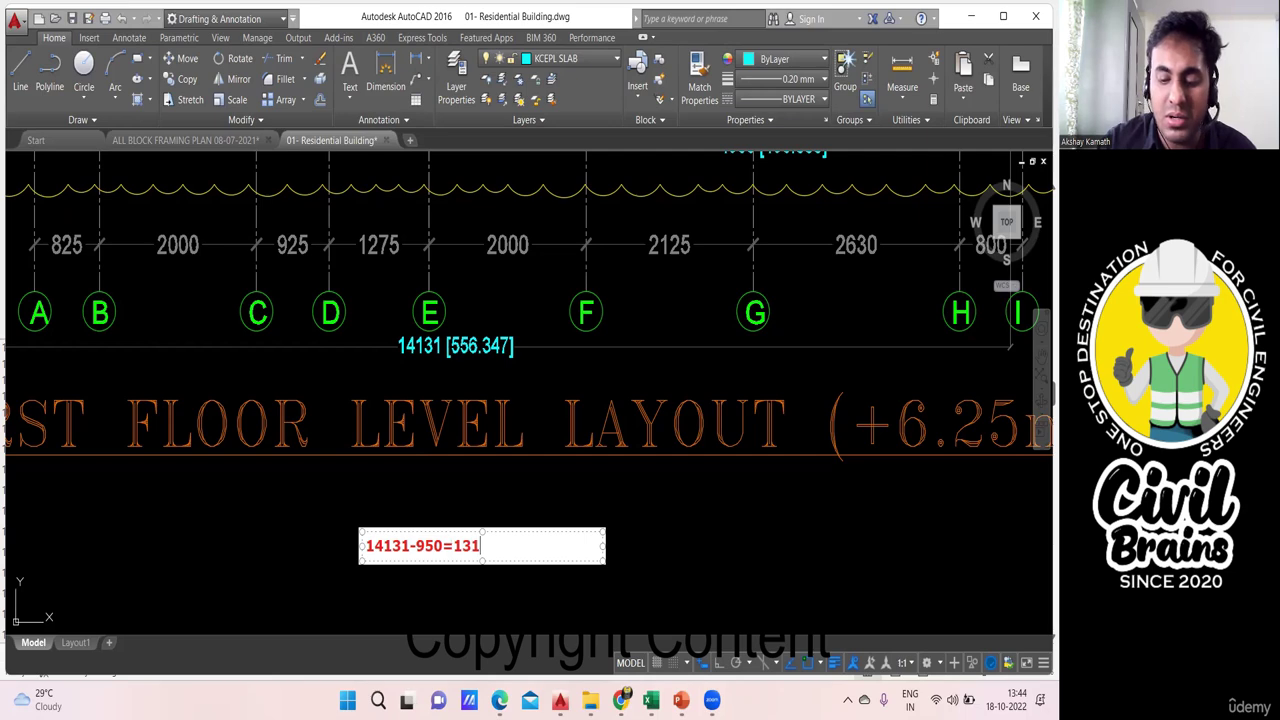
text(81)
key(Return)
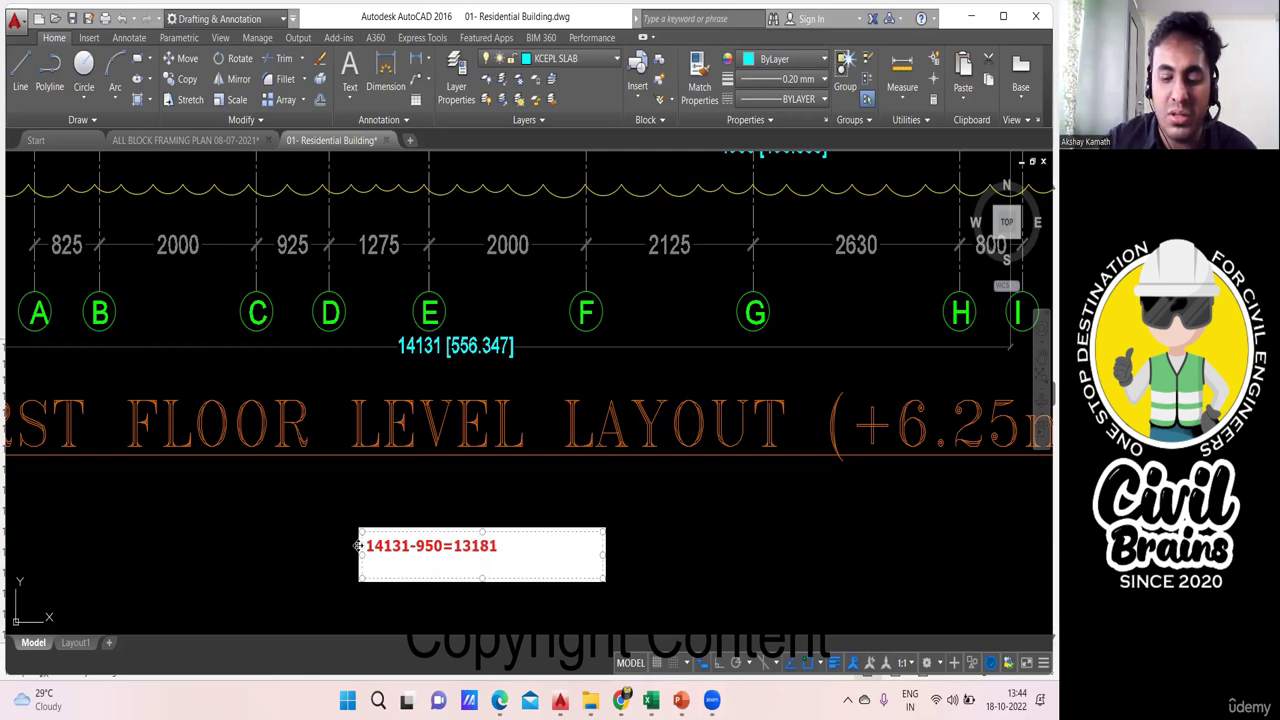
Add the length in metres, 13.181 m, as the annotation's second line and finish the text.
text(13.181)
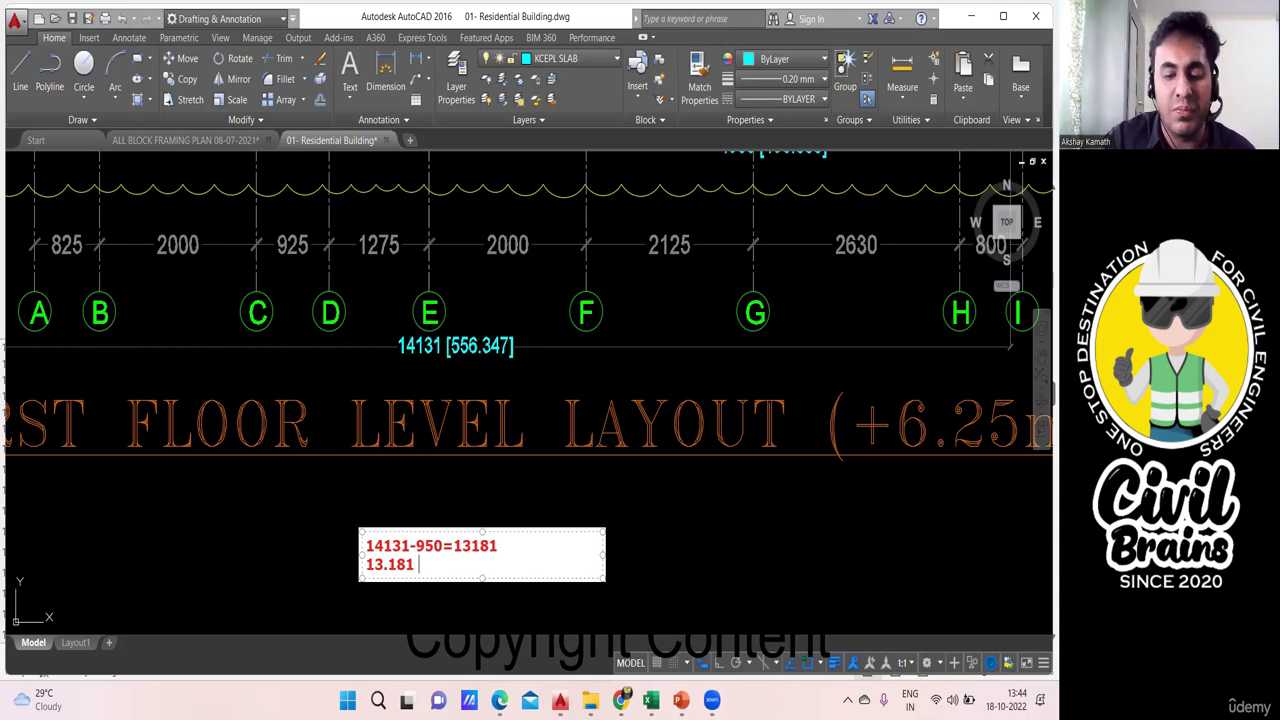
text(m)
click(638, 570)
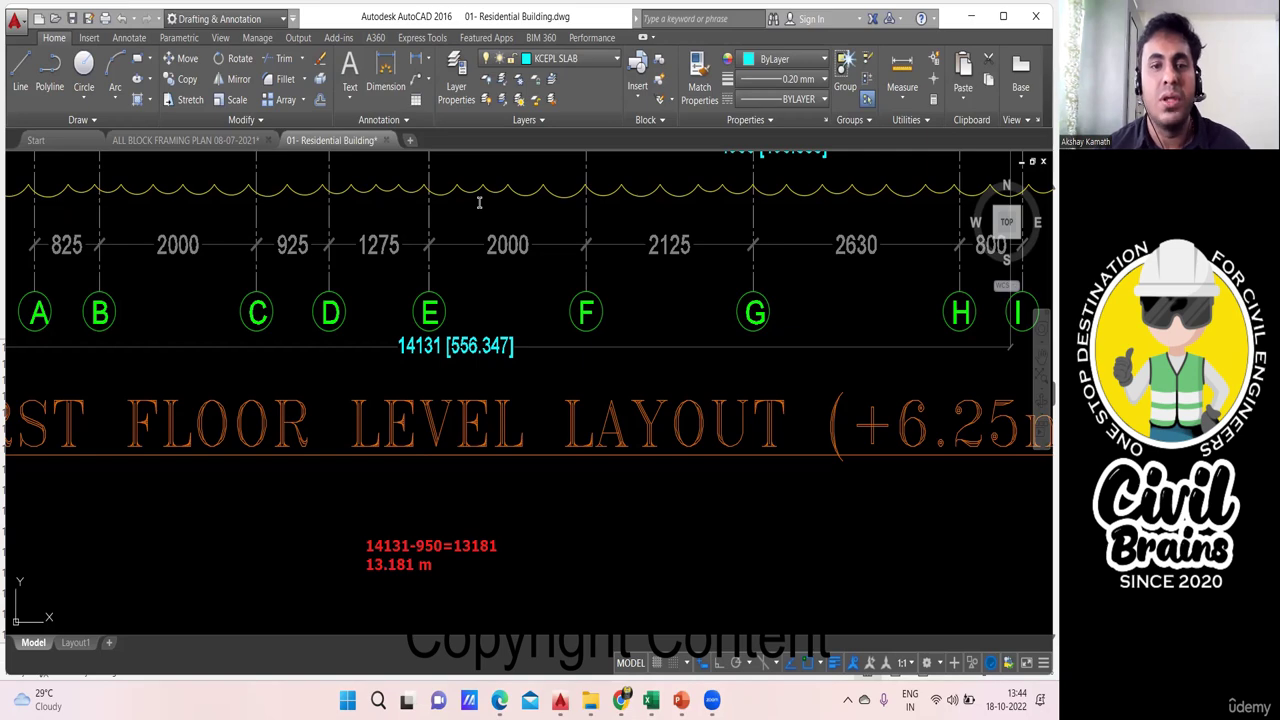
Examine beams FB2 to FB6 along grid 1 in the first floor layout.
scroll(582, 405, down, 2)
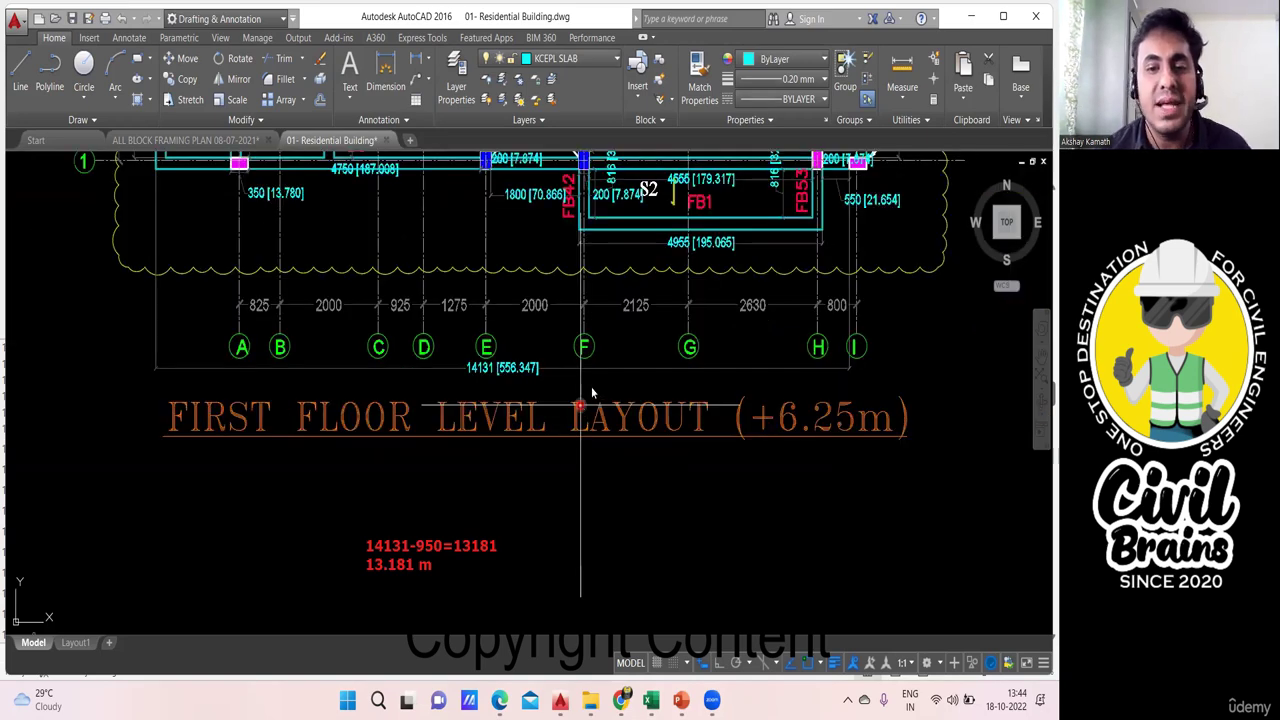
key(space)
drag(532, 312, 548, 413)
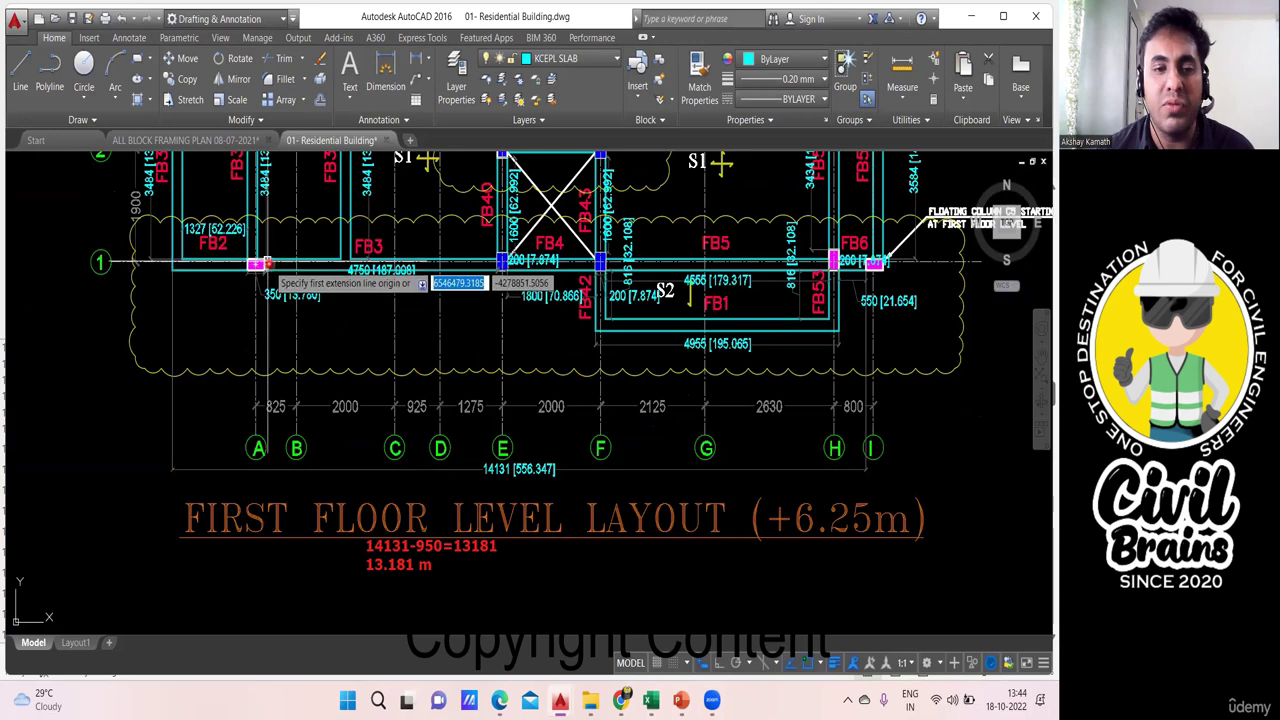
scroll(268, 268, up, 2)
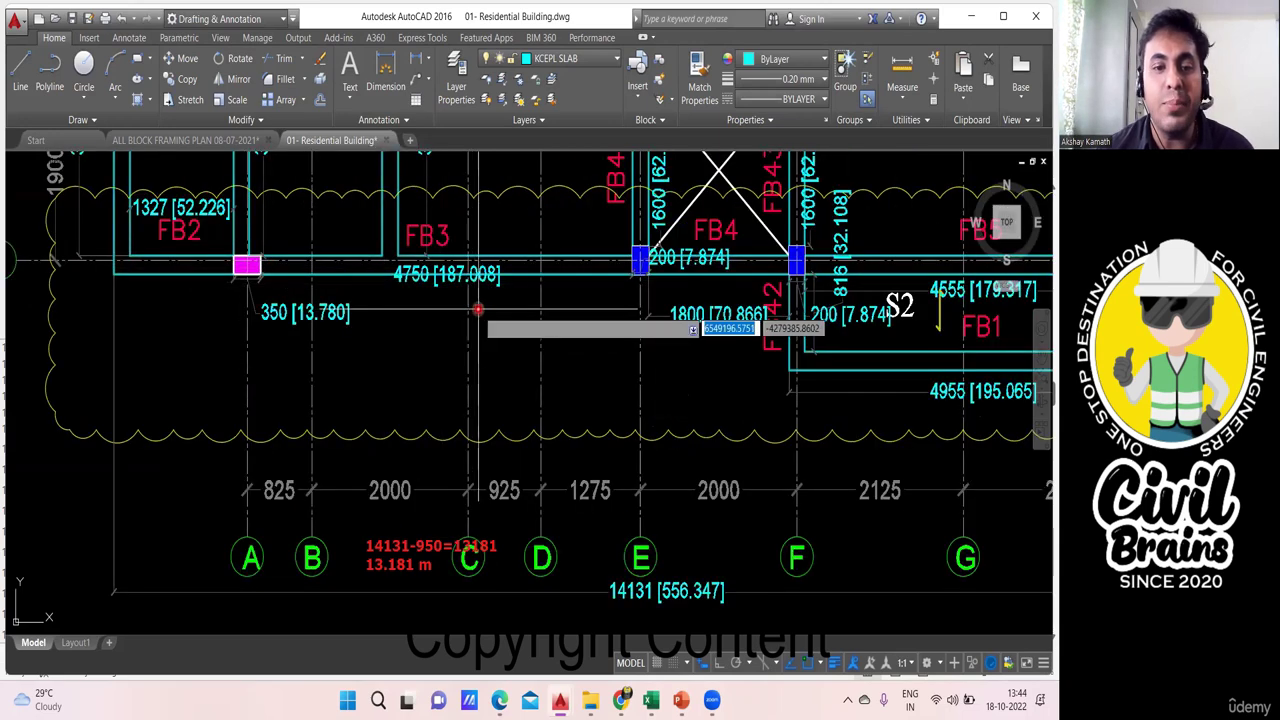
drag(548, 312, 446, 355)
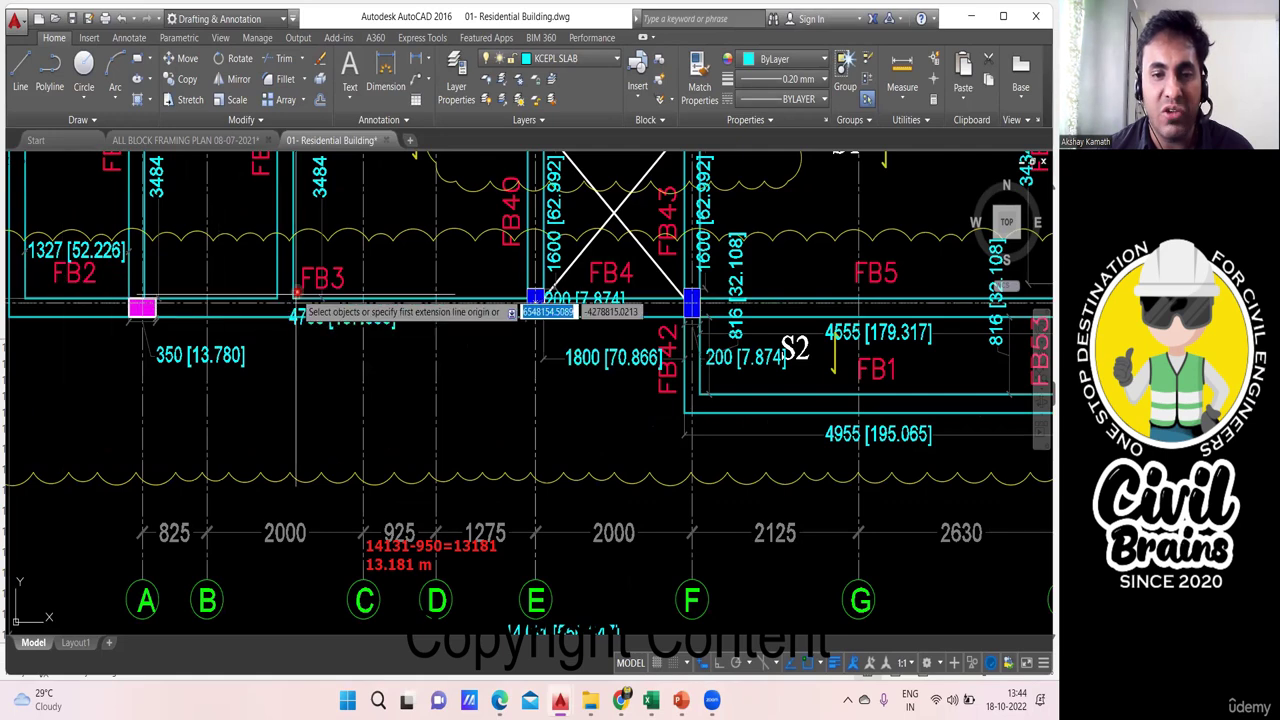
mouse_move(680, 358)
mouse_down()
mouse_move(572, 406)
mouse_move(414, 404)
mouse_up()
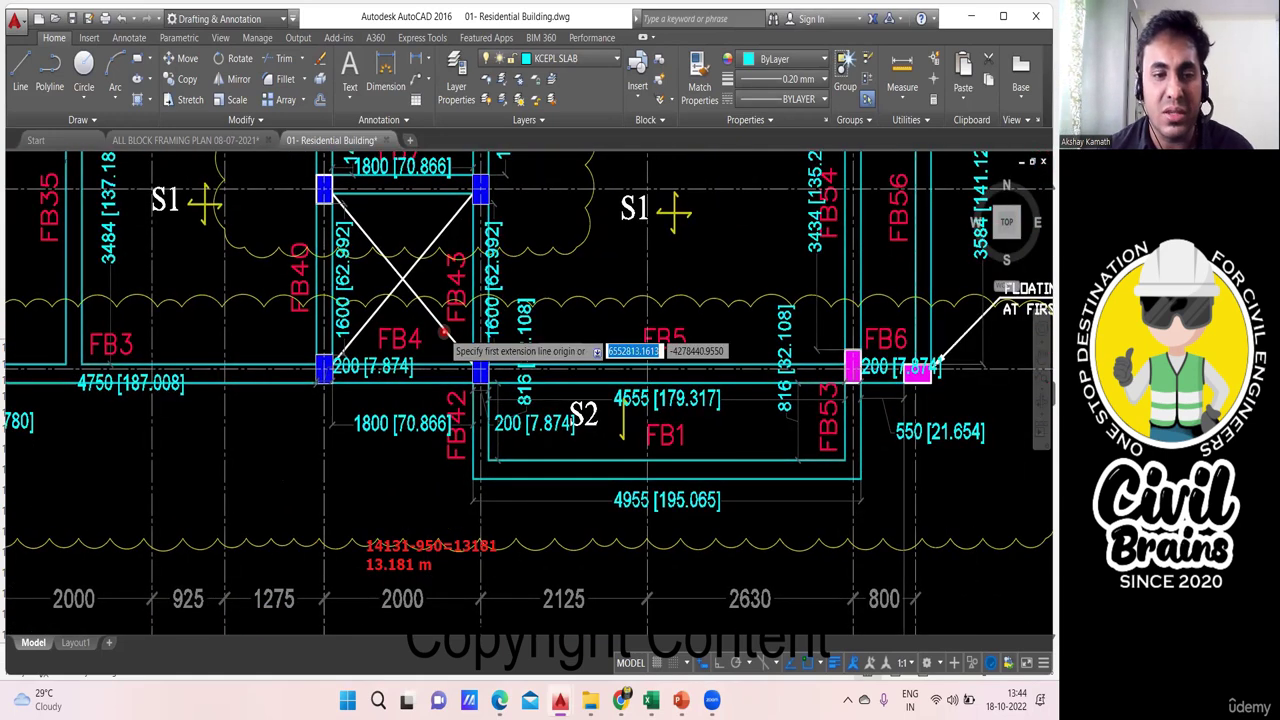
scroll(445, 336, down, 2)
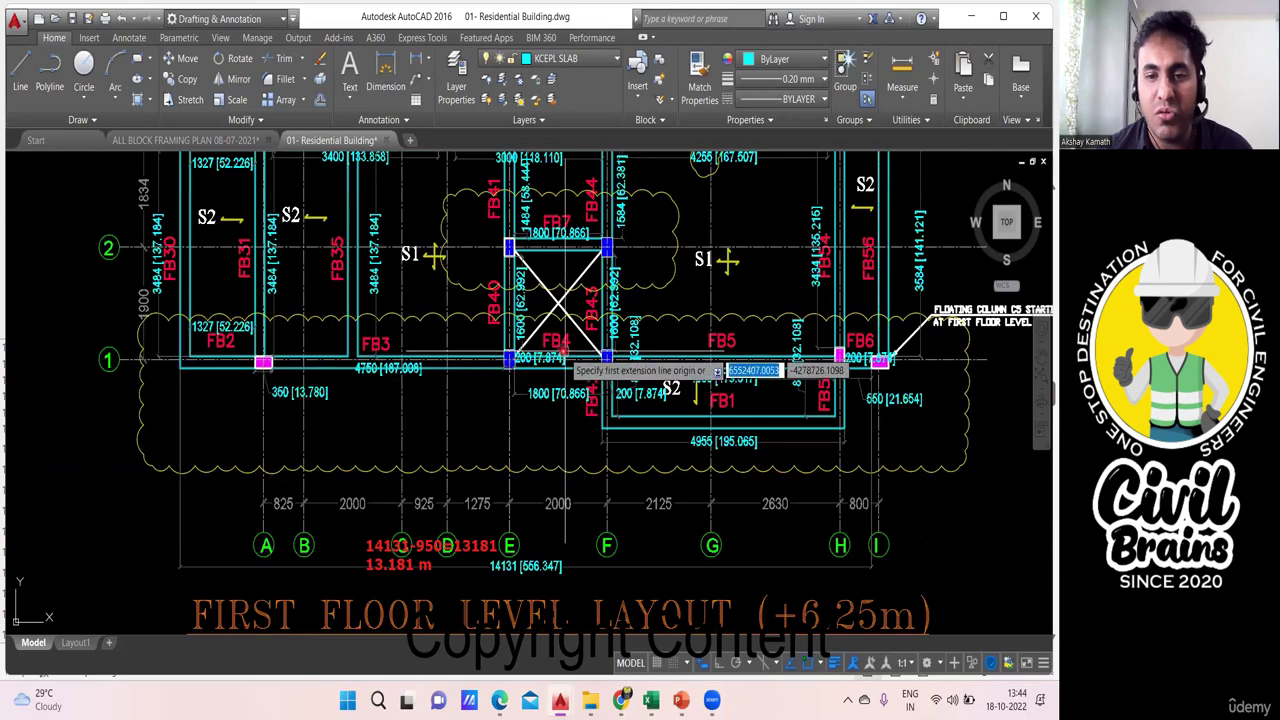
Compare the width and depth sizes of beams FB2 to FB6 in the beam schedule beside the layout.
scroll(728, 490, down, 2)
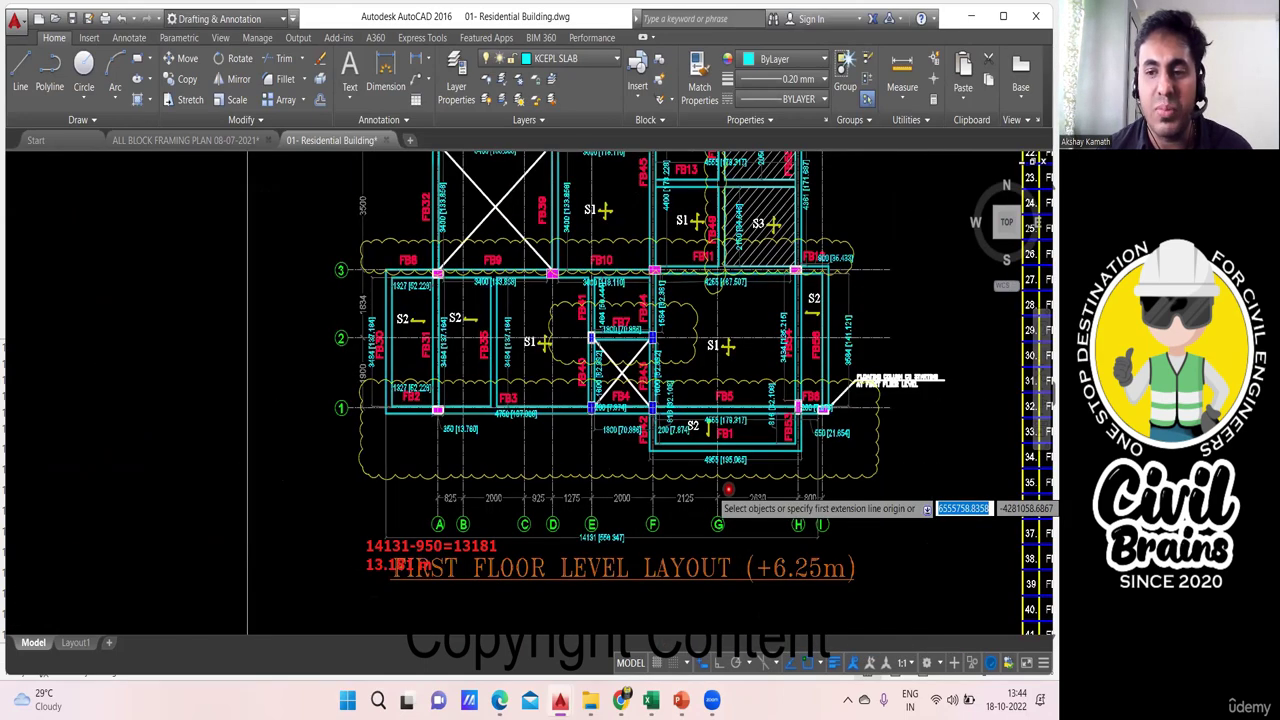
scroll(730, 495, down, 2)
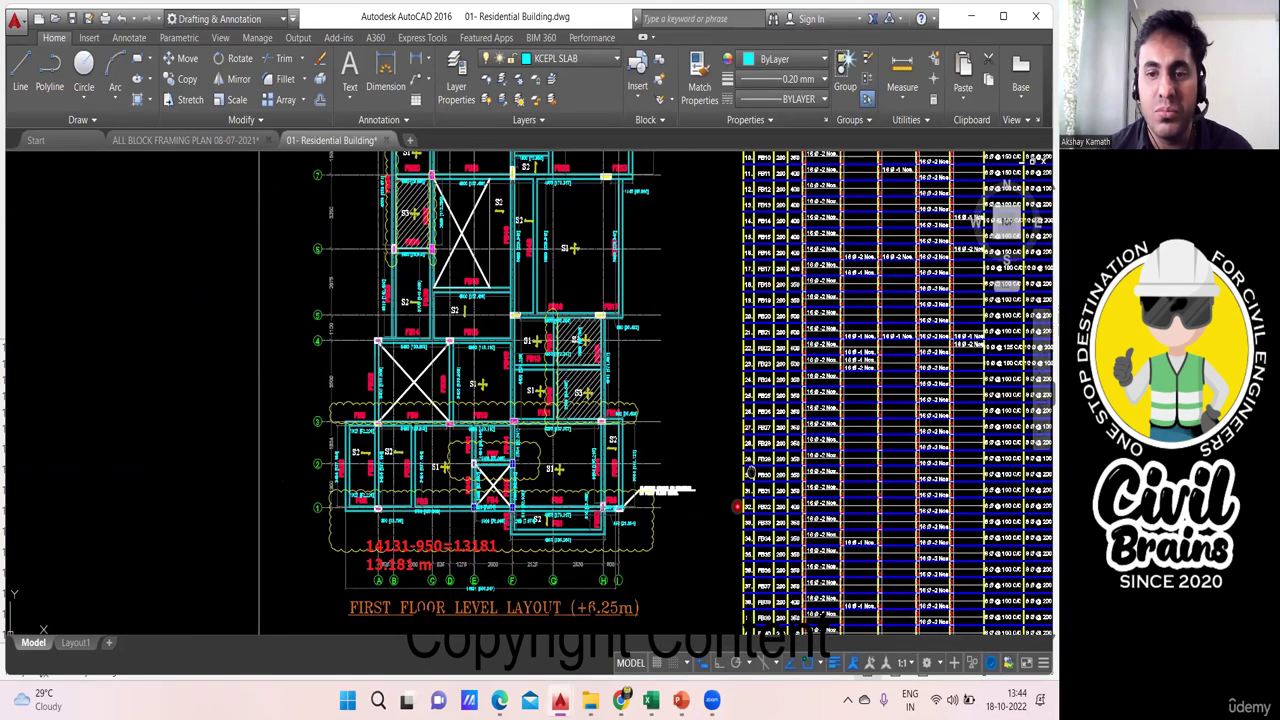
scroll(737, 507, up, 5)
scroll(630, 316, down, 1)
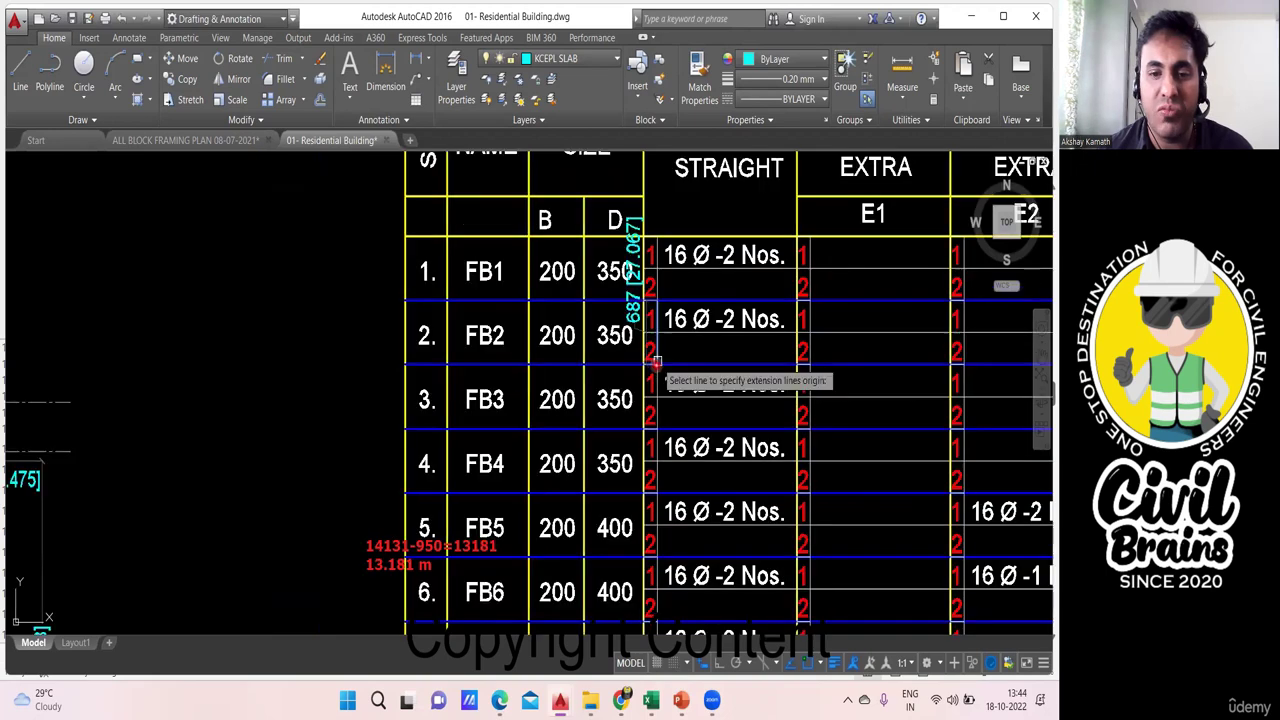
drag(471, 368, 476, 343)
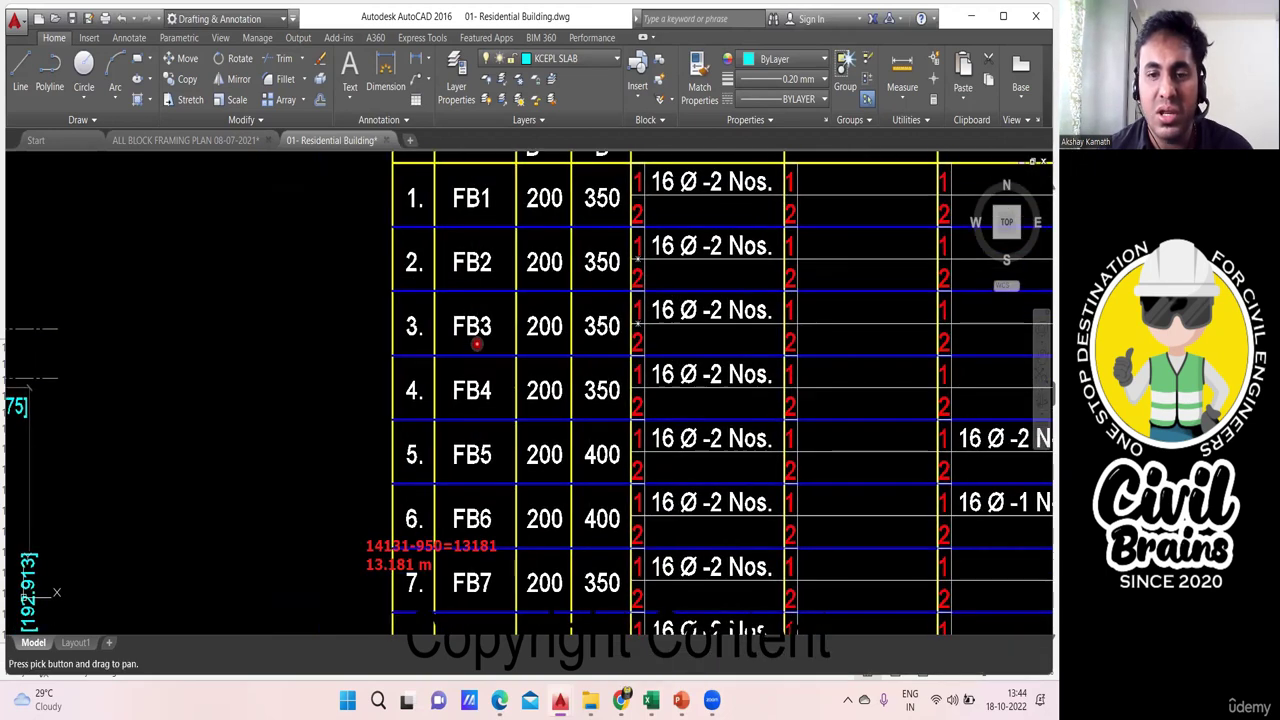
drag(584, 356, 571, 298)
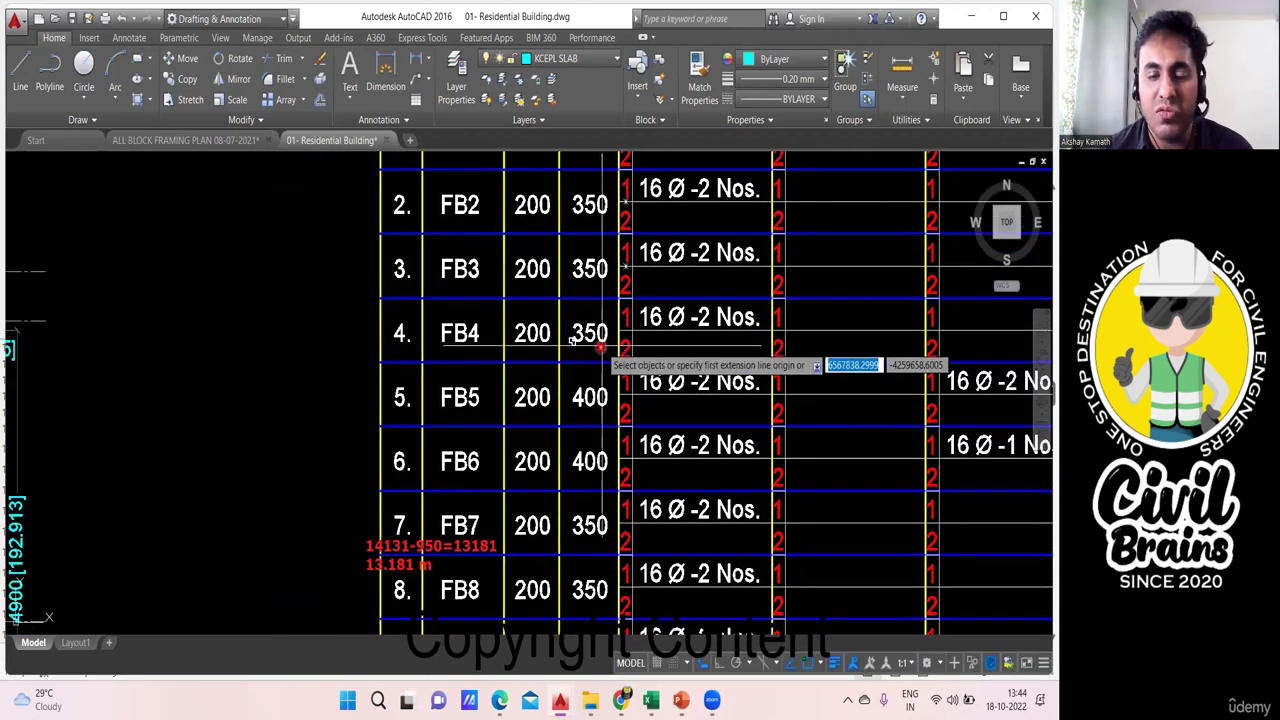
drag(598, 346, 669, 316)
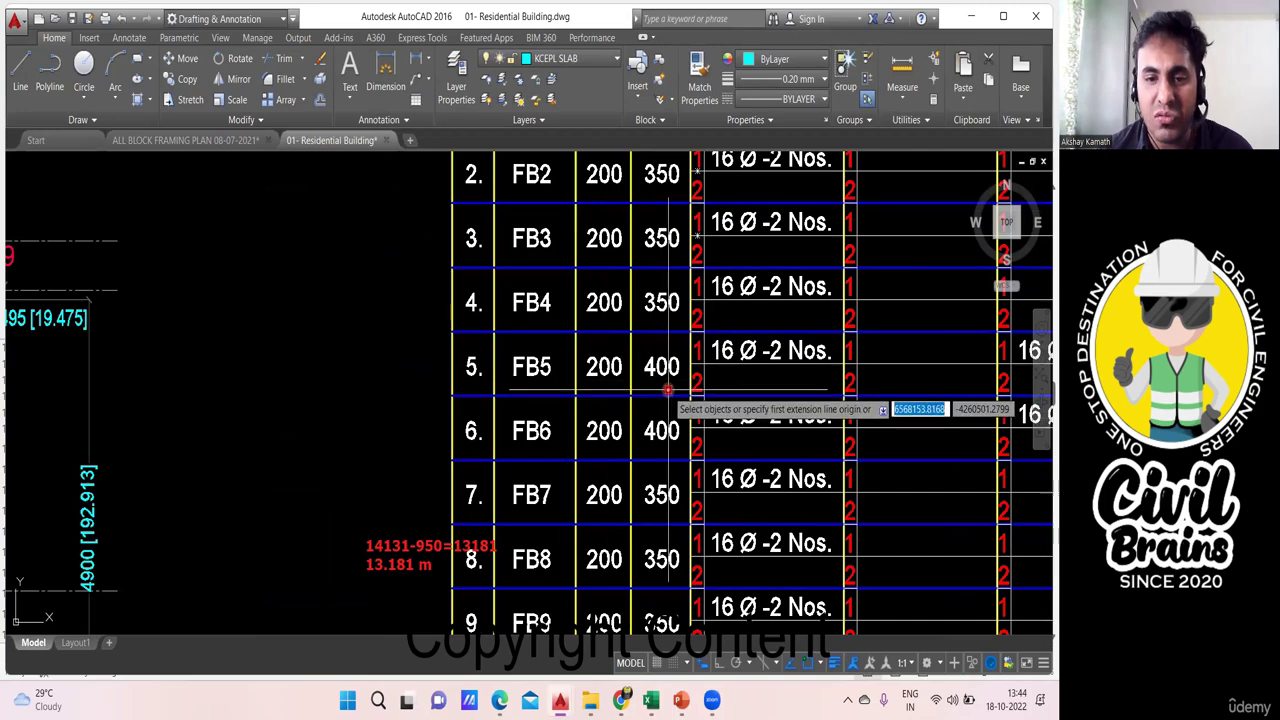
scroll(600, 400, down, 3)
scroll(570, 407, up, 1)
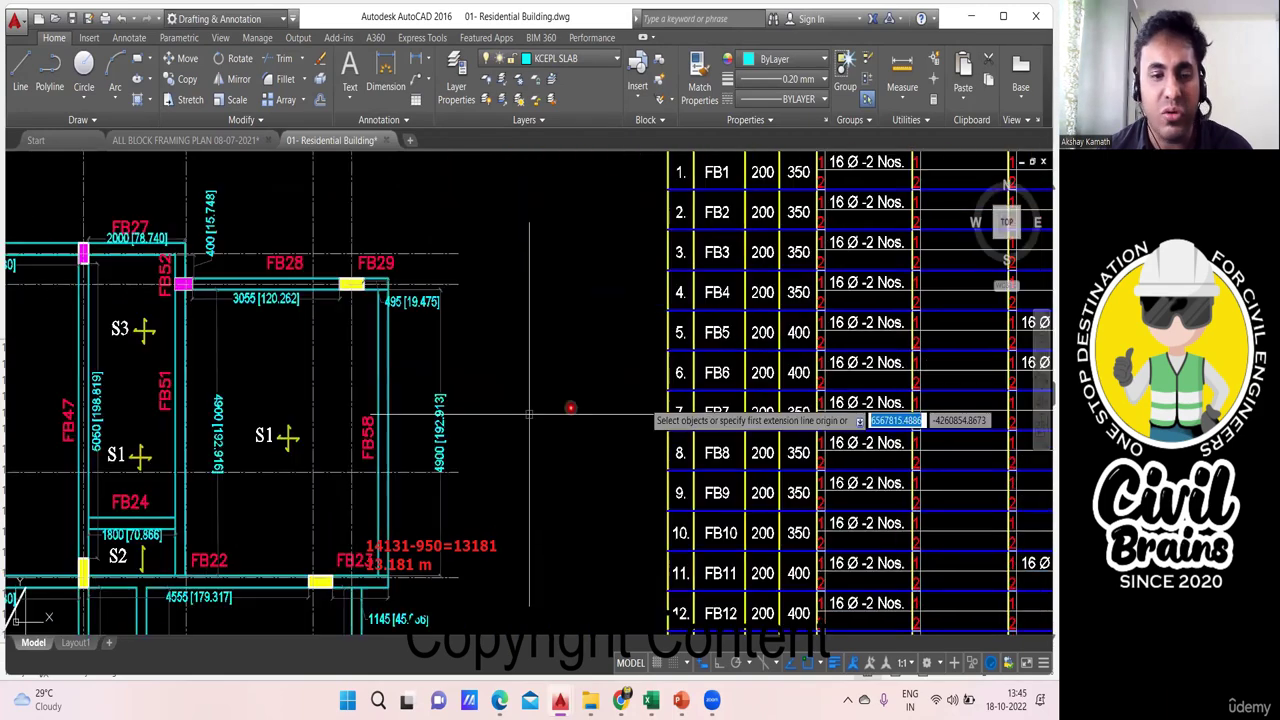
Return to grid 1 in the first floor layout and examine where beams FB4, FB5 and FB6 meet the columns.
mouse_move(275, 623)
mouse_down()
mouse_move(392, 484)
mouse_move(412, 206)
mouse_up()
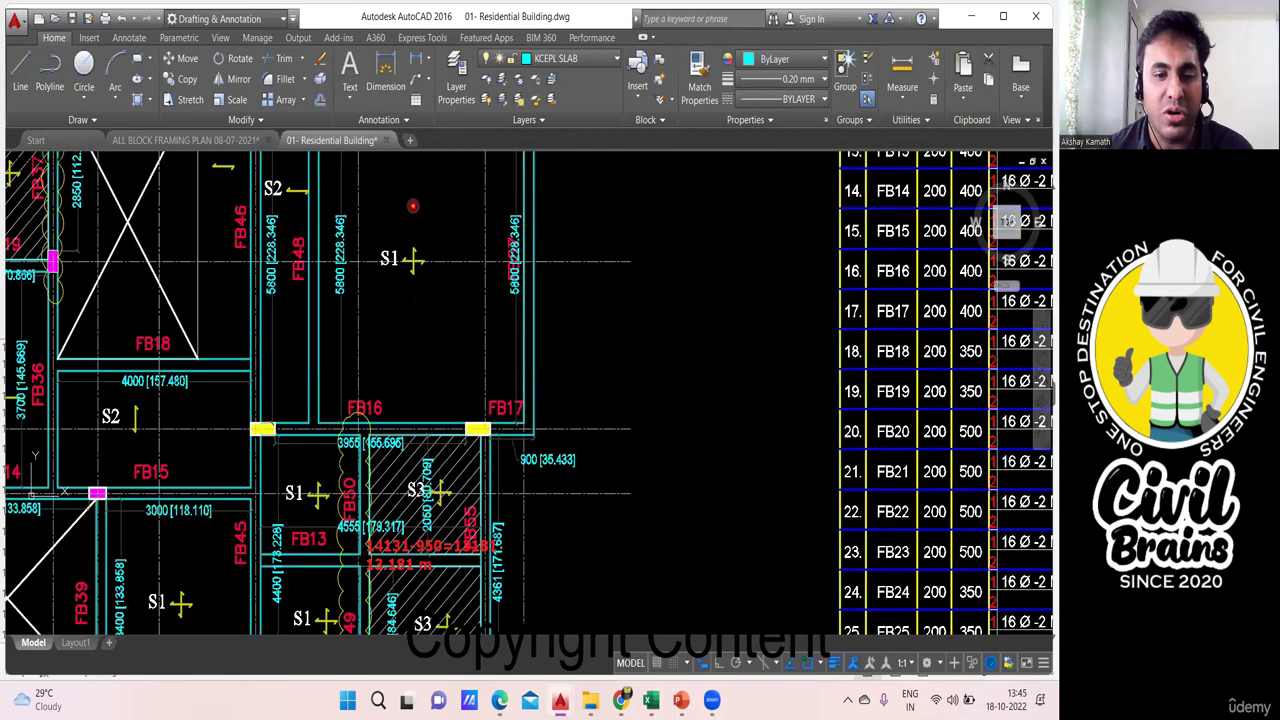
drag(338, 626, 385, 376)
drag(405, 626, 430, 332)
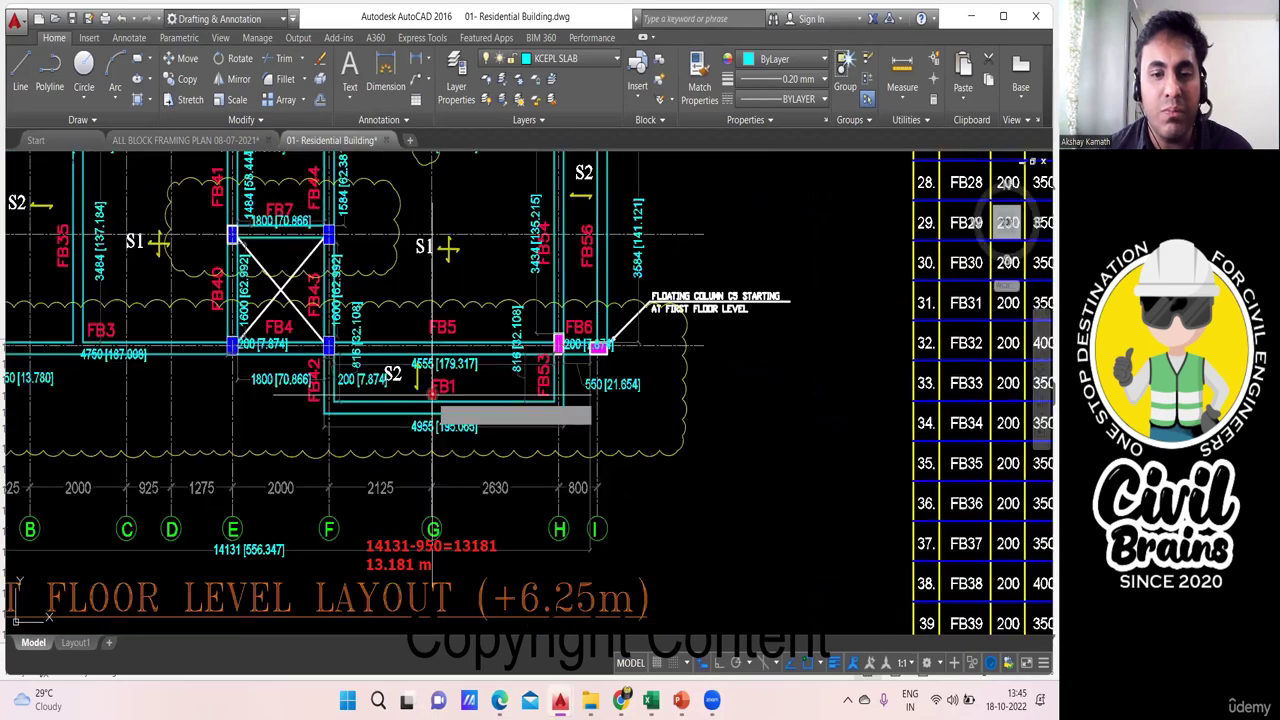
key(space)
scroll(425, 347, up, 2)
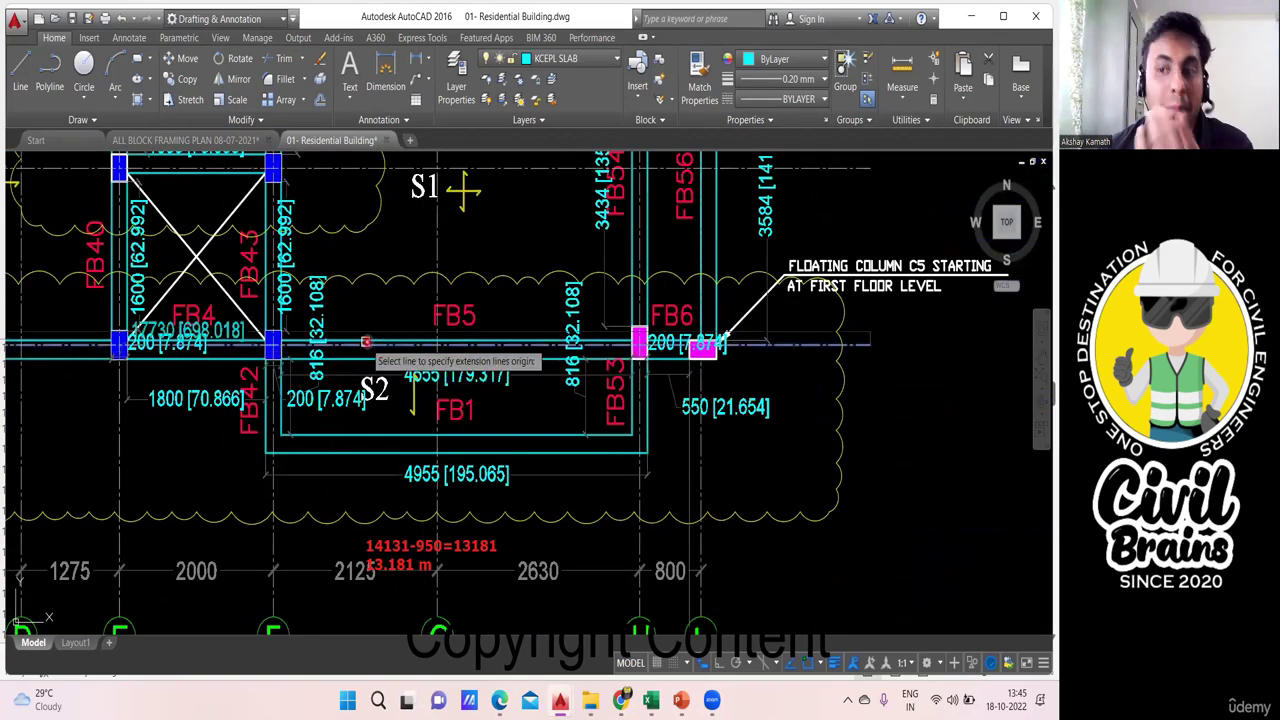
scroll(366, 343, down, 2)
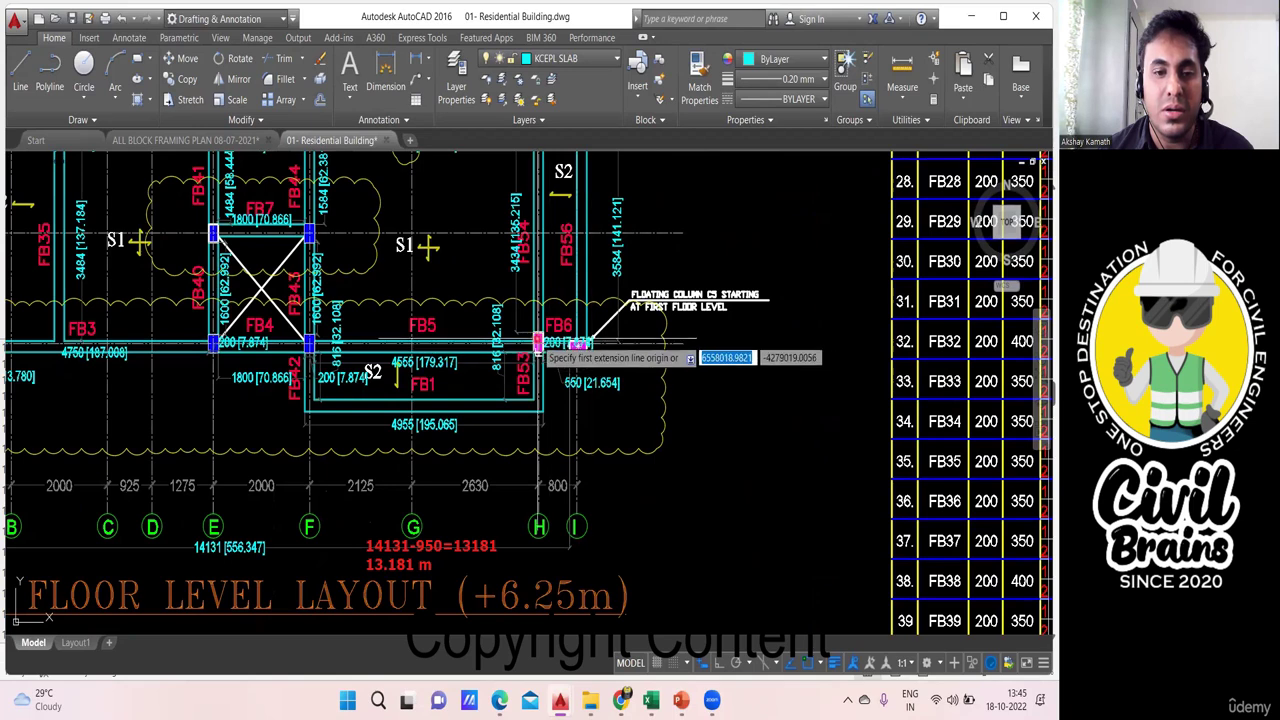
drag(421, 345, 669, 334)
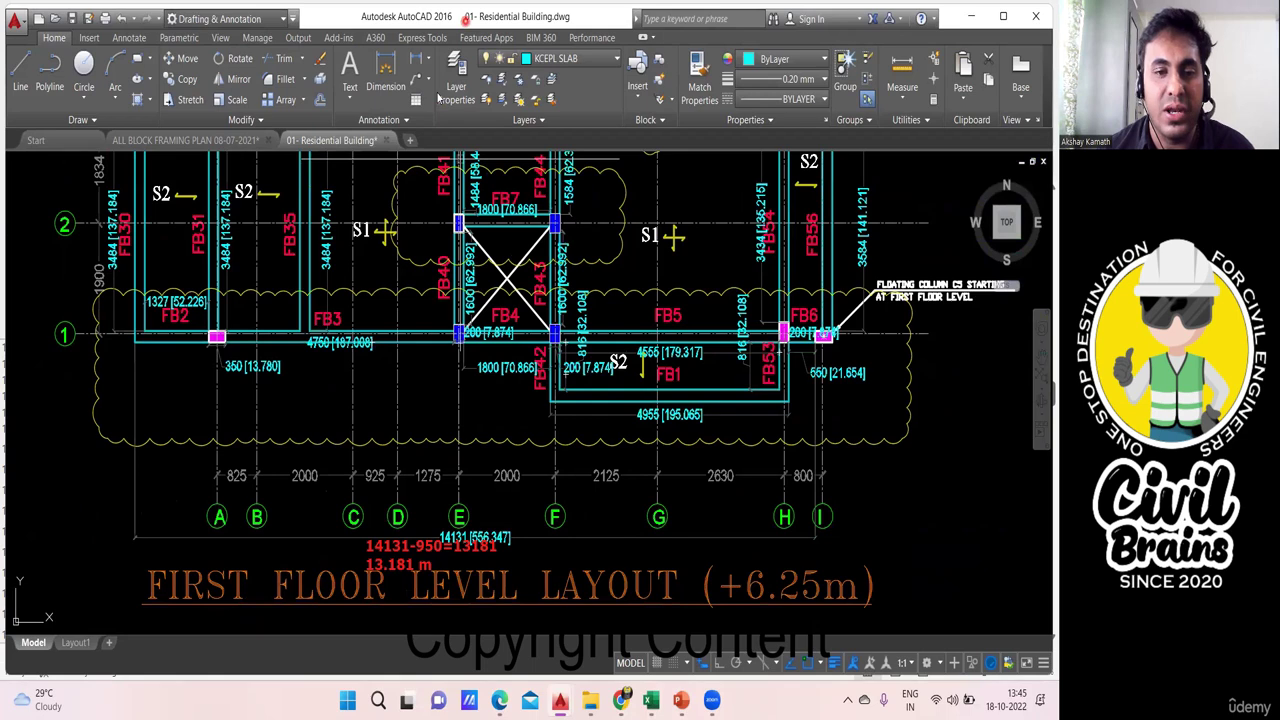
Dimension the outer beam line along FB2, FB3 and FB4, from the building's outer corner to the beam FB42 corner at grid F.
scroll(420, 375, up, 2)
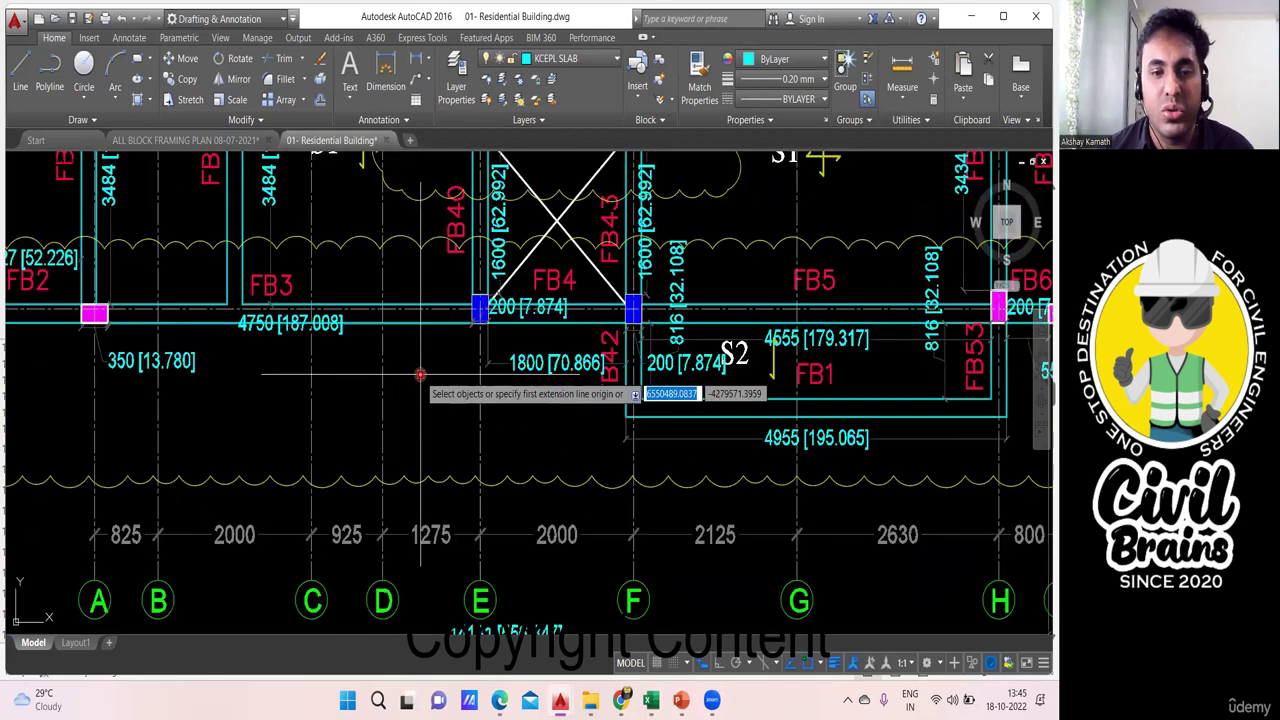
drag(420, 375, 503, 371)
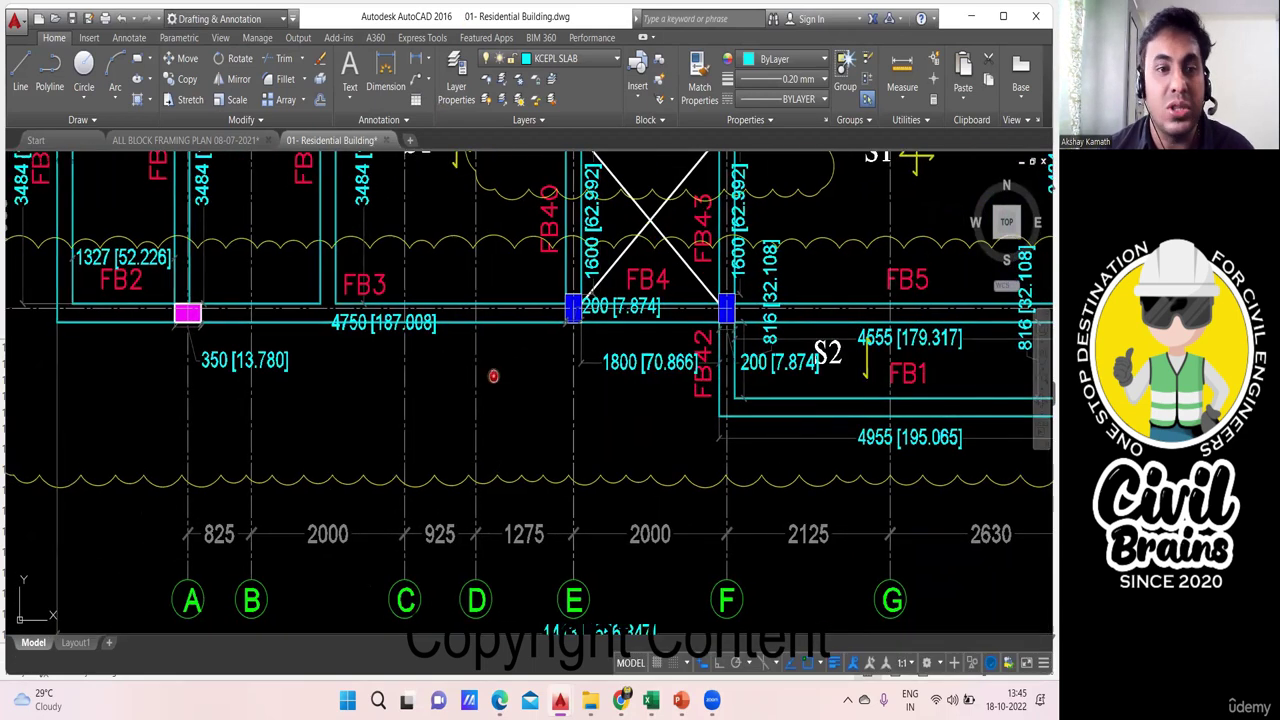
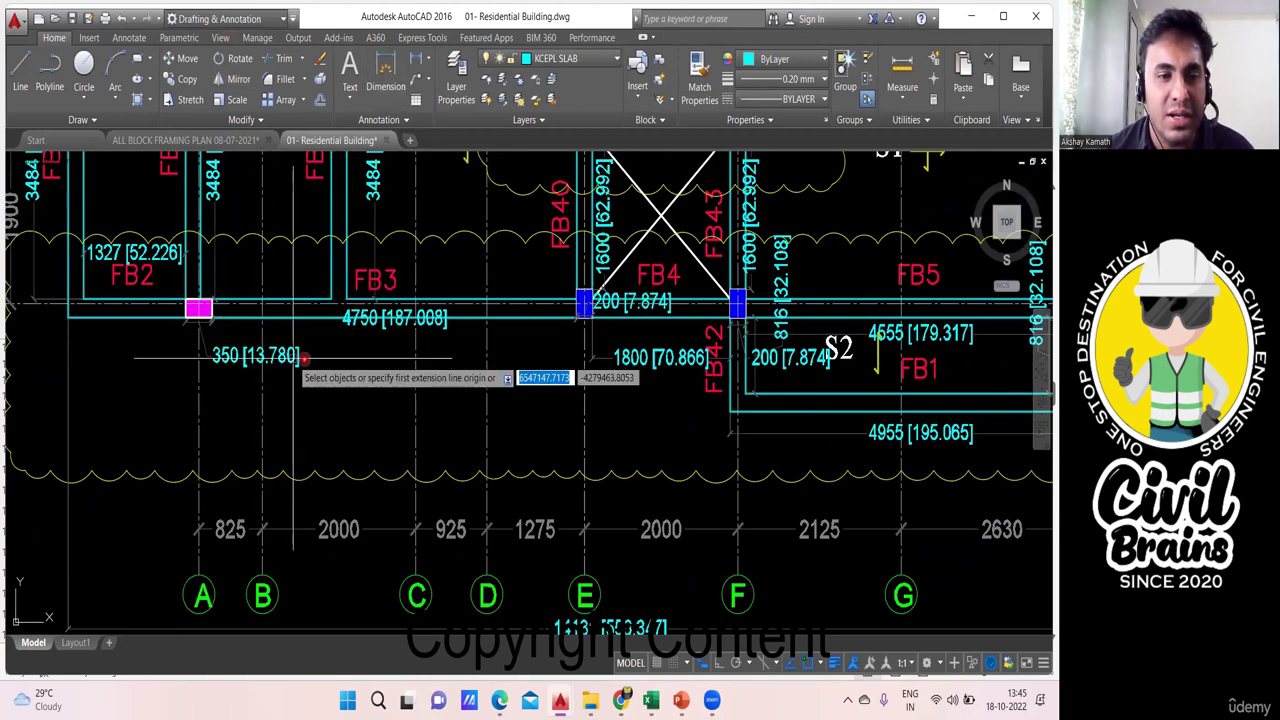
click(67, 319)
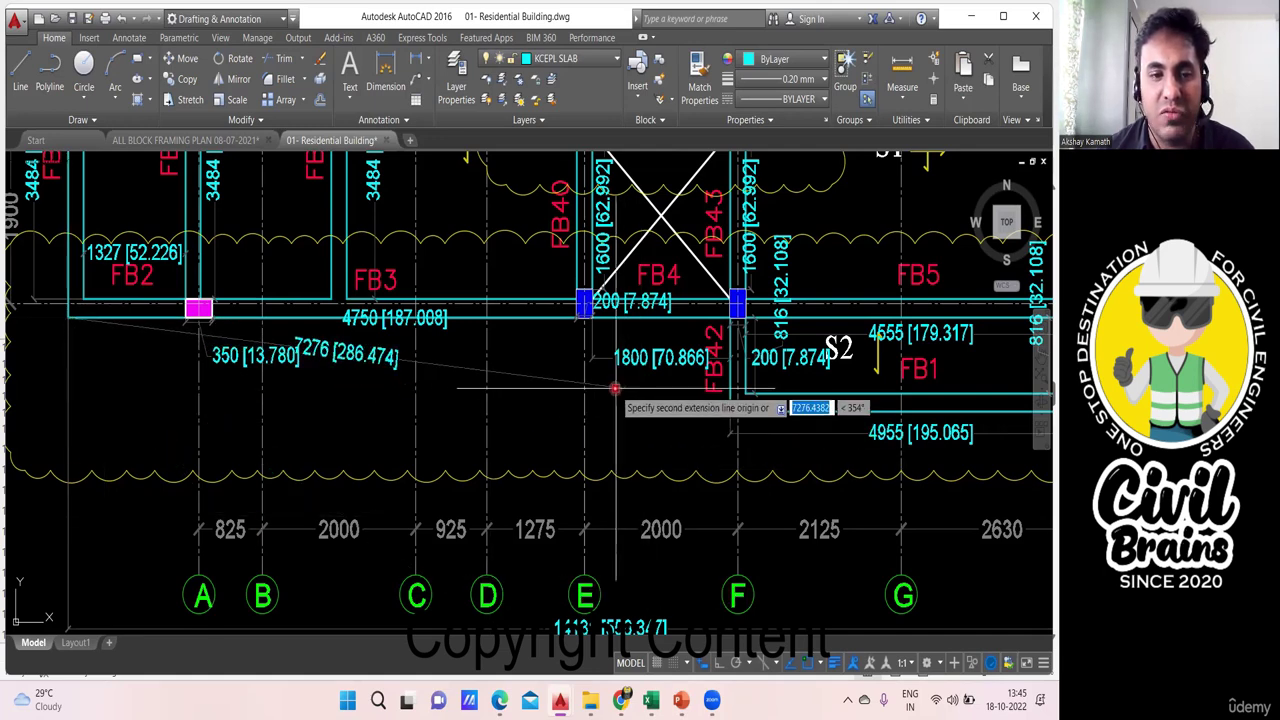
click(731, 318)
click(710, 432)
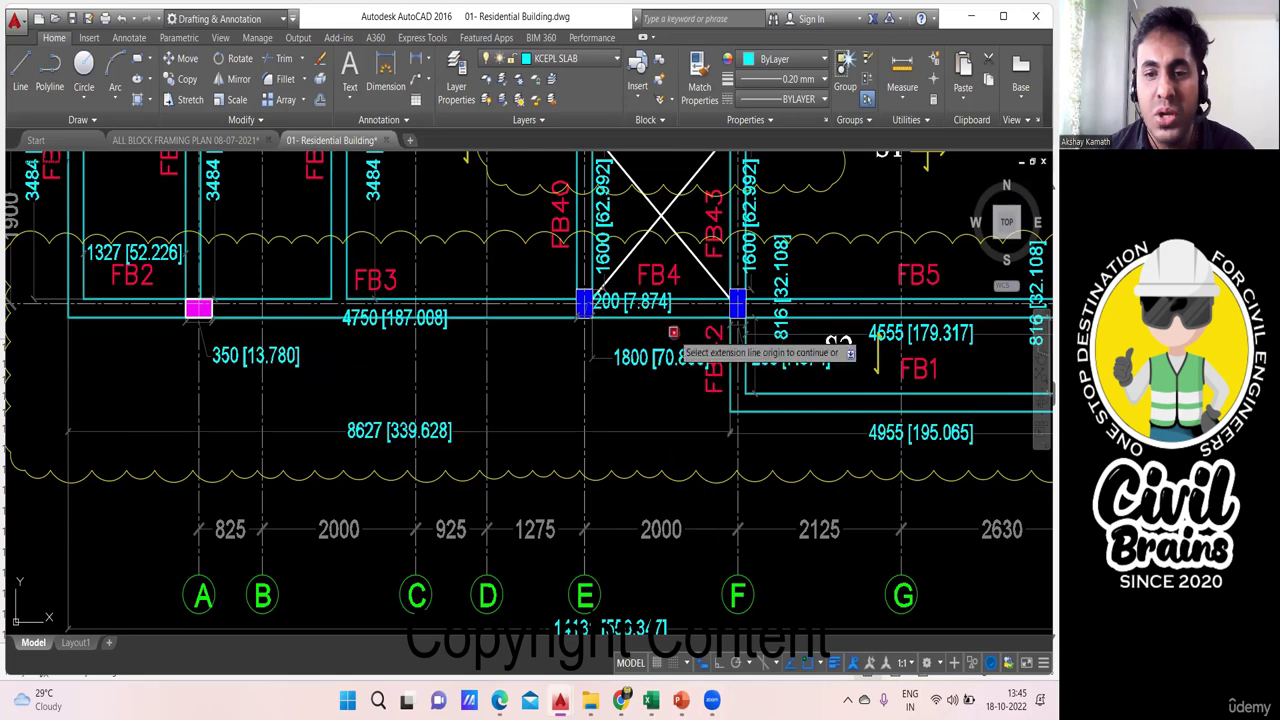
Check the sizes of beams FB2, FB3 and FB4 in the beam schedule, and return to grid 1 of the first floor layout.
scroll(406, 348, down, 4)
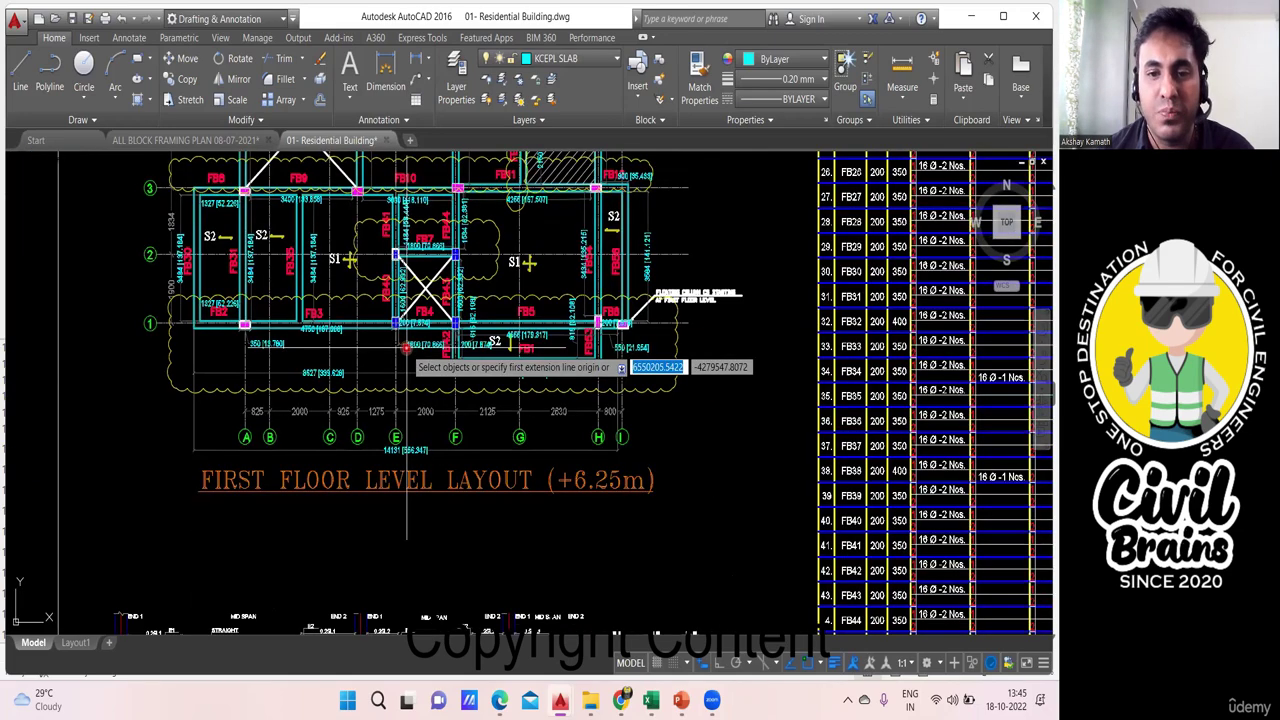
mouse_move(816, 295)
mouse_down()
mouse_move(691, 427)
mouse_move(634, 618)
mouse_up()
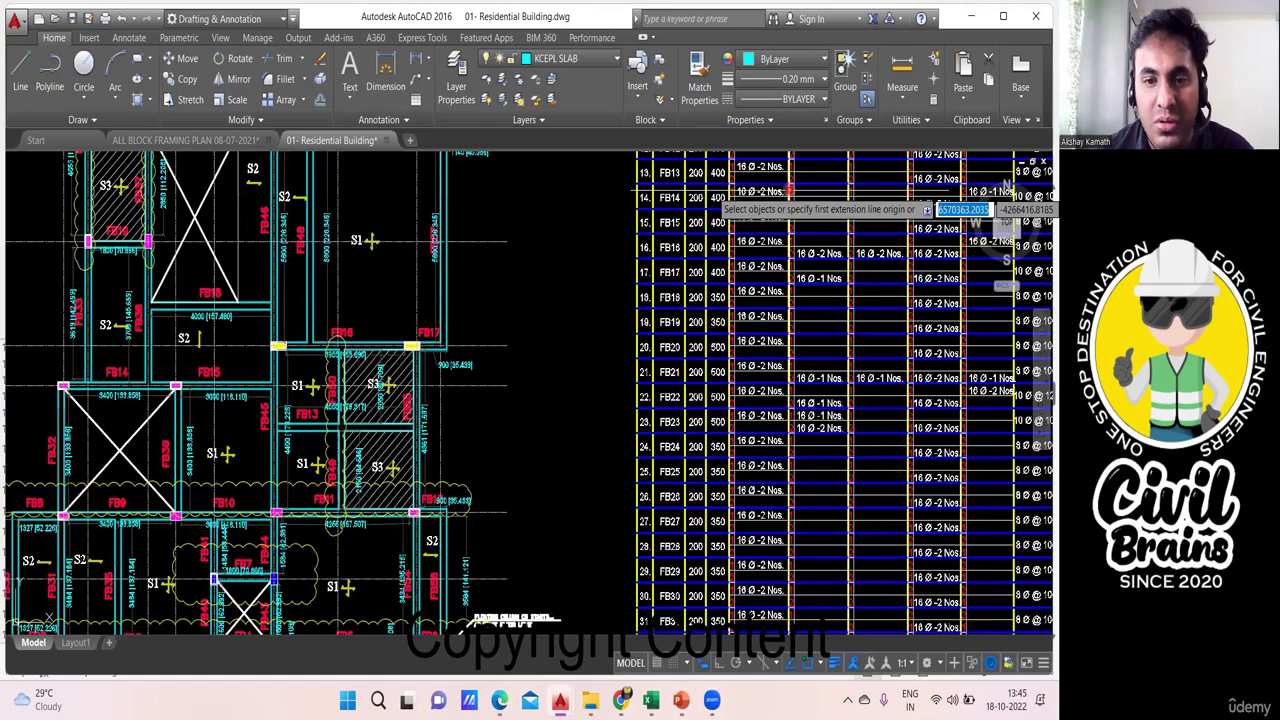
drag(714, 196, 619, 378)
scroll(619, 378, up, 3)
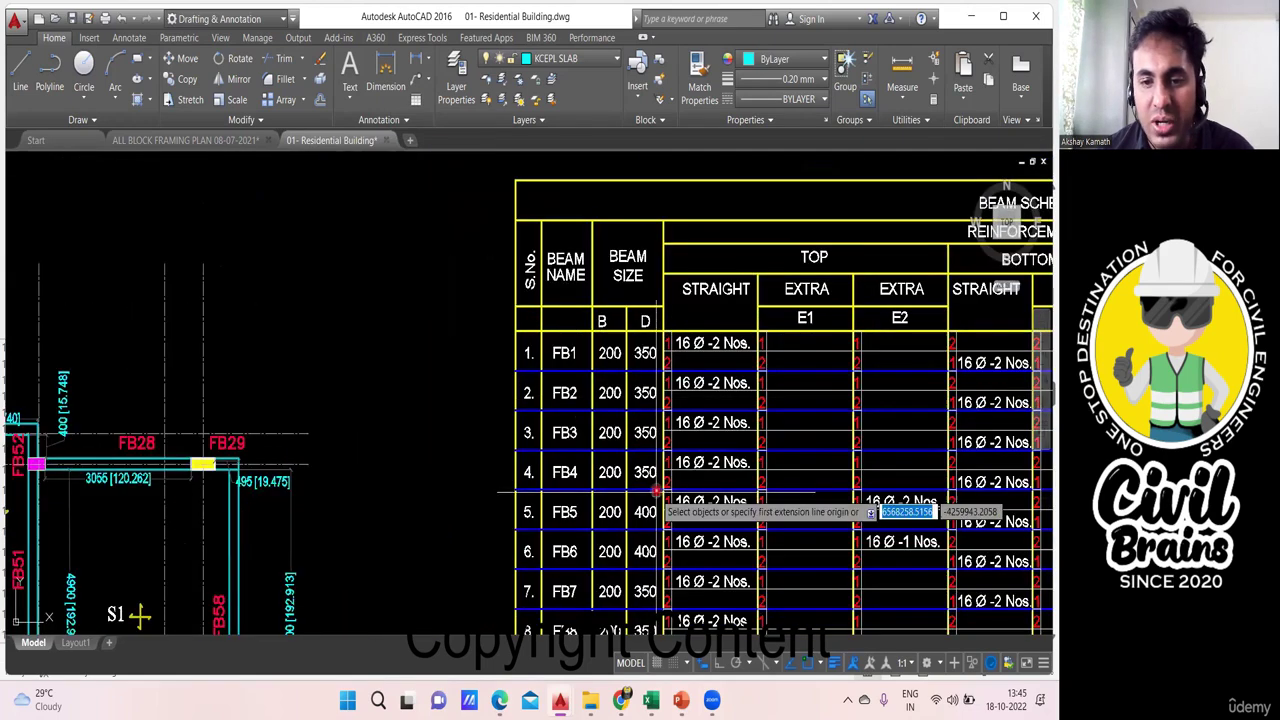
scroll(647, 452, down, 3)
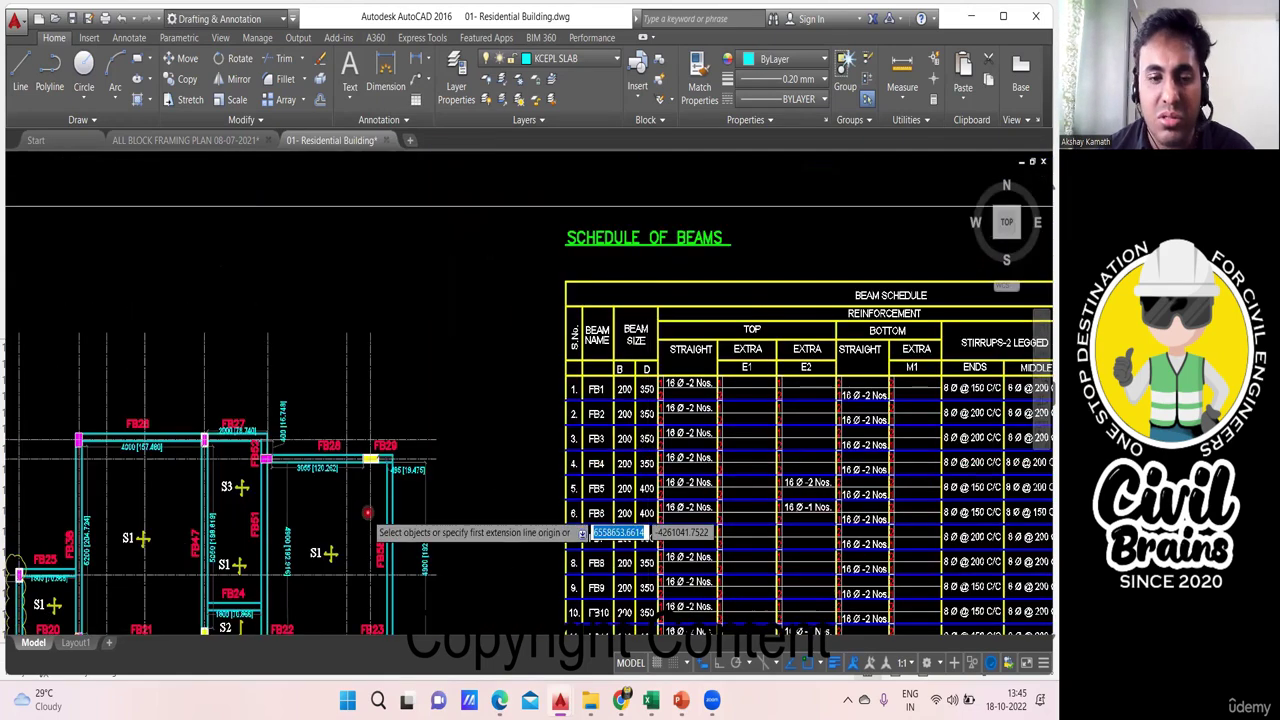
scroll(400, 530, down, 5)
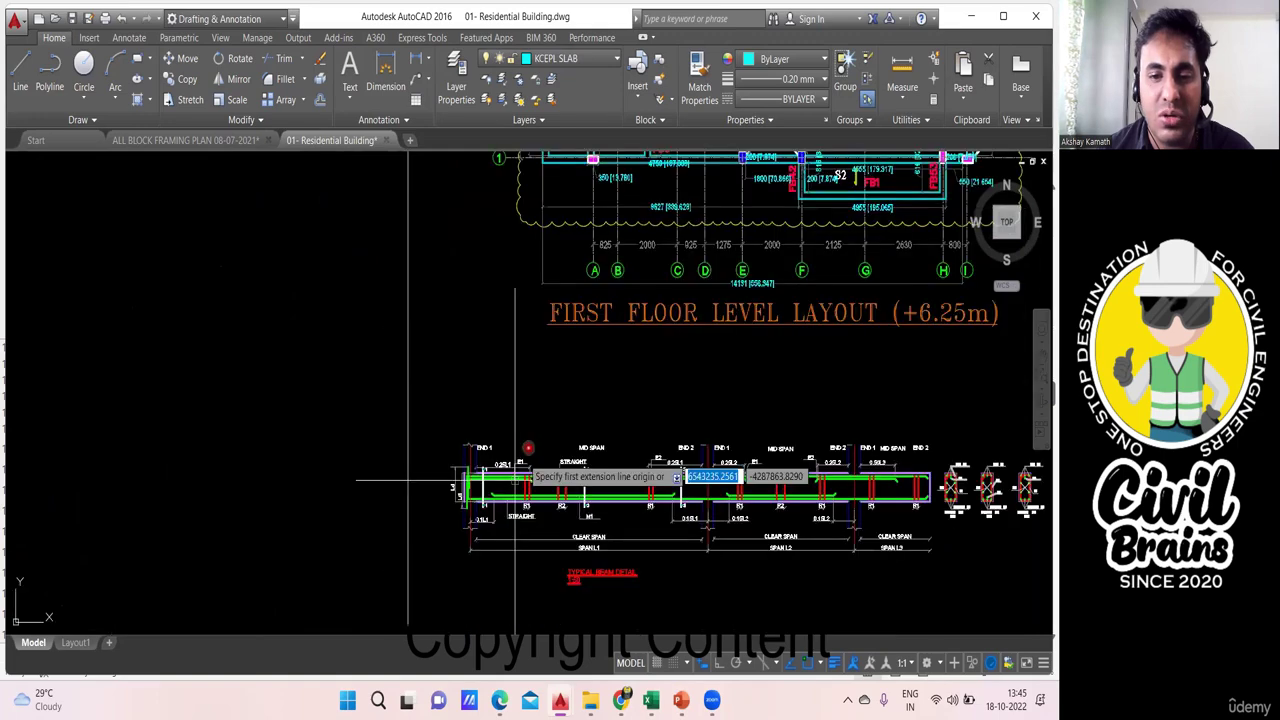
drag(620, 302, 477, 554)
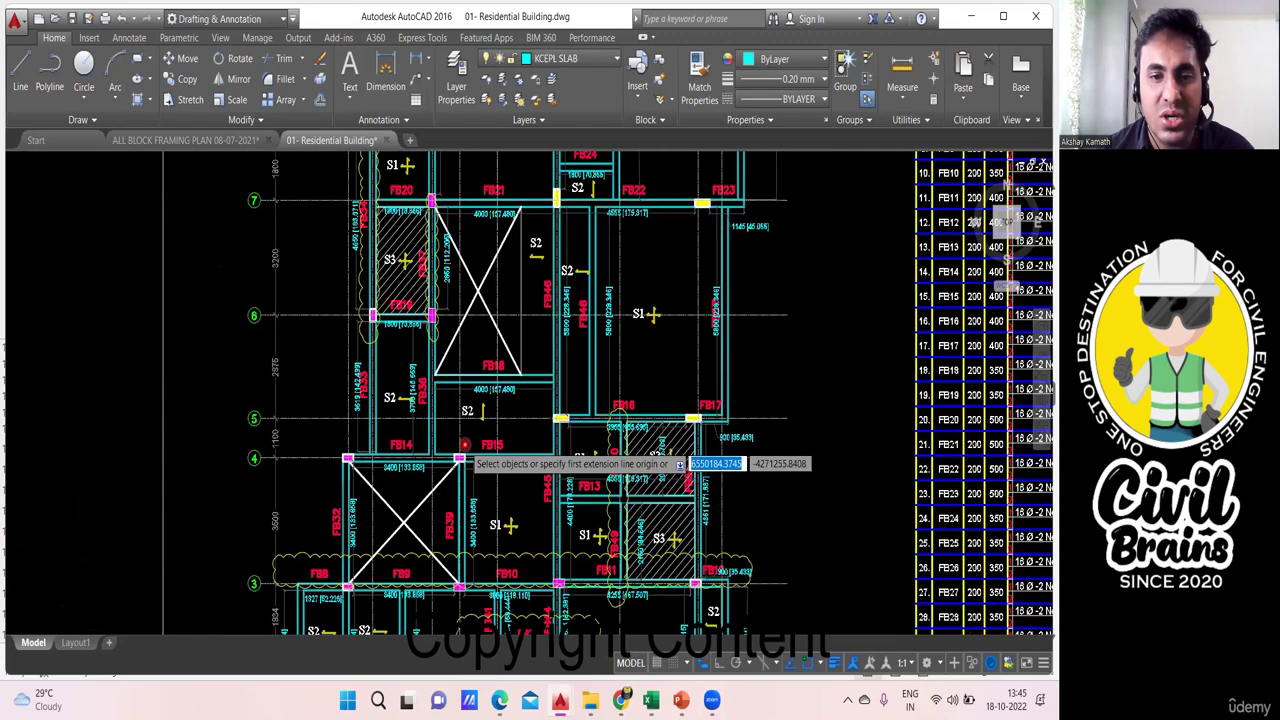
scroll(447, 449, down, 6)
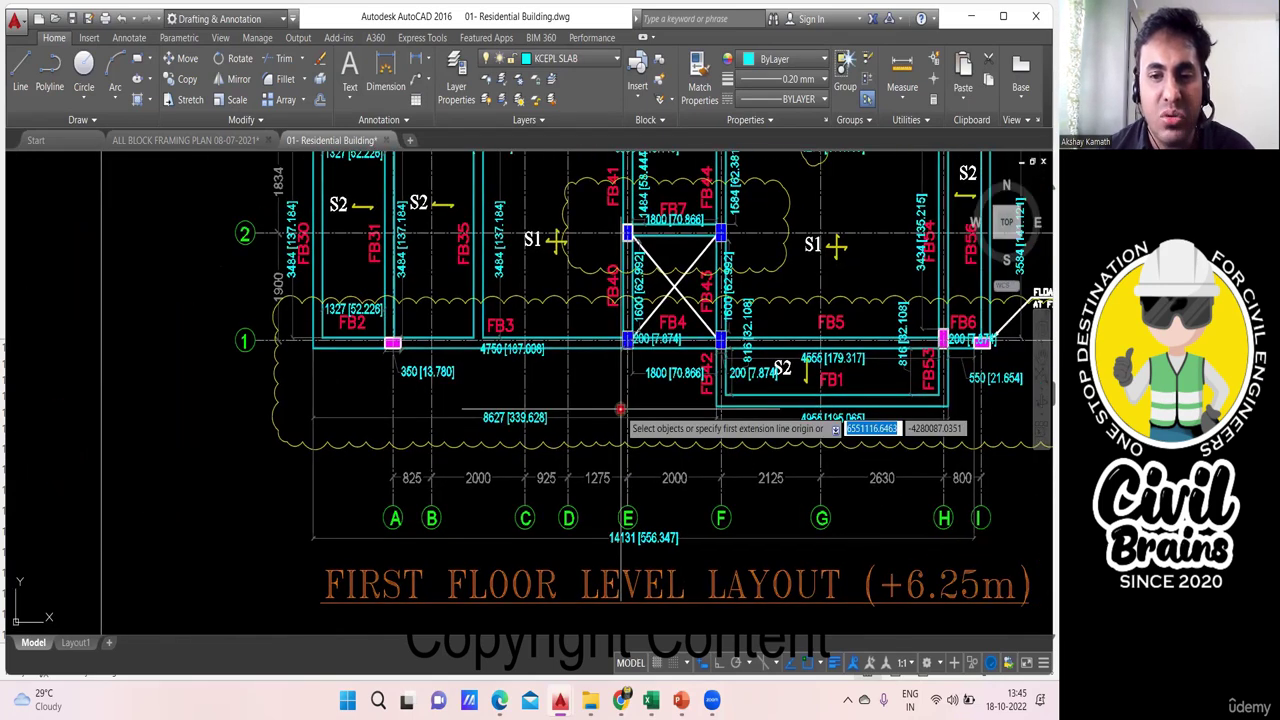
scroll(626, 423, up, 4)
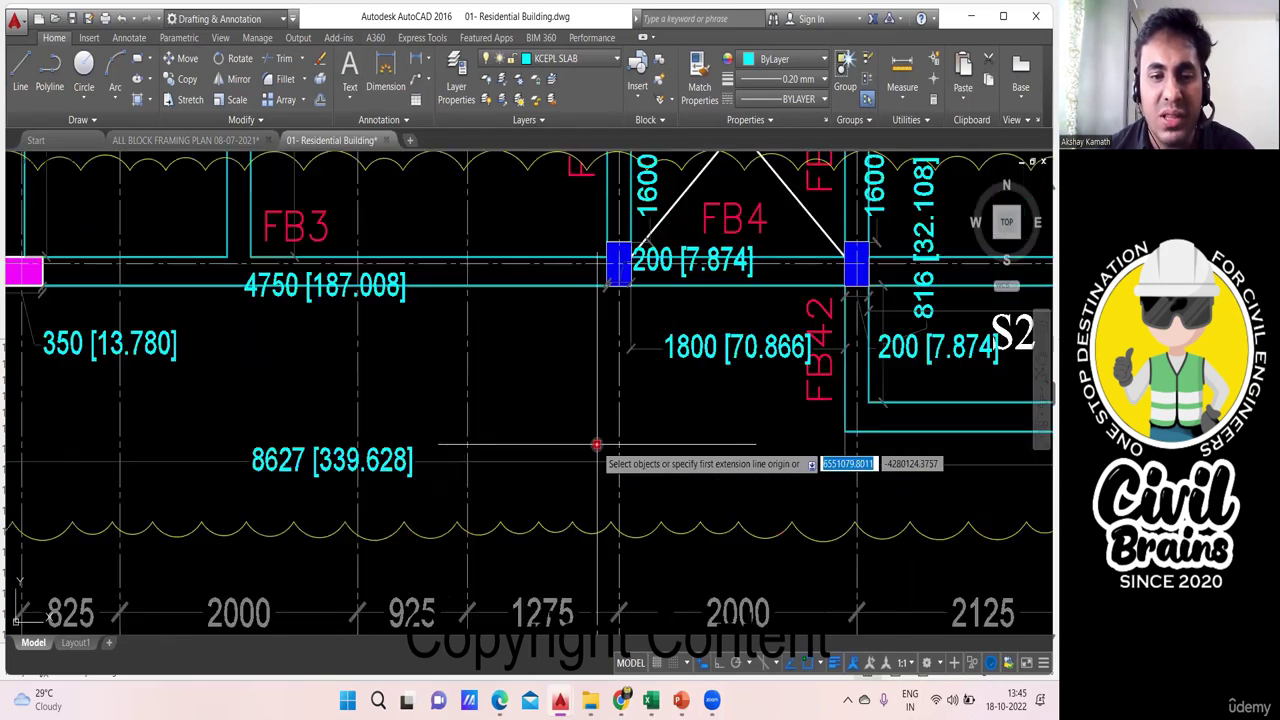
scroll(596, 444, down, 2)
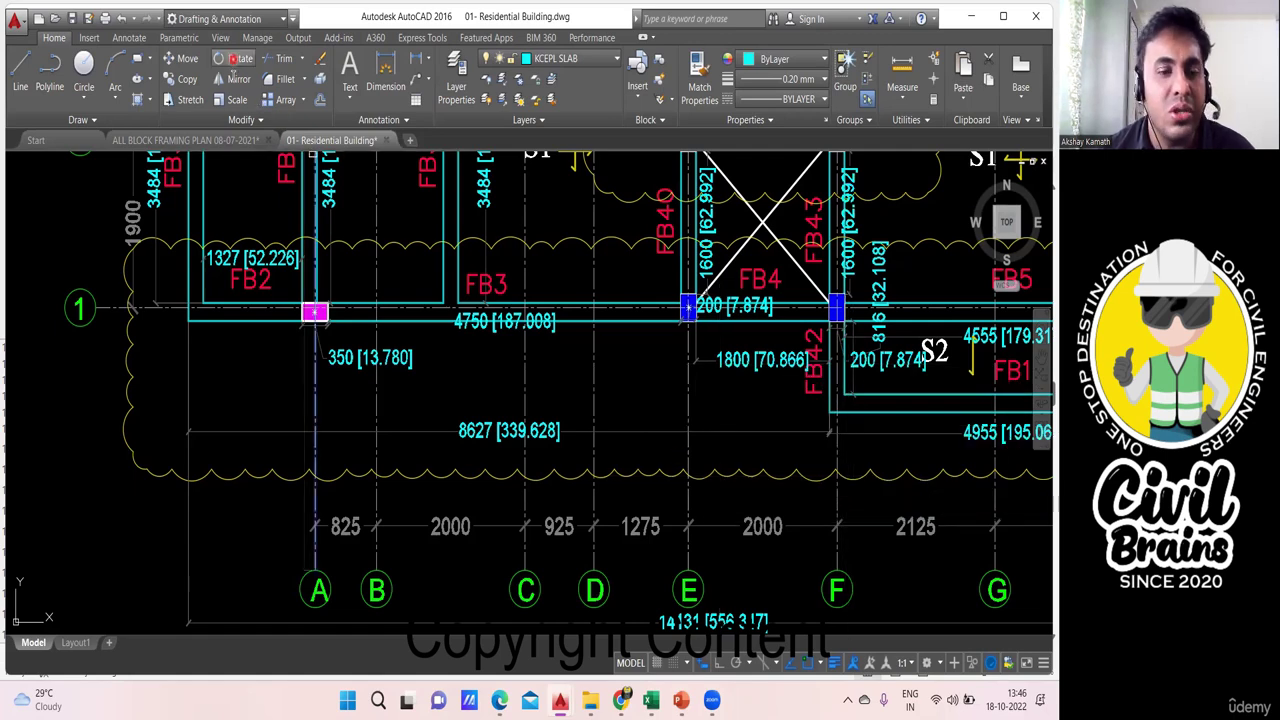
click(79, 497)
text(8)
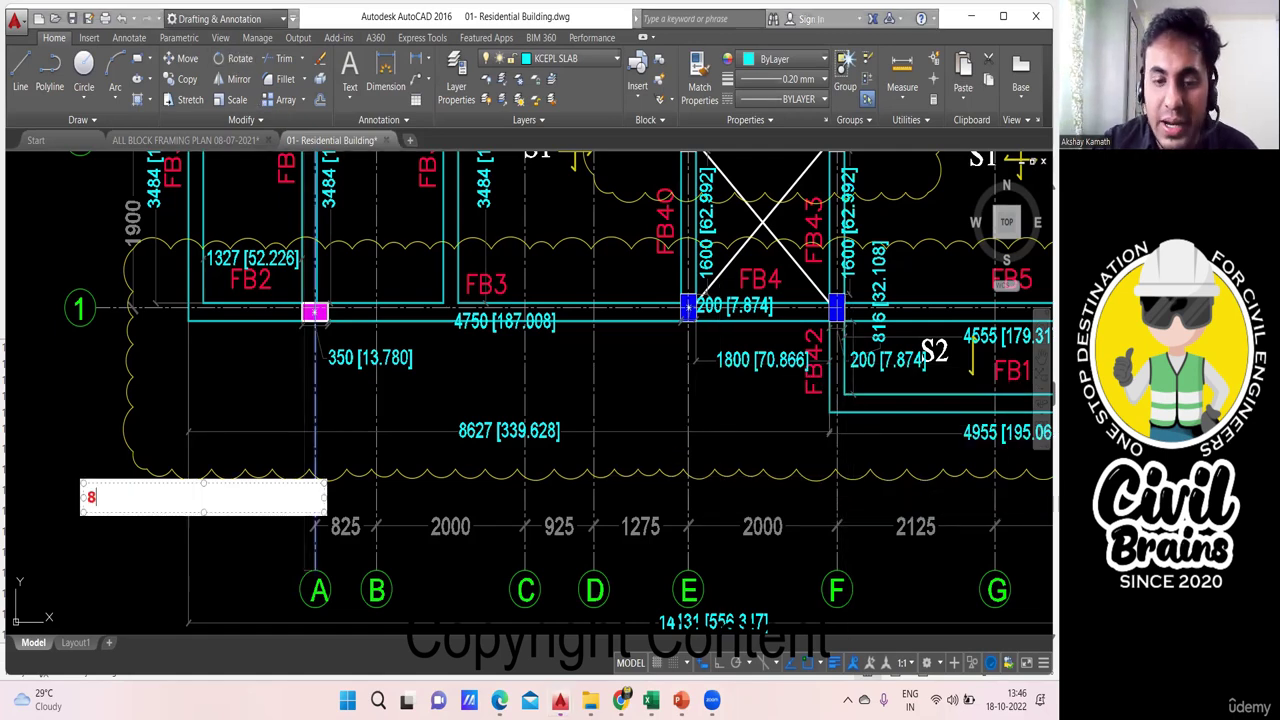
text(627)
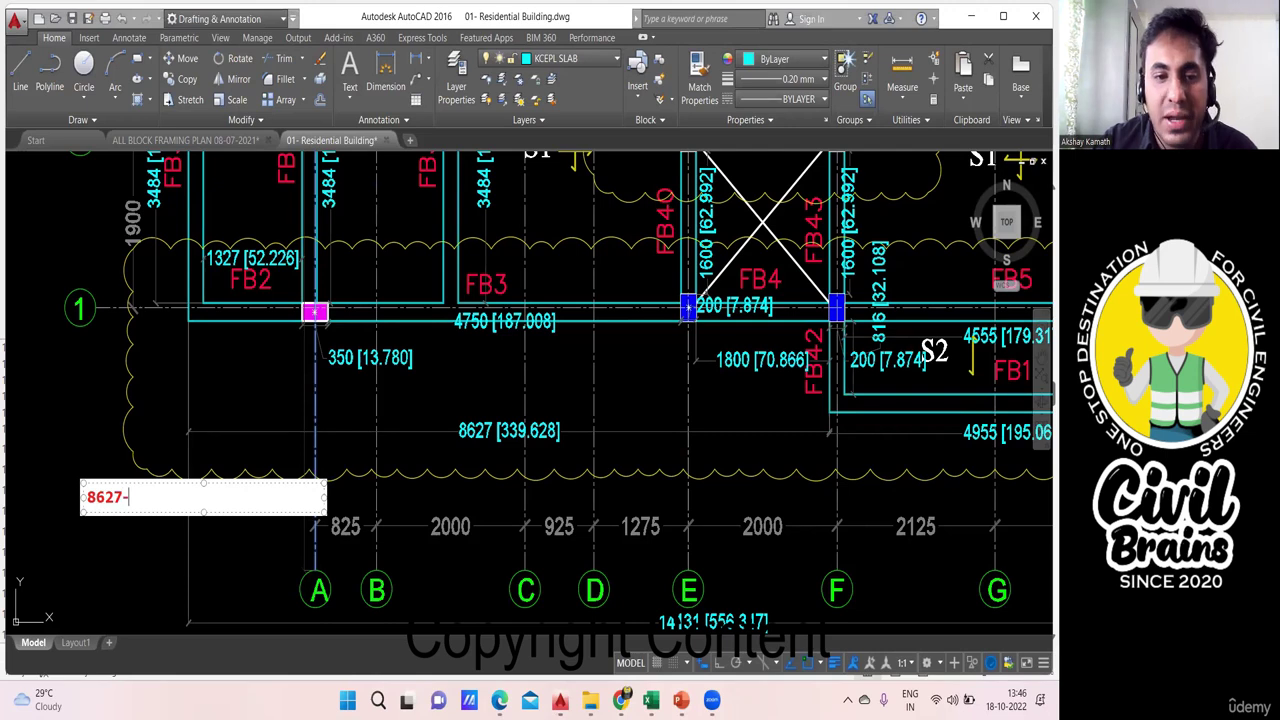
text(-350)
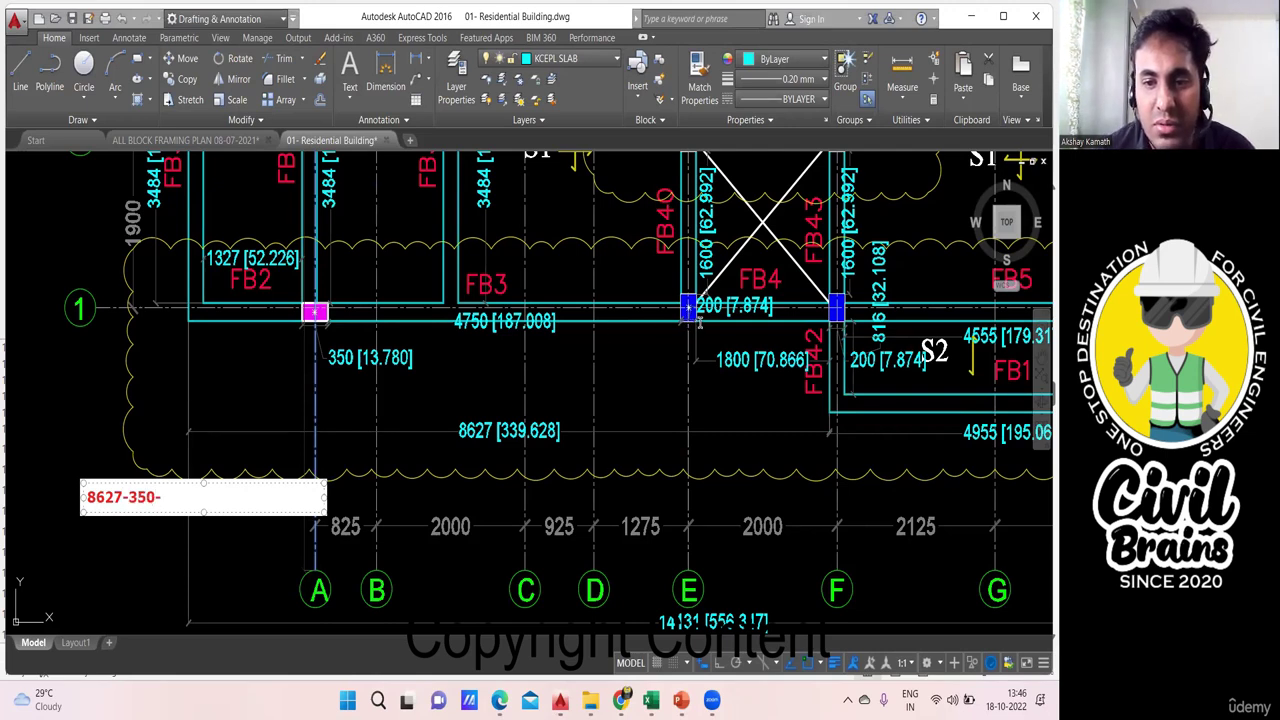
text(-200)
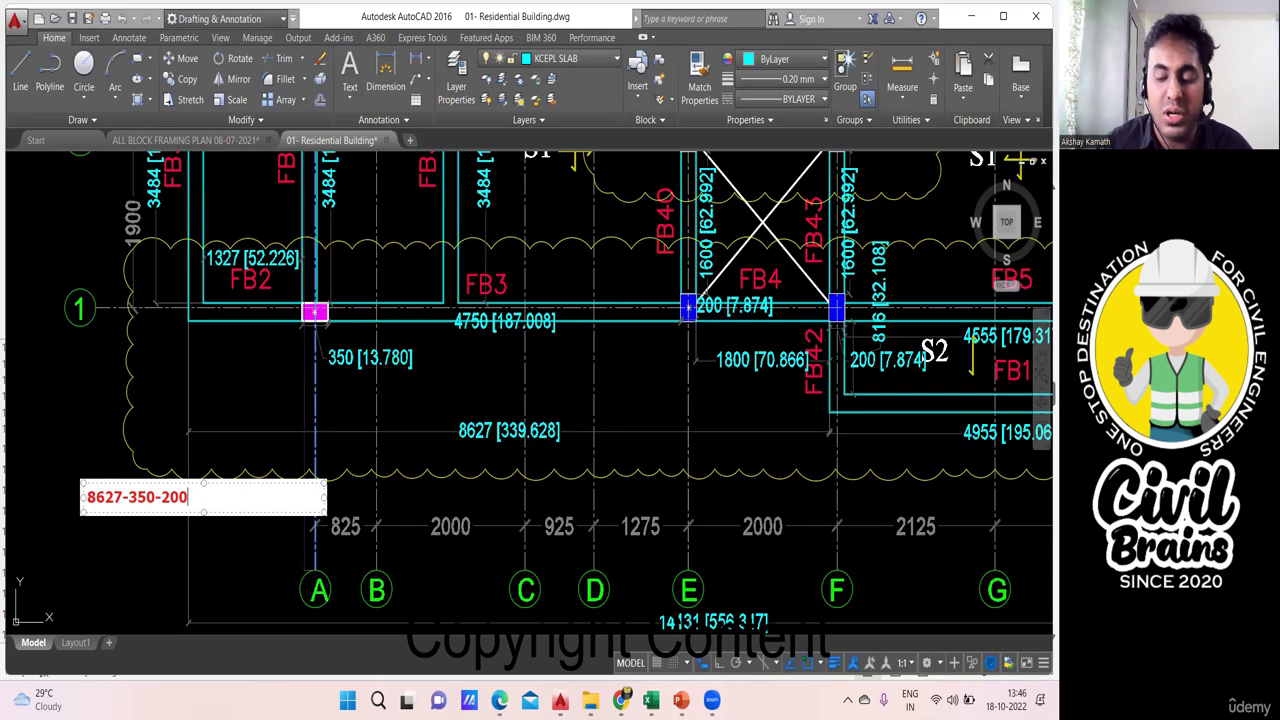
Add the net length to the annotation on two new lines, as 8077 and 8.077 m.
key(Return)
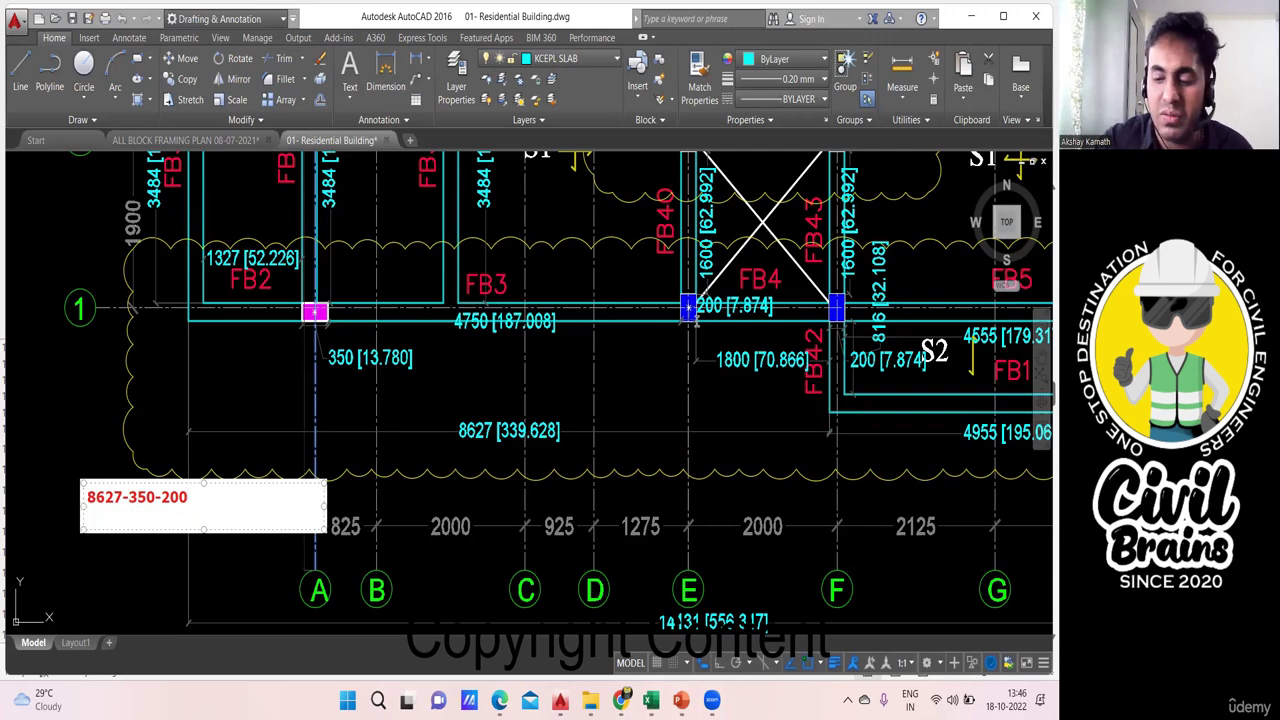
text(8077)
key(Return)
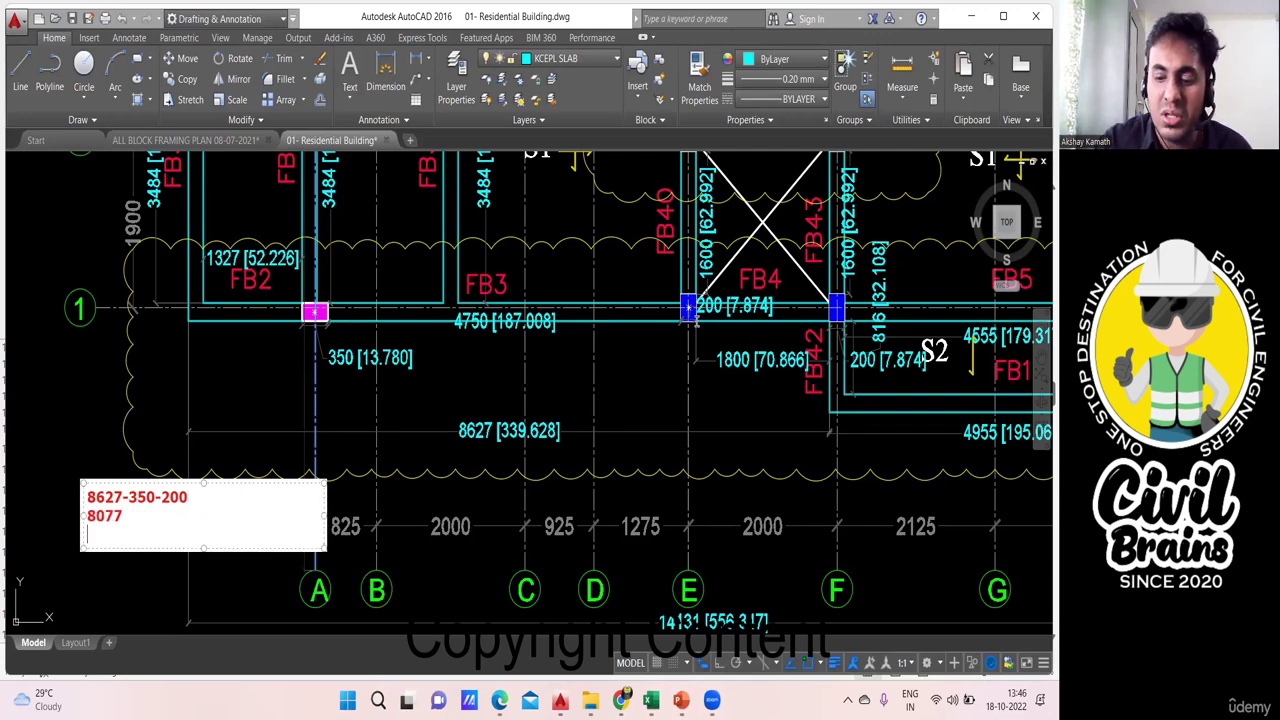
text(8.077)
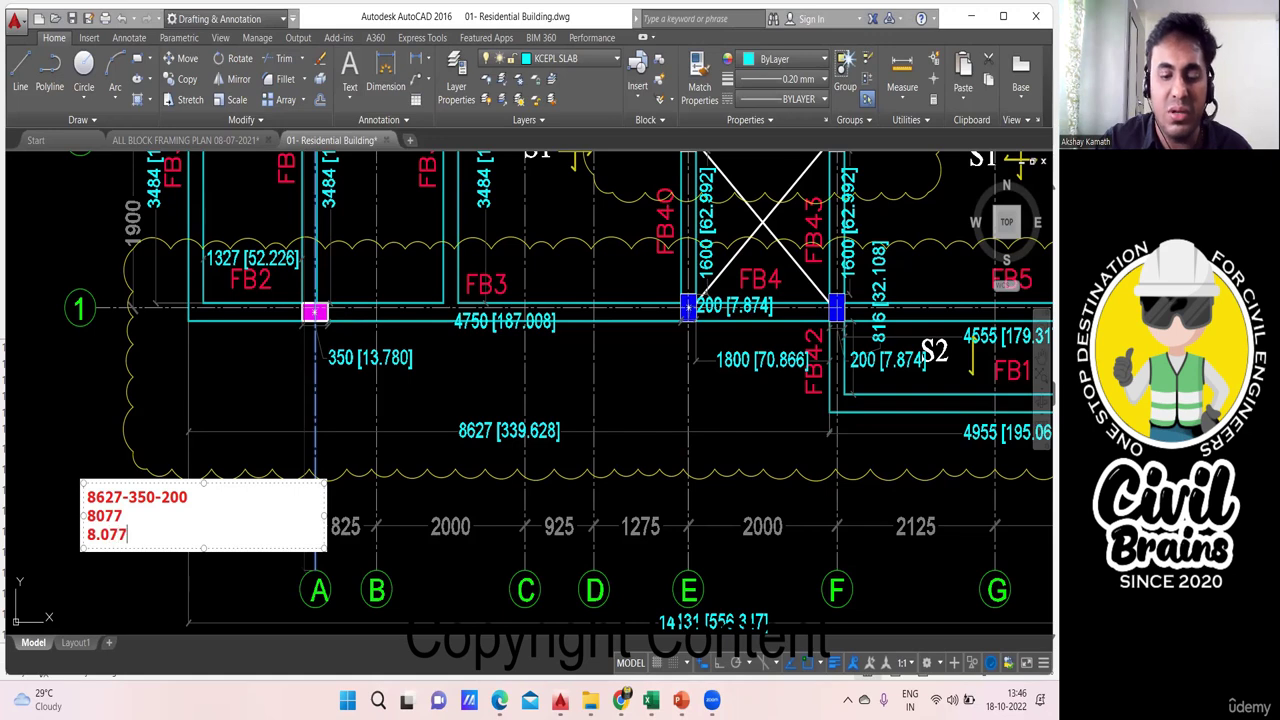
text( m)
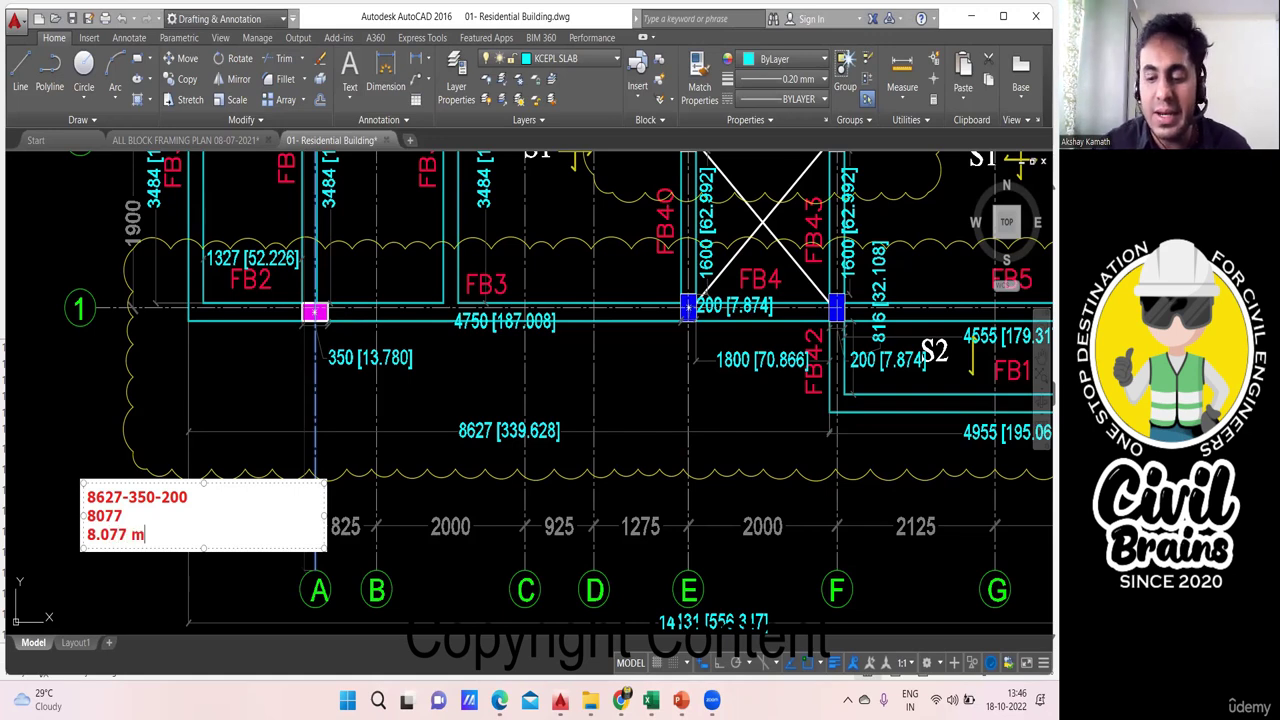
Add the beam size 200 x 350 to the annotation, separated from the length by a blank line.
key(Return)
key(Return)
text(2)
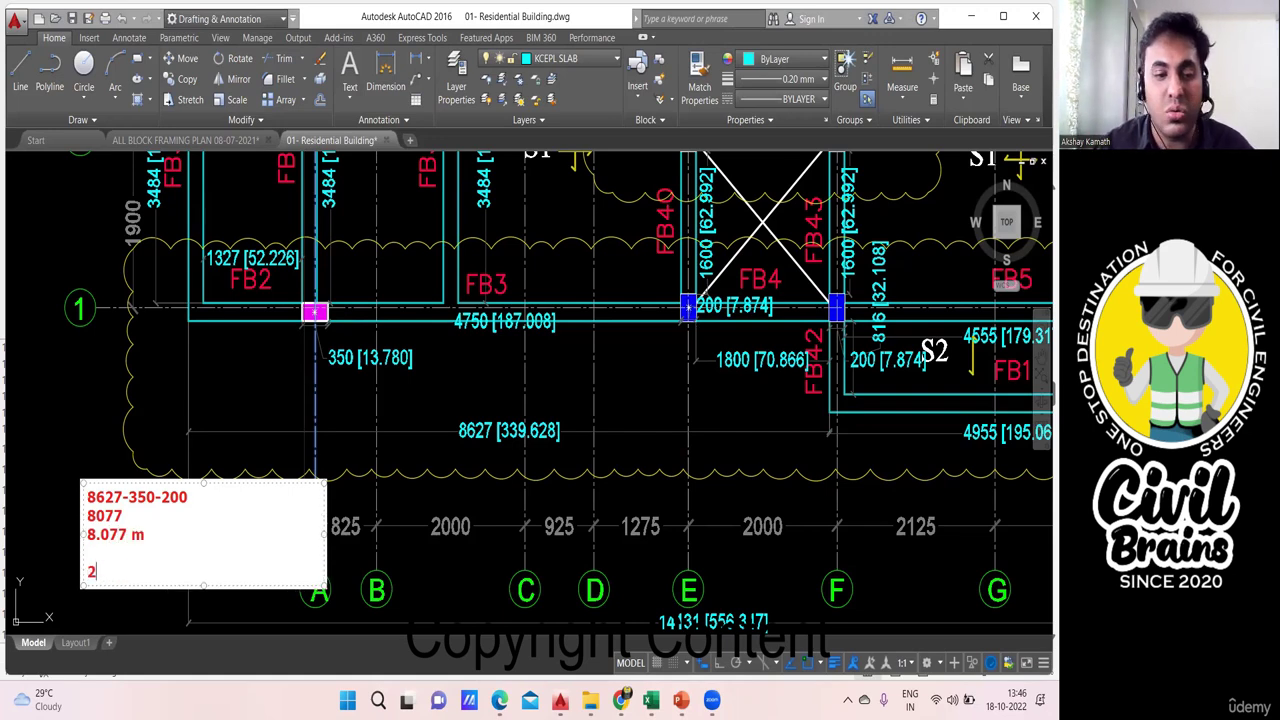
text(00 x 350)
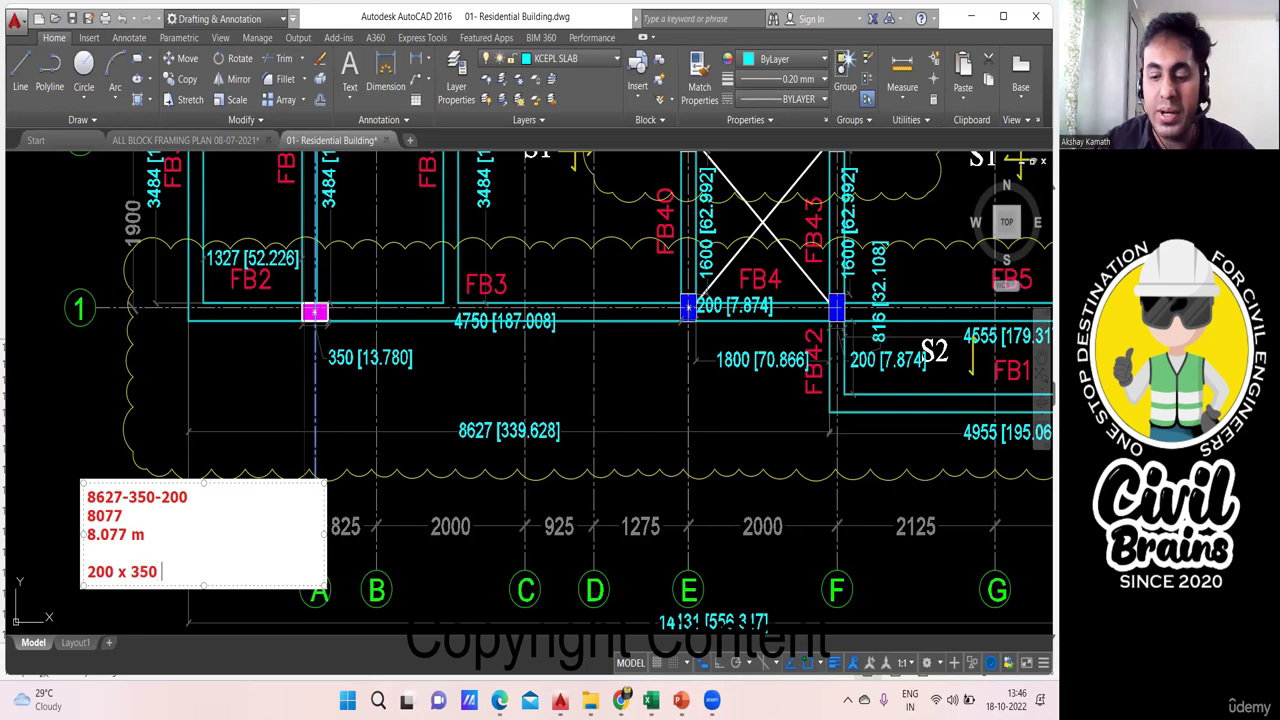
Add the concrete volume calculation 8.077 x 0.2 x 0.35 =0.56m3 below a blank line and finish the annotation.
key(Return)
key(Return)
text(8.)
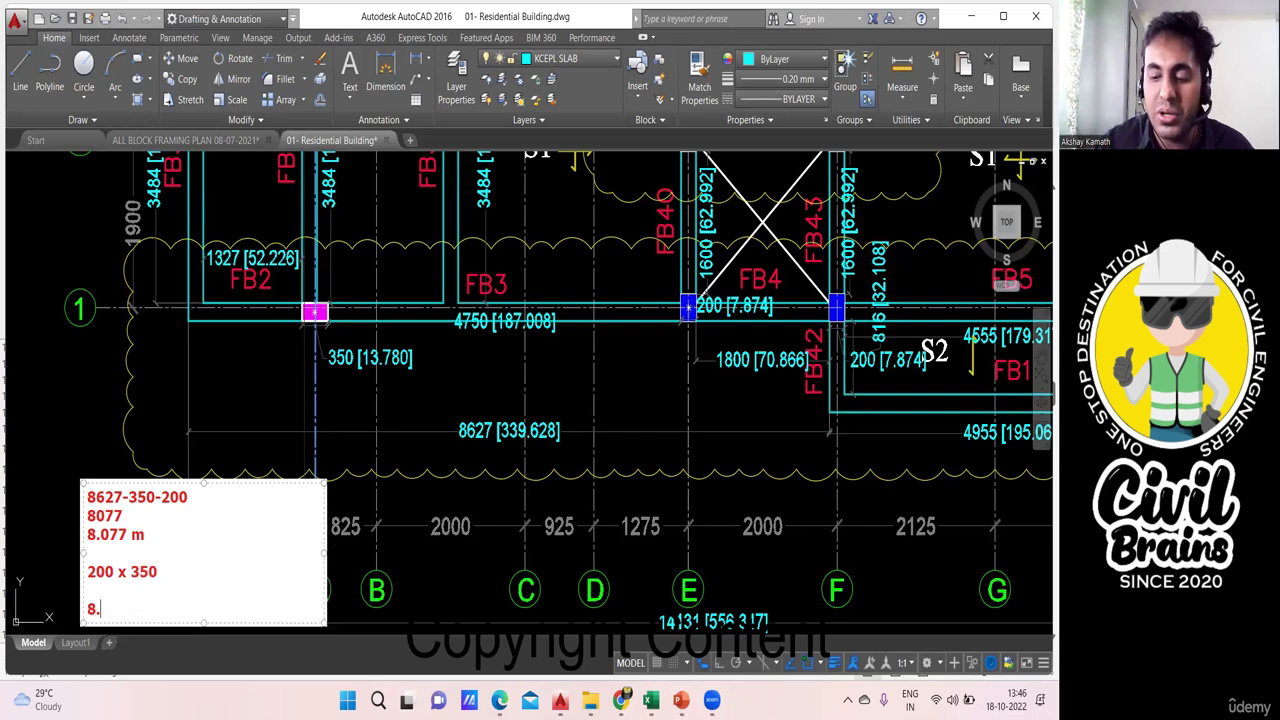
text(077 x 0.)
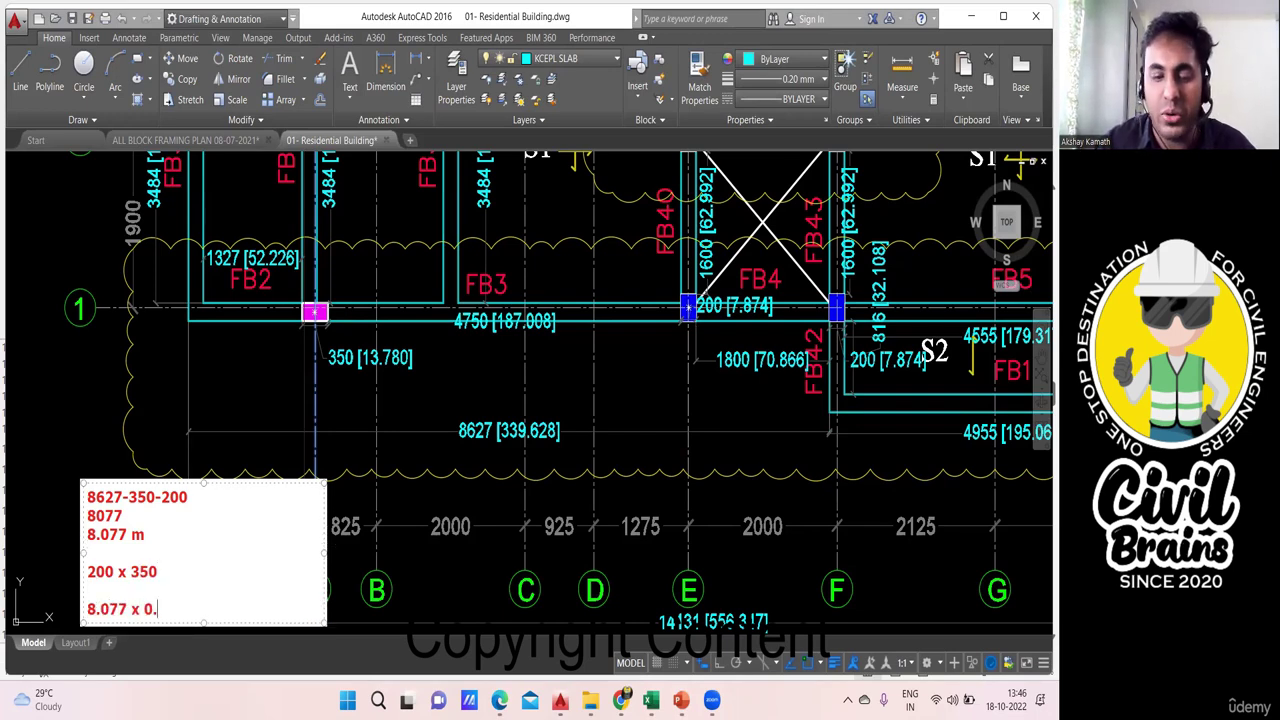
text(2 x 0.)
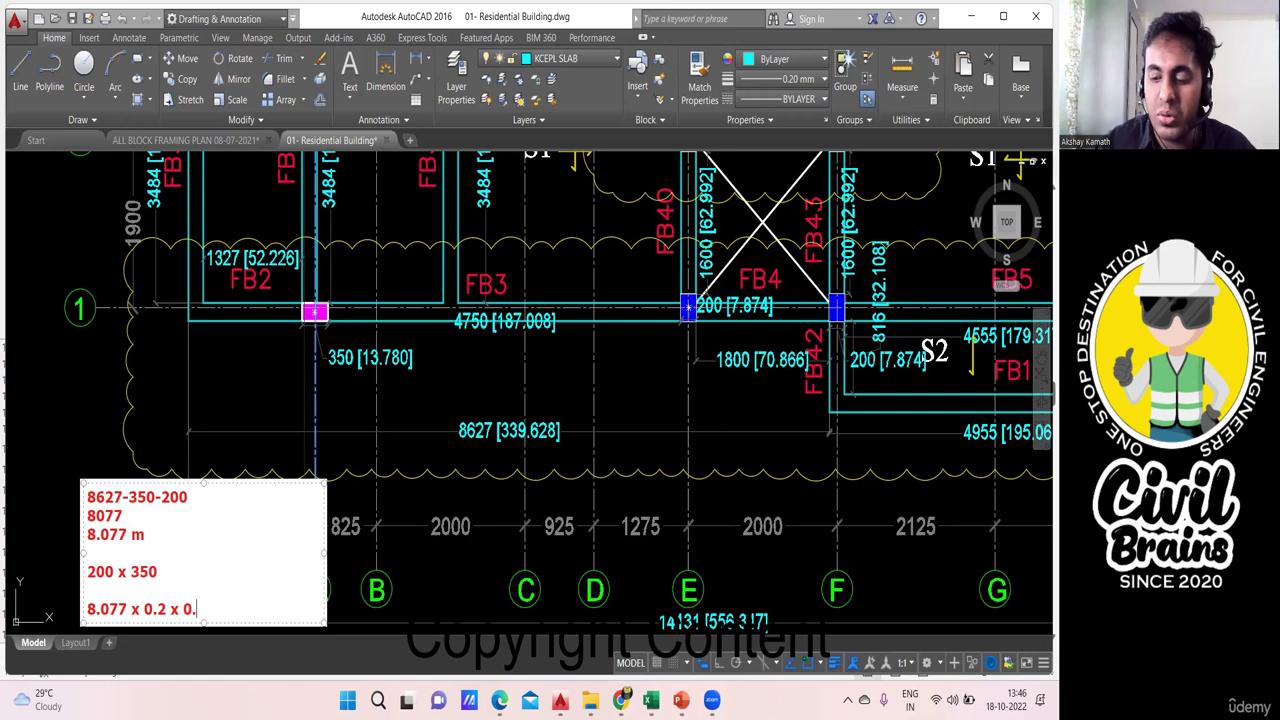
text(35 =)
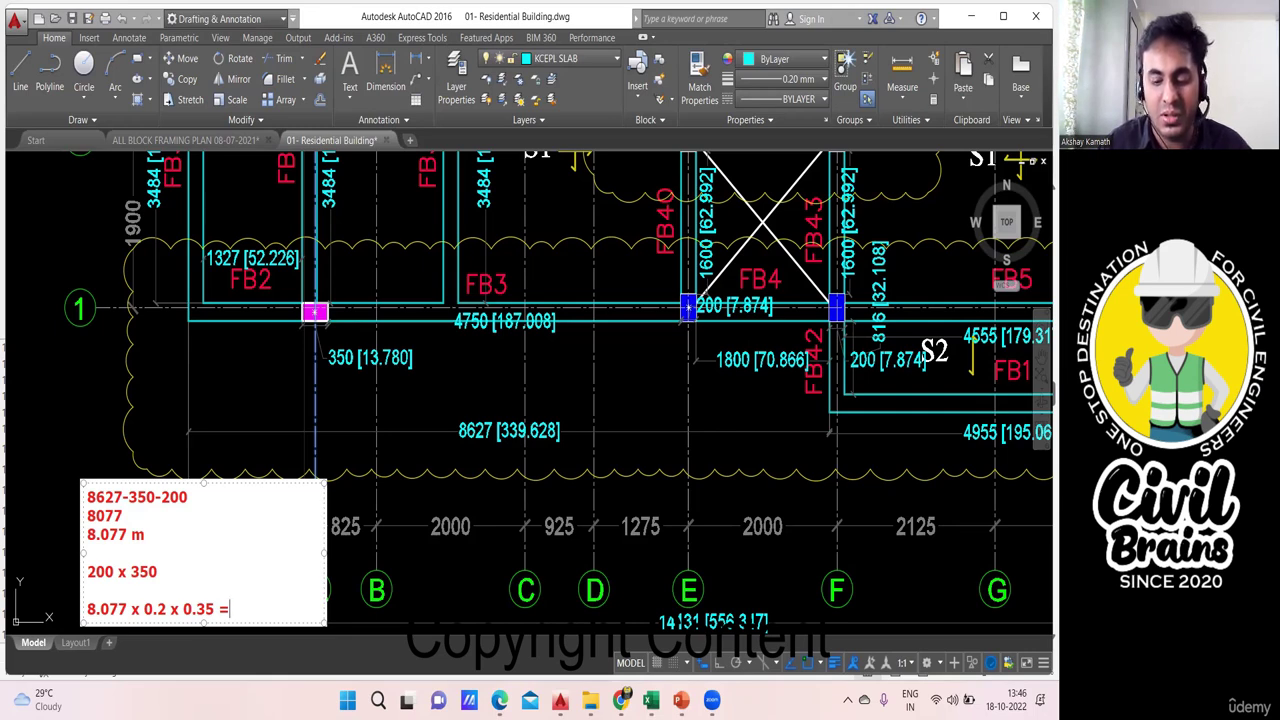
text(0.56)
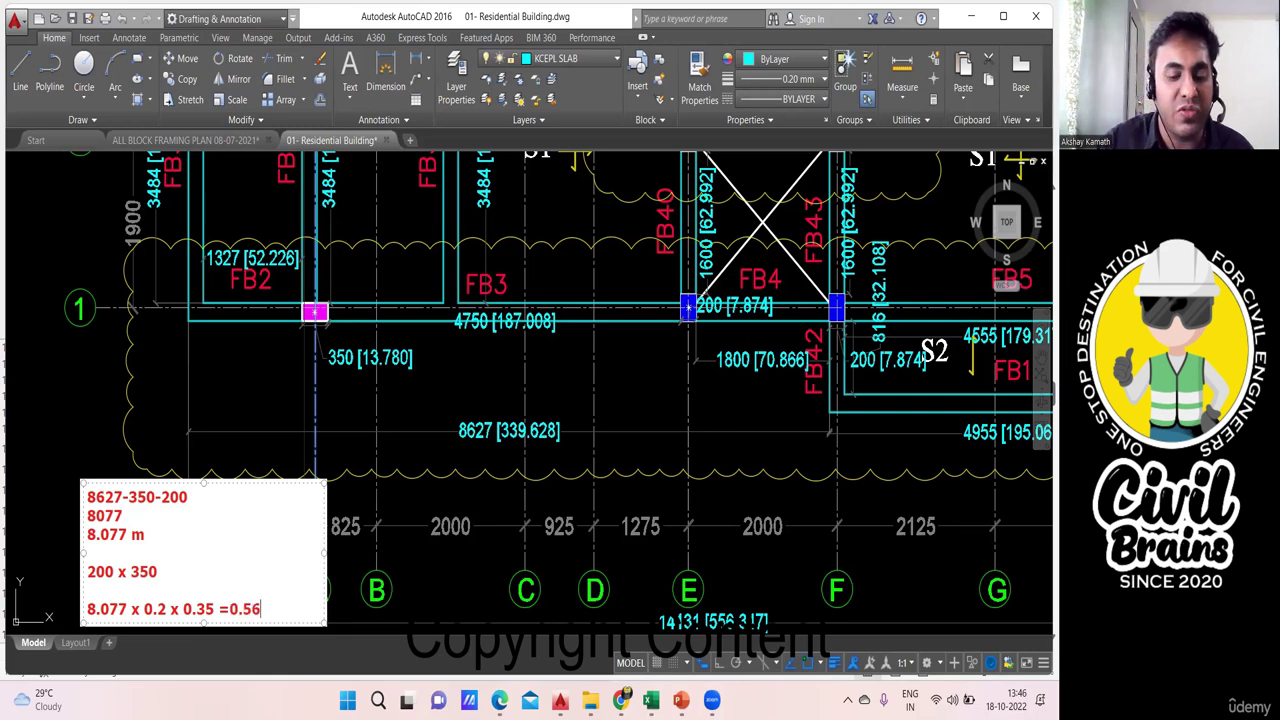
text(m)
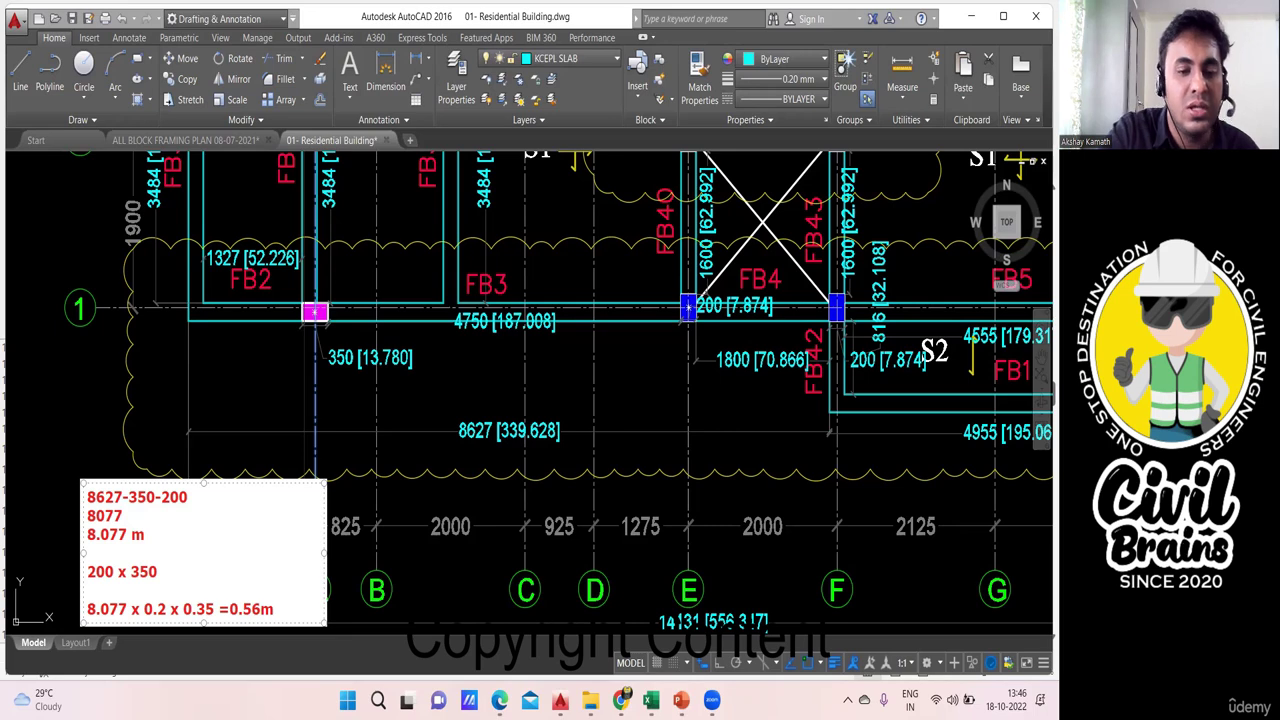
text(3)
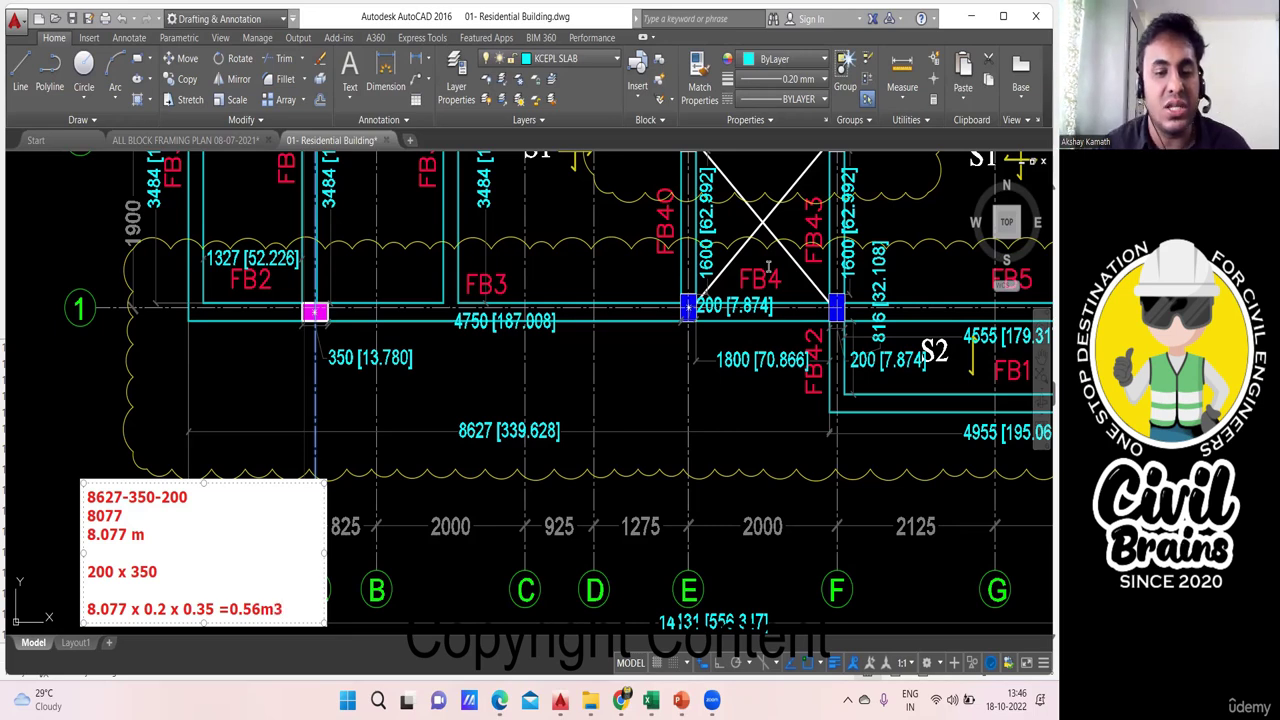
click(580, 460)
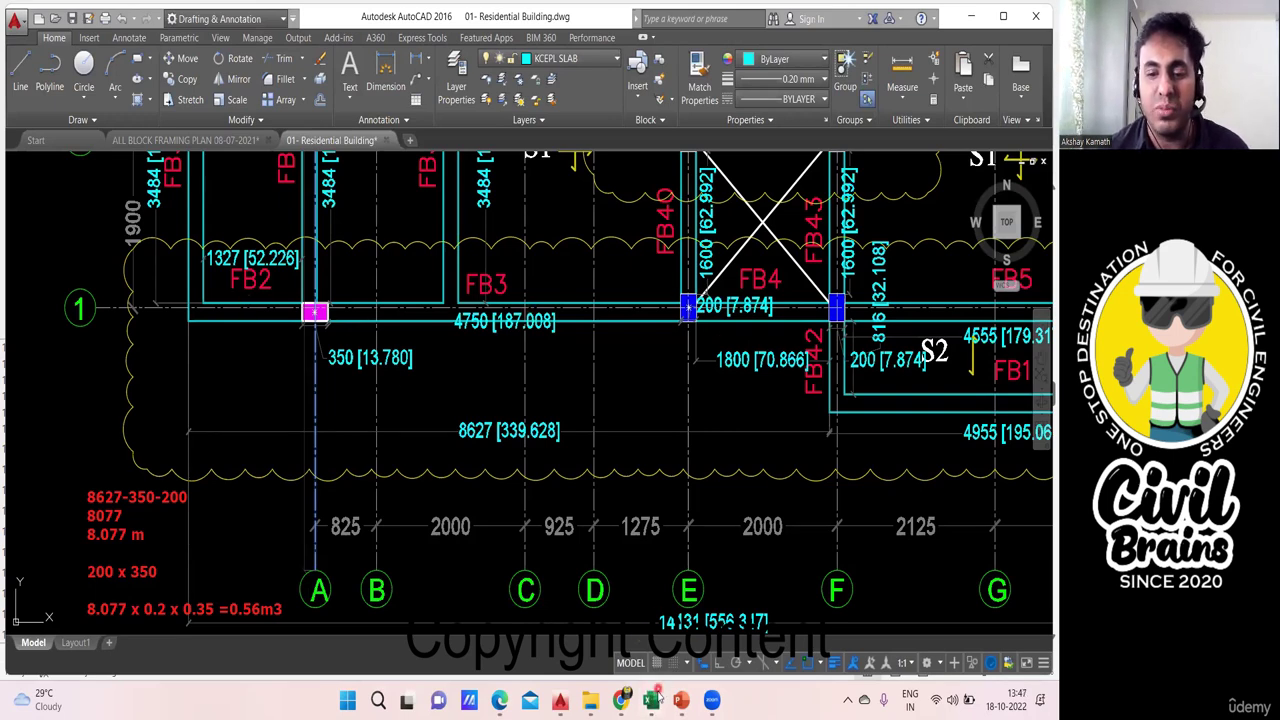
Switch to the Excel measurement sheet and move the calculation annotation off the beam descriptions to above the FB1 row's total quantity.
click(651, 699)
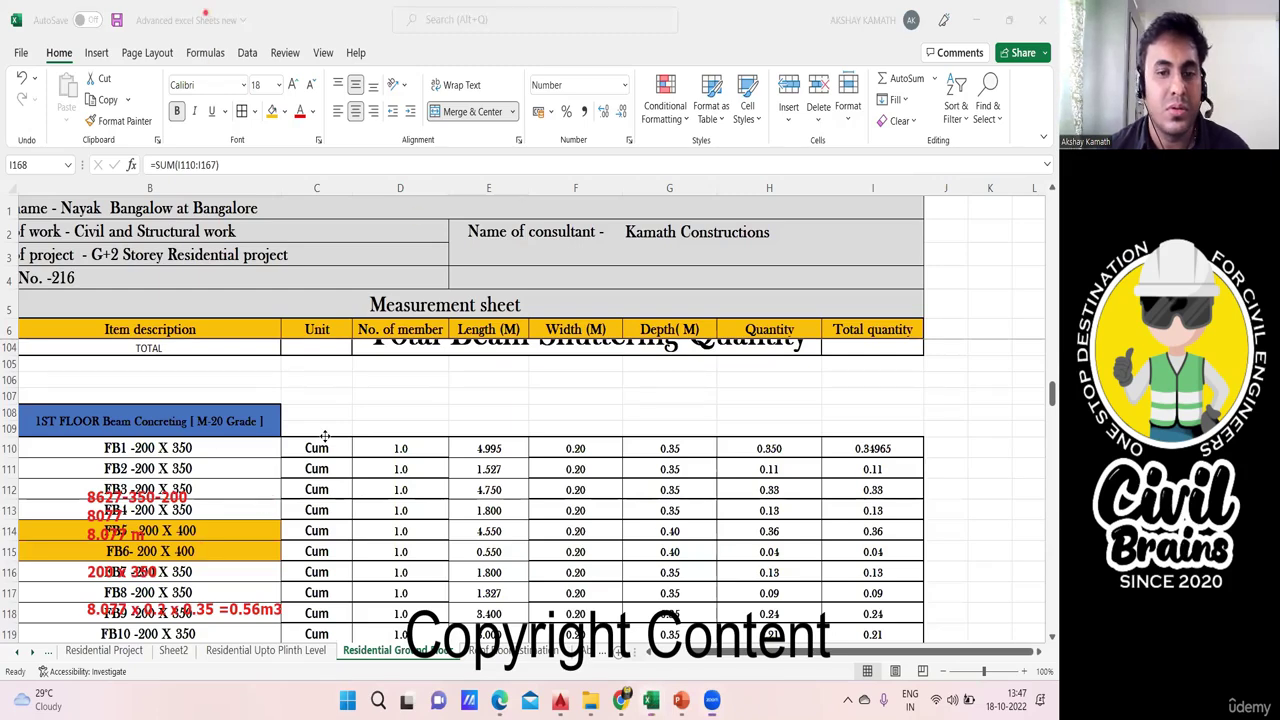
mouse_move(325, 435)
mouse_down()
mouse_move(483, 238)
mouse_move(883, 255)
mouse_move(888, 312)
mouse_move(910, 309)
mouse_move(893, 284)
mouse_move(852, 287)
mouse_move(849, 254)
mouse_move(858, 318)
mouse_up()
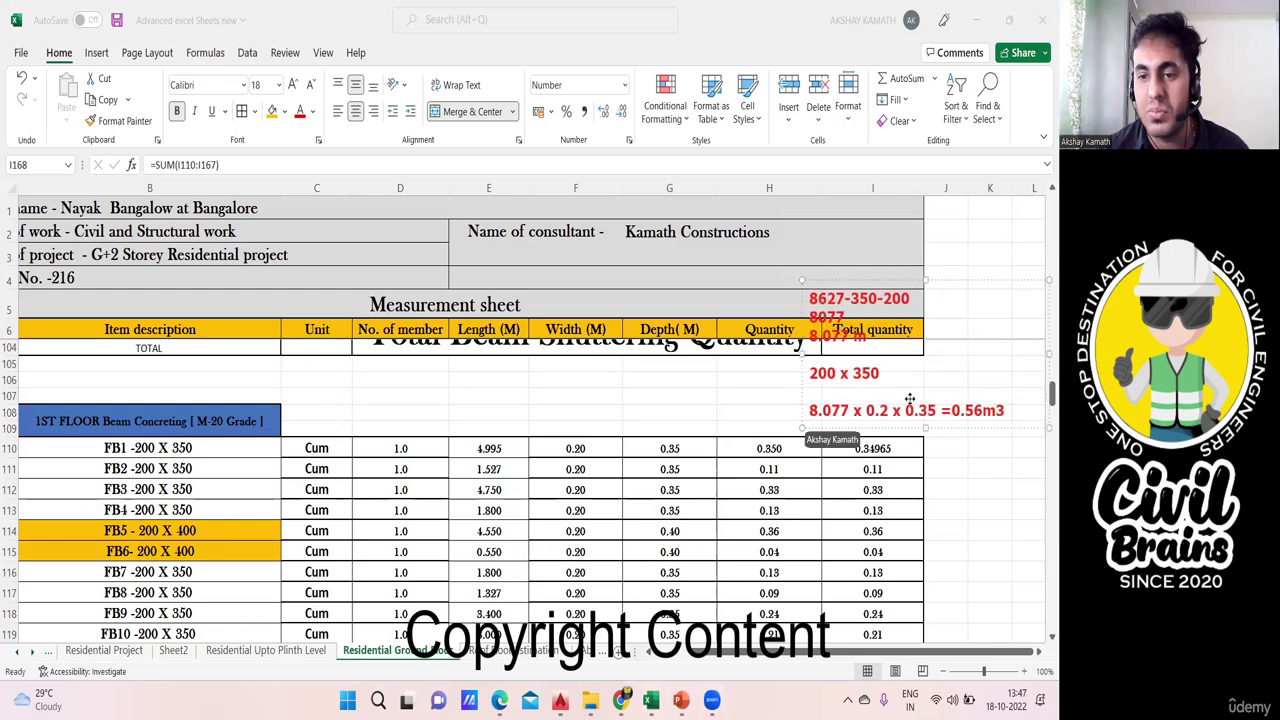
drag(909, 399, 914, 401)
click(735, 354)
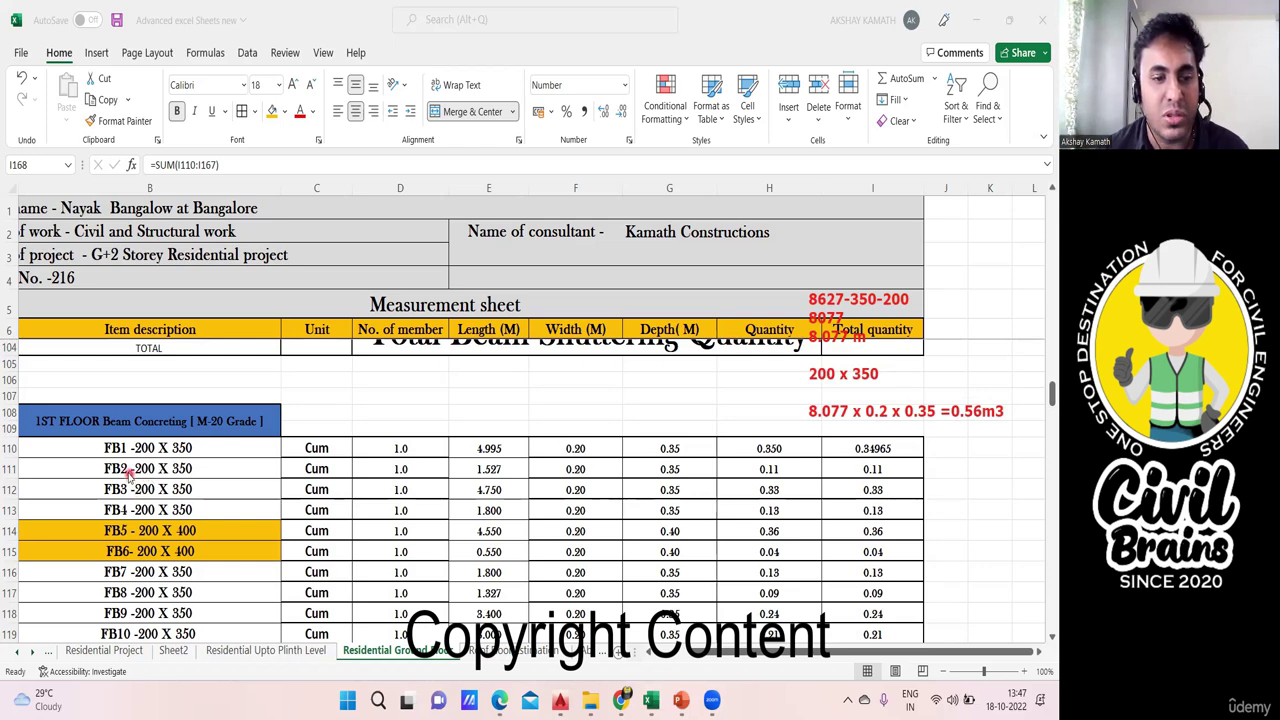
Highlight the FB2, FB3 and FB4 rows with a light green fill, from the item description through the total quantity.
drag(250, 468, 912, 510)
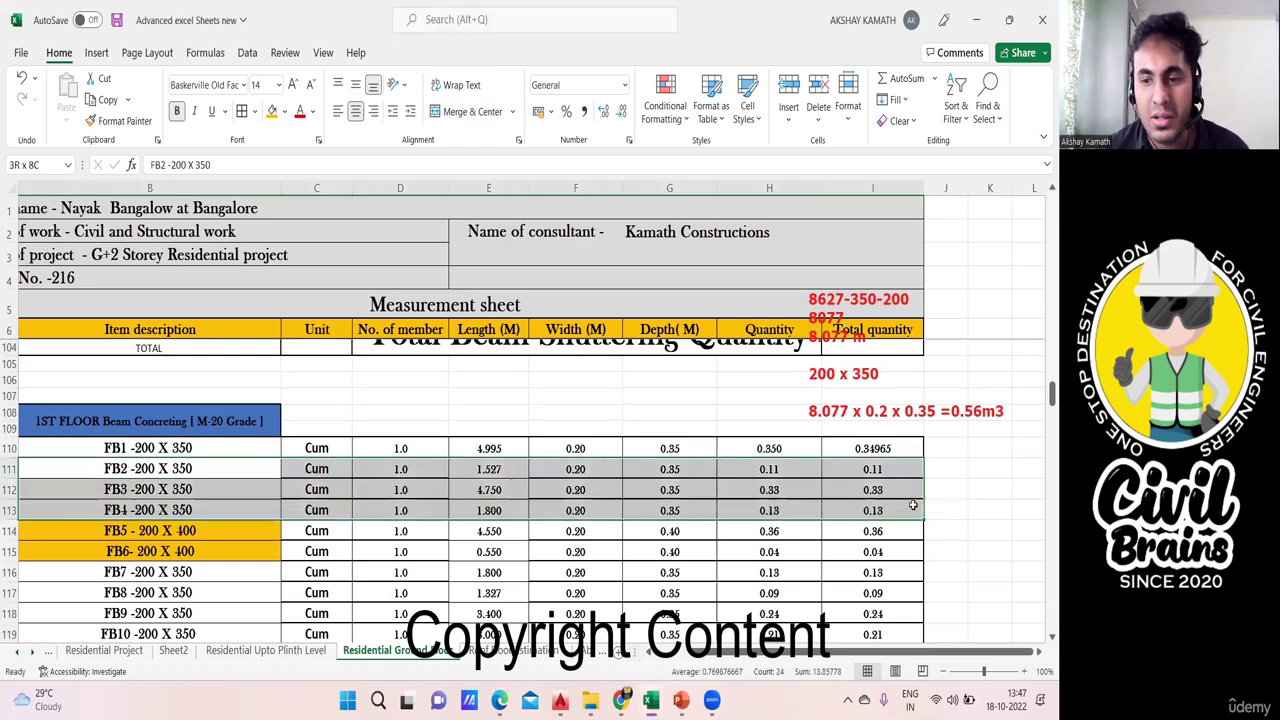
click(285, 112)
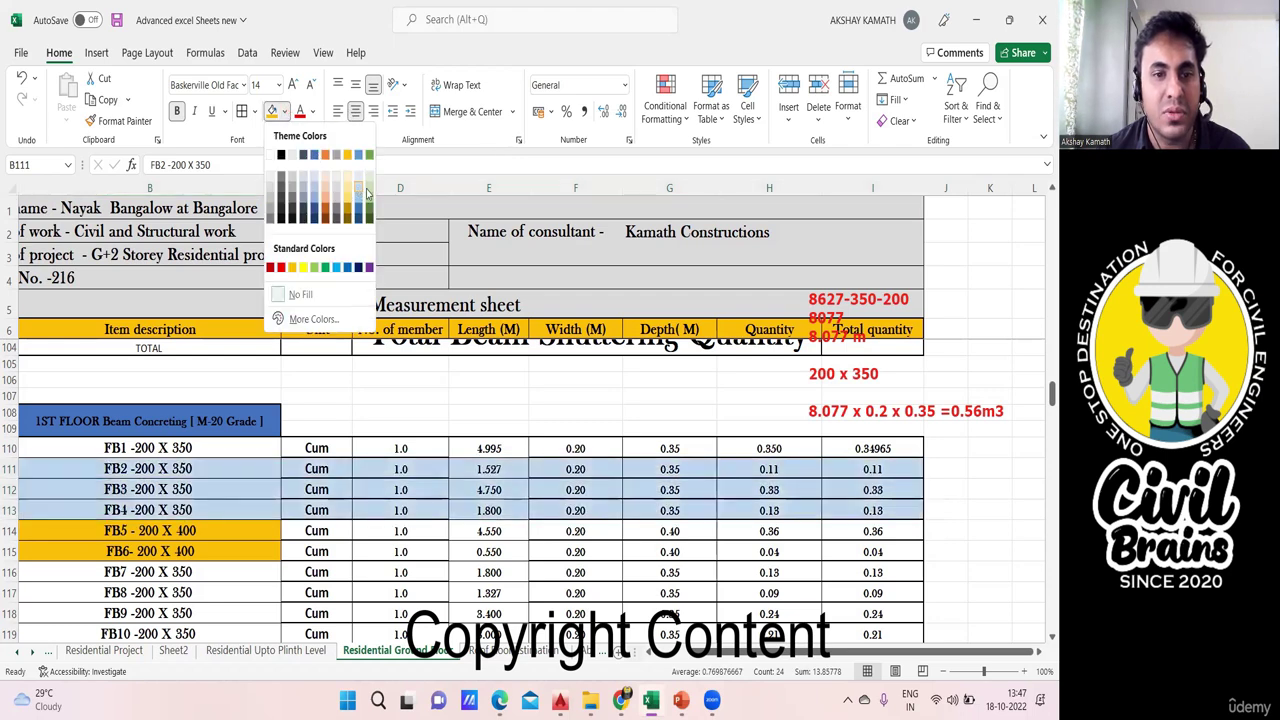
click(369, 196)
click(942, 592)
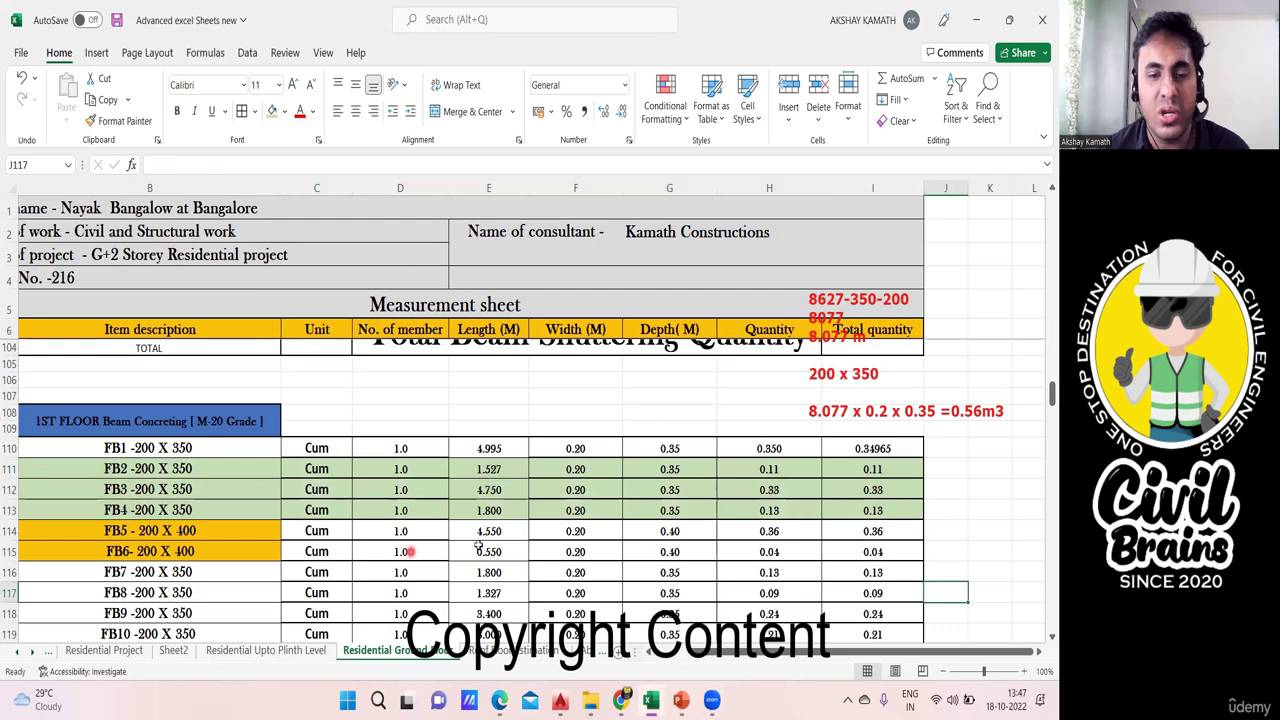
Add a formula beside FB4's total quantity that sums the total quantities of FB2, FB3 and FB4 (=I111+I112+I113).
double_click(955, 512)
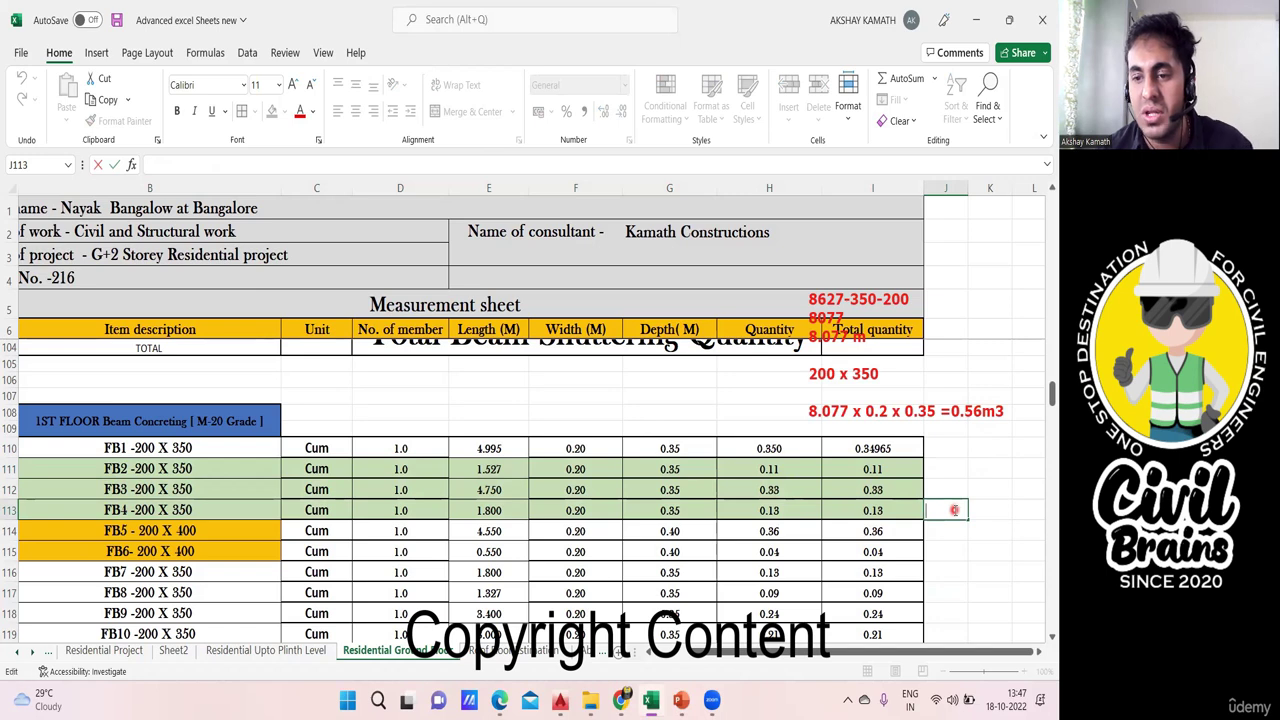
text(=)
click(895, 469)
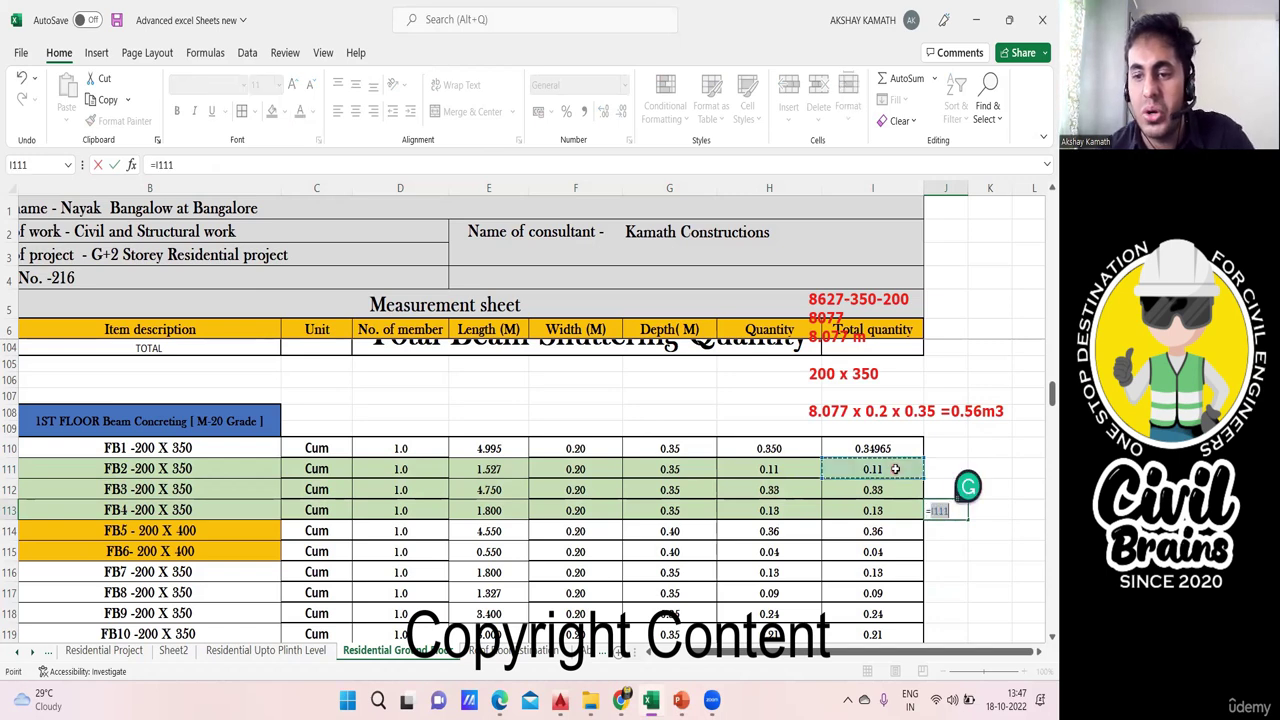
text(+)
click(898, 489)
text(+)
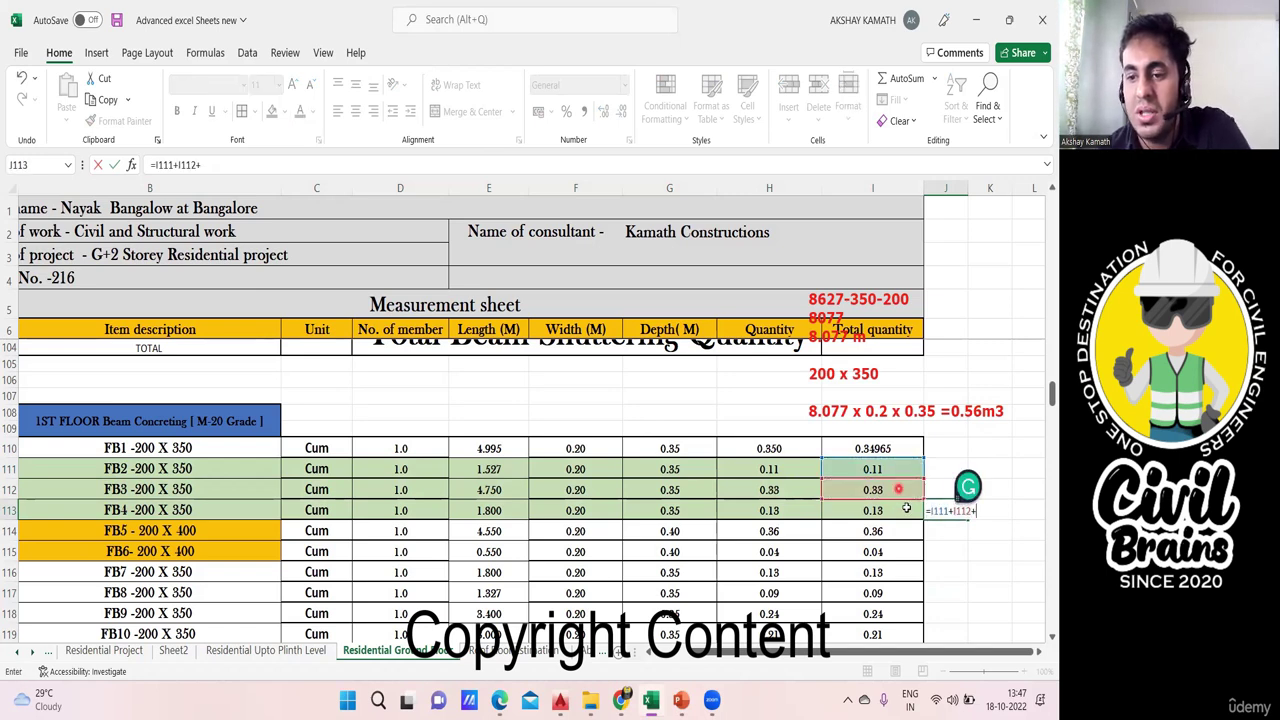
click(902, 511)
key(Return)
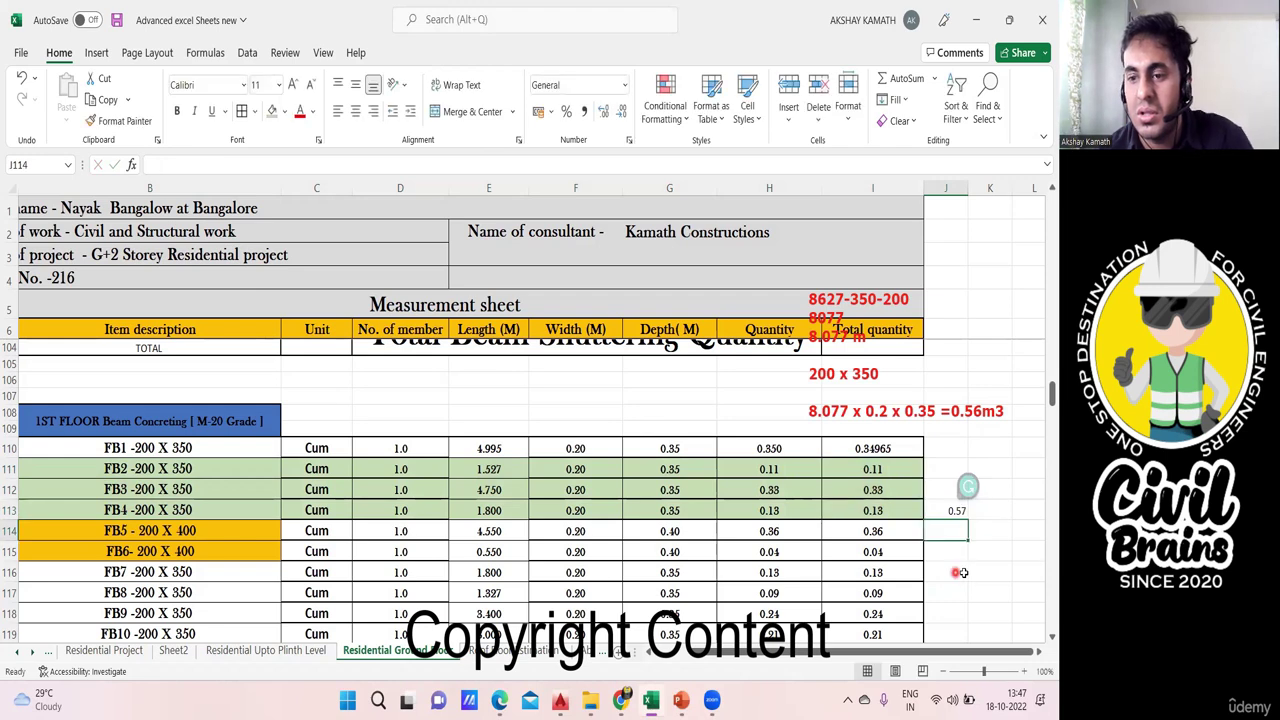
click(966, 430)
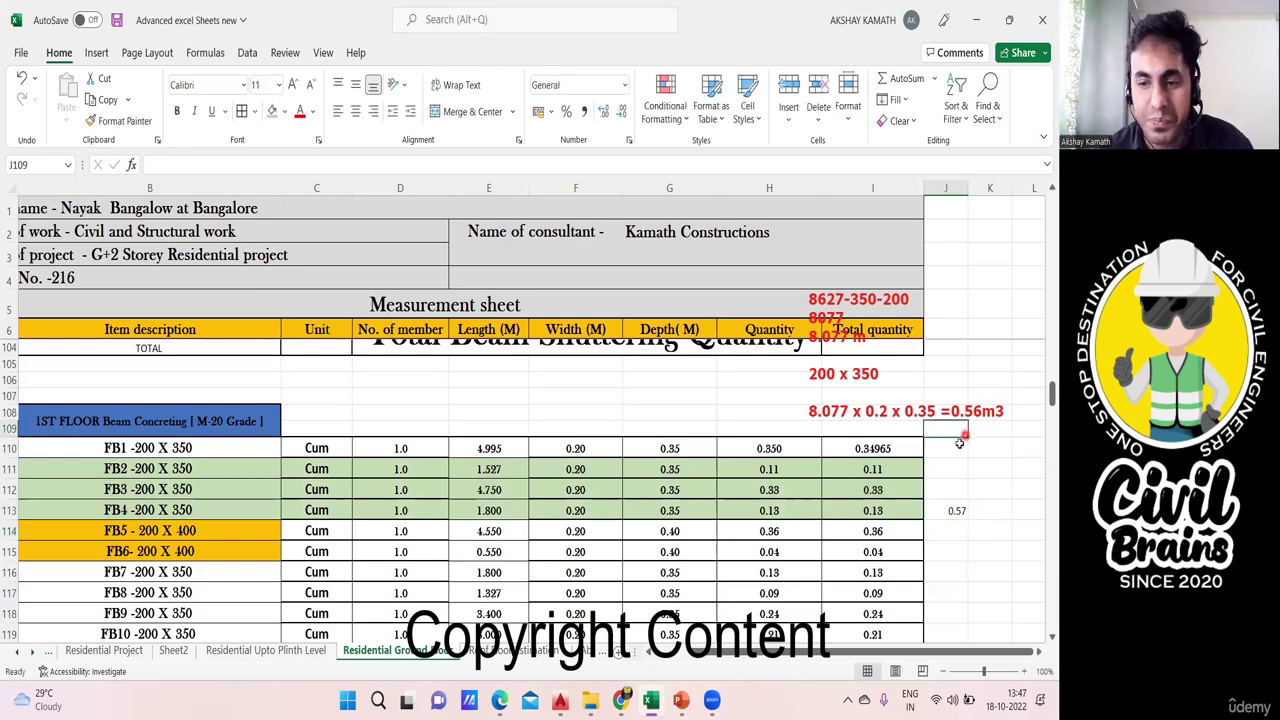
click(870, 510)
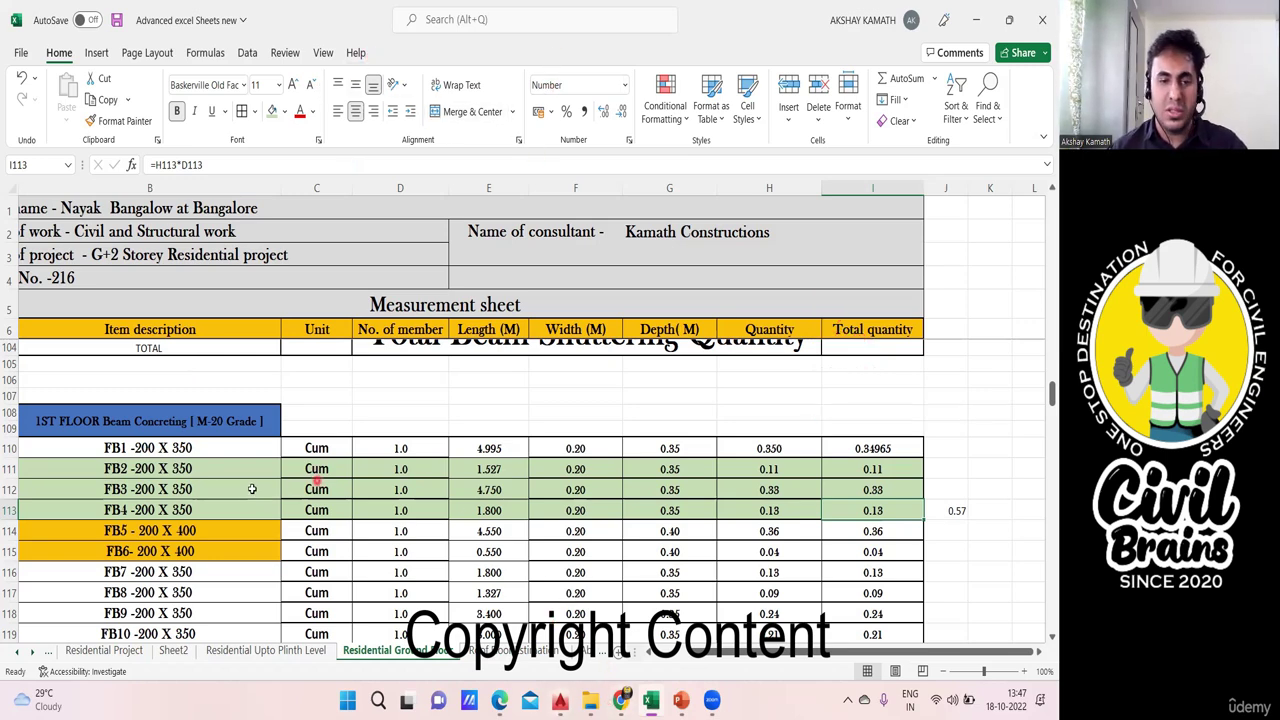
Switch to the residential building drawing in AutoCAD and review the first-floor beam layout against the beam size schedule.
click(563, 699)
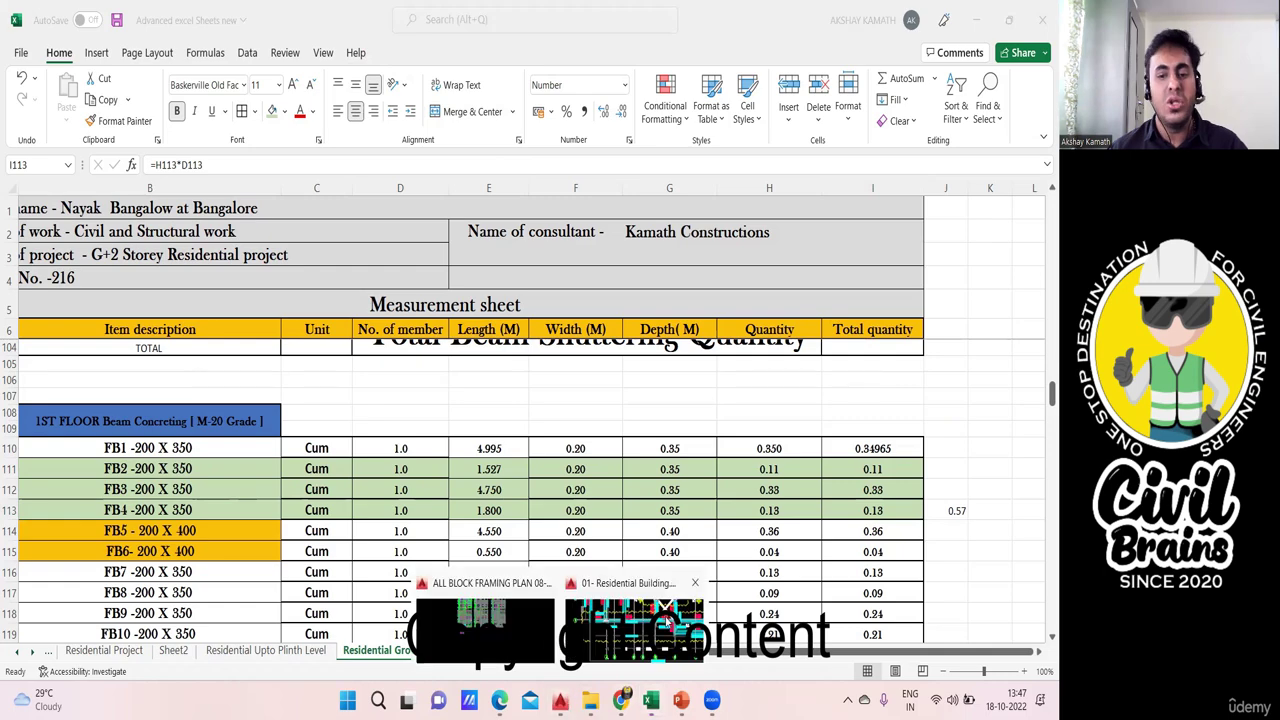
click(639, 580)
scroll(615, 355, down, 2)
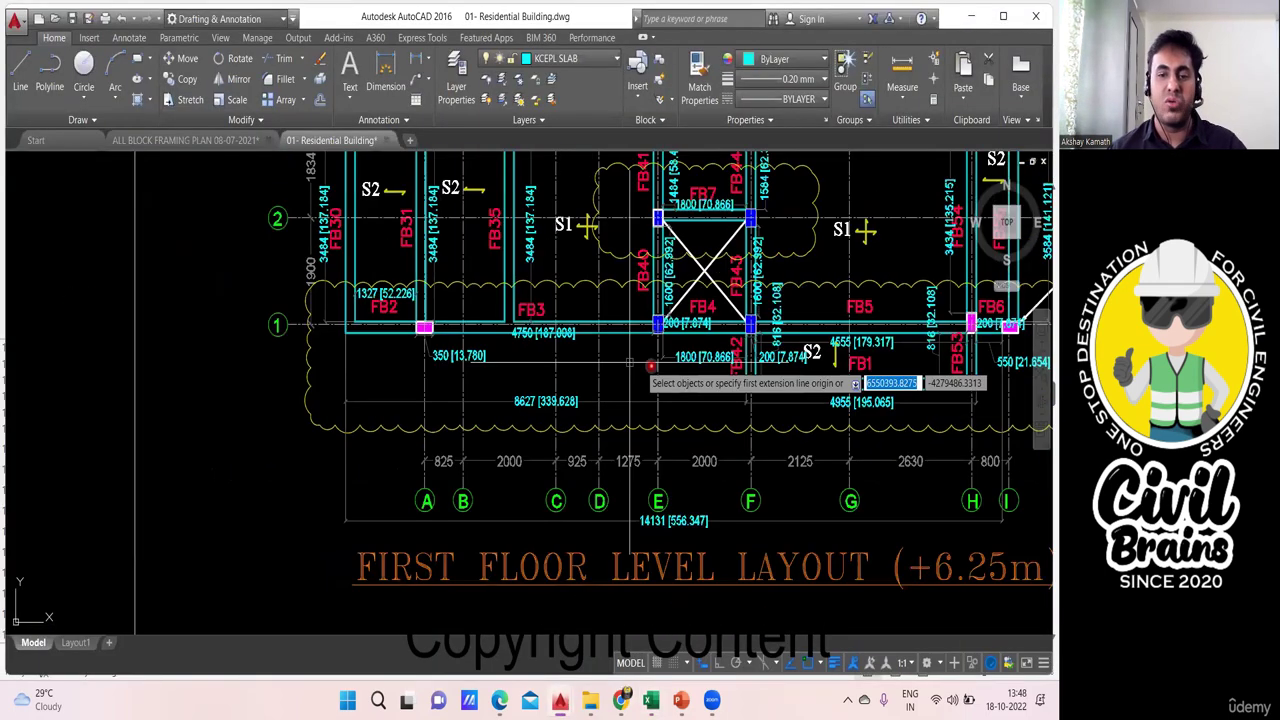
drag(689, 350, 553, 463)
drag(738, 327, 538, 449)
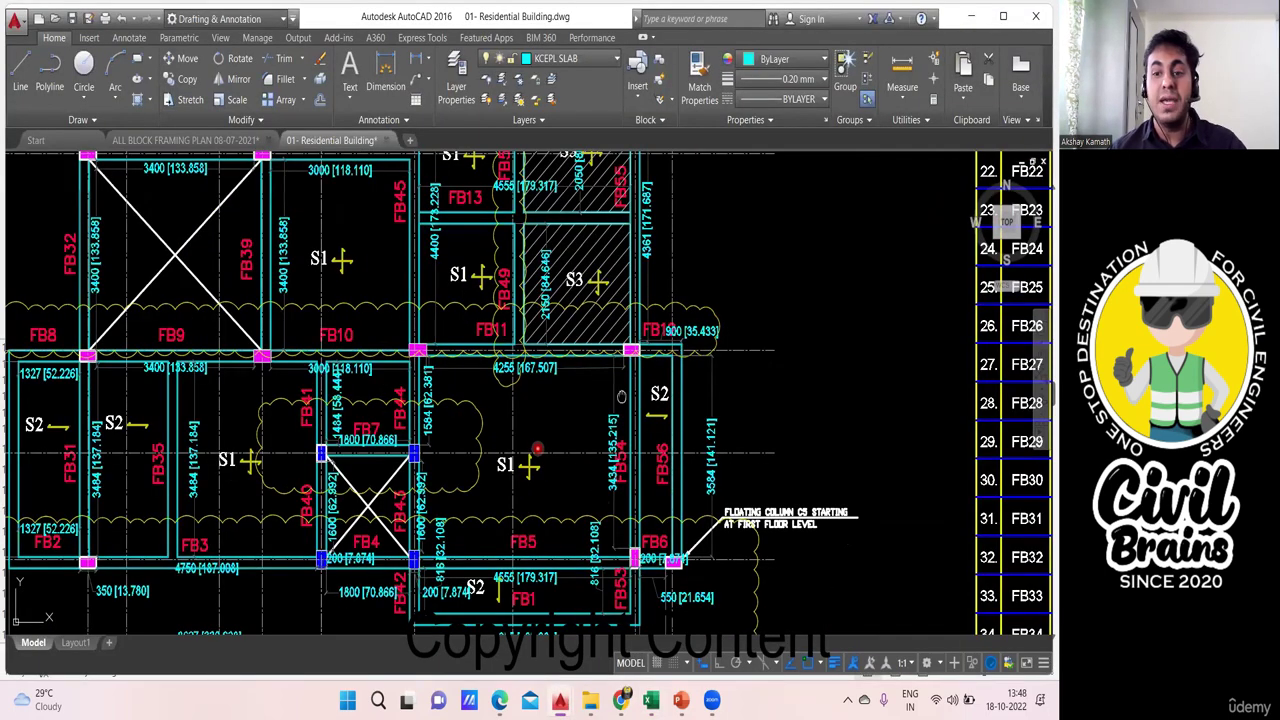
scroll(537, 449, down, 3)
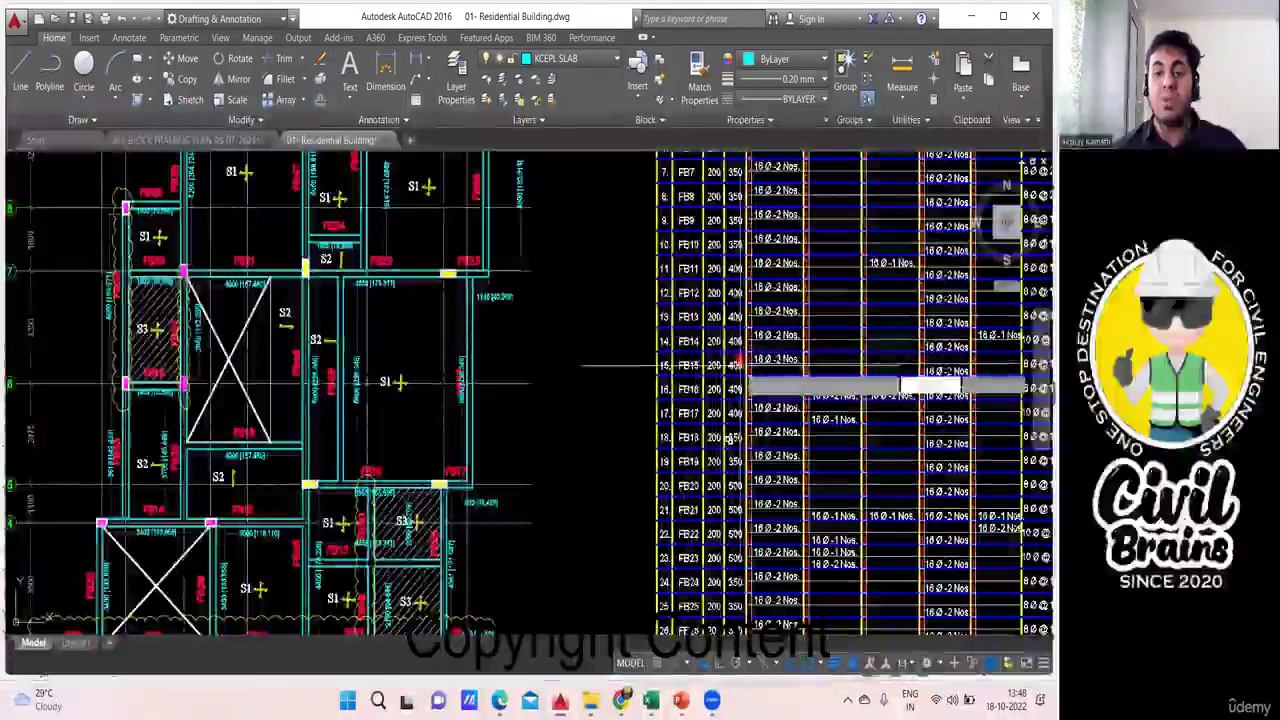
scroll(724, 415, up, 3)
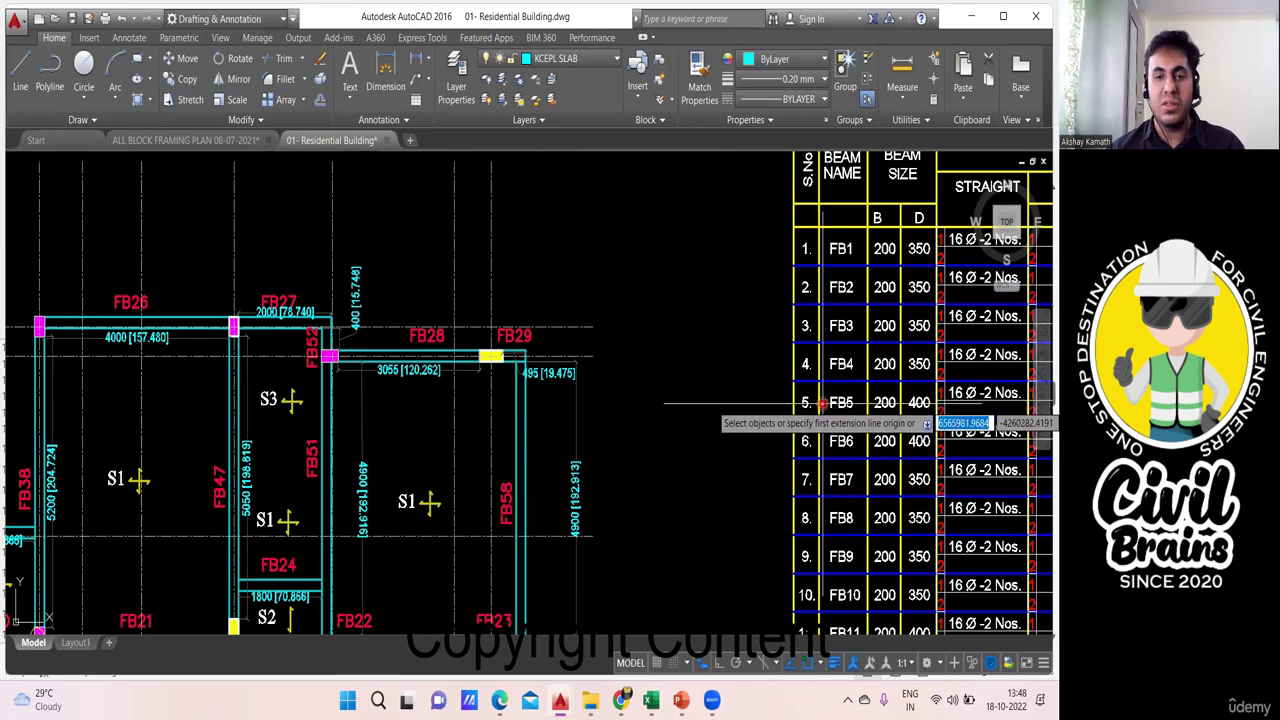
Examine beams FB26 to FB29 on the layout, then switch to the Excel measurement sheet to review the beam concreting rows.
key(Return)
drag(446, 385, 571, 394)
scroll(470, 410, up, 2)
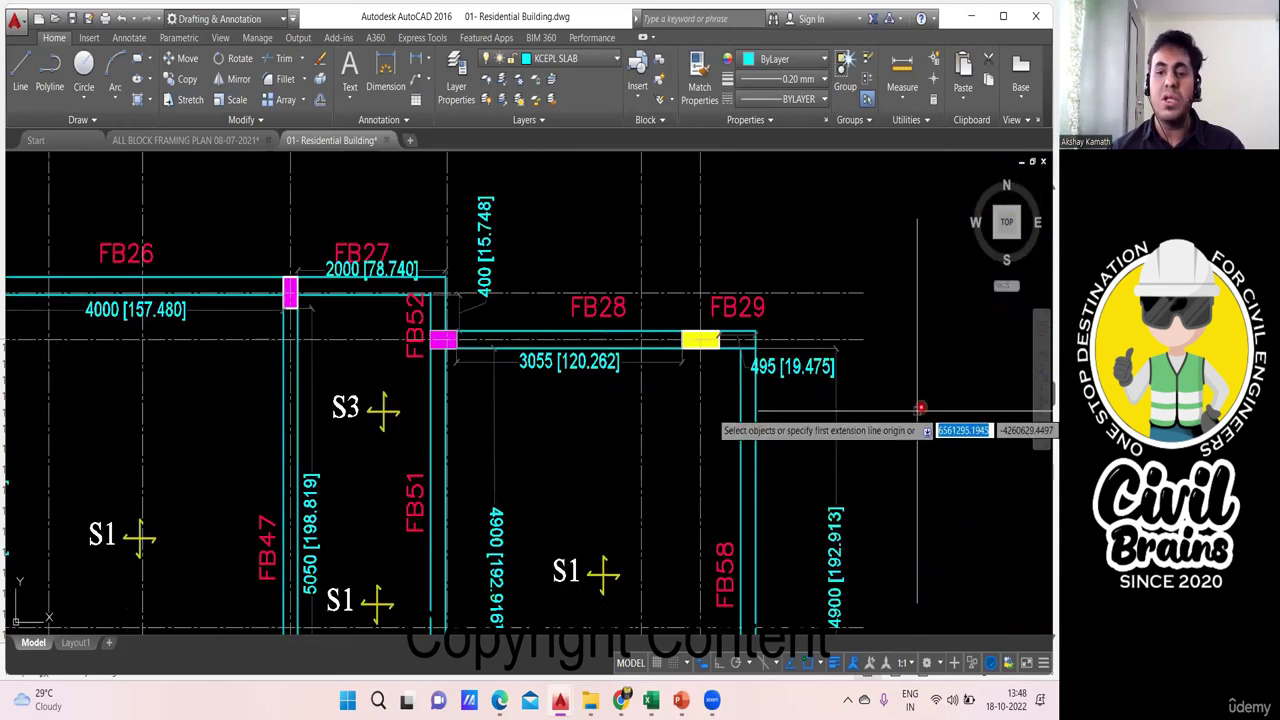
drag(875, 391, 677, 417)
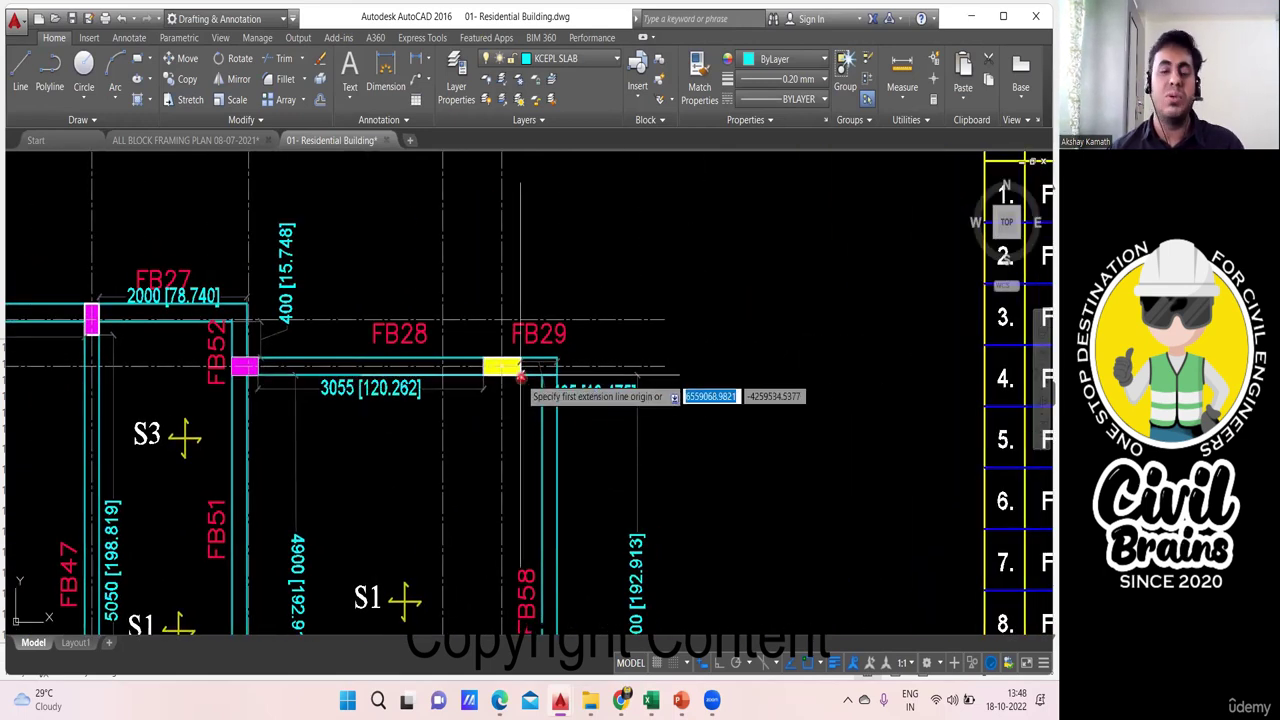
drag(520, 376, 783, 423)
scroll(445, 406, down, 1)
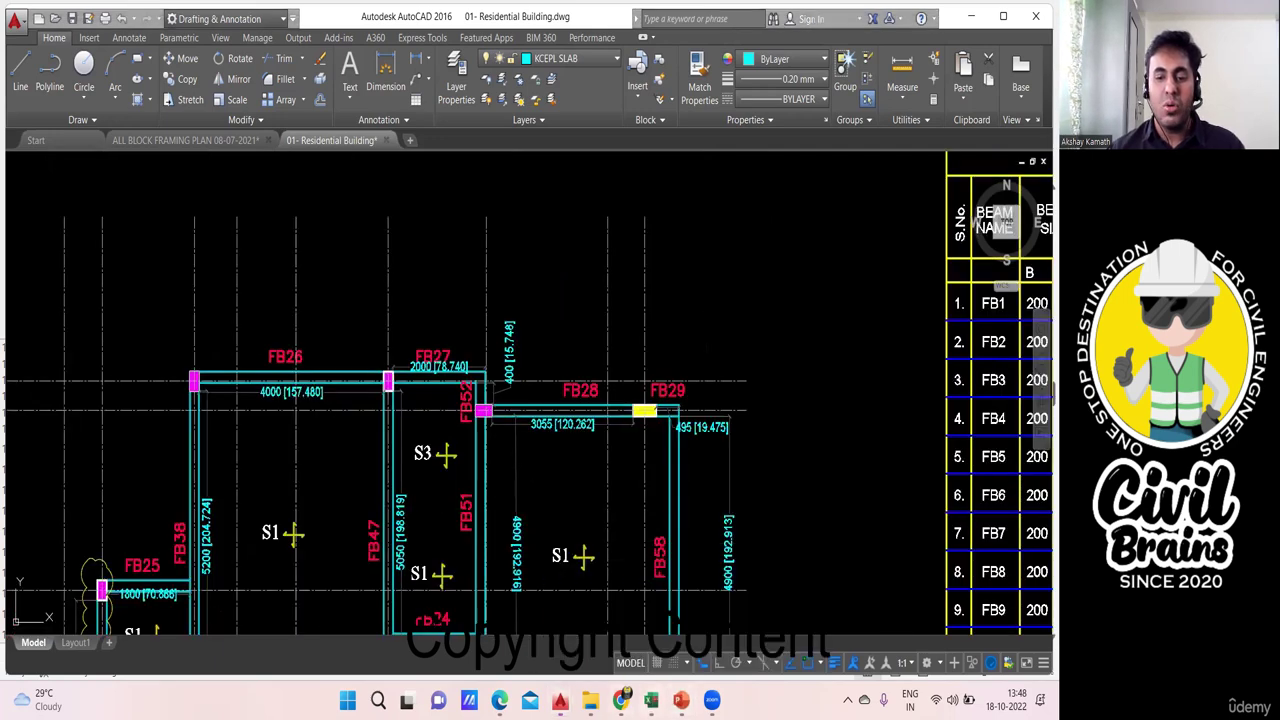
click(651, 700)
scroll(556, 546, down, 2)
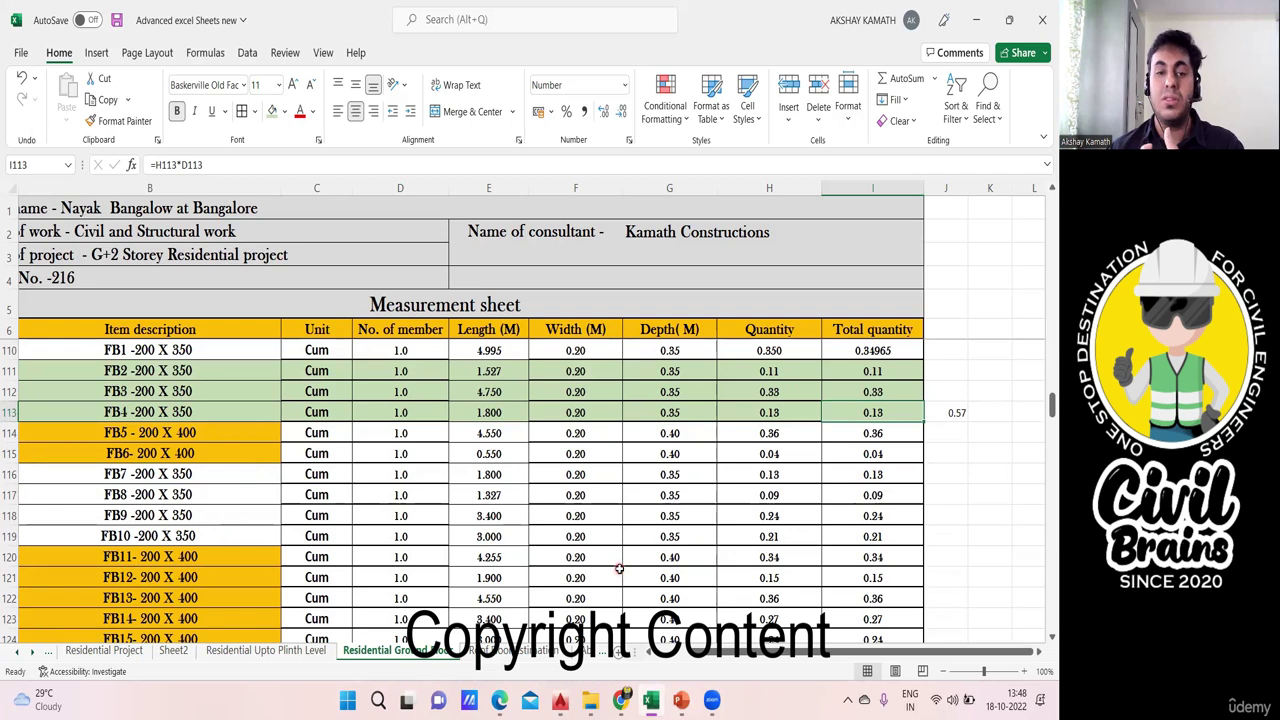
Switch back to the AutoCAD residential building drawing and examine the spans of beams FB26, FB28 and FB29 between their columns.
mouse_move(560, 700)
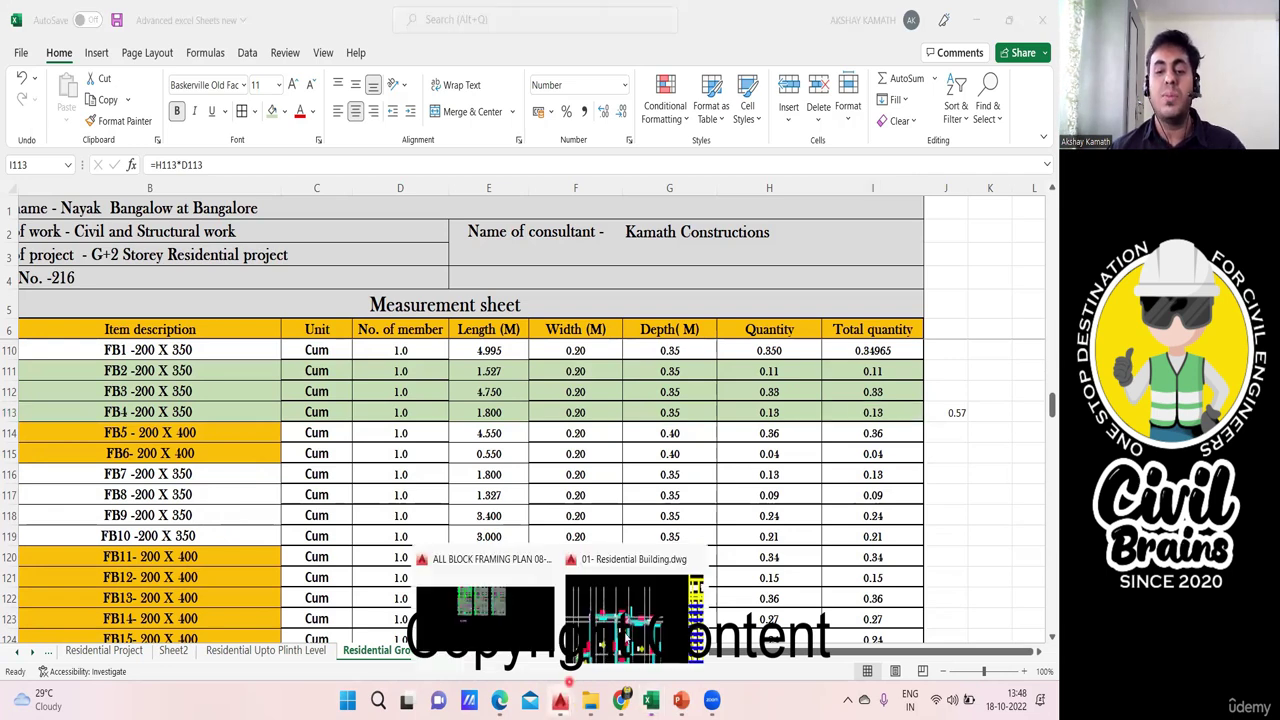
click(630, 635)
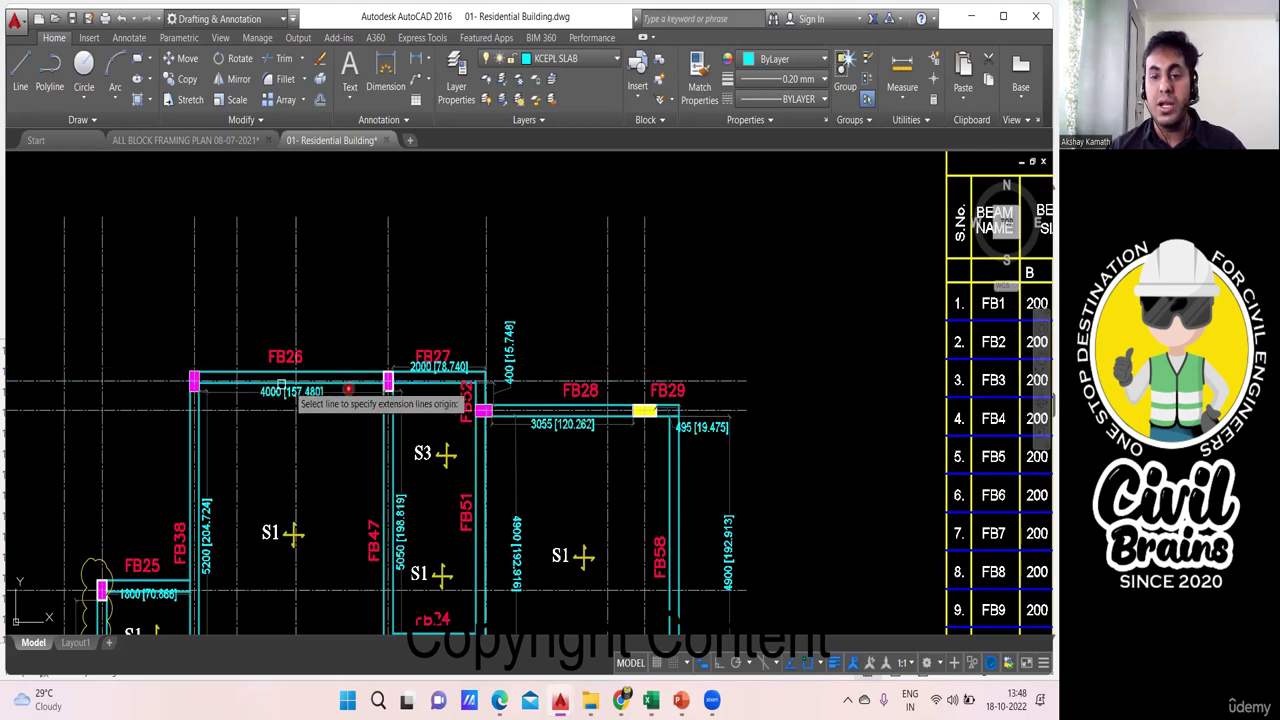
click(197, 378)
click(388, 378)
click(300, 388)
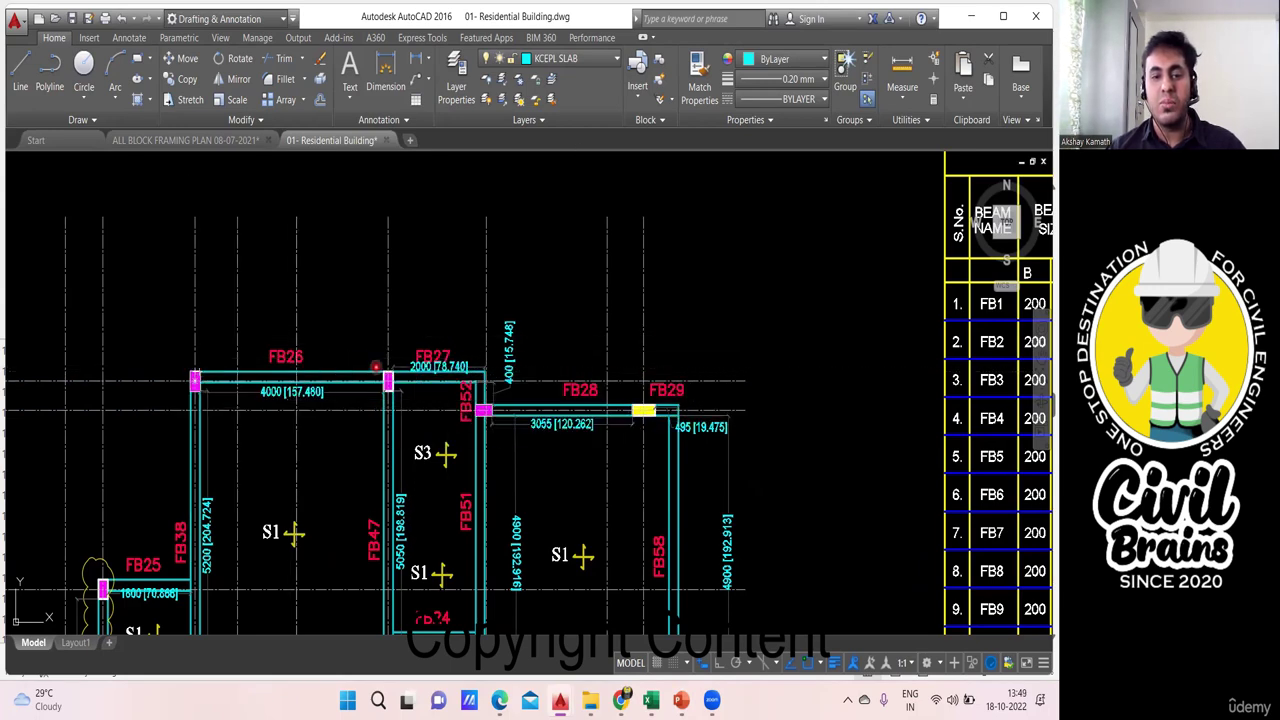
click(484, 410)
click(640, 410)
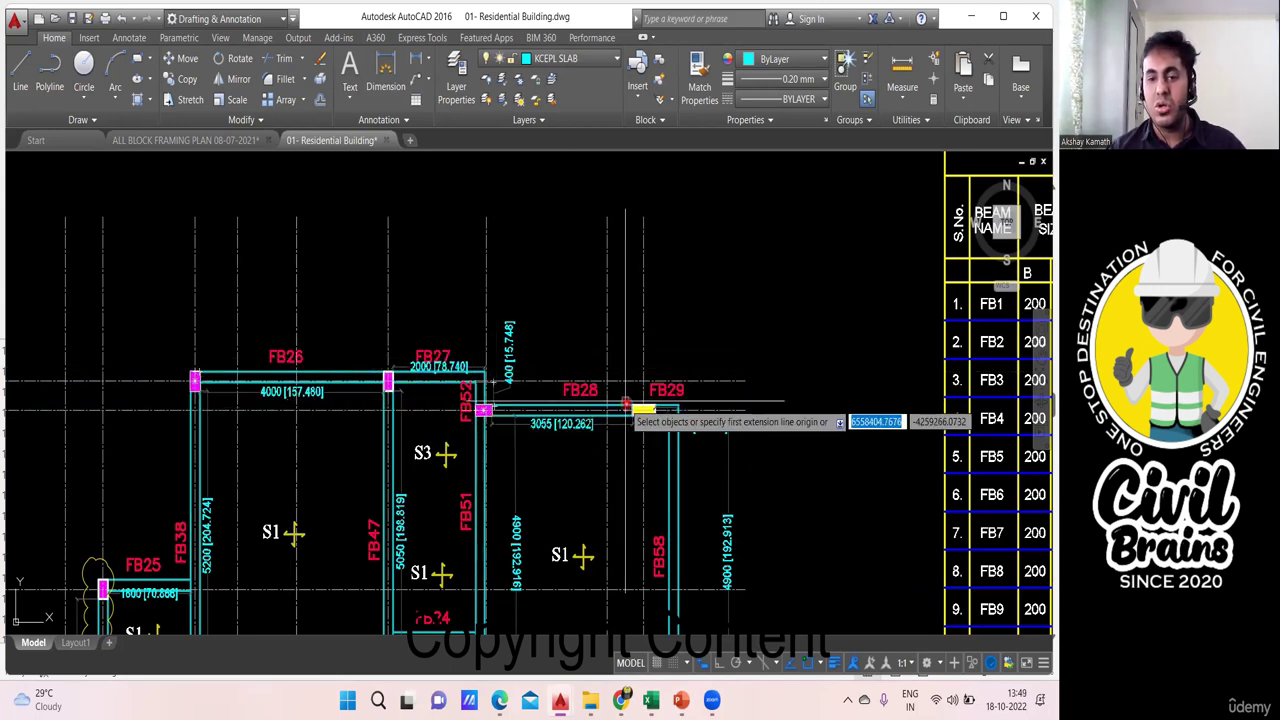
click(560, 420)
click(666, 418)
click(705, 430)
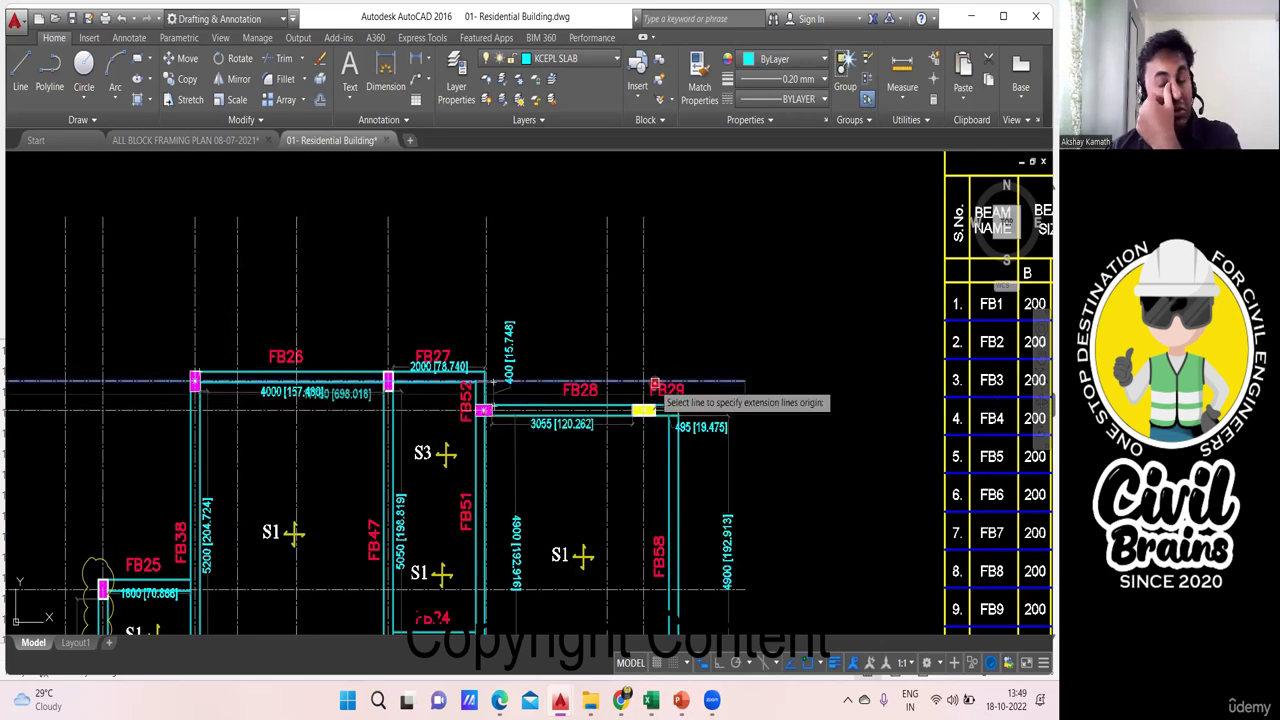
Look over the remaining beams down to grid 1, then switch to Excel and check the Total Beam concreting Quantity row.
drag(571, 441, 586, 309)
drag(619, 504, 650, 342)
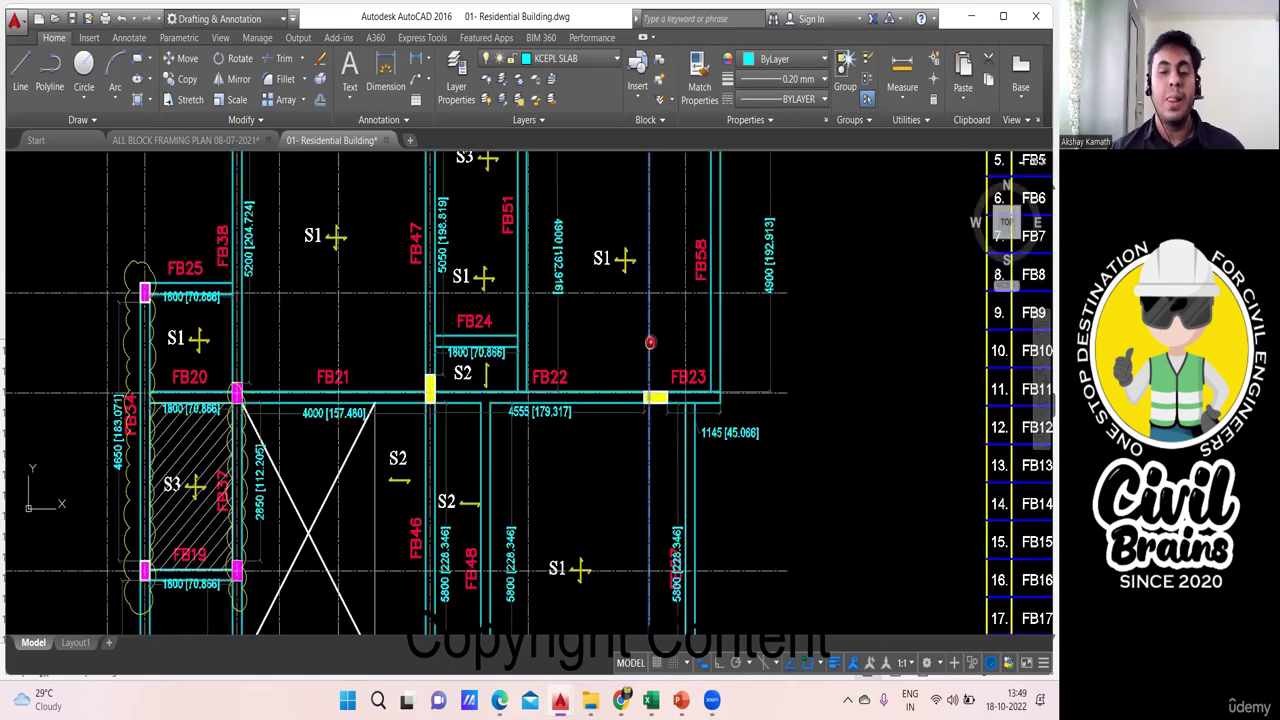
scroll(631, 454, down, 2)
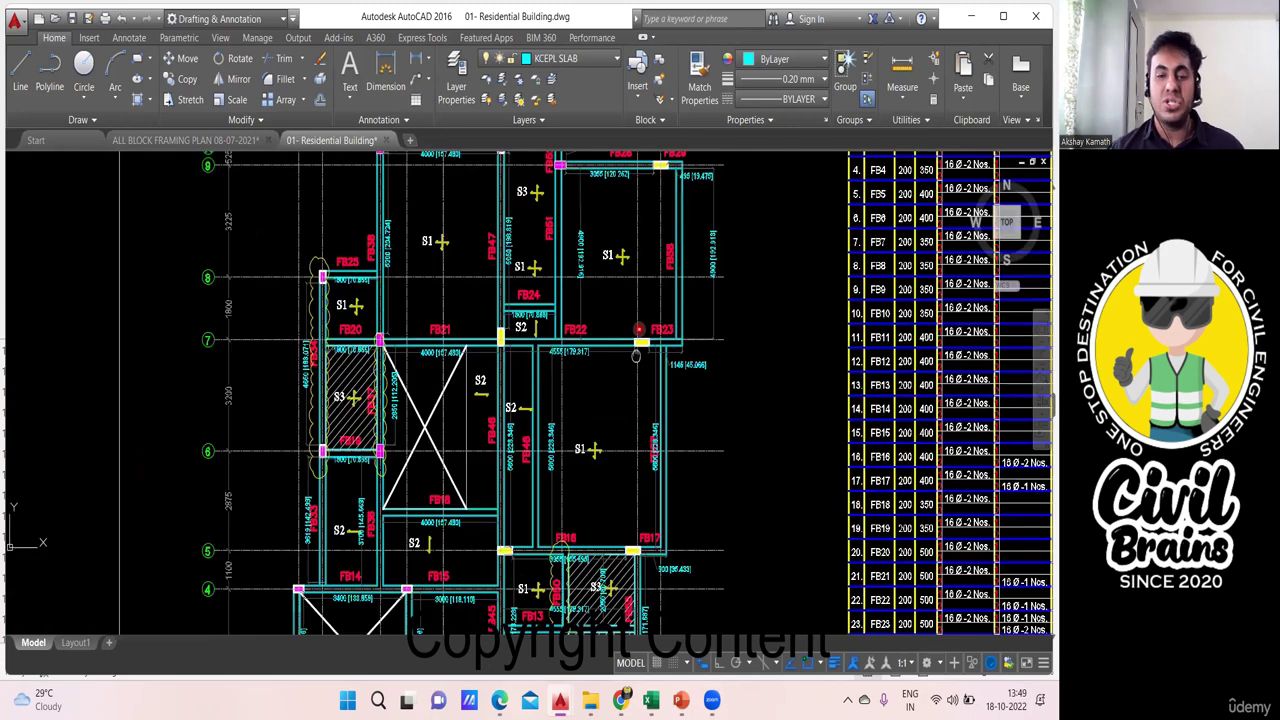
drag(636, 355, 645, 180)
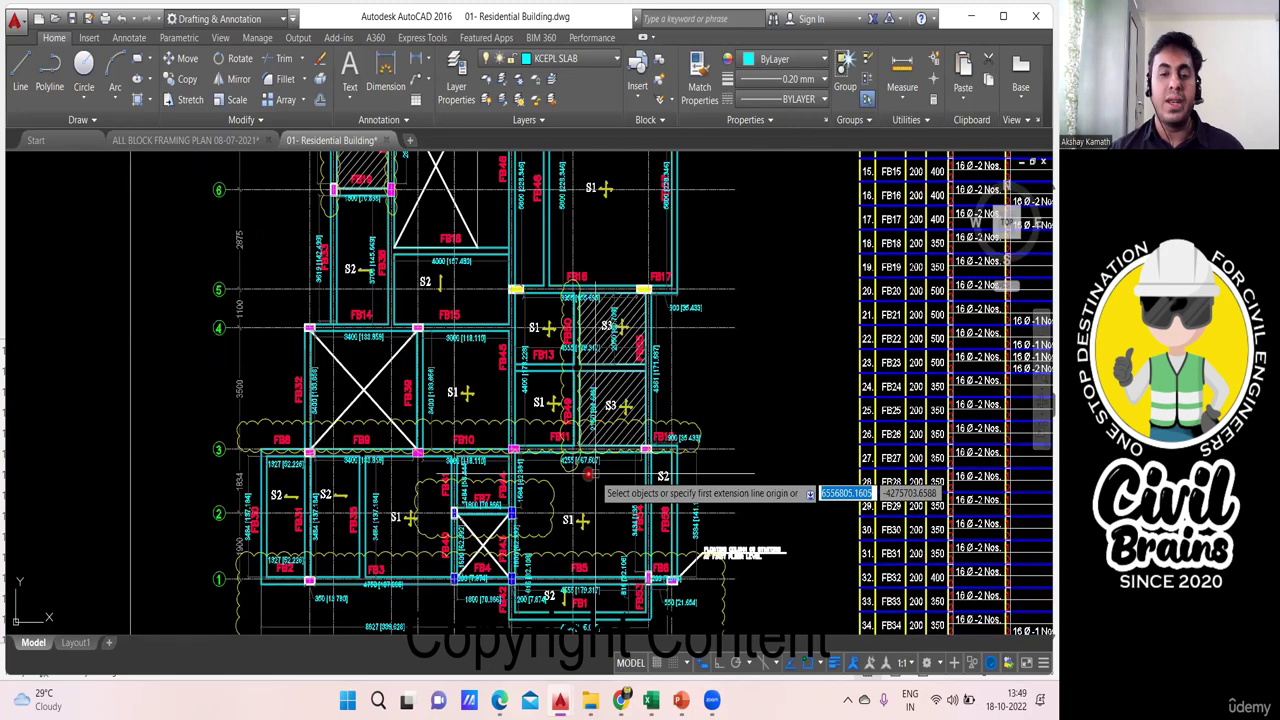
click(651, 699)
scroll(562, 476, down, 17)
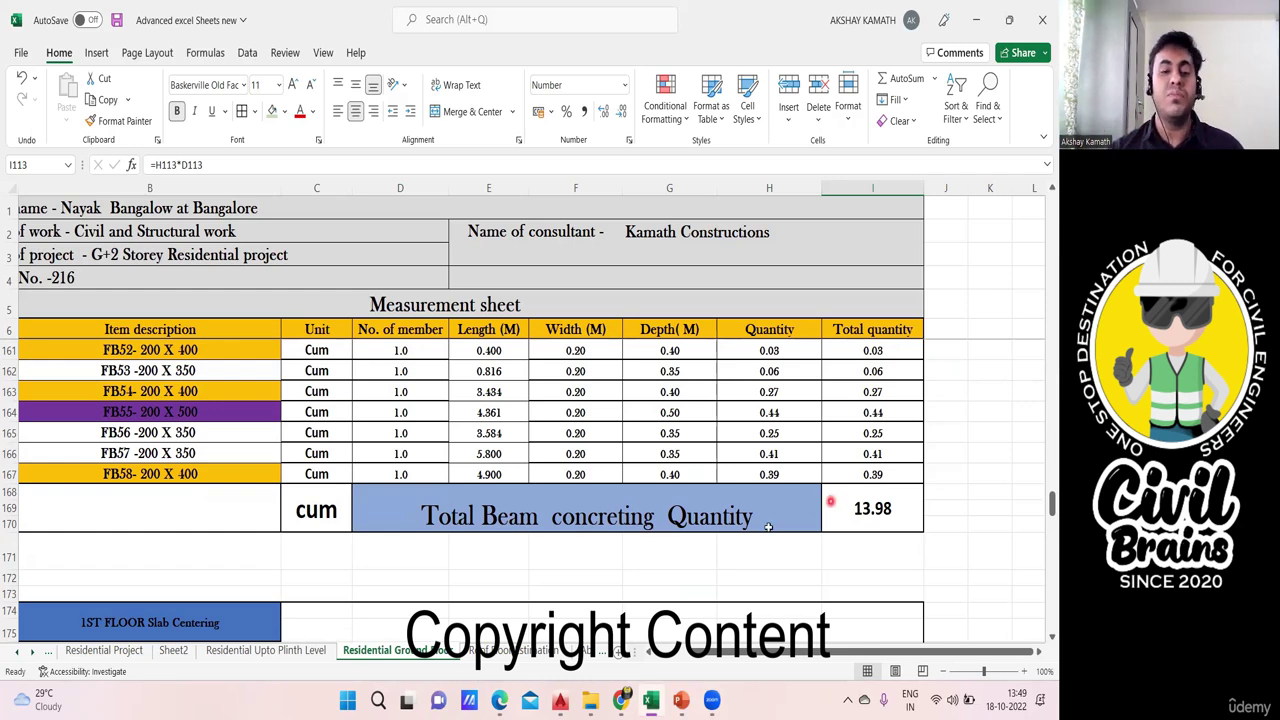
scroll(768, 527, down, 1)
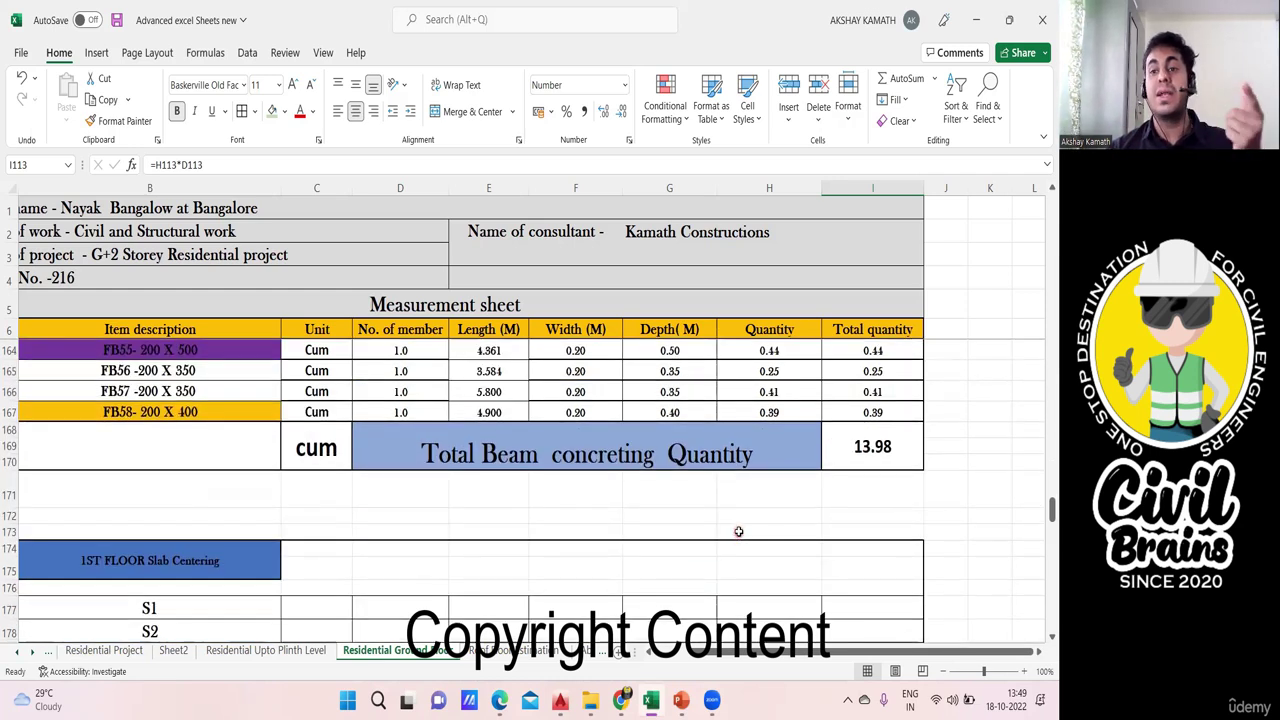